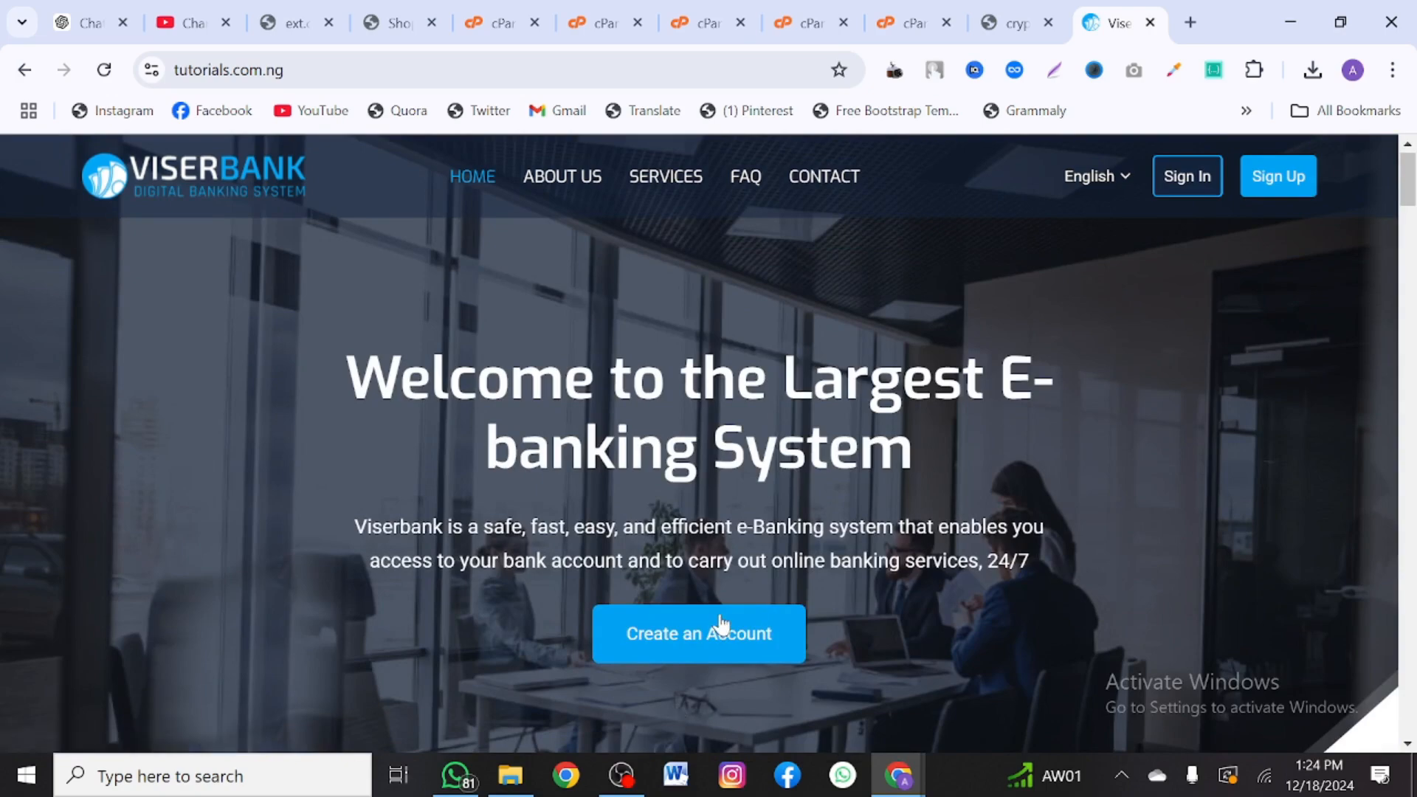
# - Open the Viserbank registration form at tutorials.com.ng/user/register via 'Create an Account'
pyautogui.click(721, 620)
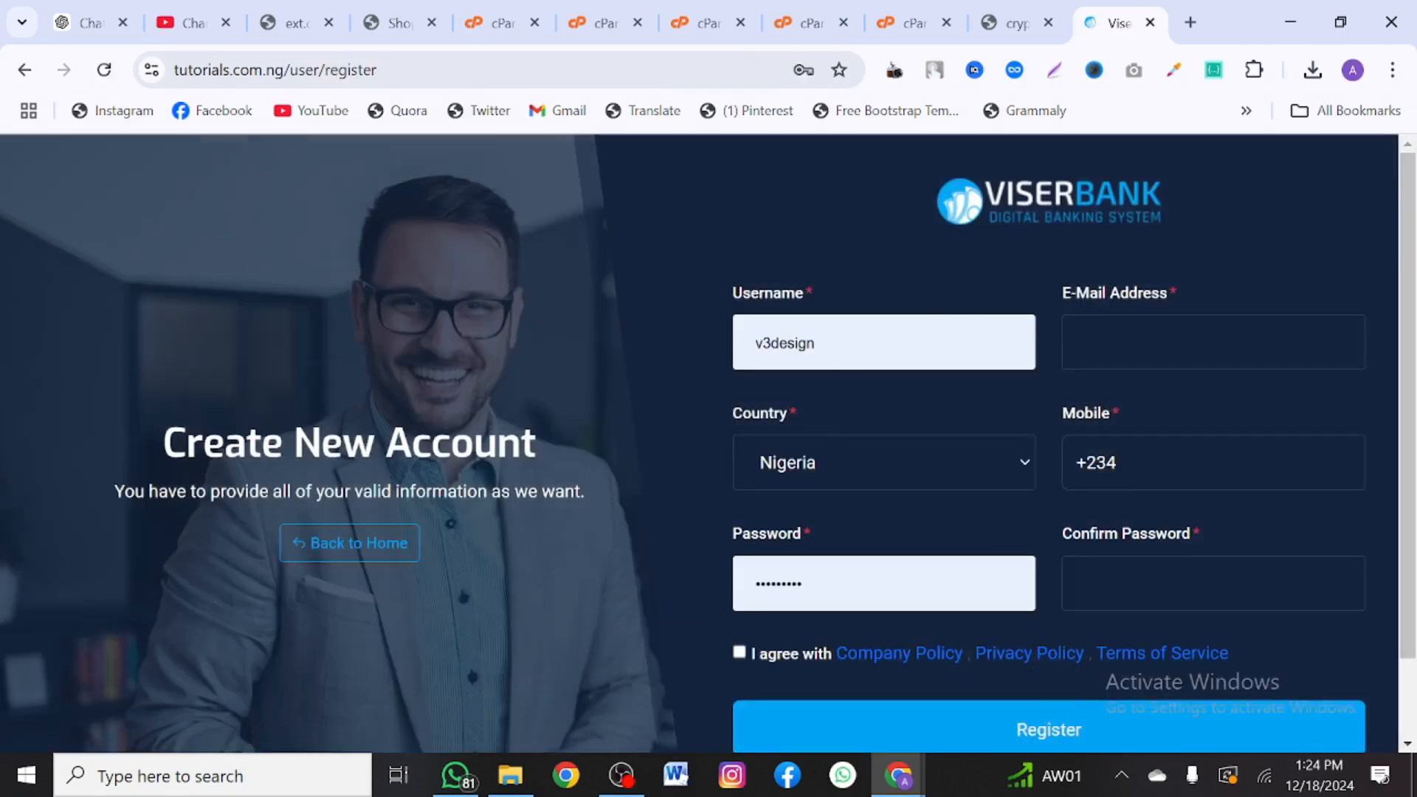
# - Fill in the e-mail from the saved suggestion and enter the Nigerian mobile number
pyautogui.click(1197, 344)
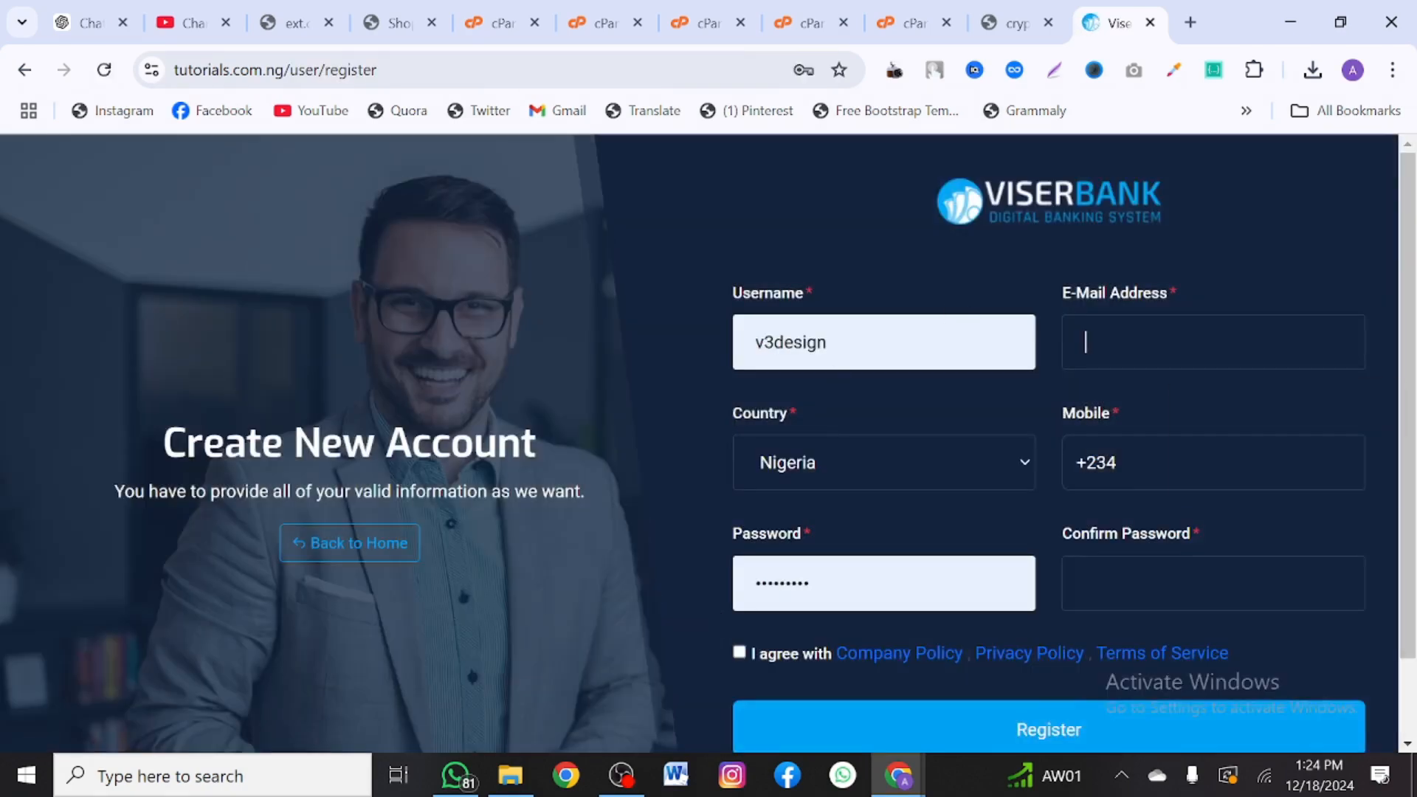
pyautogui.click(1219, 414)
pyautogui.click(1152, 463)
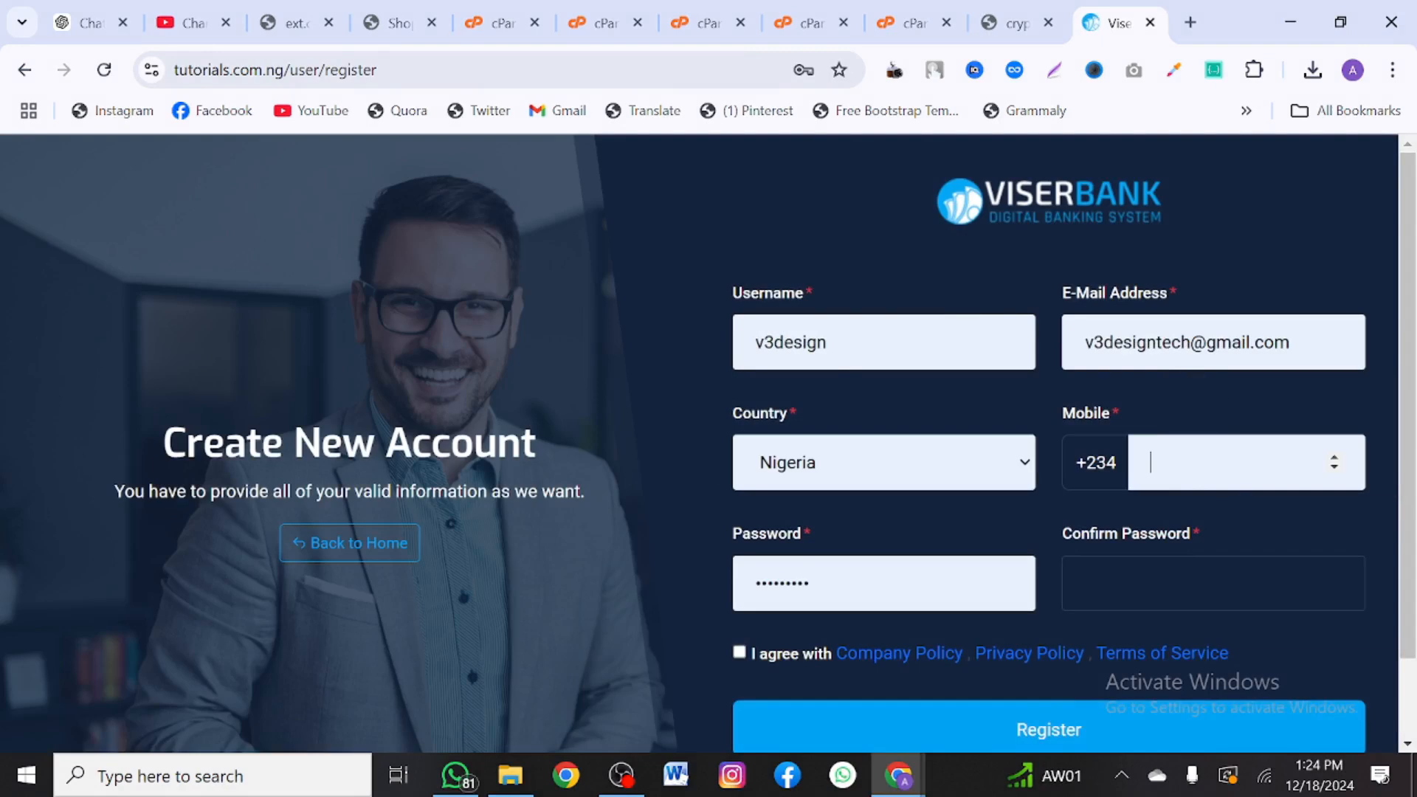
pyautogui.click(1252, 521)
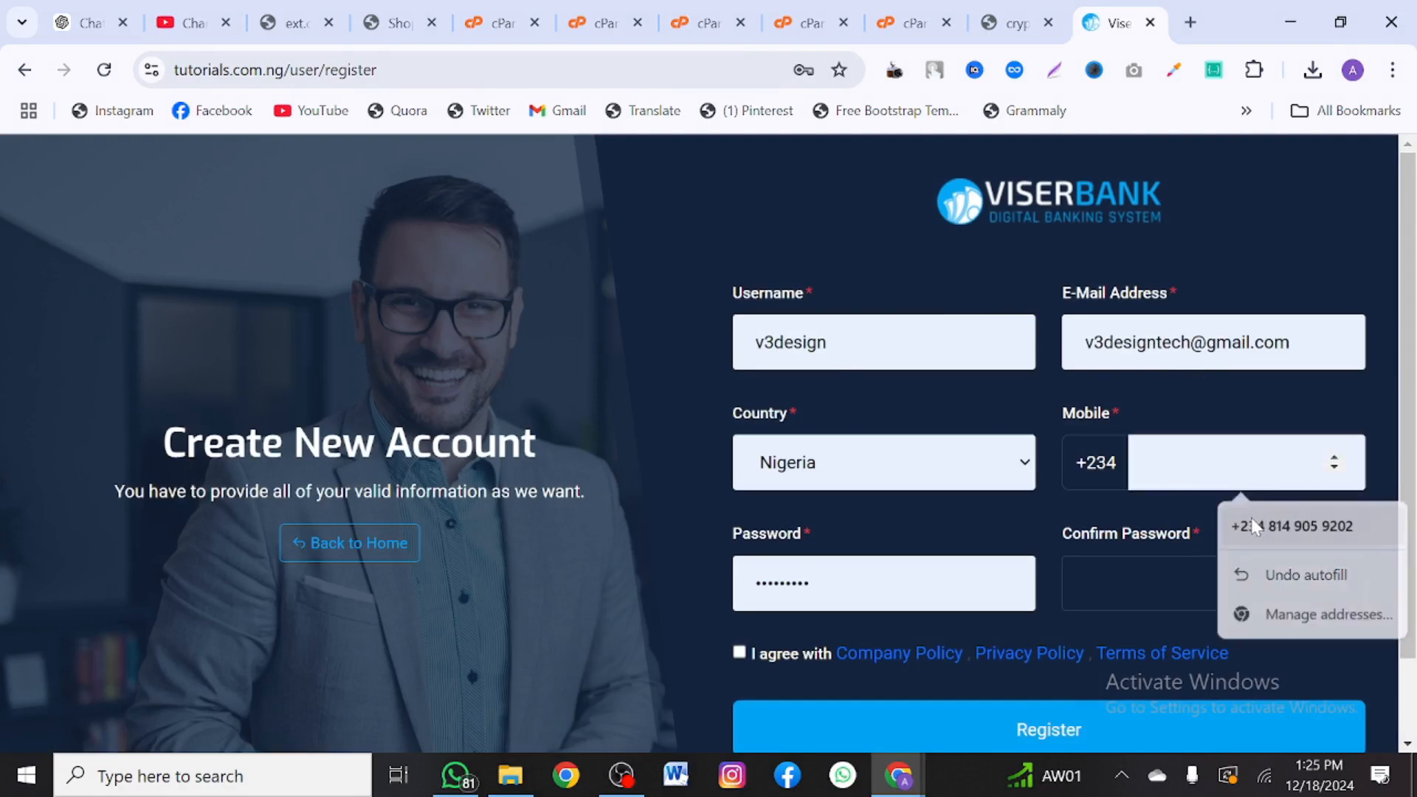
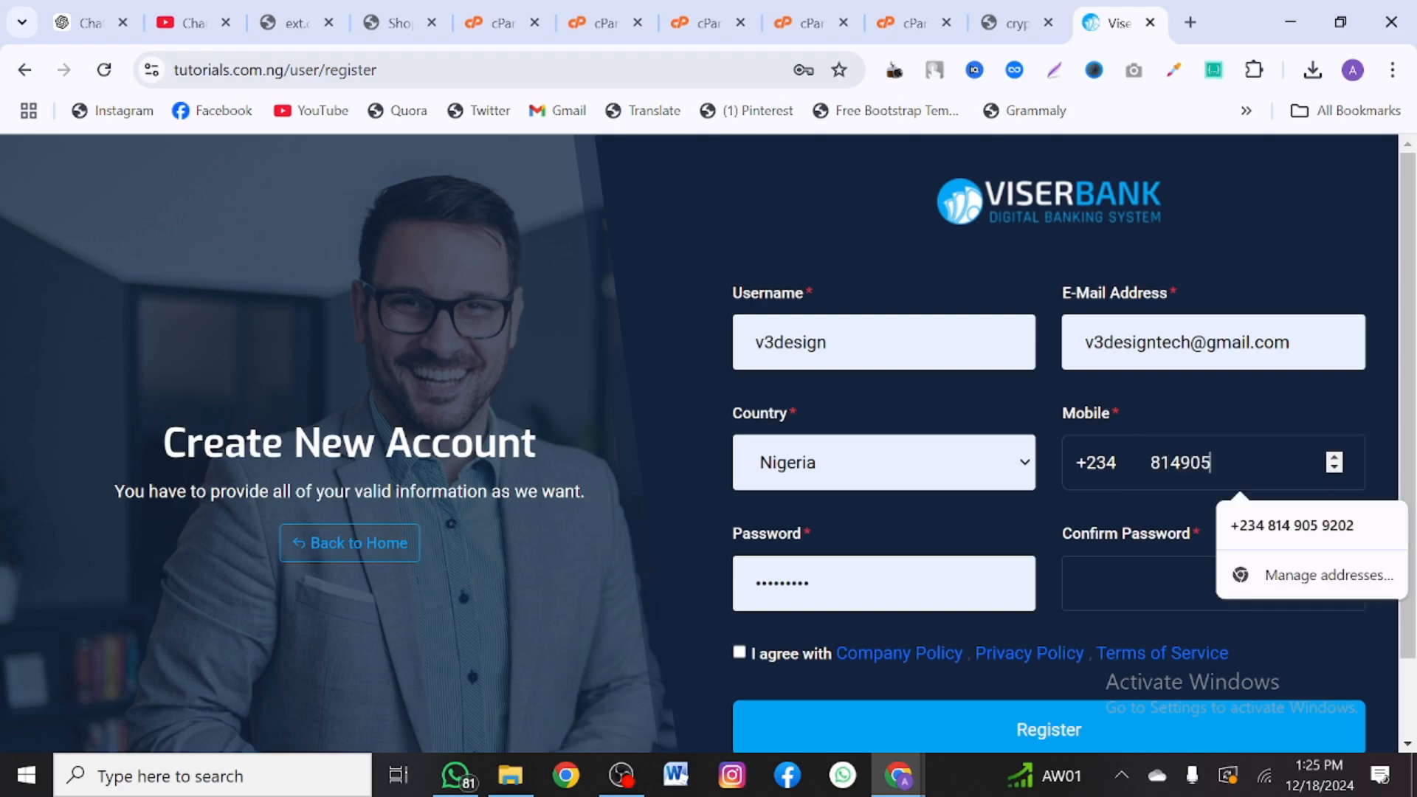
pyautogui.click(1123, 582)
# - Enter the account password in both password fields, accept the policies, and register
pyautogui.hotkey('shift', 'Tab')
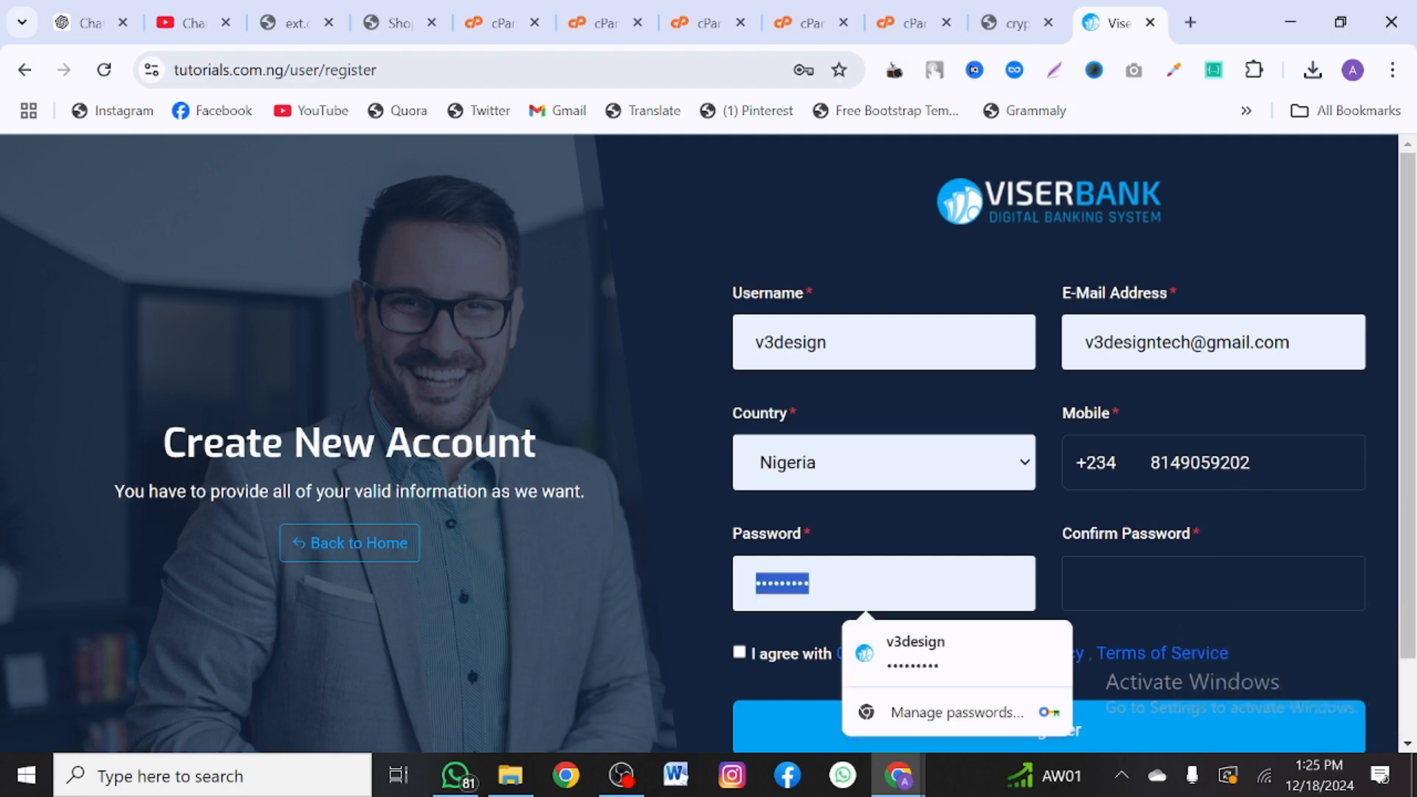
pyautogui.write('123456')
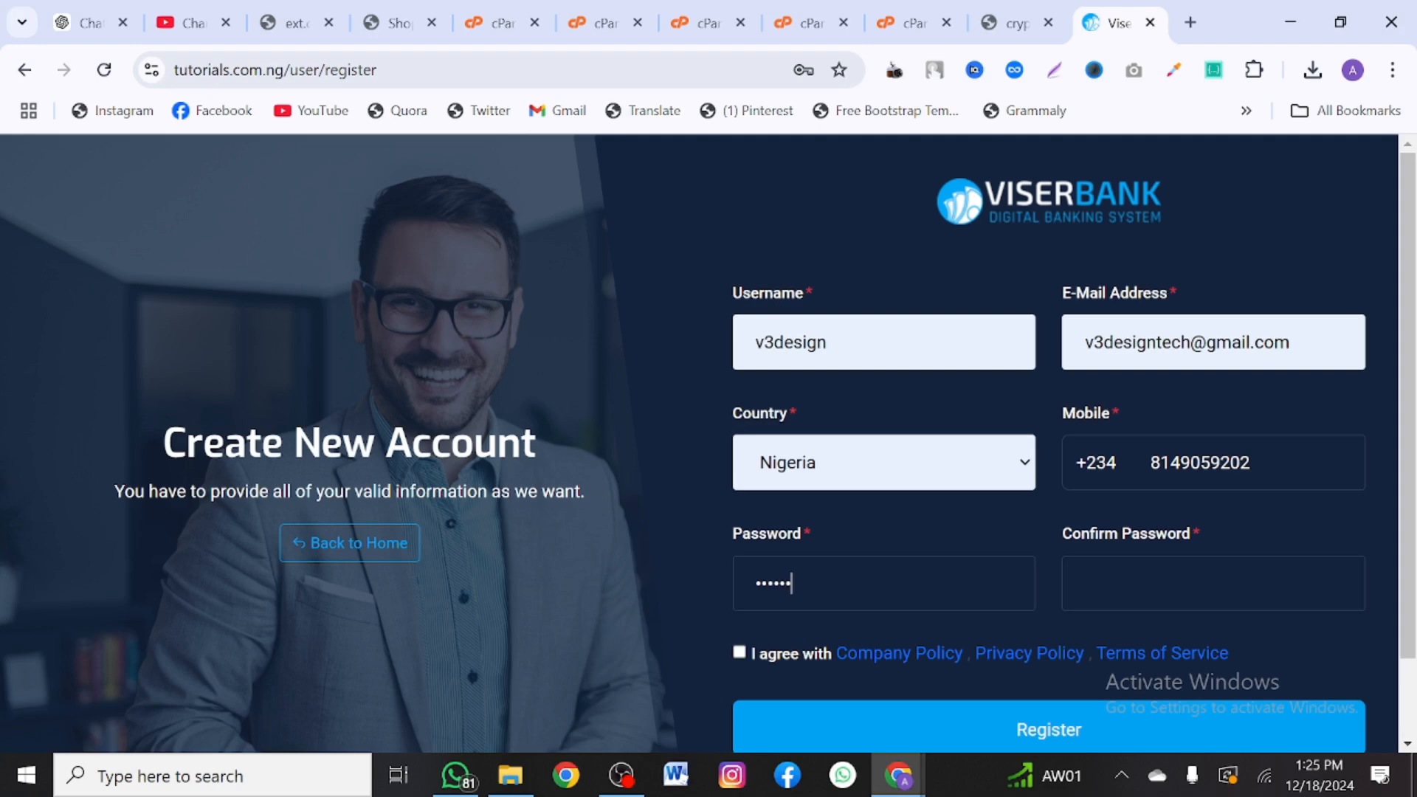
pyautogui.write('789')
pyautogui.press('Tab')
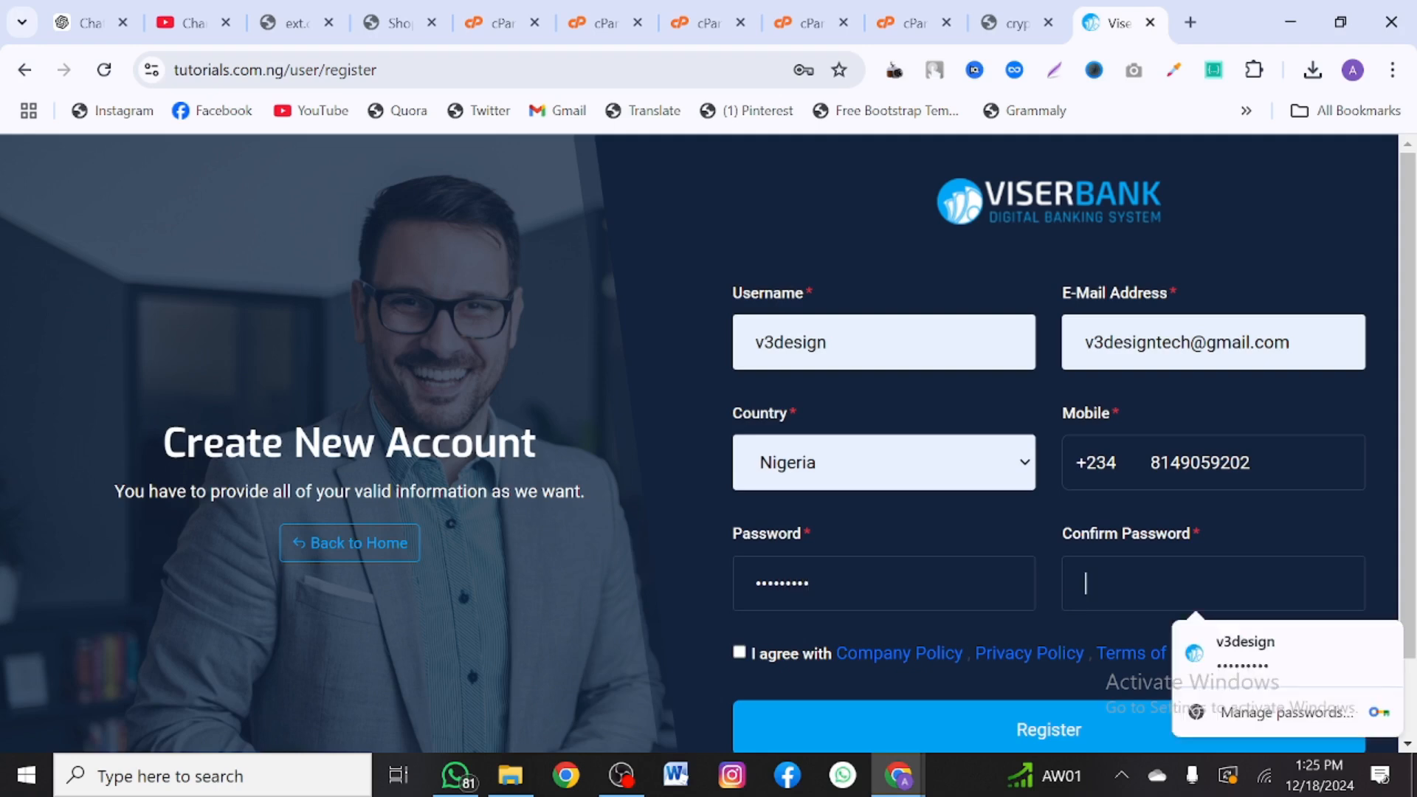
pyautogui.write('1234567')
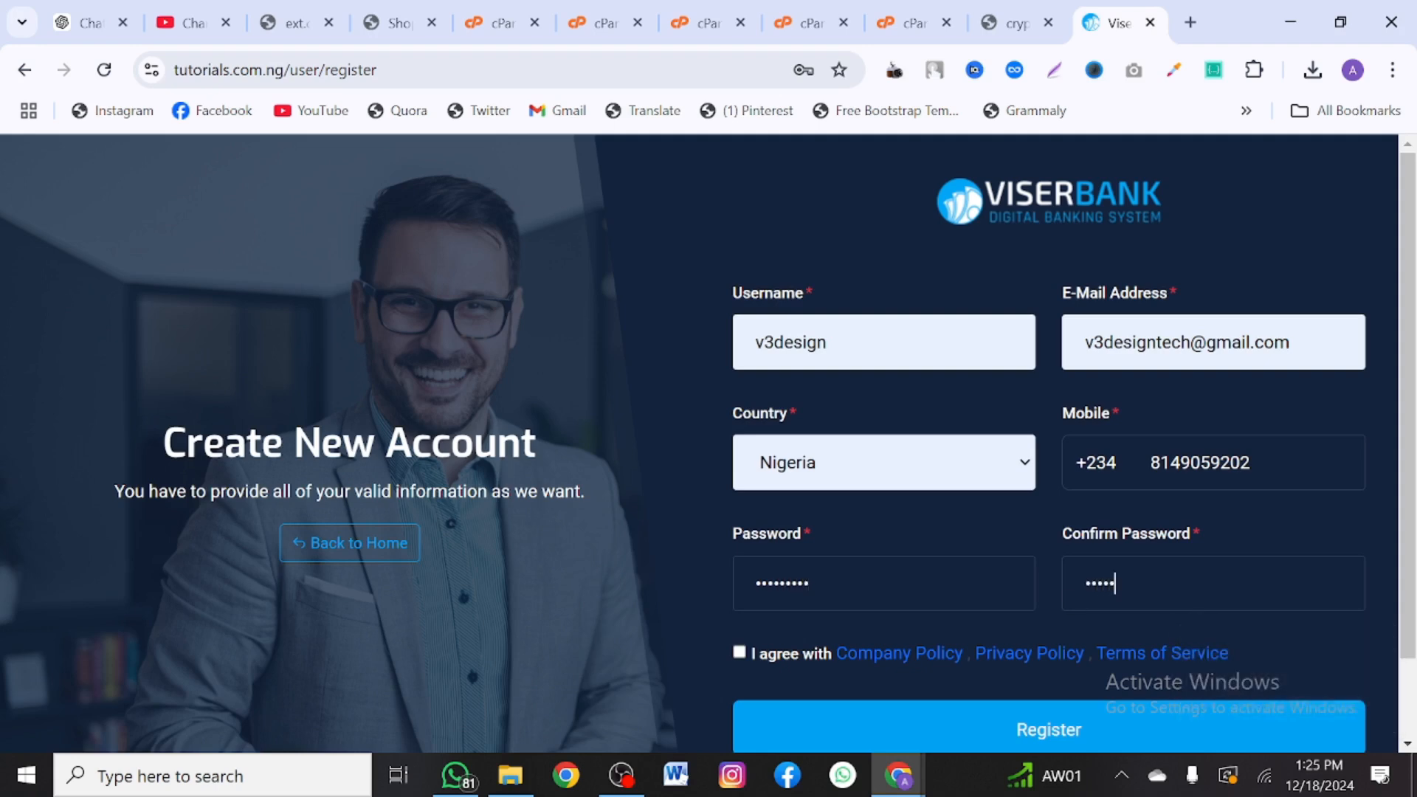
pyautogui.write('89')
pyautogui.scroll(-1, 768, 588)
pyautogui.click(739, 558)
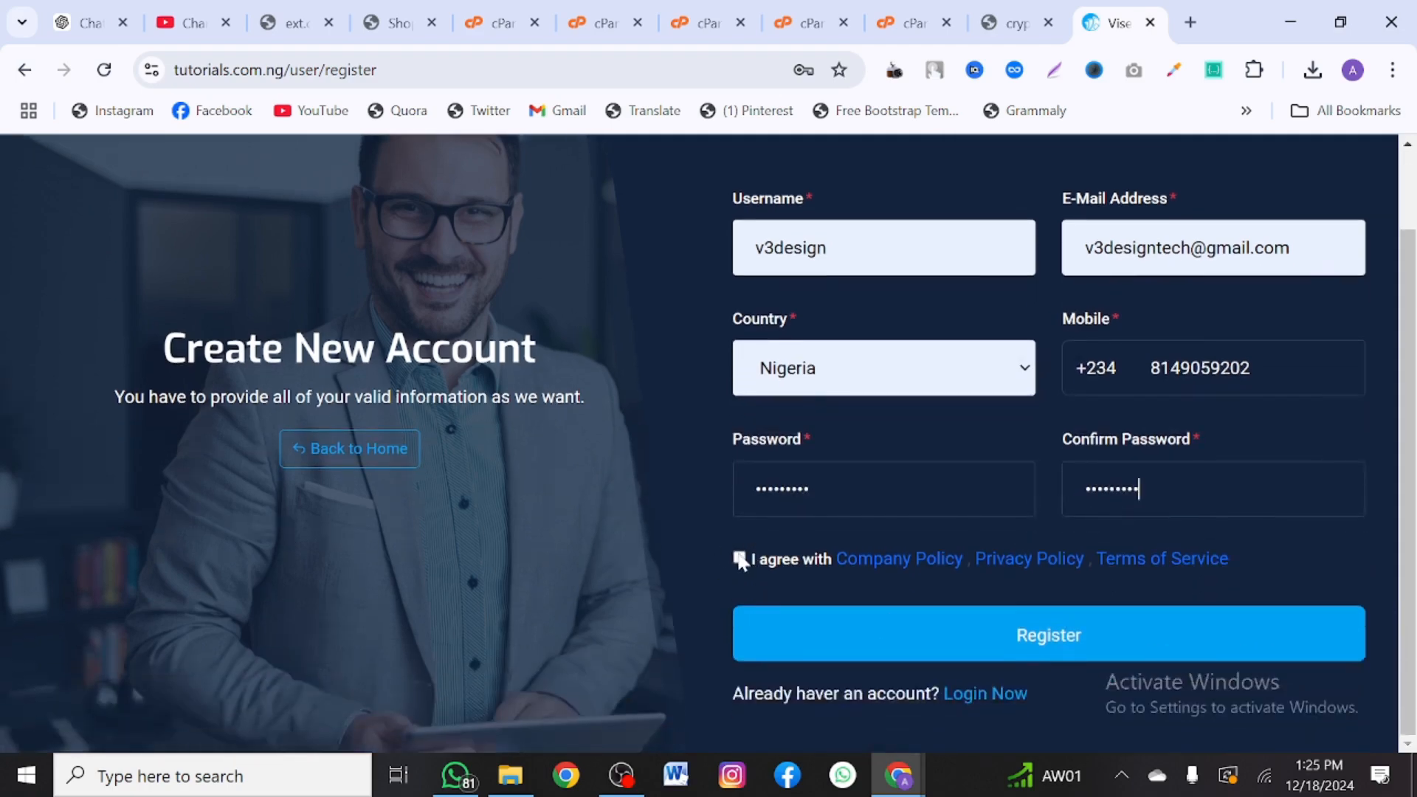
pyautogui.click(814, 647)
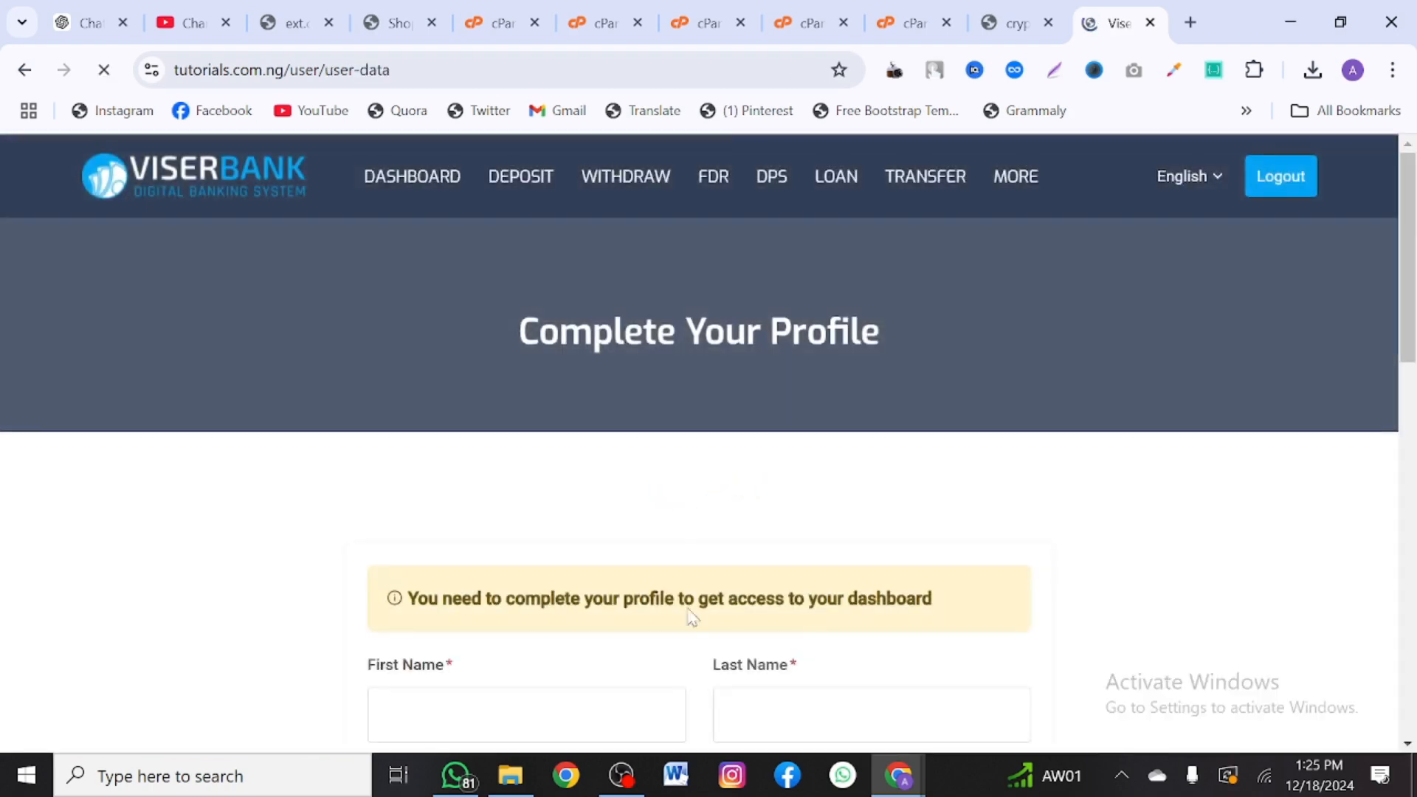
# - Fill the profile names and address fields from a saved autofill entry
pyautogui.scroll(-4, 641, 561)
pyautogui.click(521, 381)
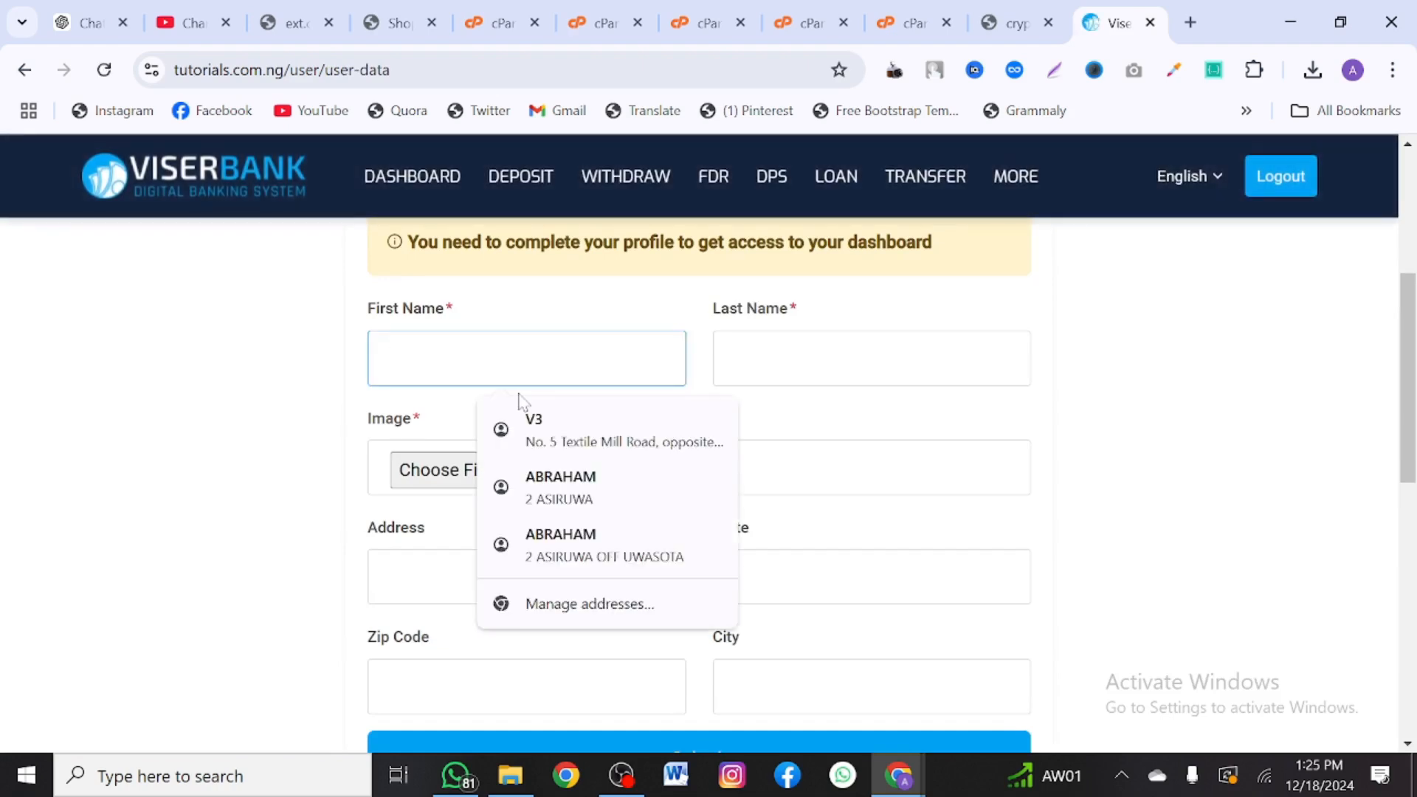
pyautogui.click(534, 427)
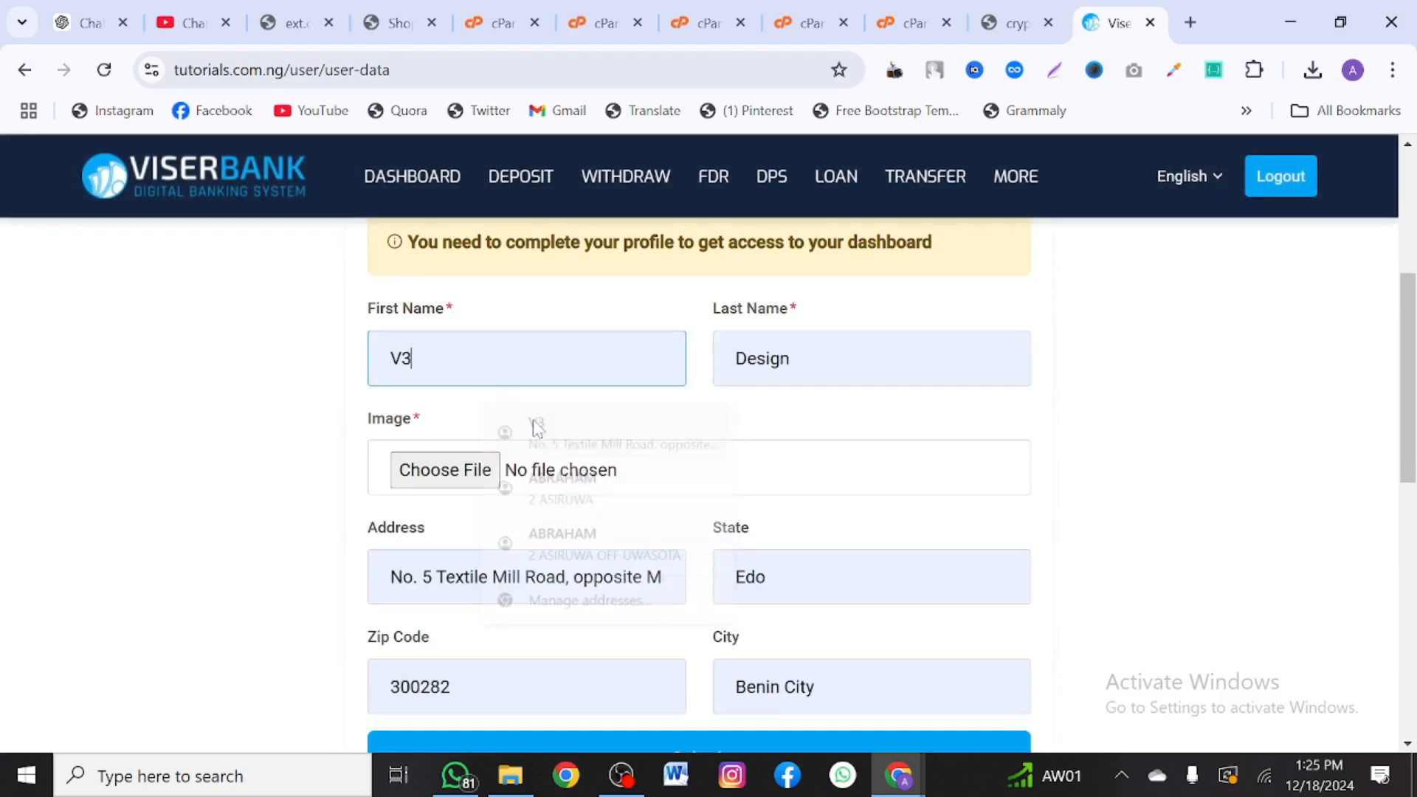
# - Attach the fourth photo from Pictures as the profile image and submit the profile
pyautogui.click(478, 466)
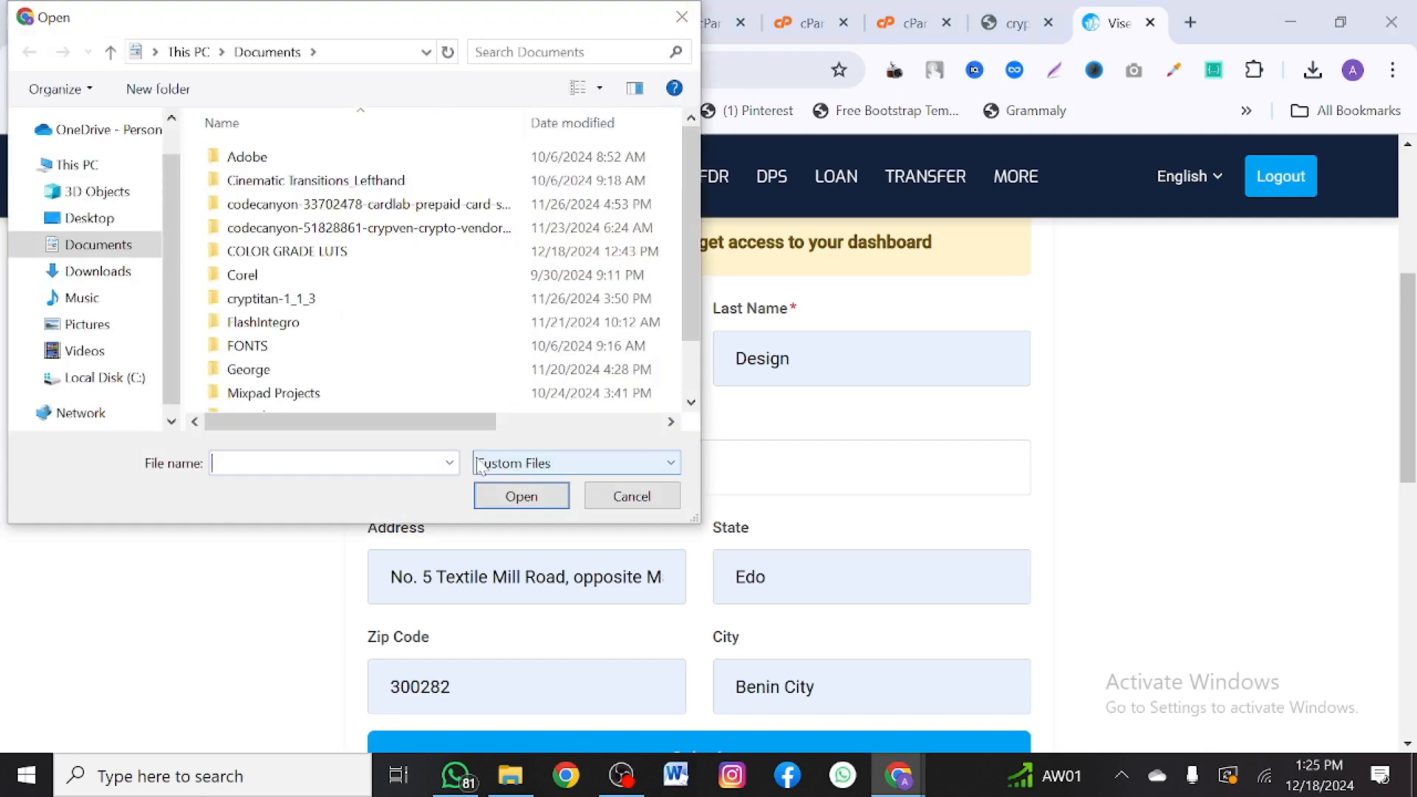
pyautogui.click(99, 334)
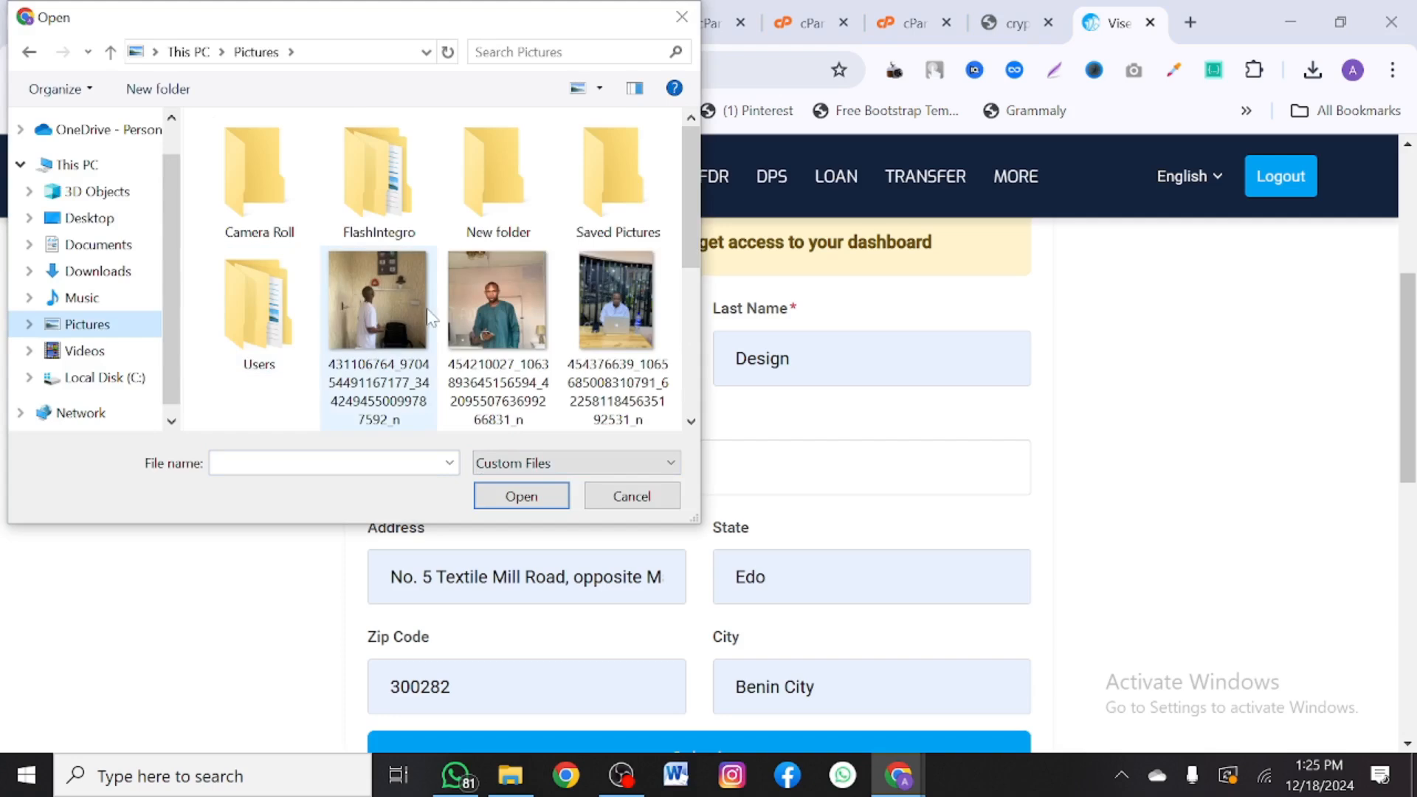
pyautogui.click(626, 307)
pyautogui.click(536, 497)
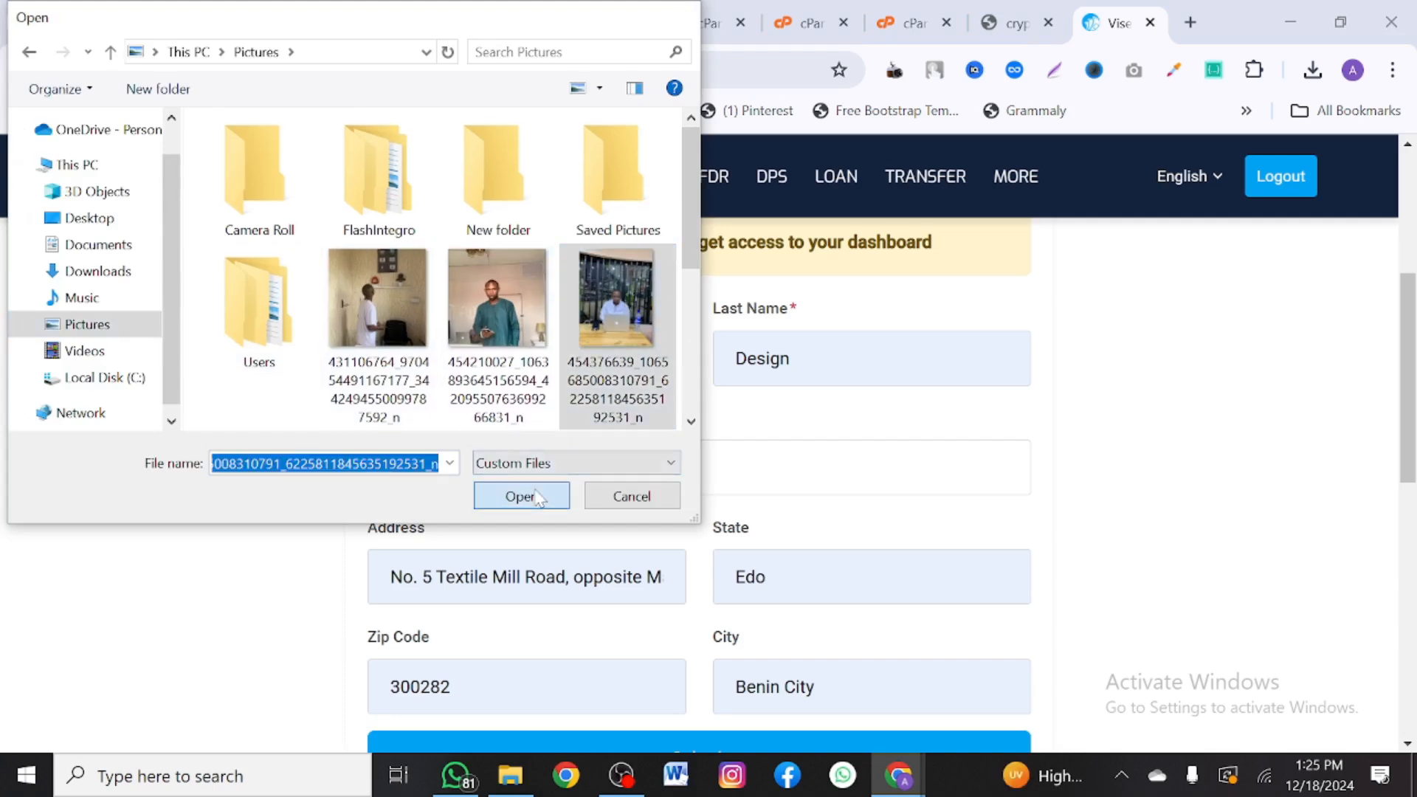
pyautogui.scroll(-8, 538, 497)
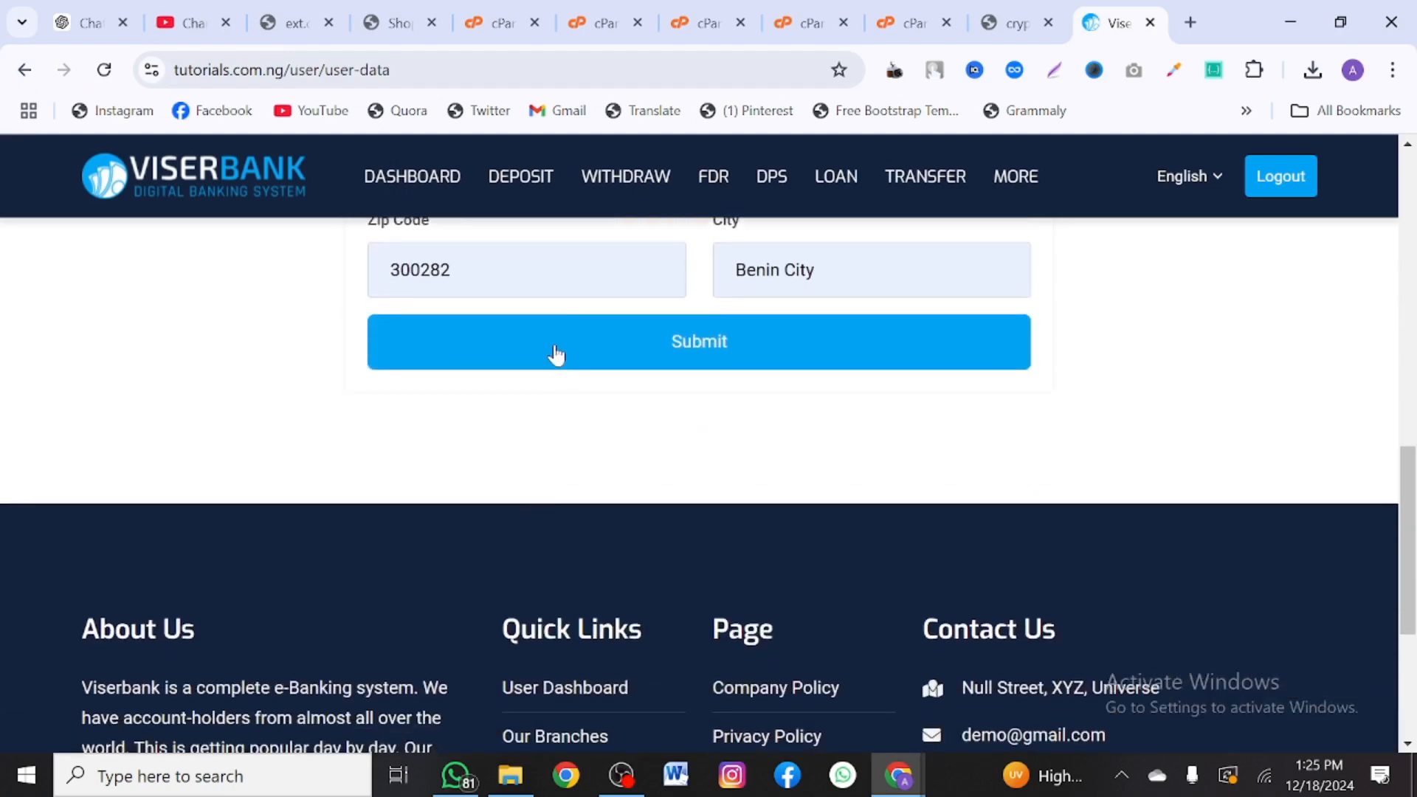
pyautogui.click(557, 353)
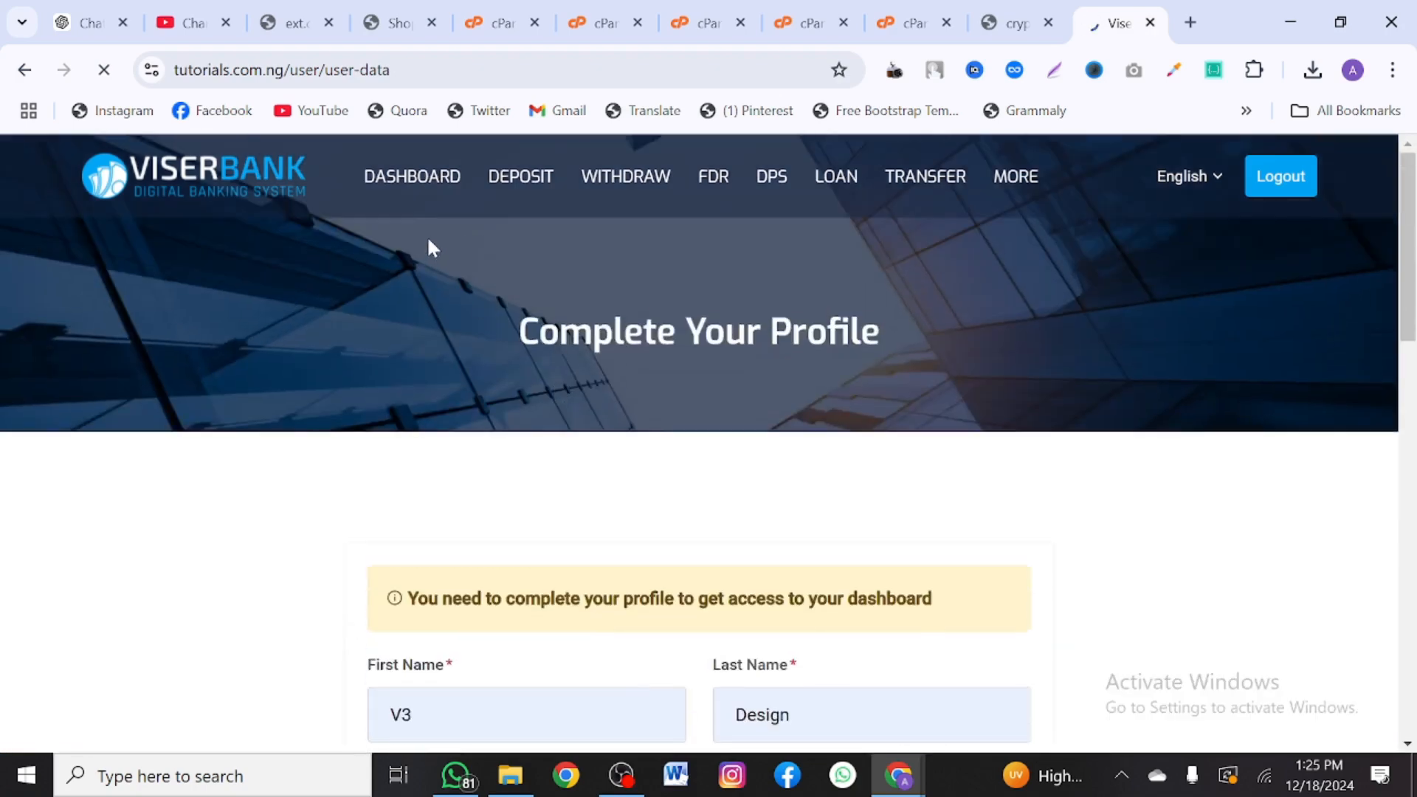
pyautogui.scroll(-4, 516, 429)
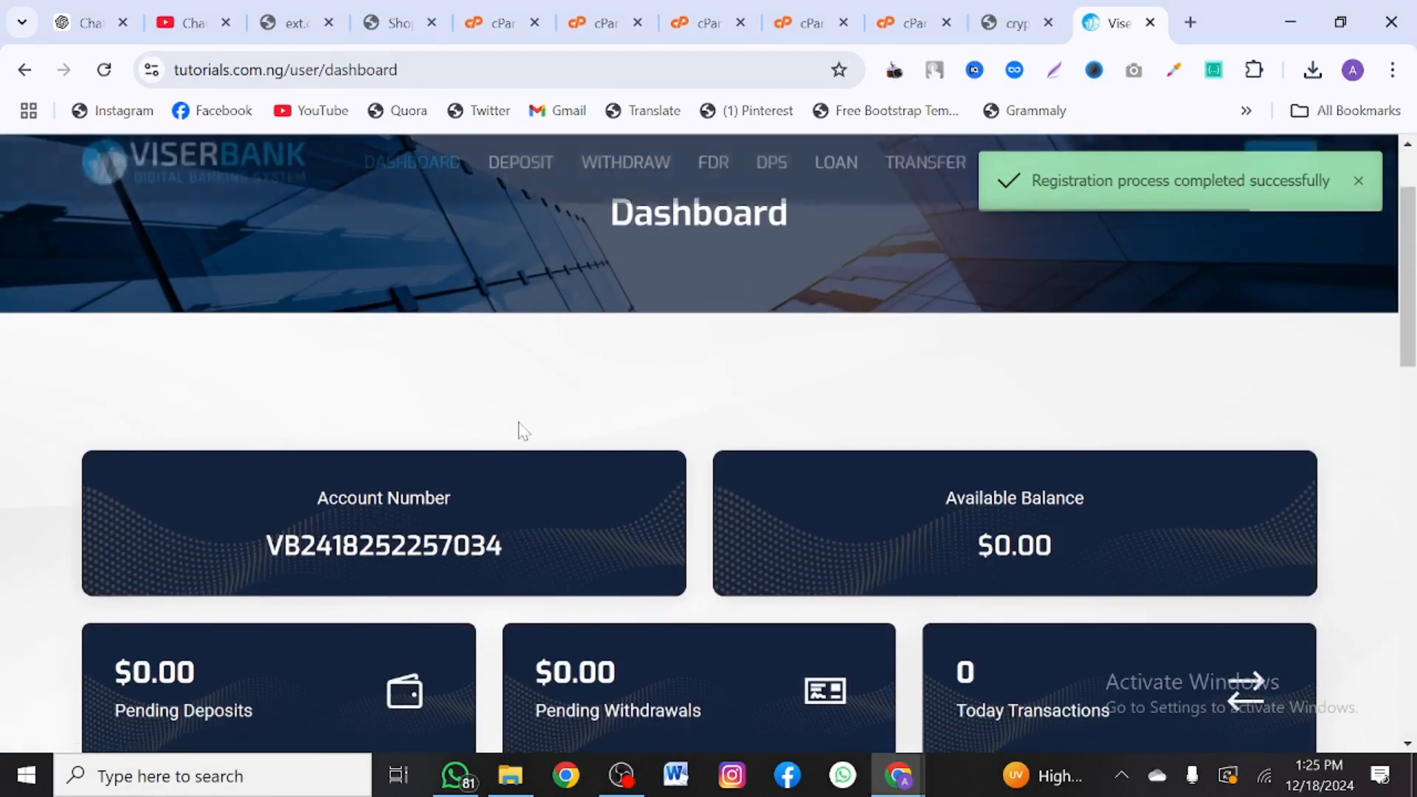
# - Browse the Viserbank dashboard, deposit history and withdrawal history
pyautogui.scroll(-6, 519, 431)
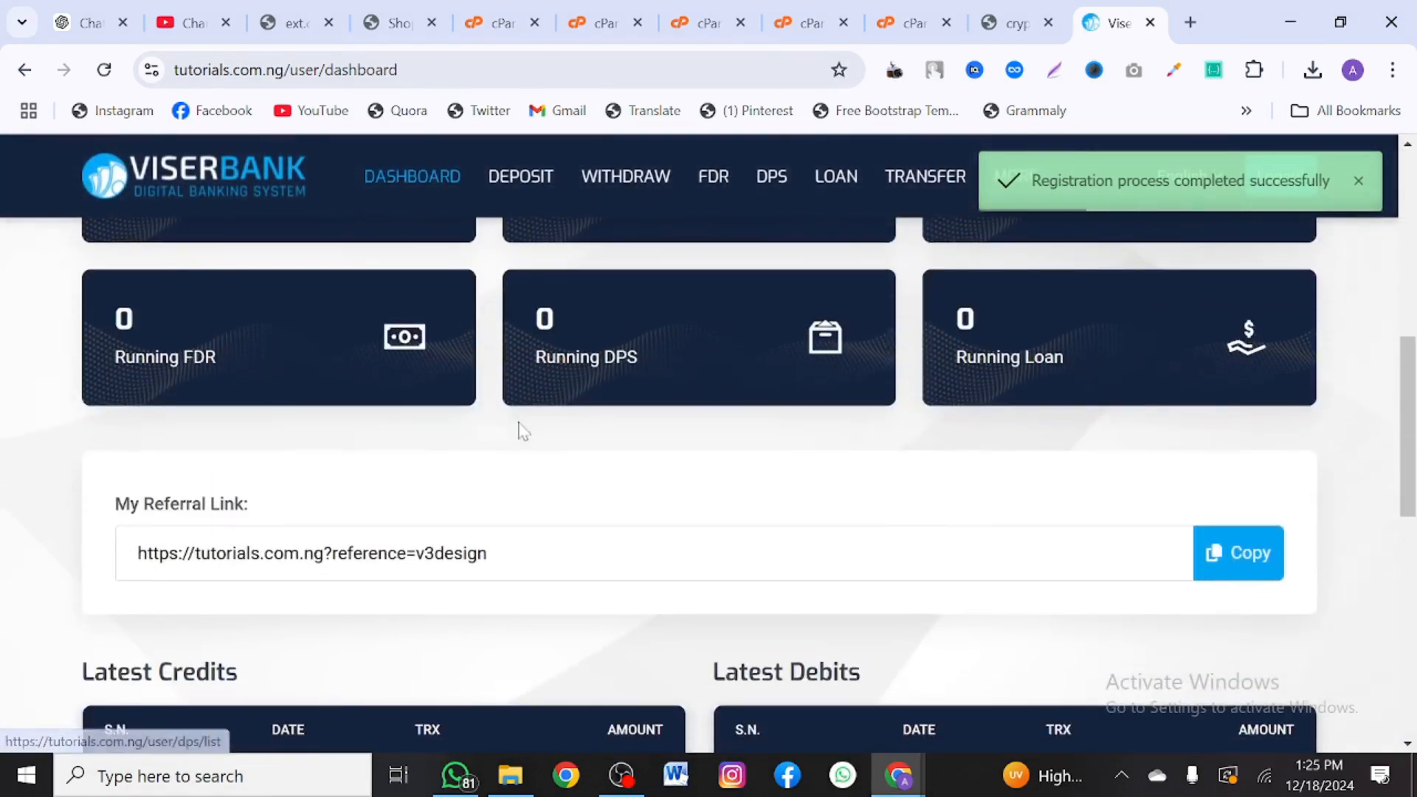
pyautogui.scroll(-2, 519, 430)
pyautogui.scroll(12, 519, 430)
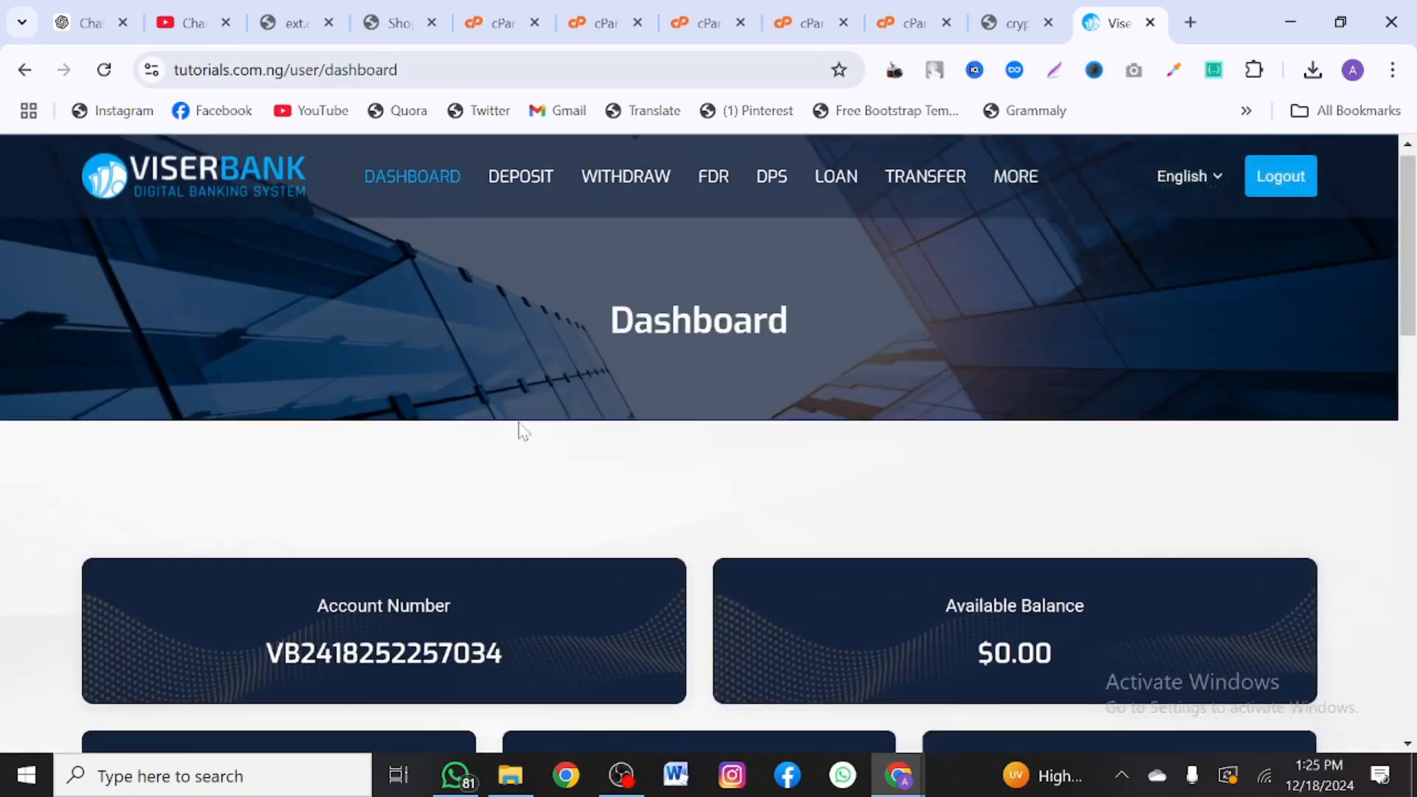
pyautogui.scroll(-4, 519, 430)
pyautogui.scroll(-10, 519, 430)
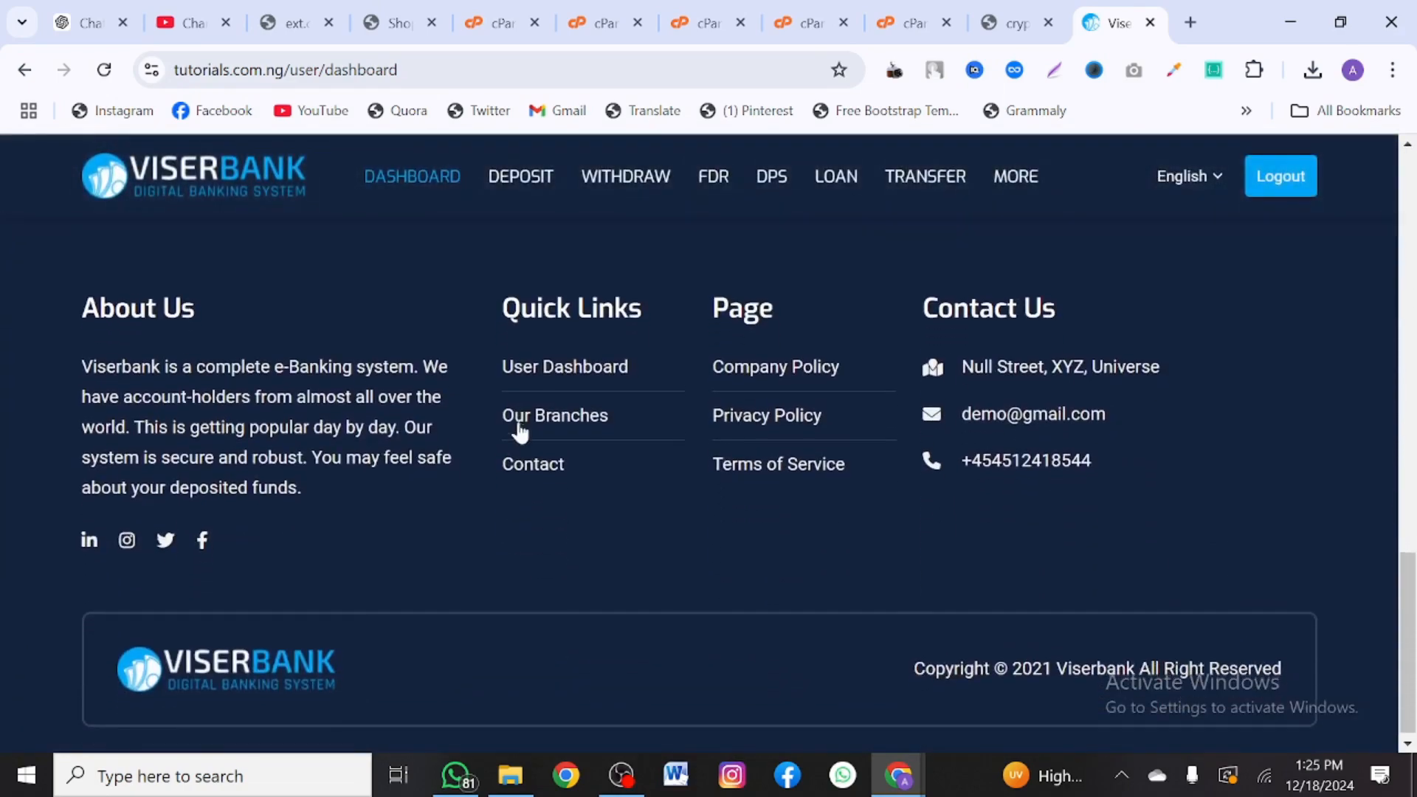
pyautogui.scroll(9, 519, 432)
pyautogui.scroll(8, 521, 434)
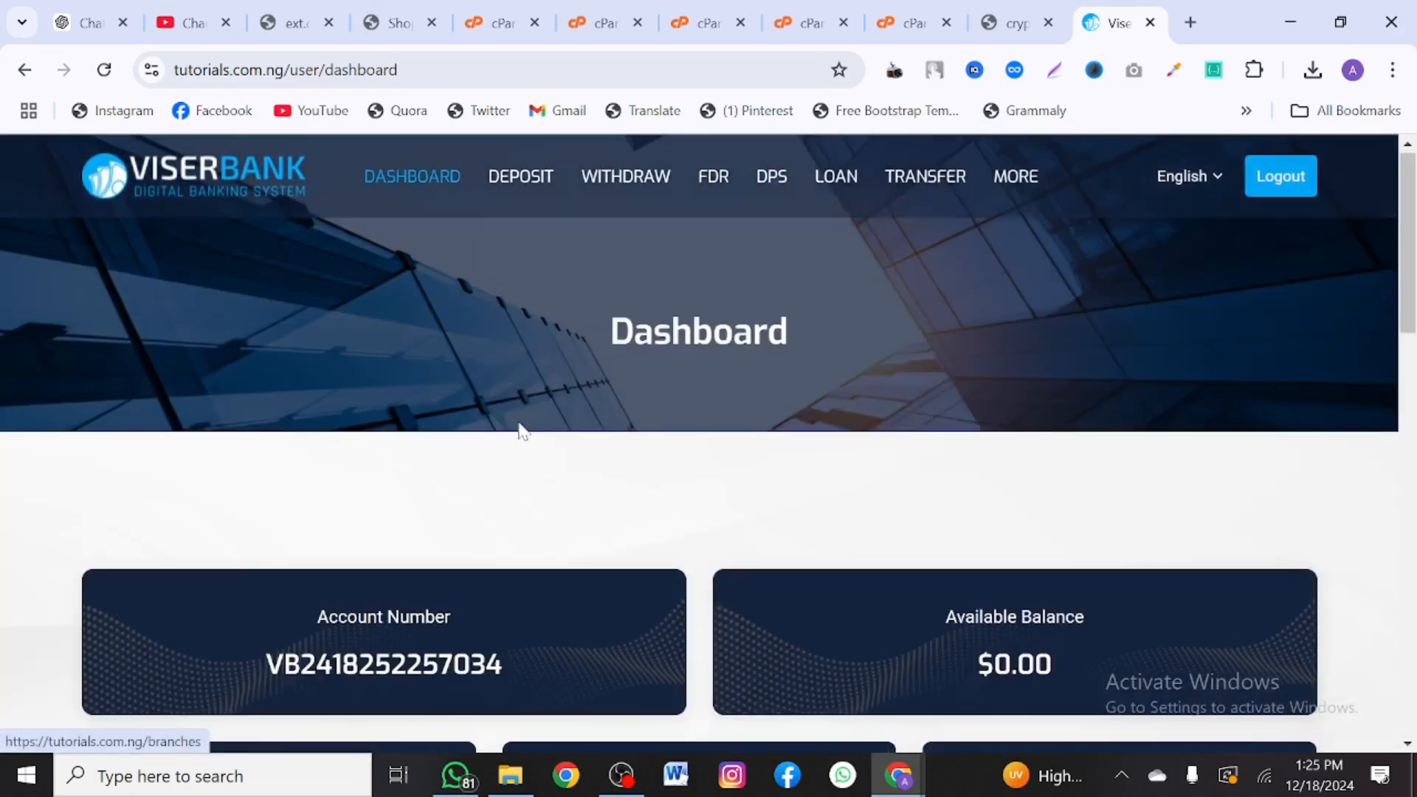
pyautogui.click(509, 188)
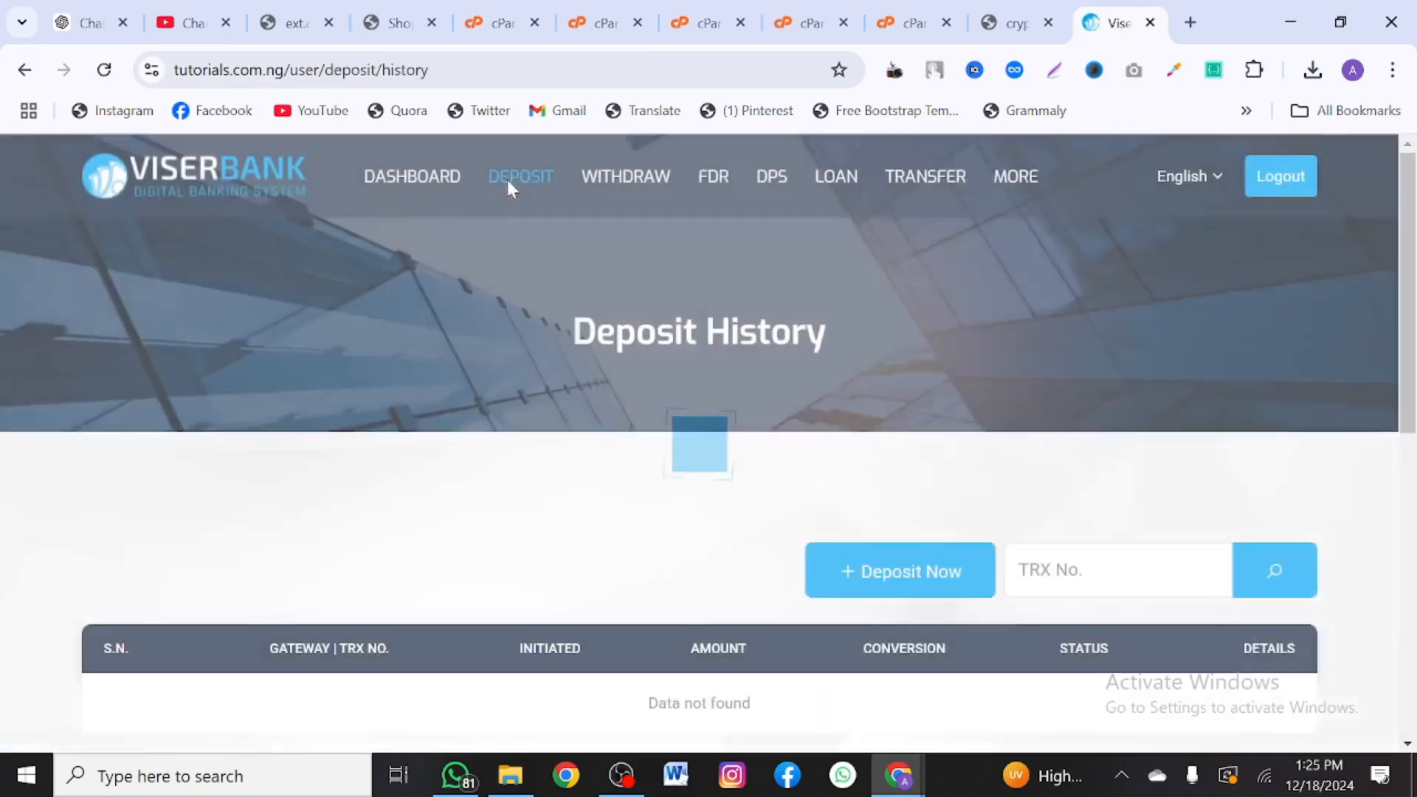
pyautogui.scroll(-4, 587, 433)
pyautogui.scroll(4, 590, 434)
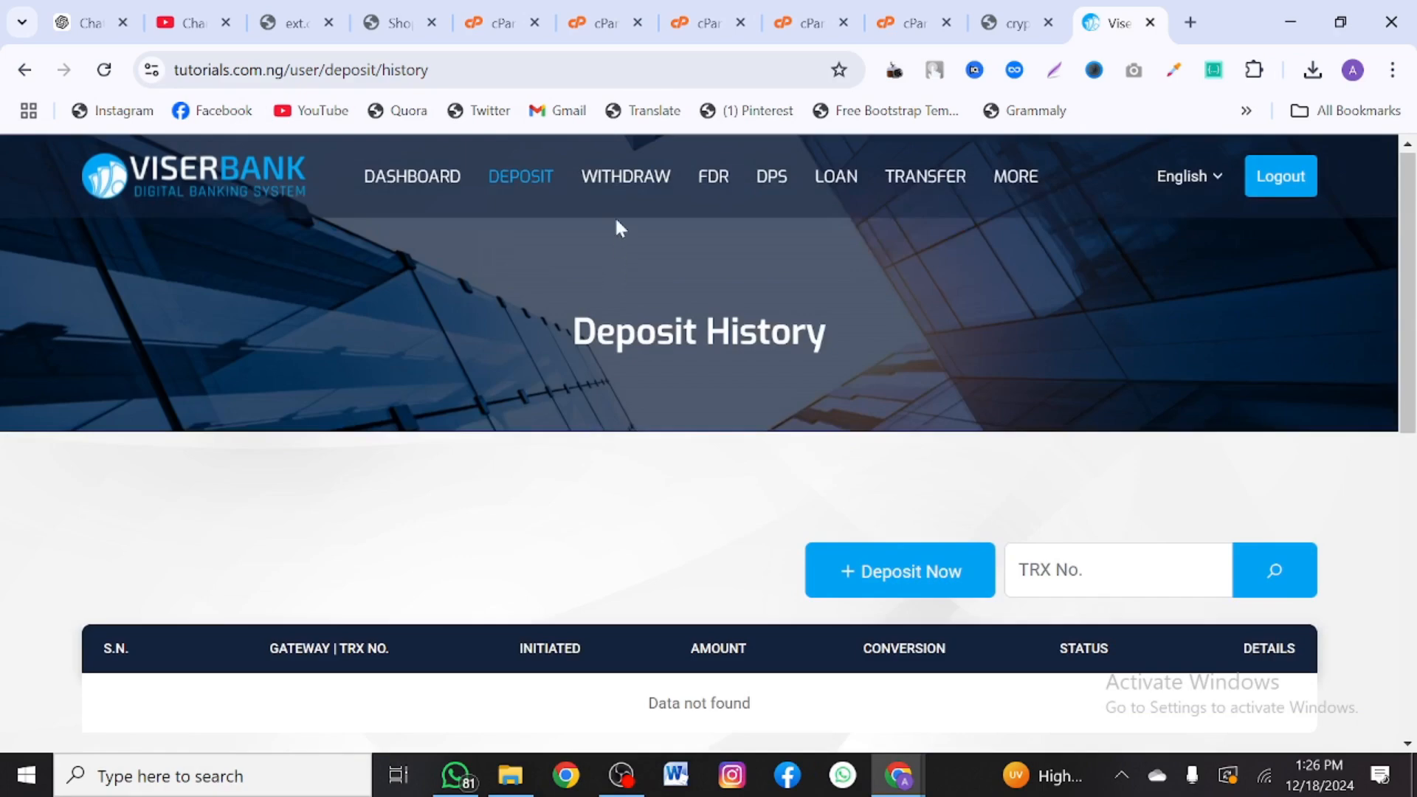
pyautogui.click(614, 179)
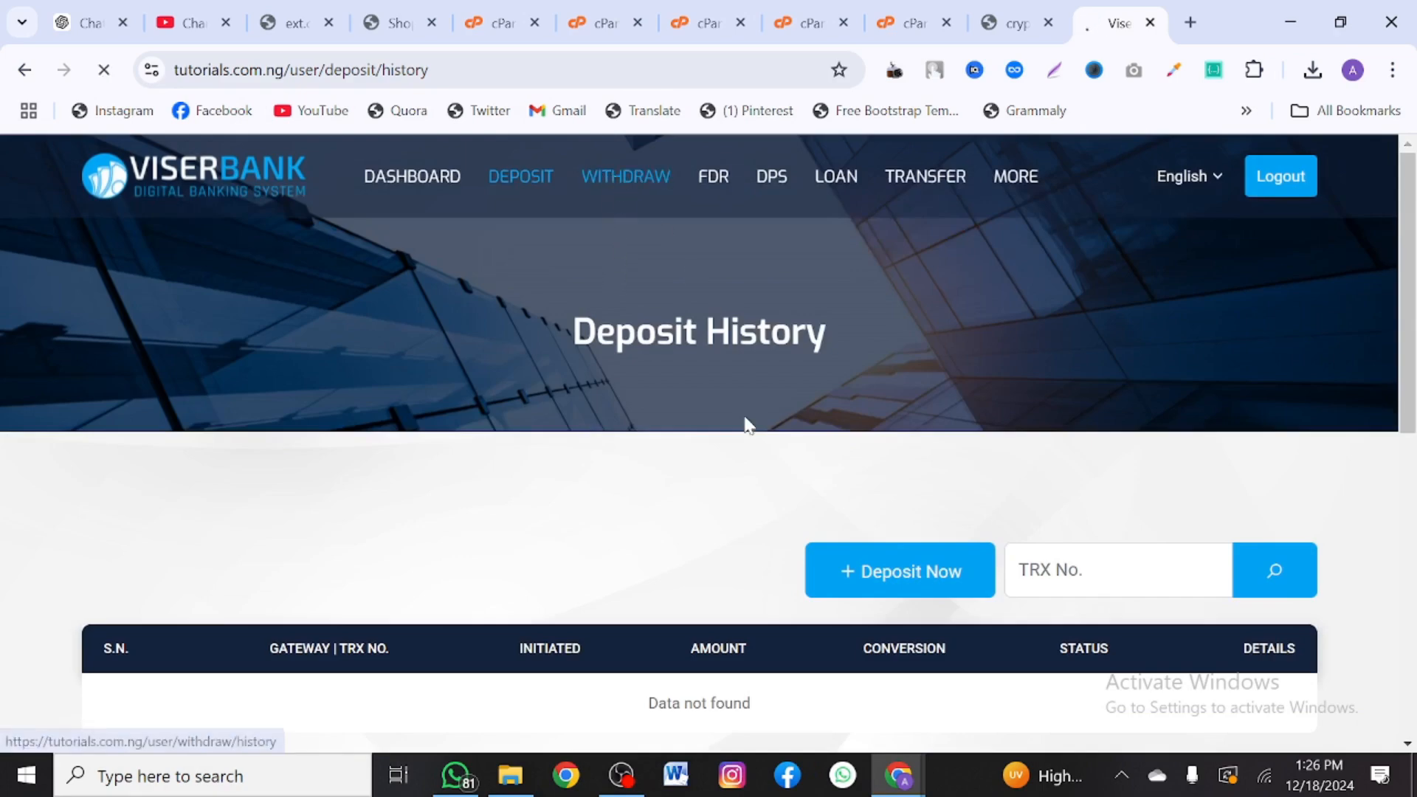
pyautogui.scroll(-5, 746, 423)
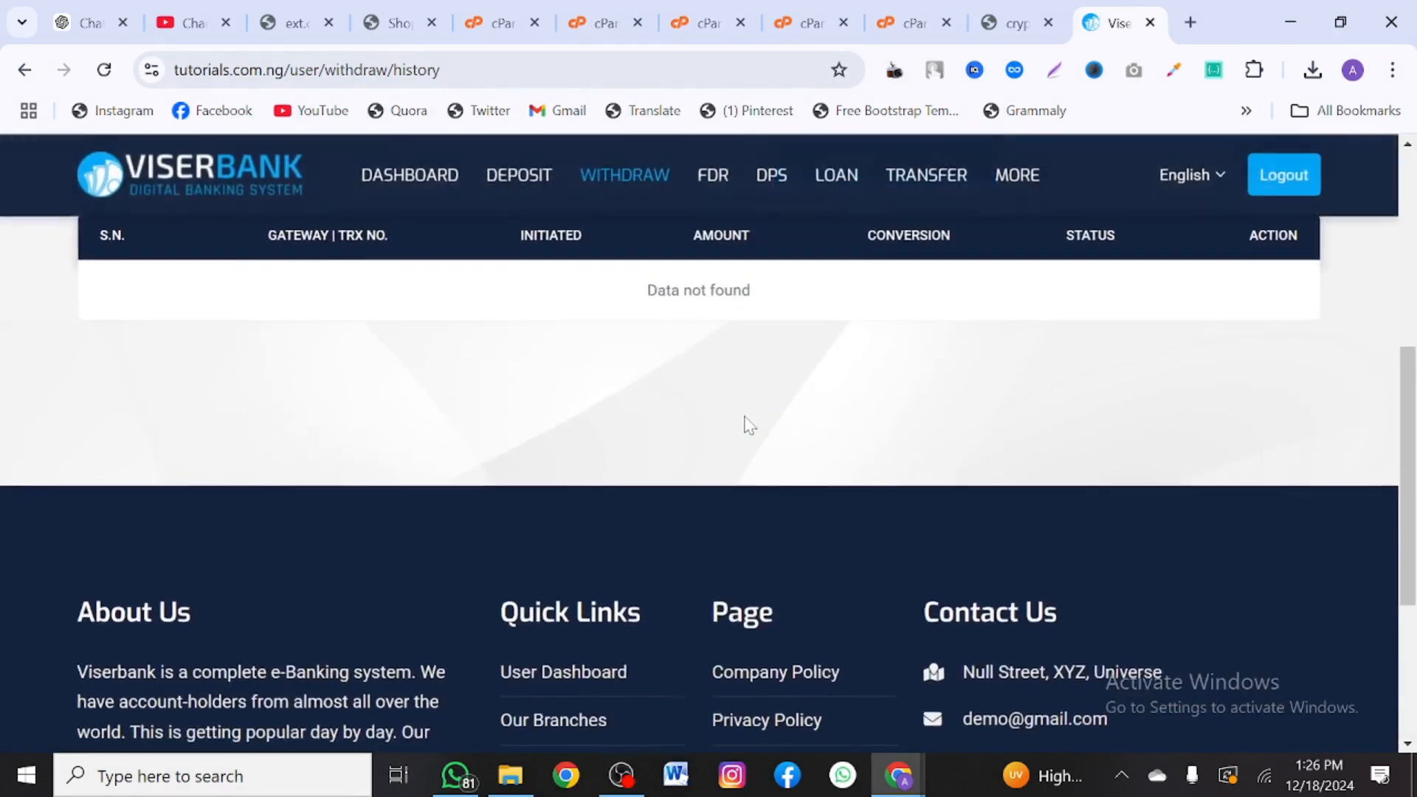
pyautogui.scroll(5, 747, 421)
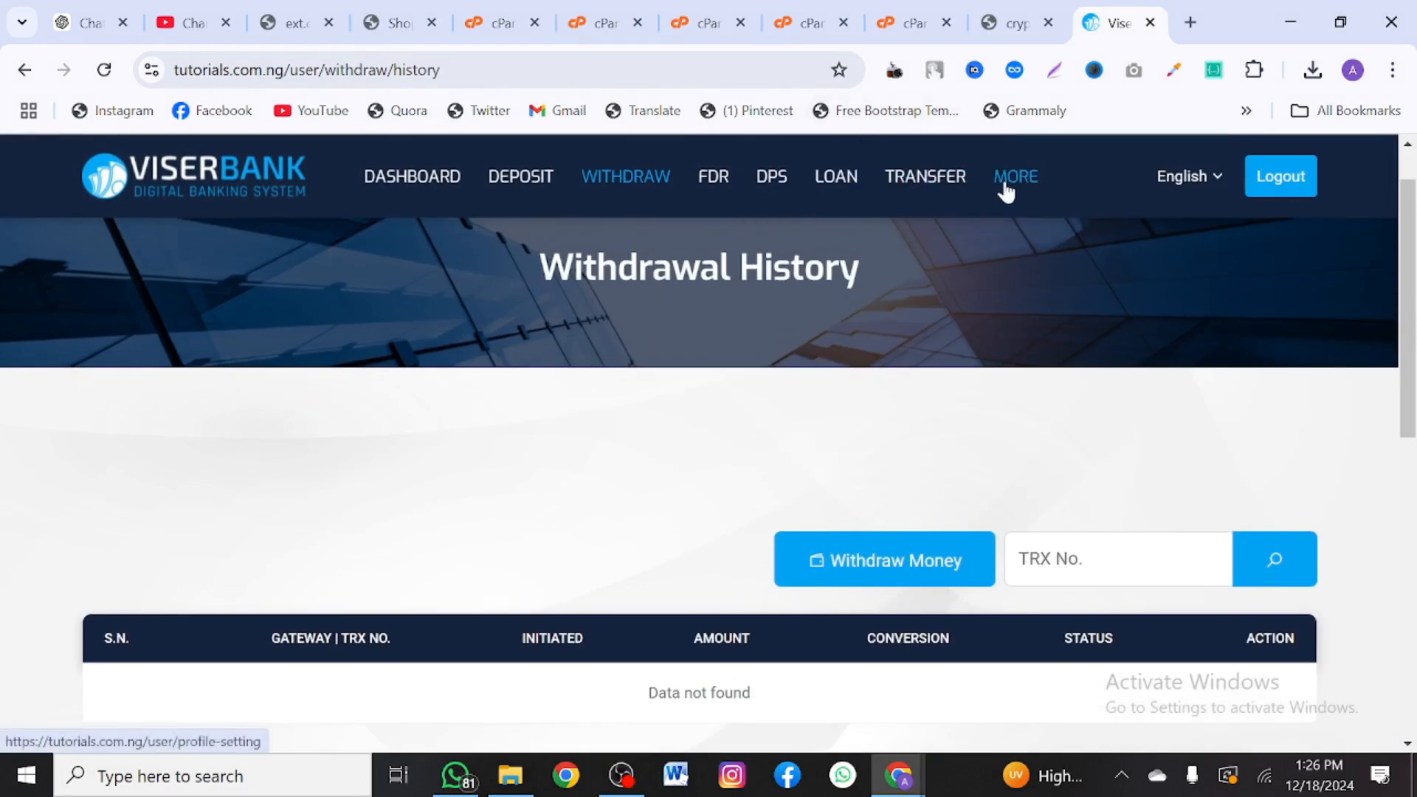
# - Check profile settings and the Deposit Pension Scheme plans, then go to clients.asurahosting.com
pyautogui.click(1019, 195)
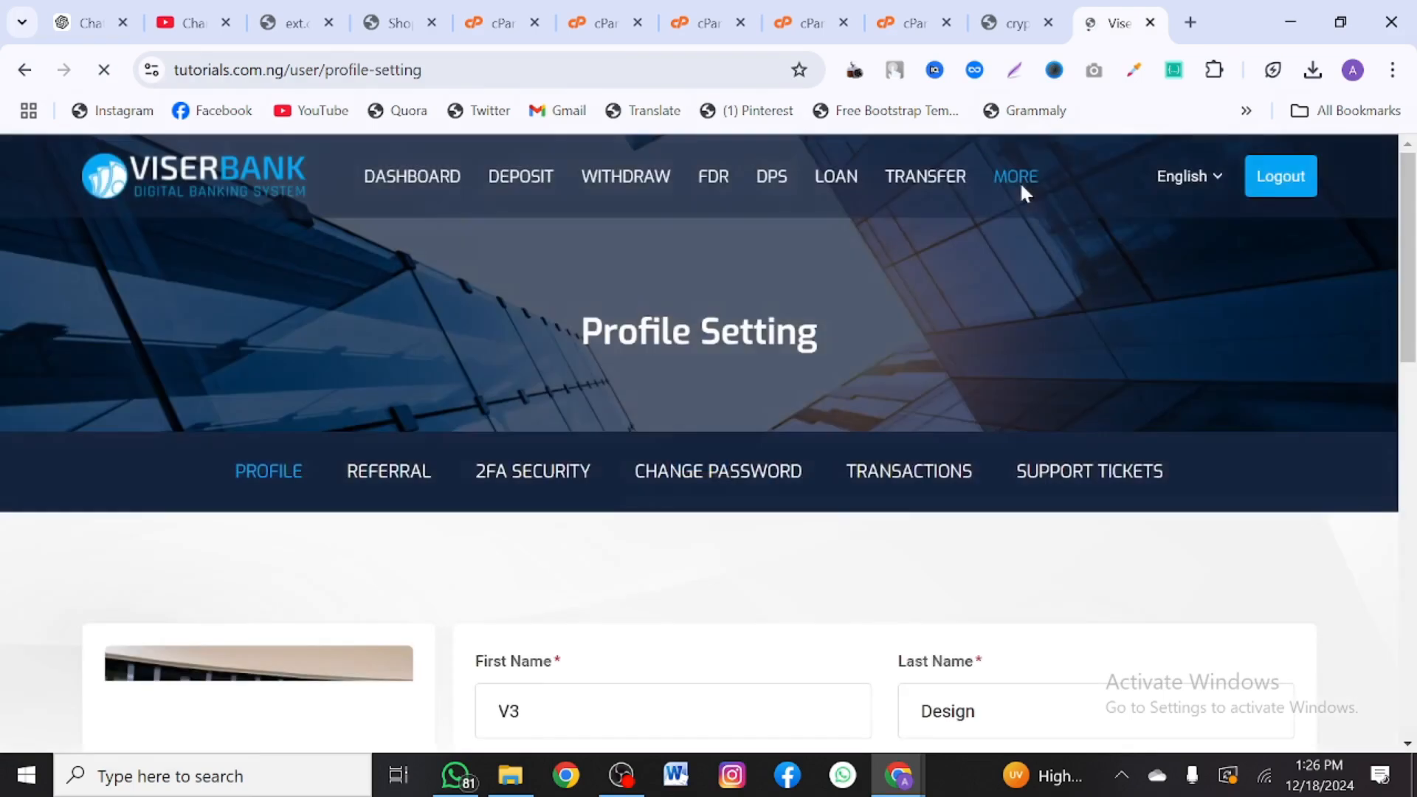
pyautogui.scroll(-5, 870, 536)
pyautogui.scroll(5, 871, 537)
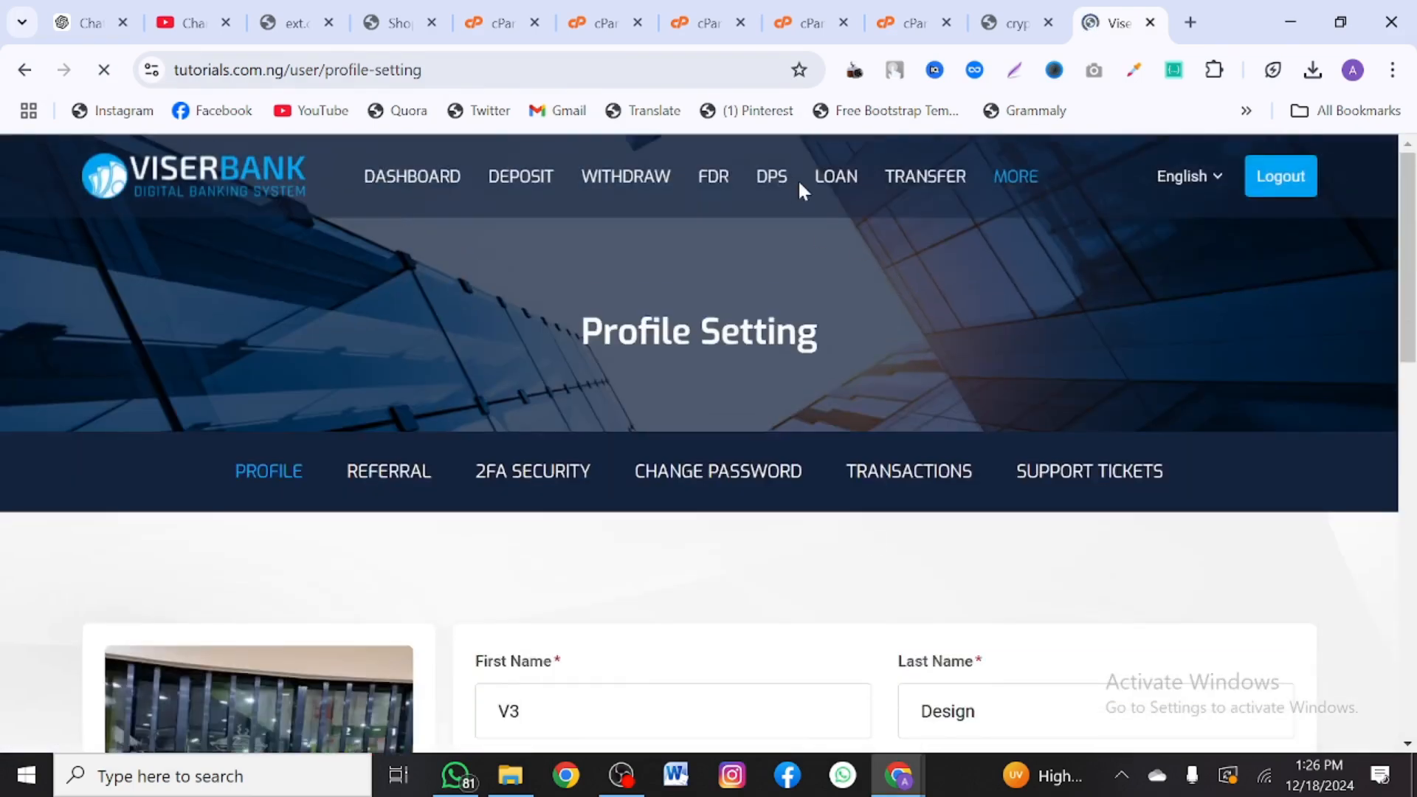
pyautogui.click(777, 183)
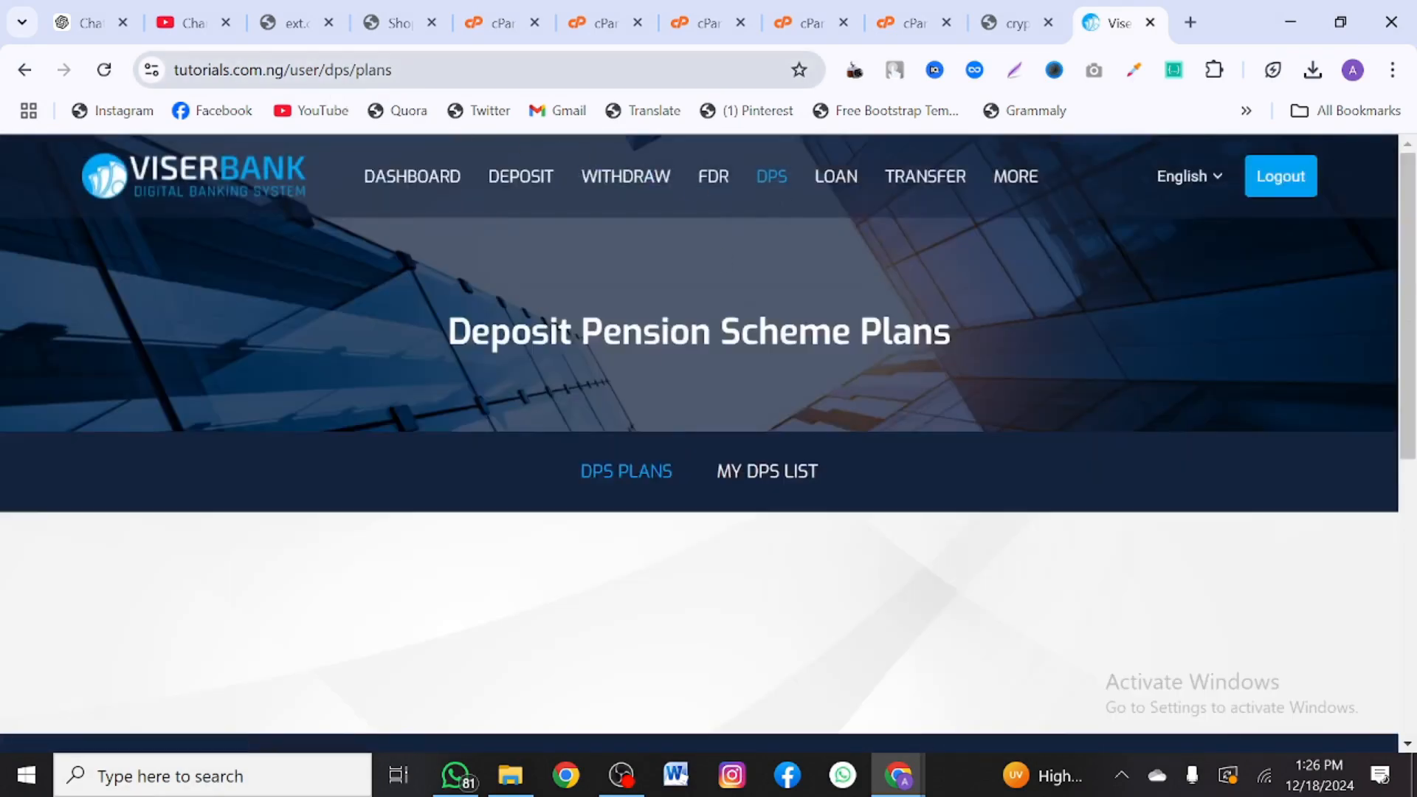
pyautogui.click(285, 70)
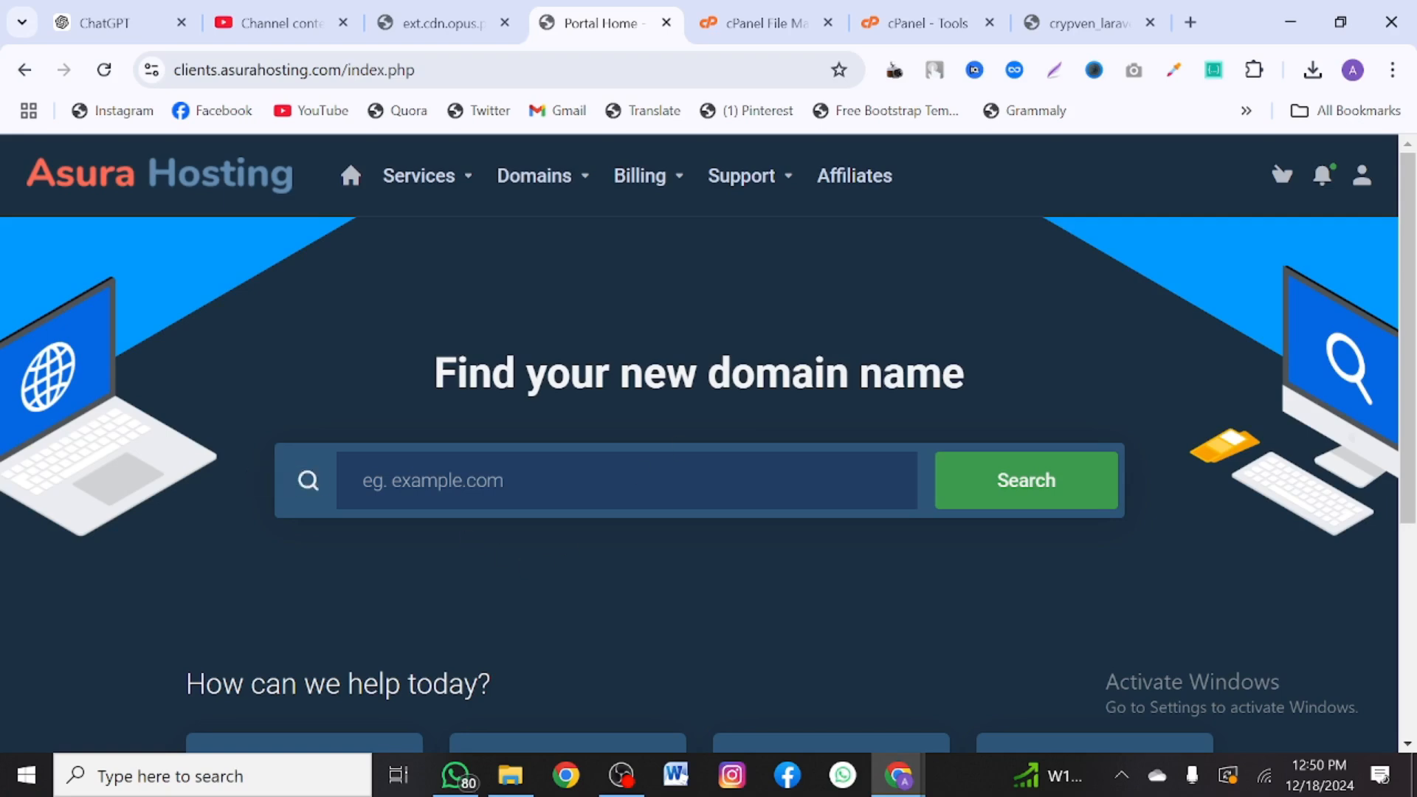
# - Search the Asura Hosting domain checker for prexcrap.com
pyautogui.scroll(-3, 434, 429)
pyautogui.scroll(3, 434, 430)
pyautogui.scroll(-2, 225, 492)
pyautogui.scroll(-3, 223, 485)
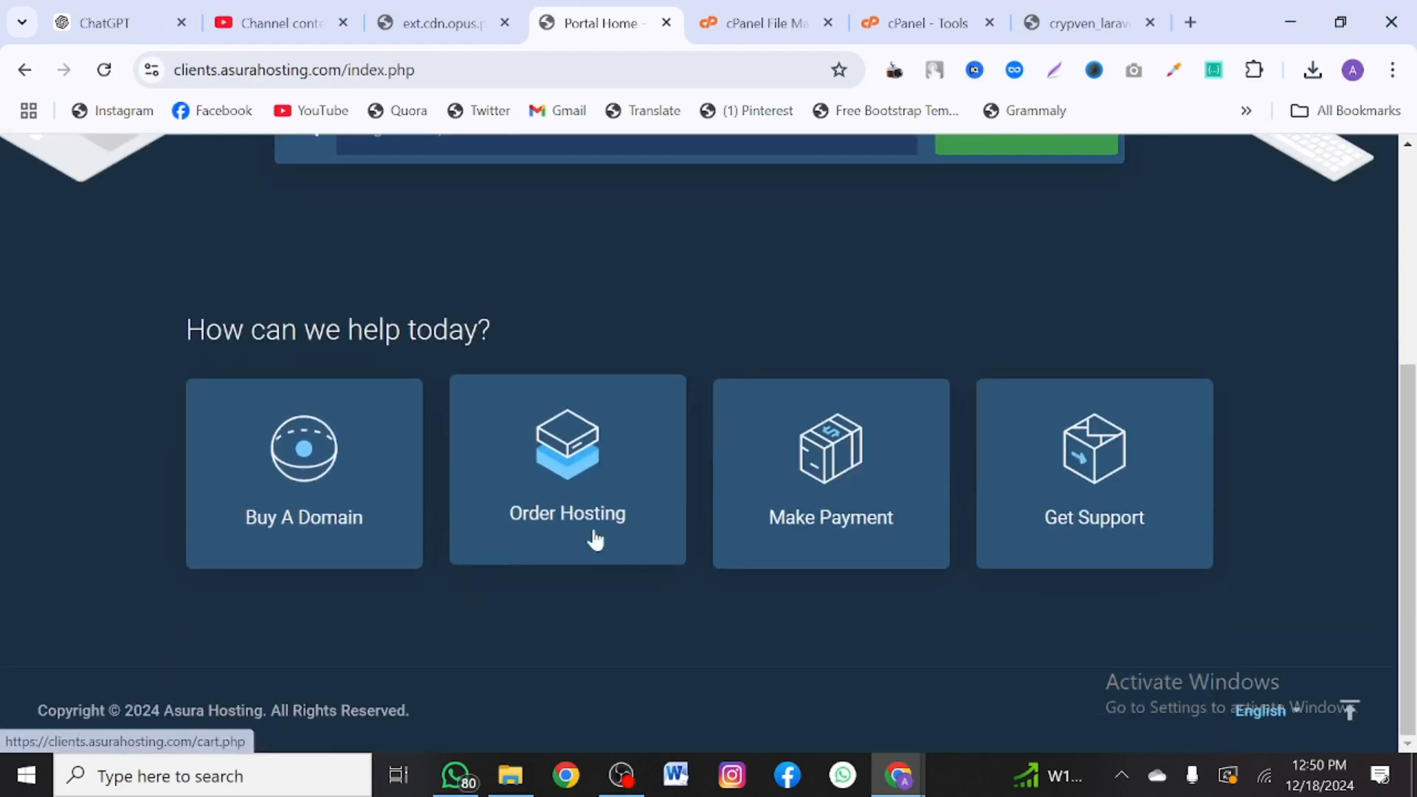
pyautogui.scroll(1, 561, 517)
pyautogui.scroll(-1, 559, 524)
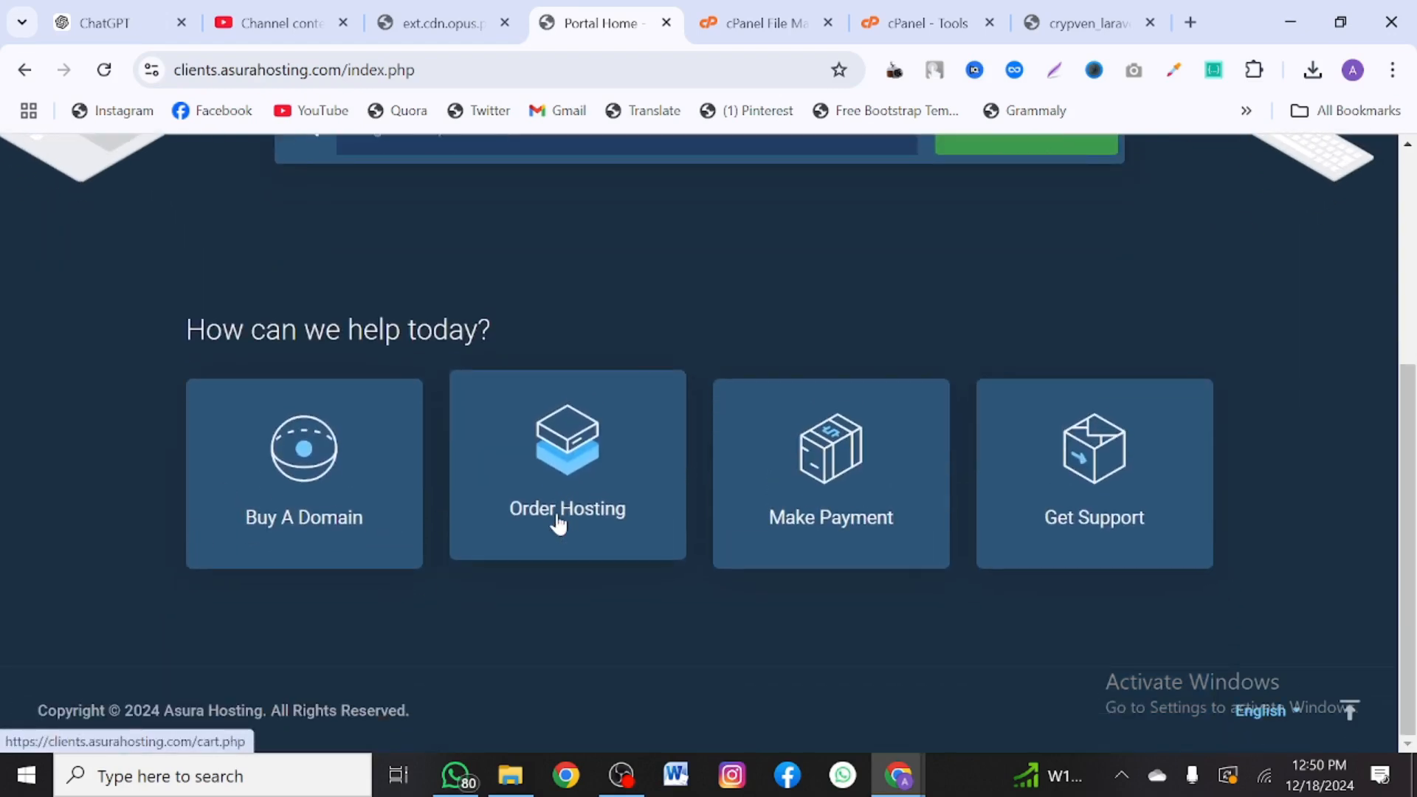
pyautogui.scroll(5, 559, 524)
pyautogui.click(559, 522)
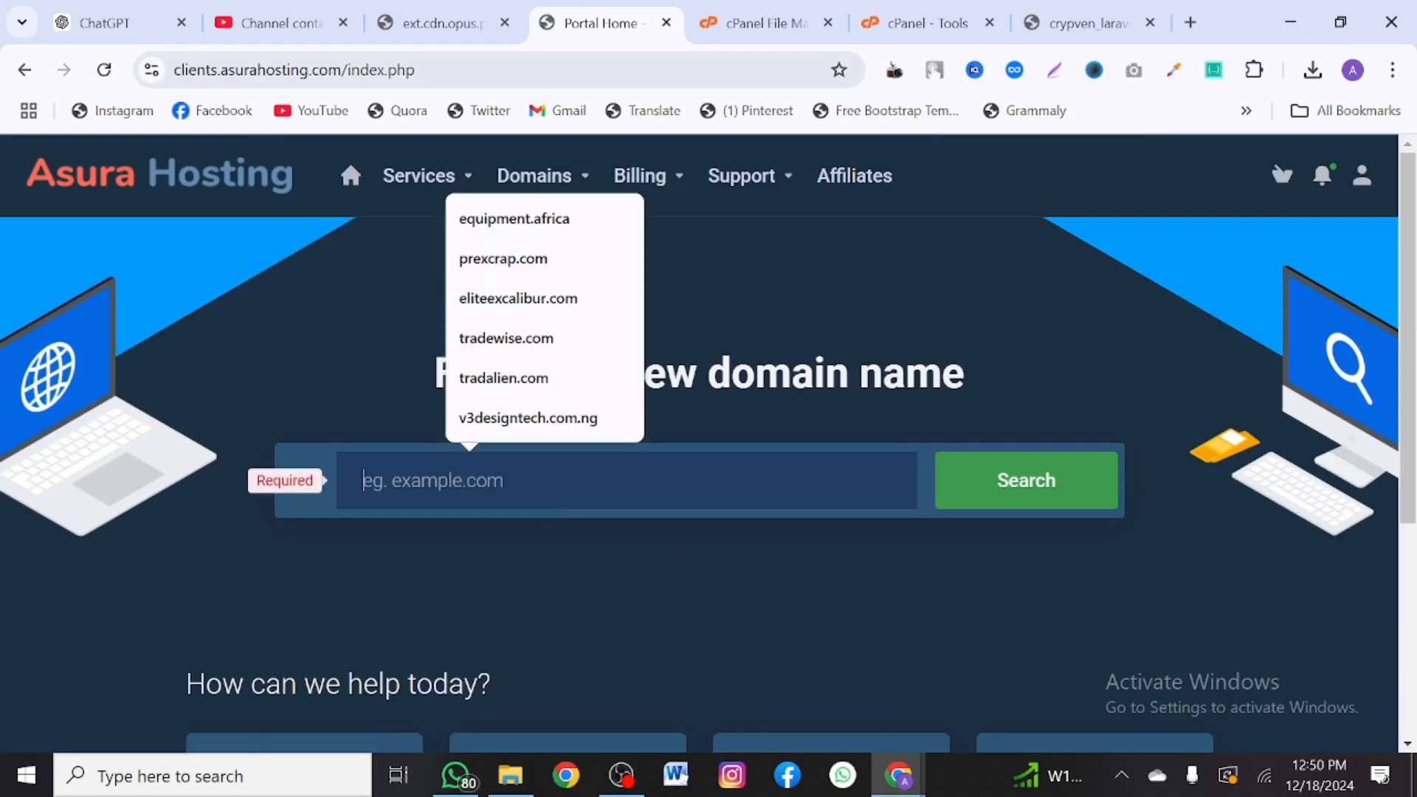
pyautogui.click(519, 258)
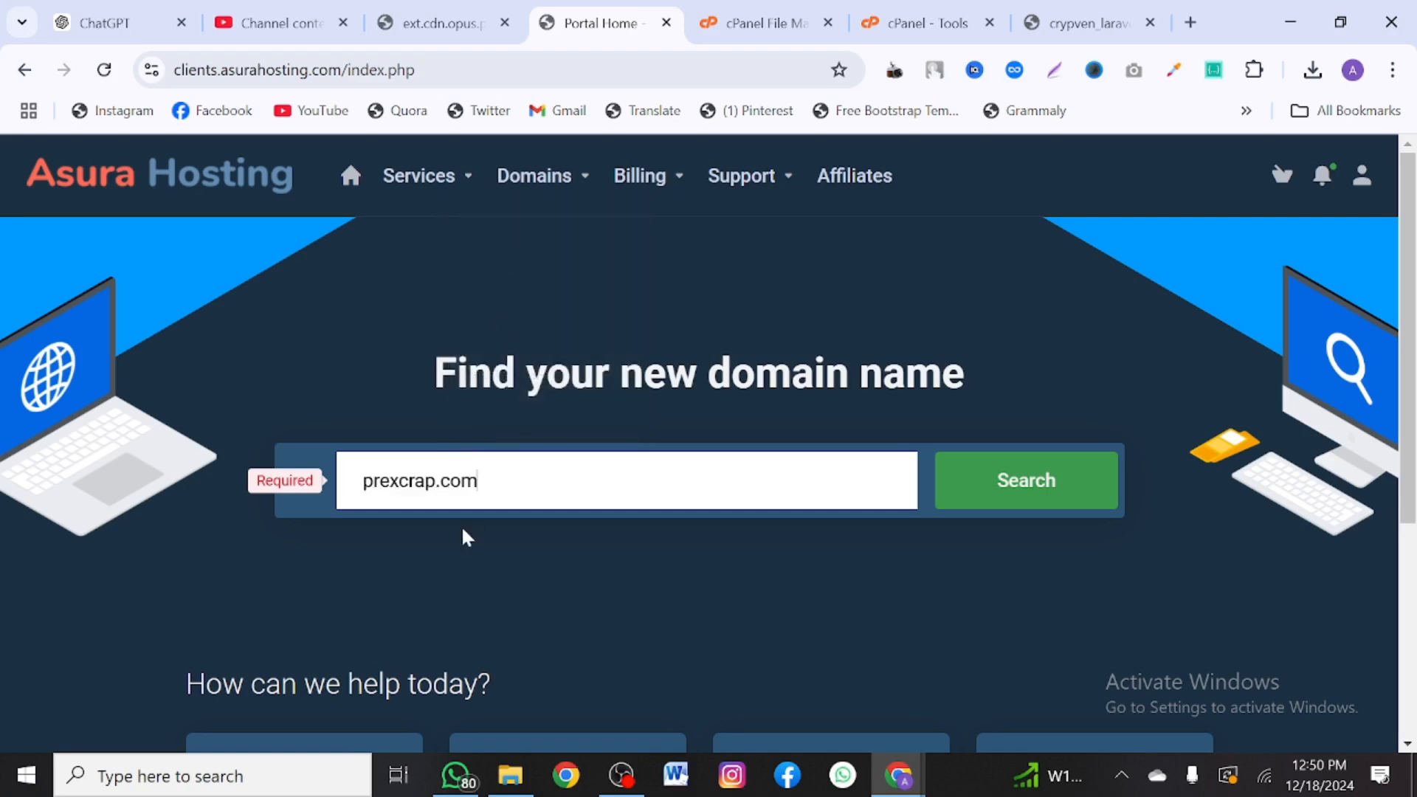
pyautogui.click(975, 498)
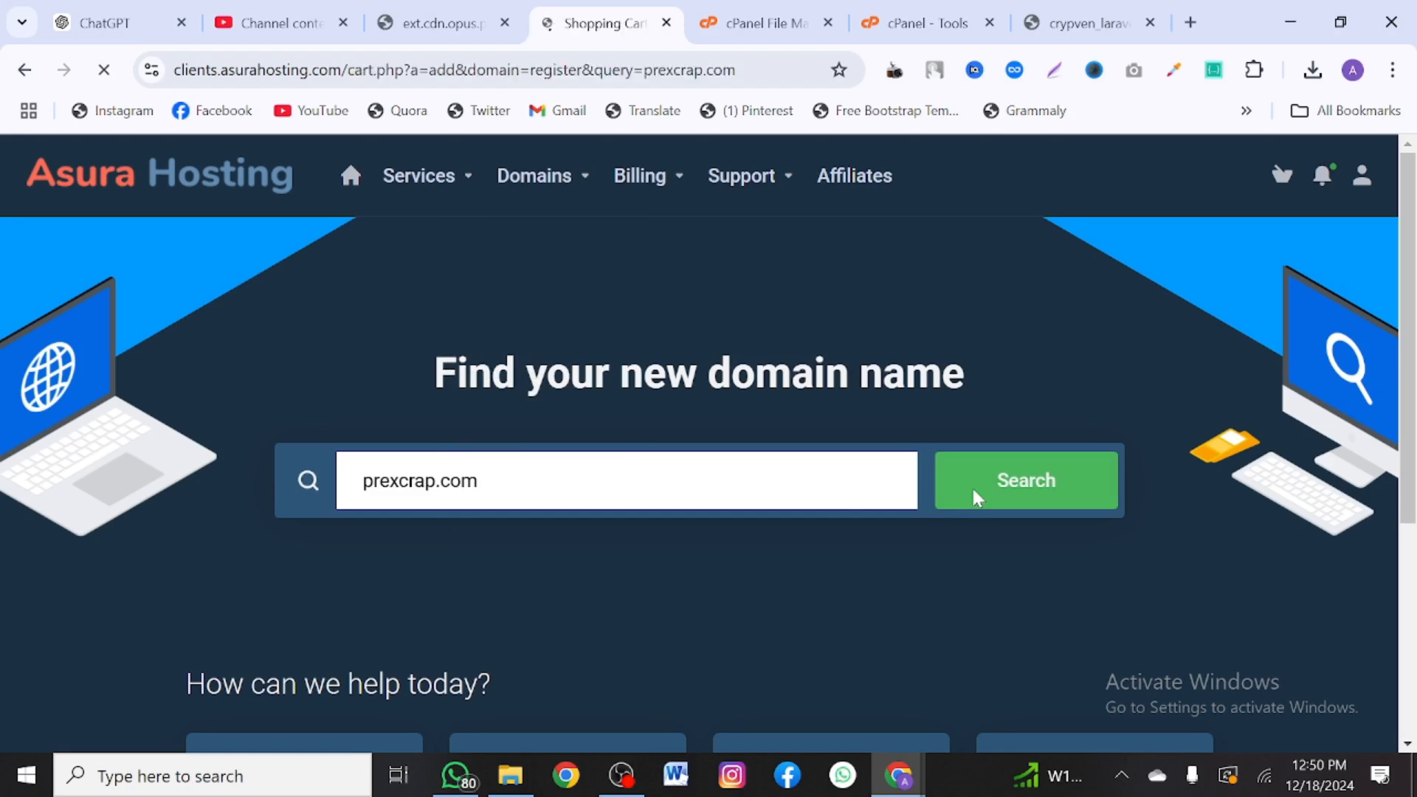
# - Note prexcrap.com's ₦19184.00NGN price and add the domain to the cart
pyautogui.scroll(-3, 705, 481)
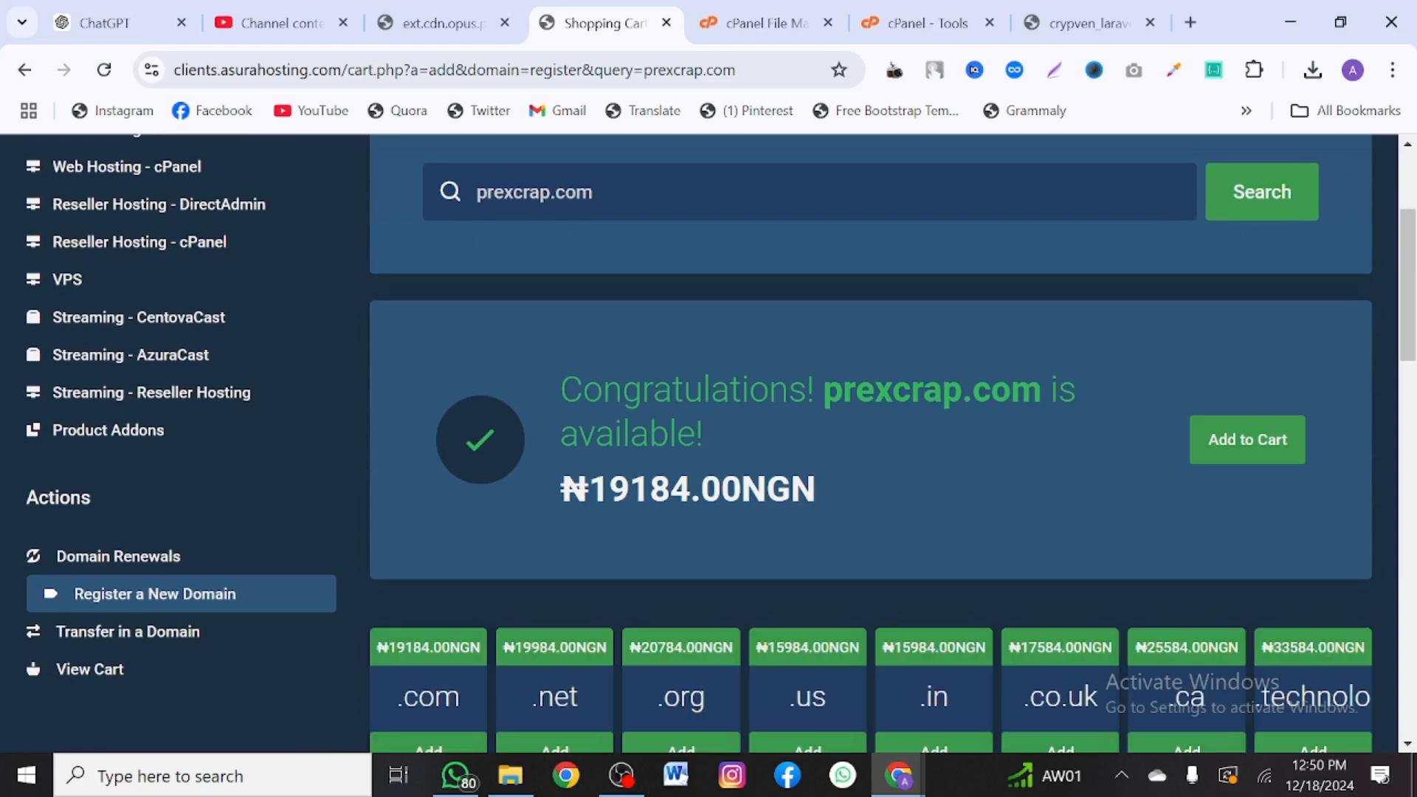
pyautogui.moveTo(609, 489); pyautogui.dragTo(691, 488)
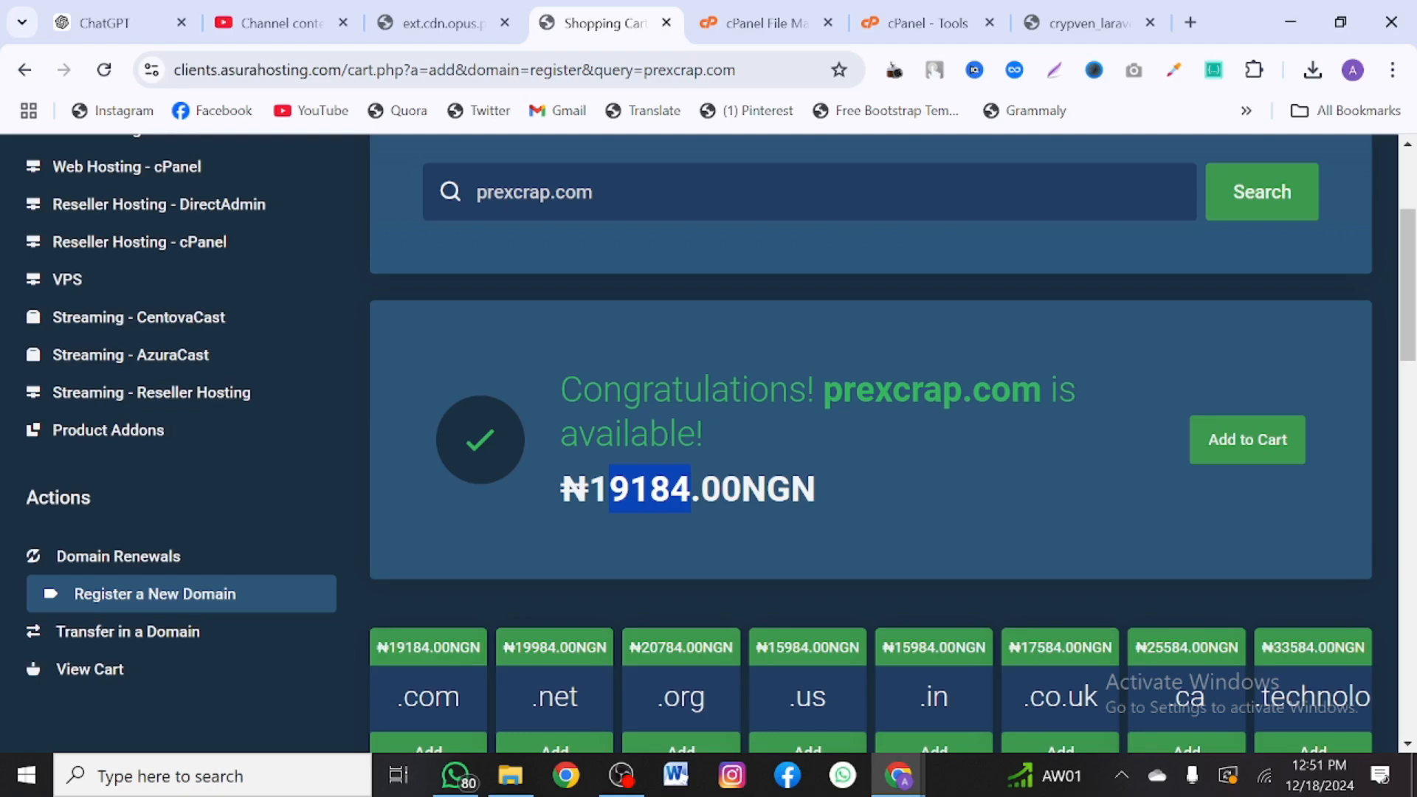
pyautogui.moveTo(561, 489); pyautogui.dragTo(826, 481)
pyautogui.scroll(-1, 826, 476)
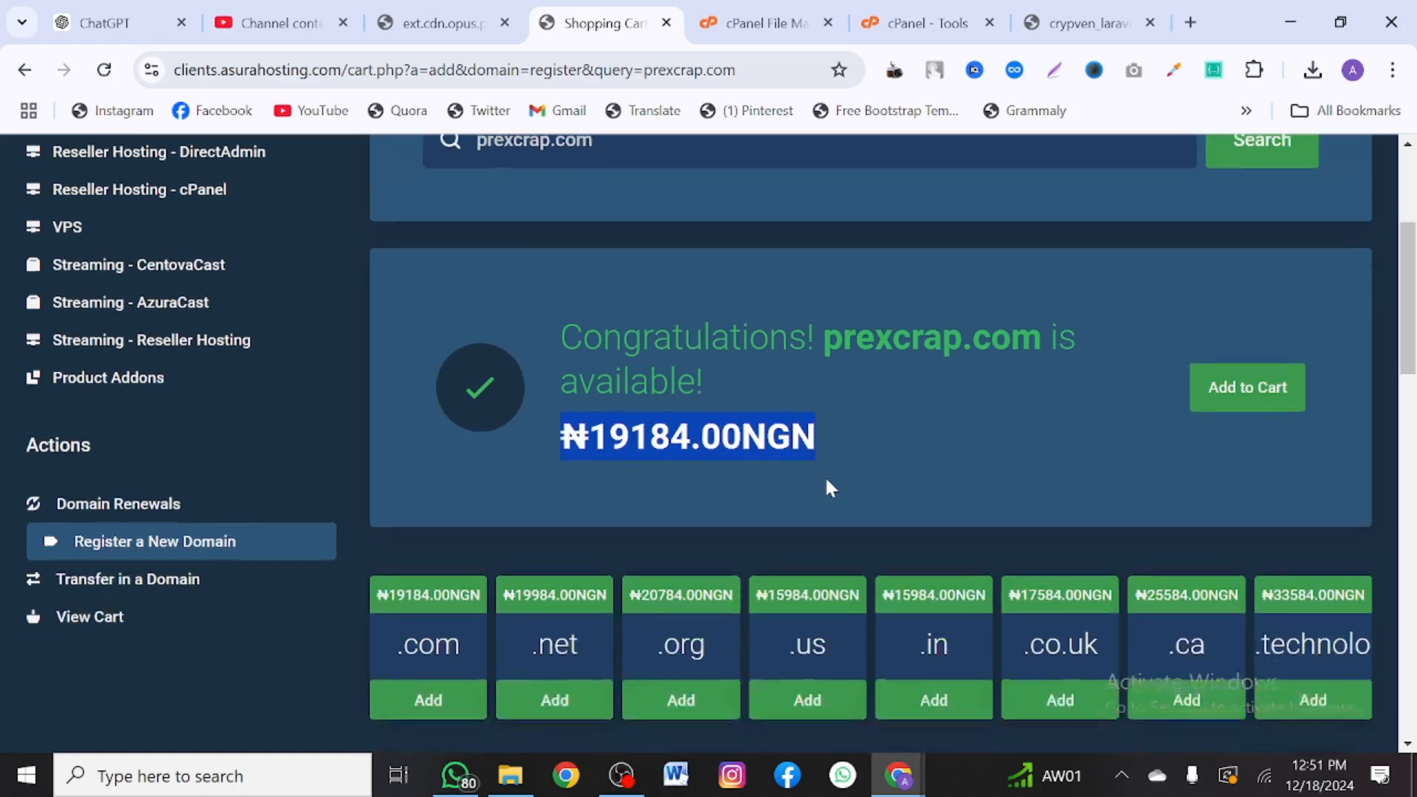
pyautogui.scroll(2, 826, 476)
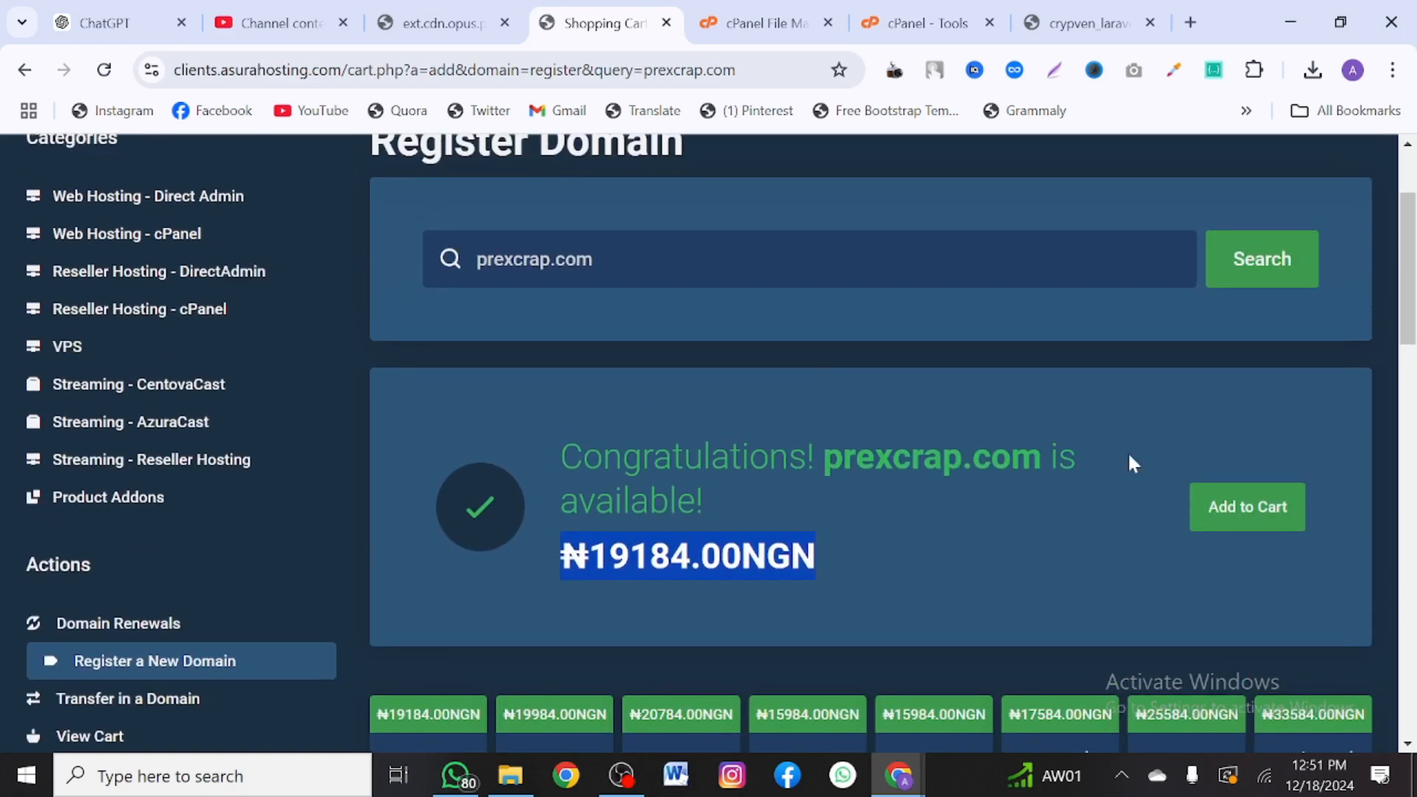
pyautogui.click(1238, 528)
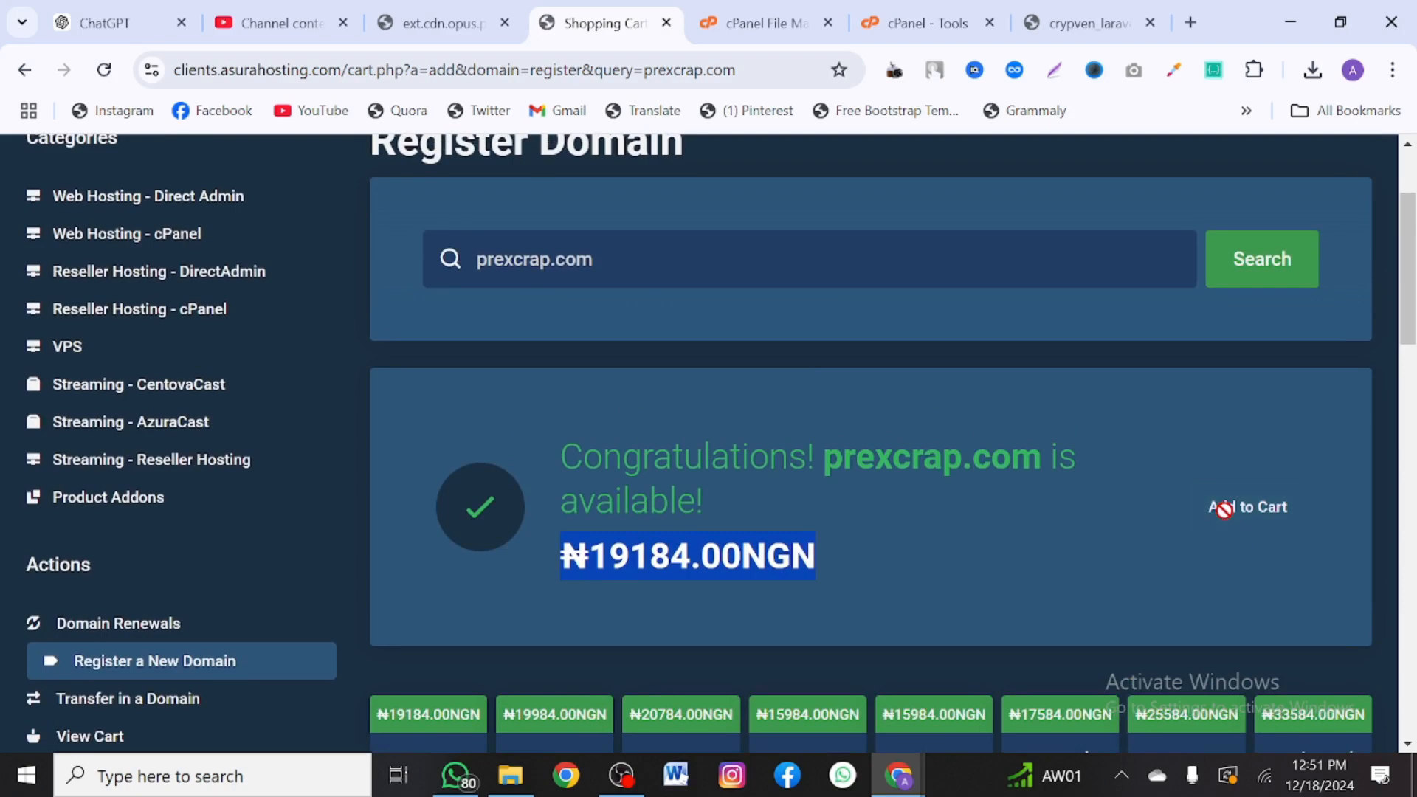
pyautogui.scroll(2, 1224, 511)
pyautogui.scroll(-2, 932, 454)
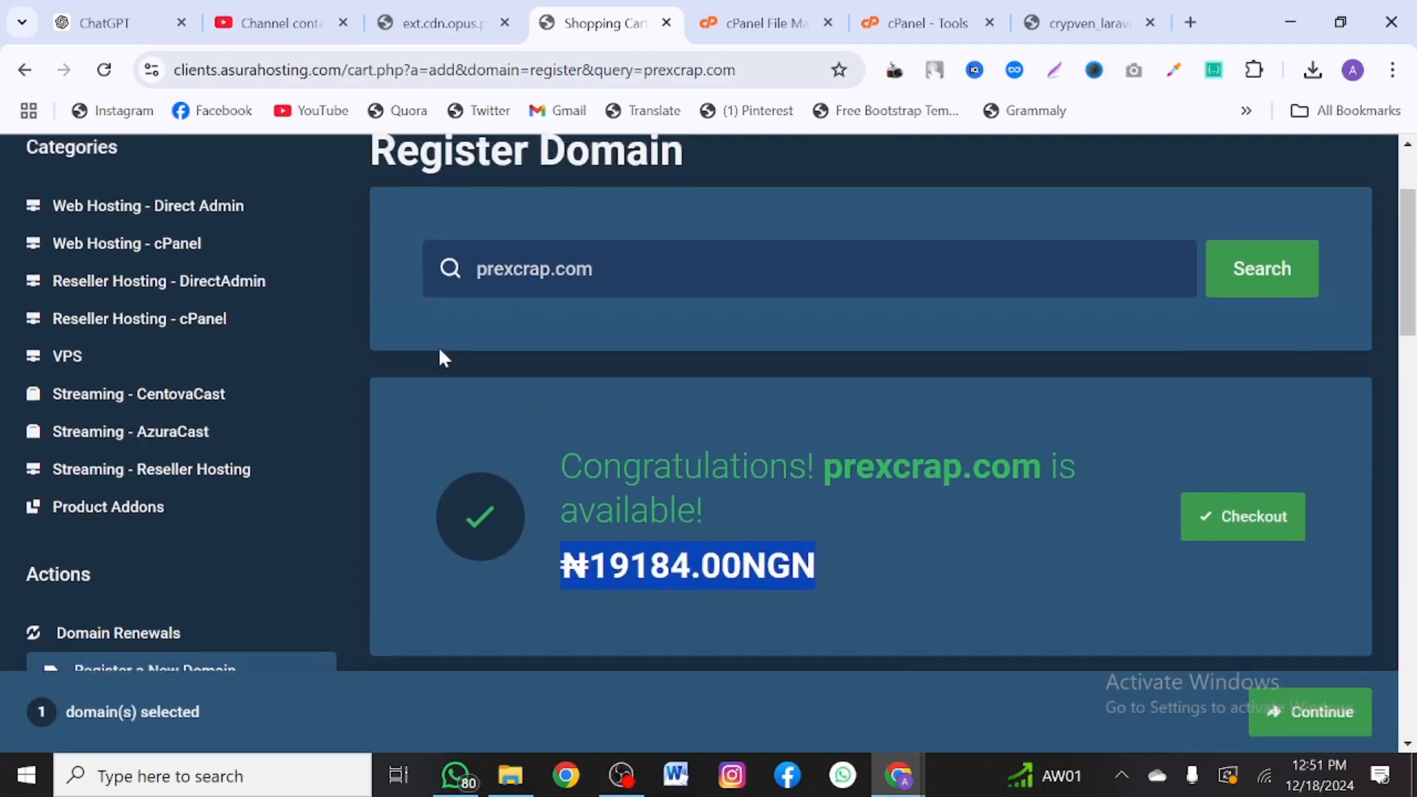
pyautogui.scroll(2, 209, 405)
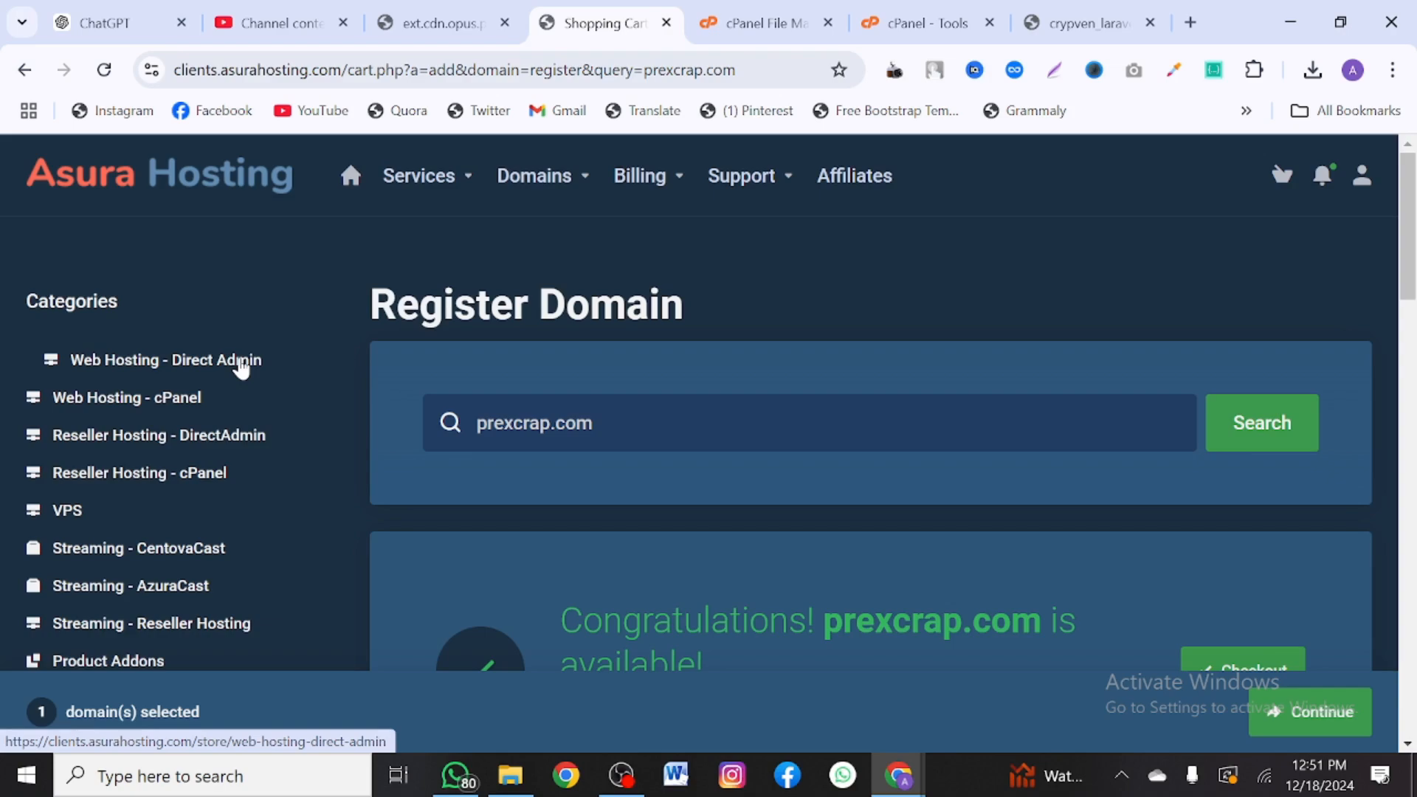
# - Open the Web Hosting - cPanel plans page, reloading it after the error
pyautogui.click(185, 400)
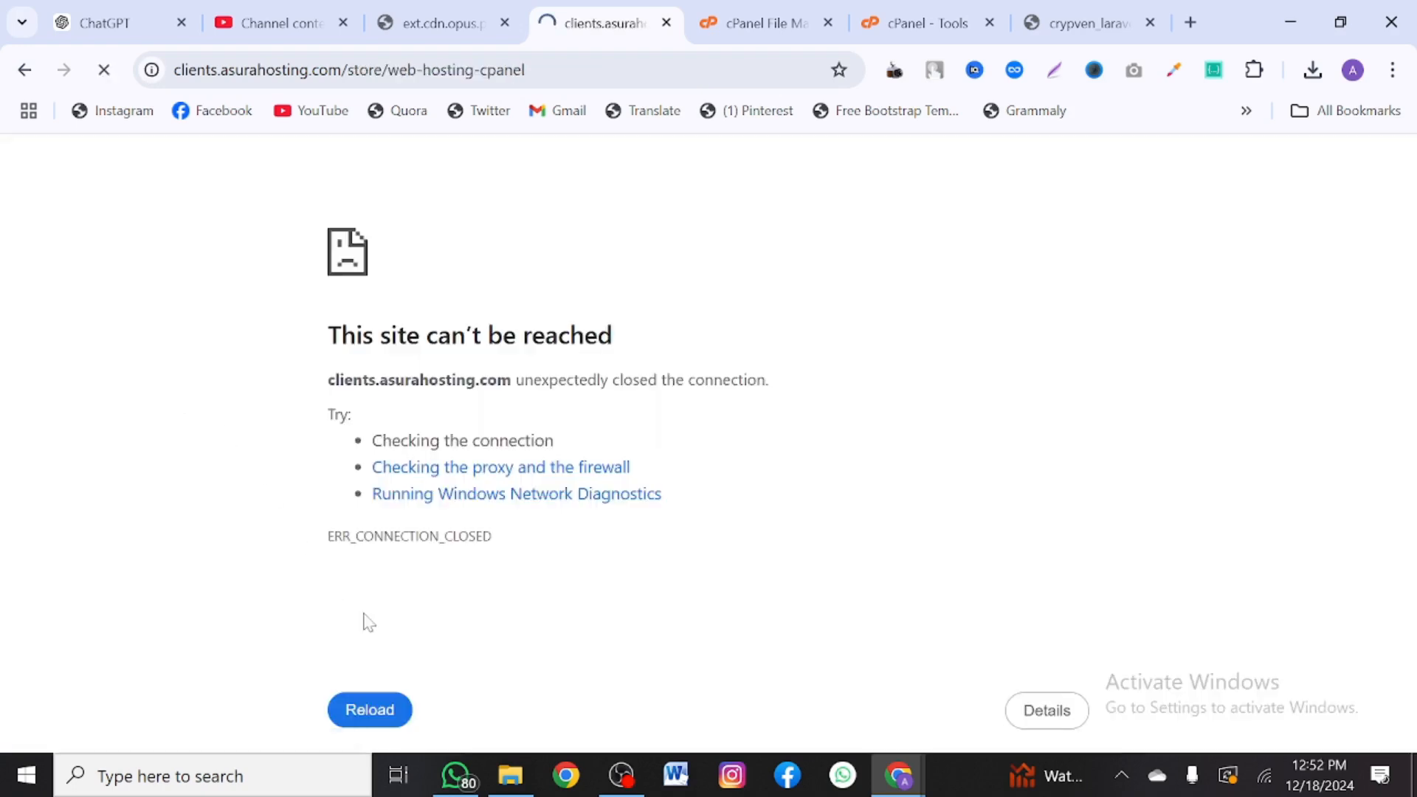
pyautogui.click(384, 697)
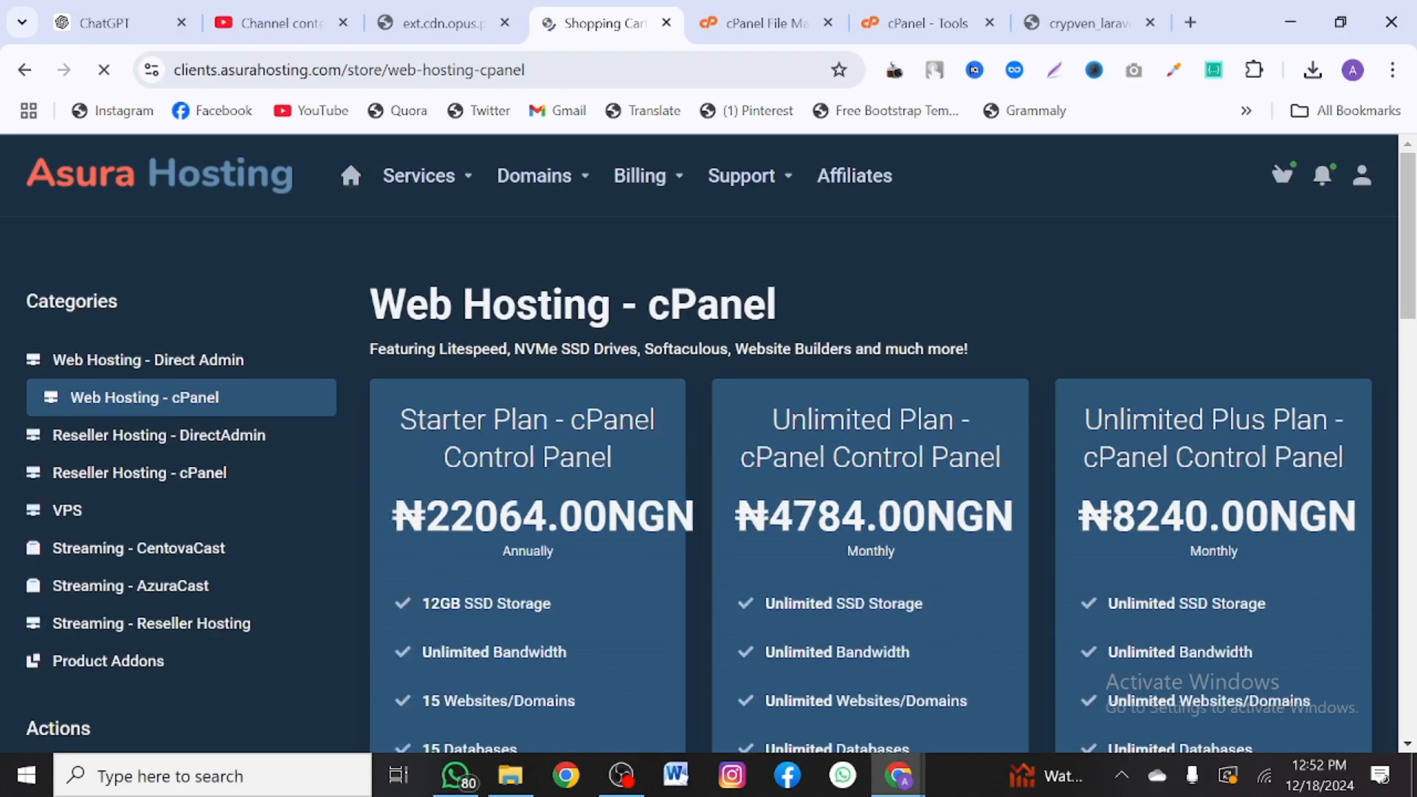
pyautogui.scroll(-2, 446, 550)
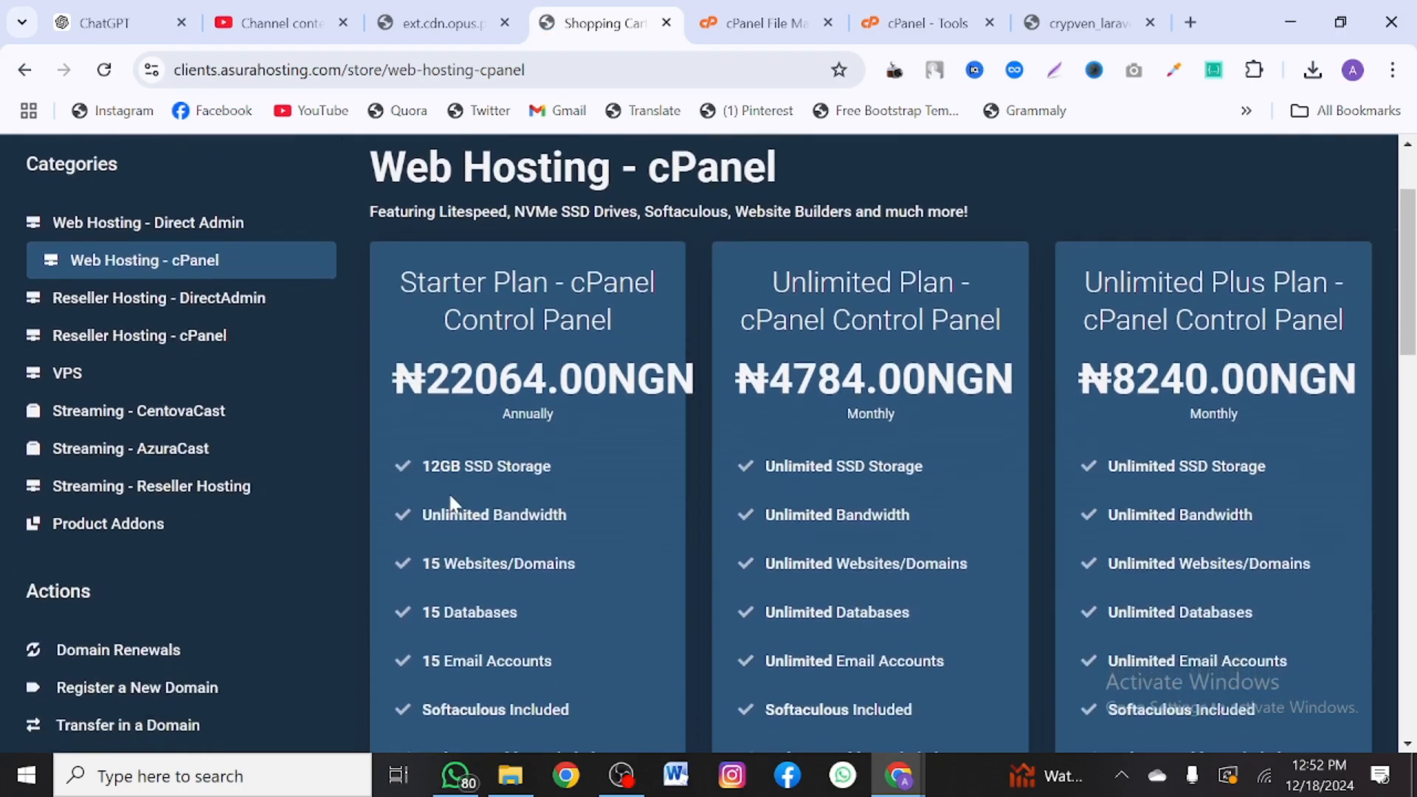
pyautogui.scroll(1, 454, 505)
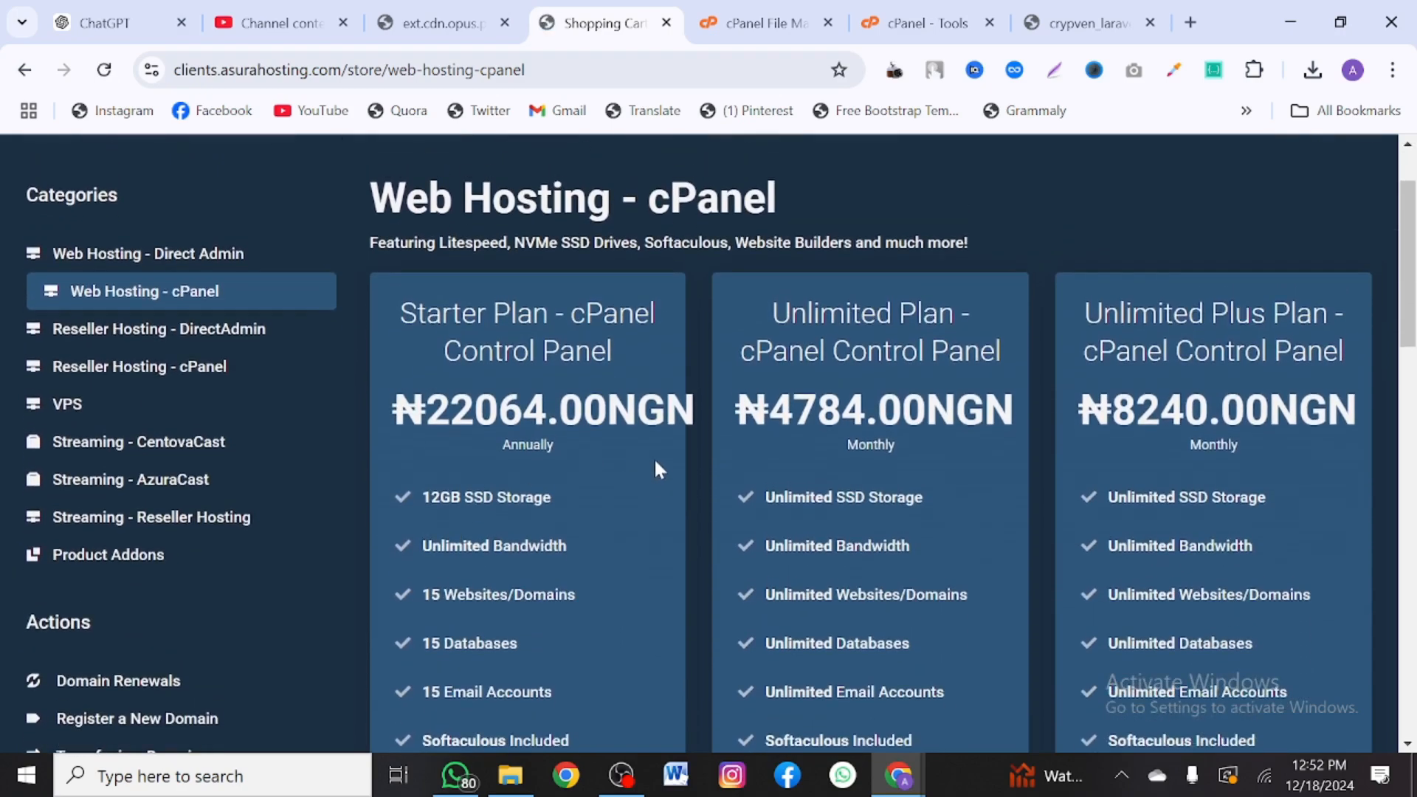
# - Highlight the Starter Plan's 22064.00 price
pyautogui.moveTo(607, 410); pyautogui.dragTo(427, 410)
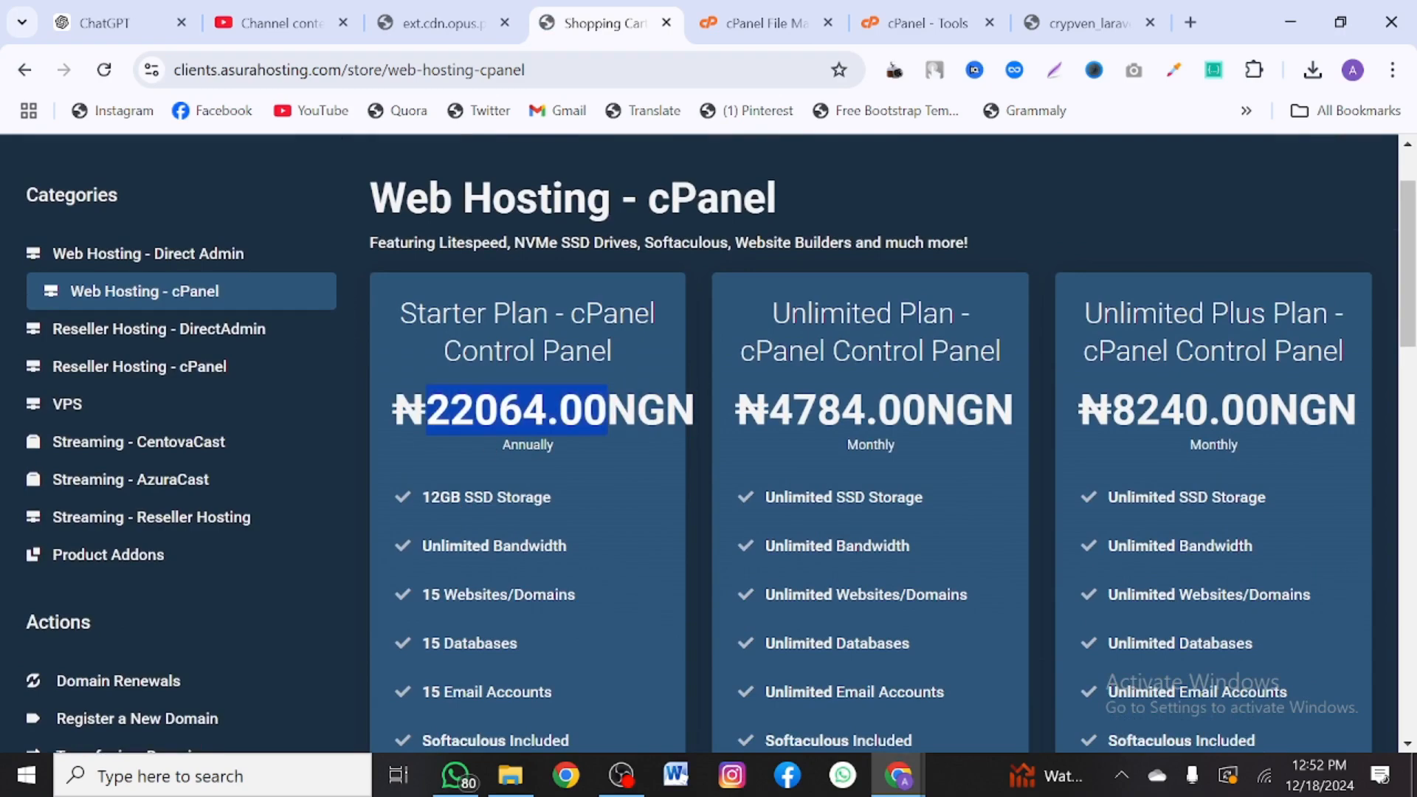
pyautogui.scroll(-1, 424, 468)
pyautogui.scroll(-7, 509, 426)
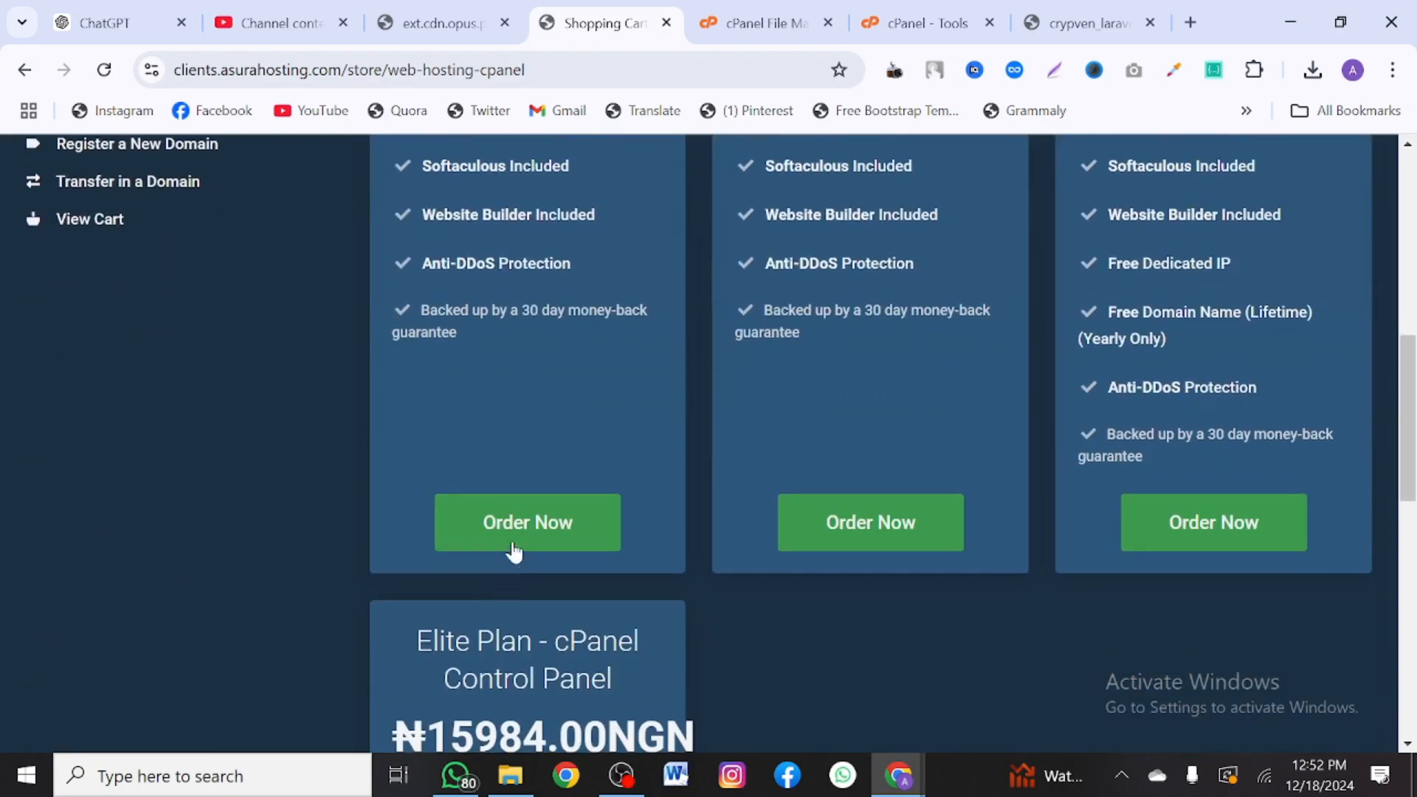
pyautogui.scroll(7, 563, 522)
pyautogui.doubleClick(568, 517)
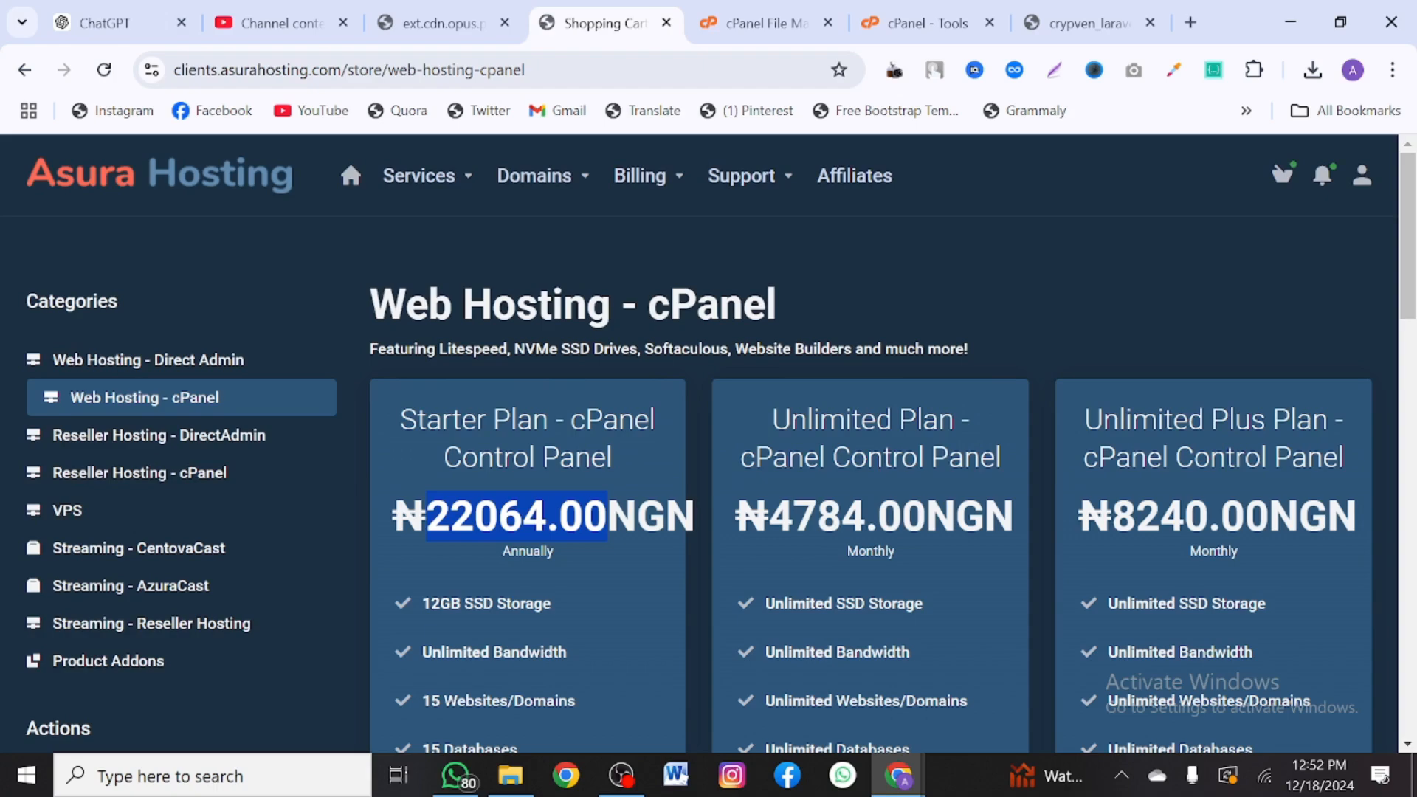
pyautogui.scroll(-3, 709, 442)
pyautogui.scroll(3, 709, 443)
pyautogui.scroll(-1, 443, 578)
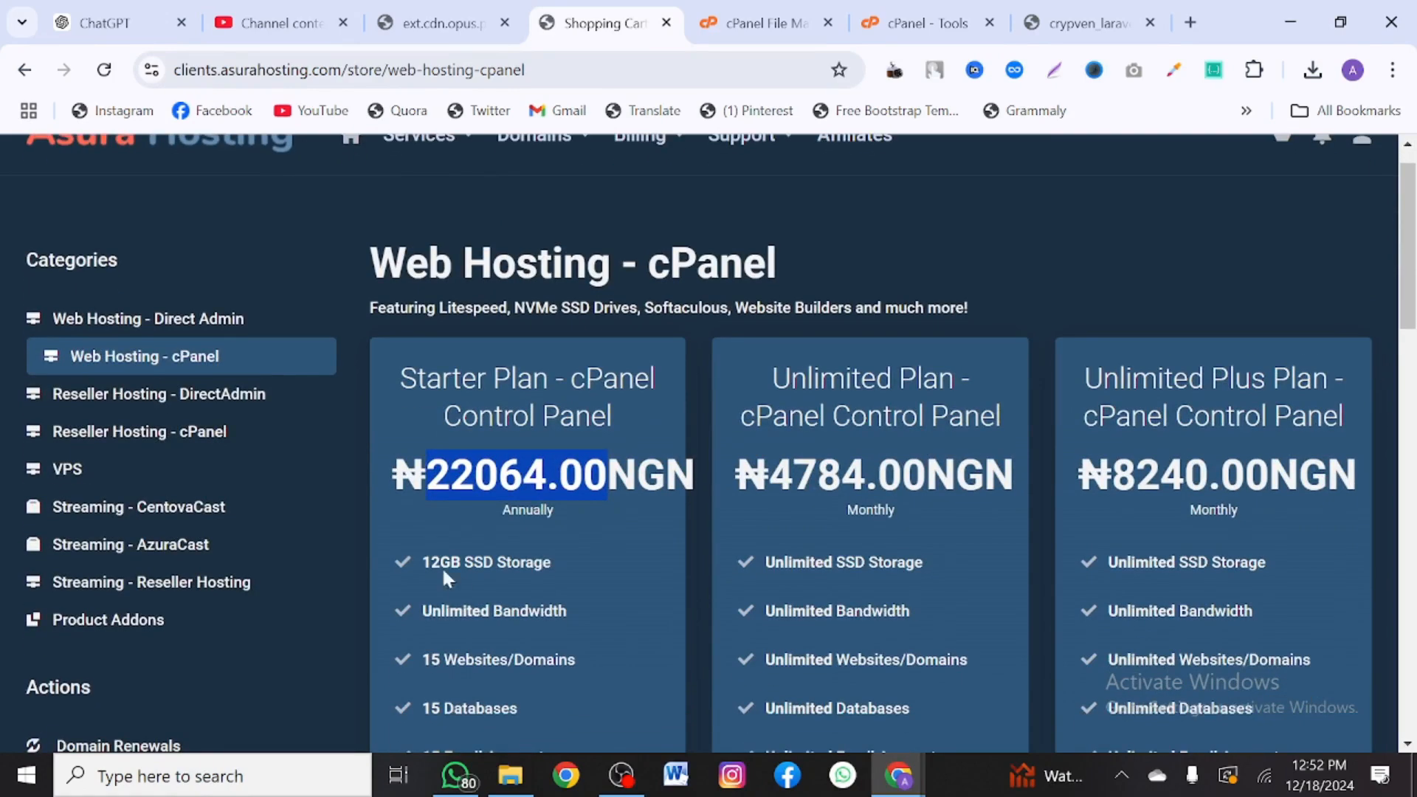
# - Highlight the Starter Plan's 12GB storage and annual billing, then return to cPanel File Manager
pyautogui.doubleClick(443, 562)
pyautogui.scroll(-2, 551, 579)
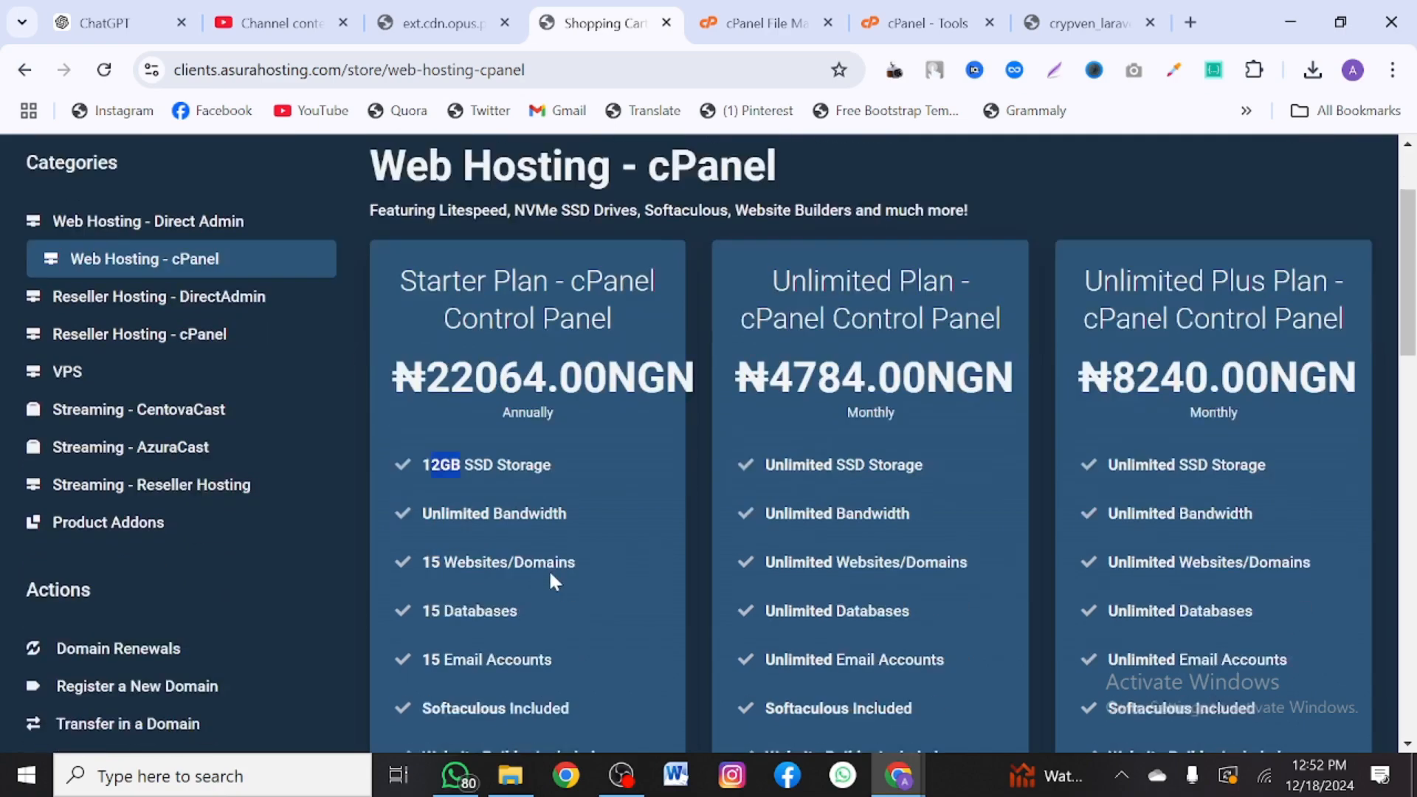
pyautogui.moveTo(433, 468); pyautogui.dragTo(426, 532)
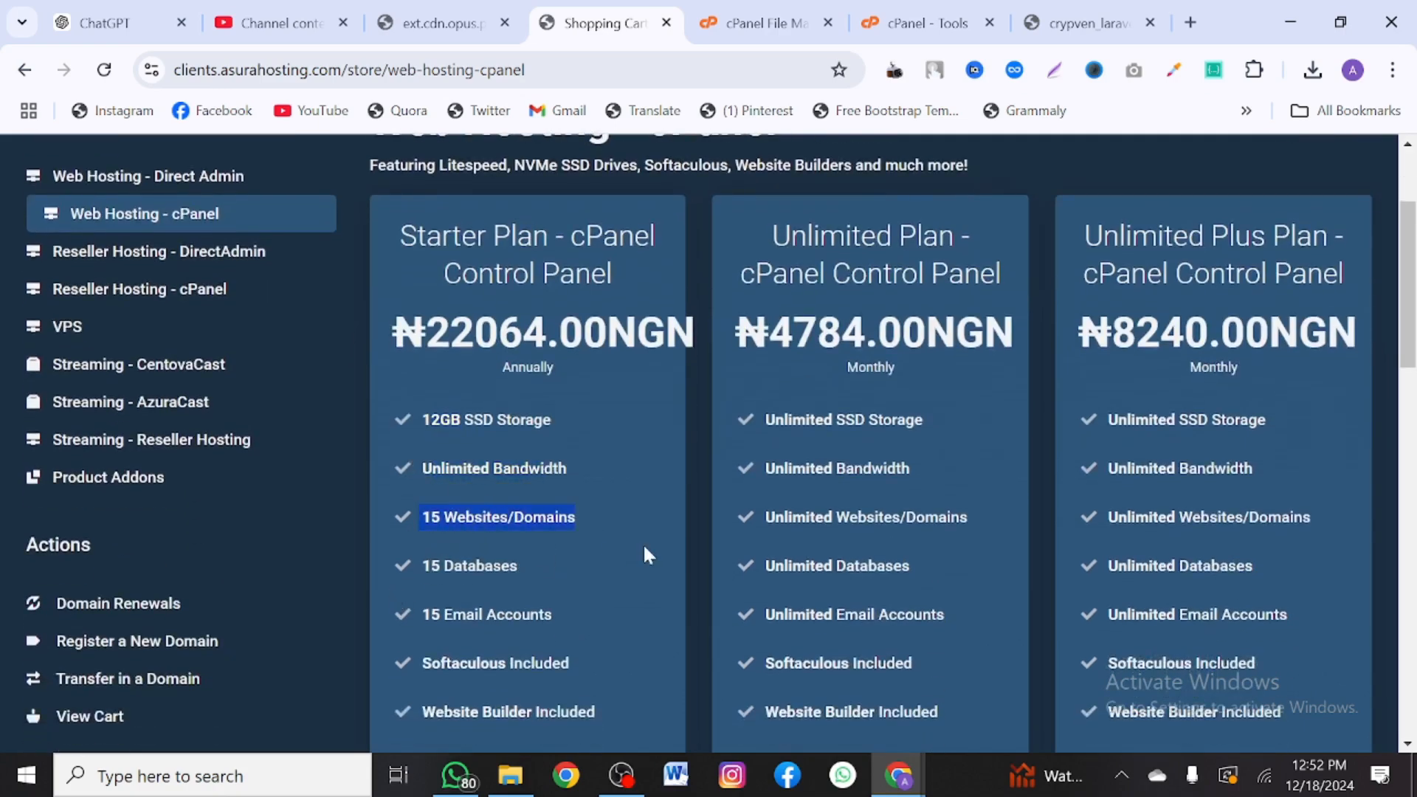
pyautogui.scroll(2, 569, 480)
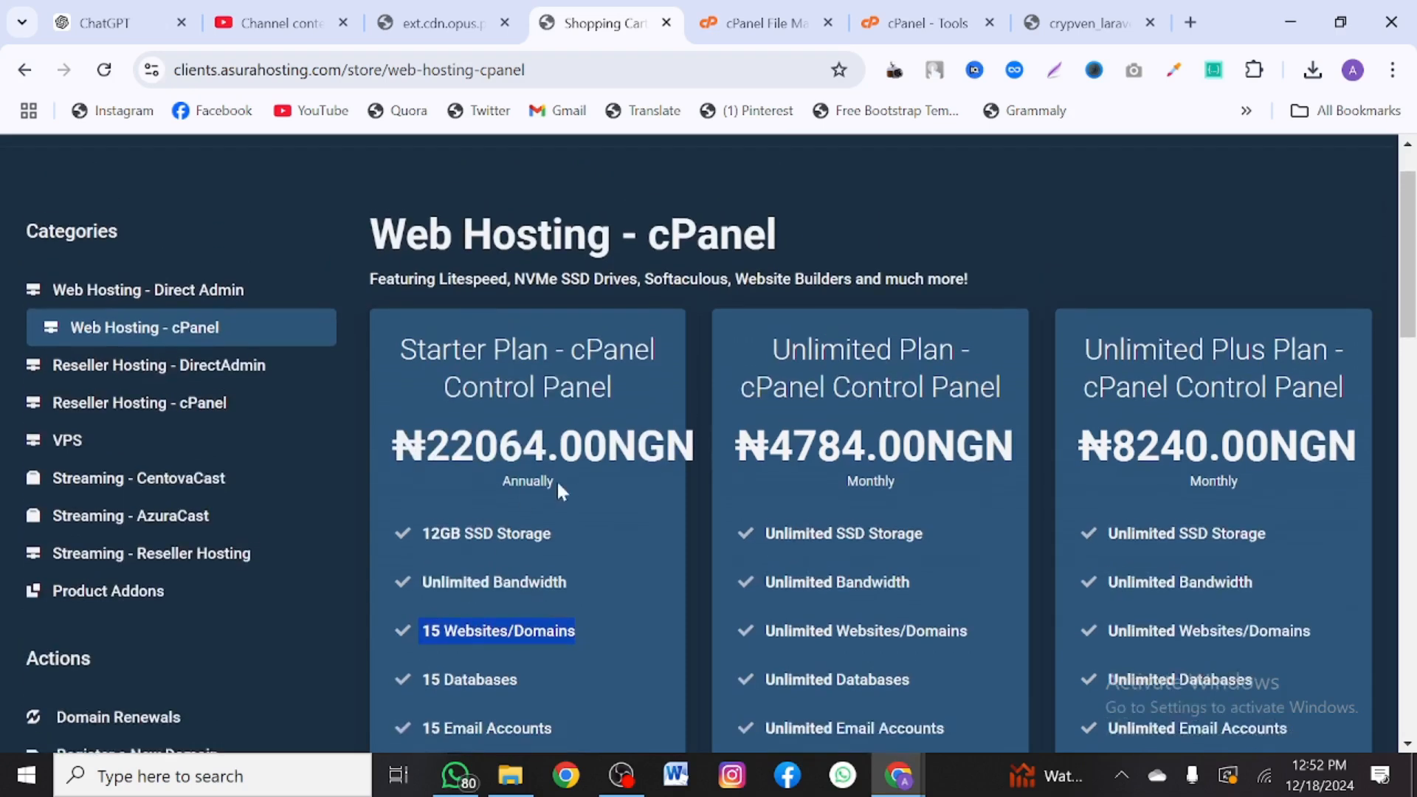
pyautogui.moveTo(570, 486); pyautogui.dragTo(503, 480)
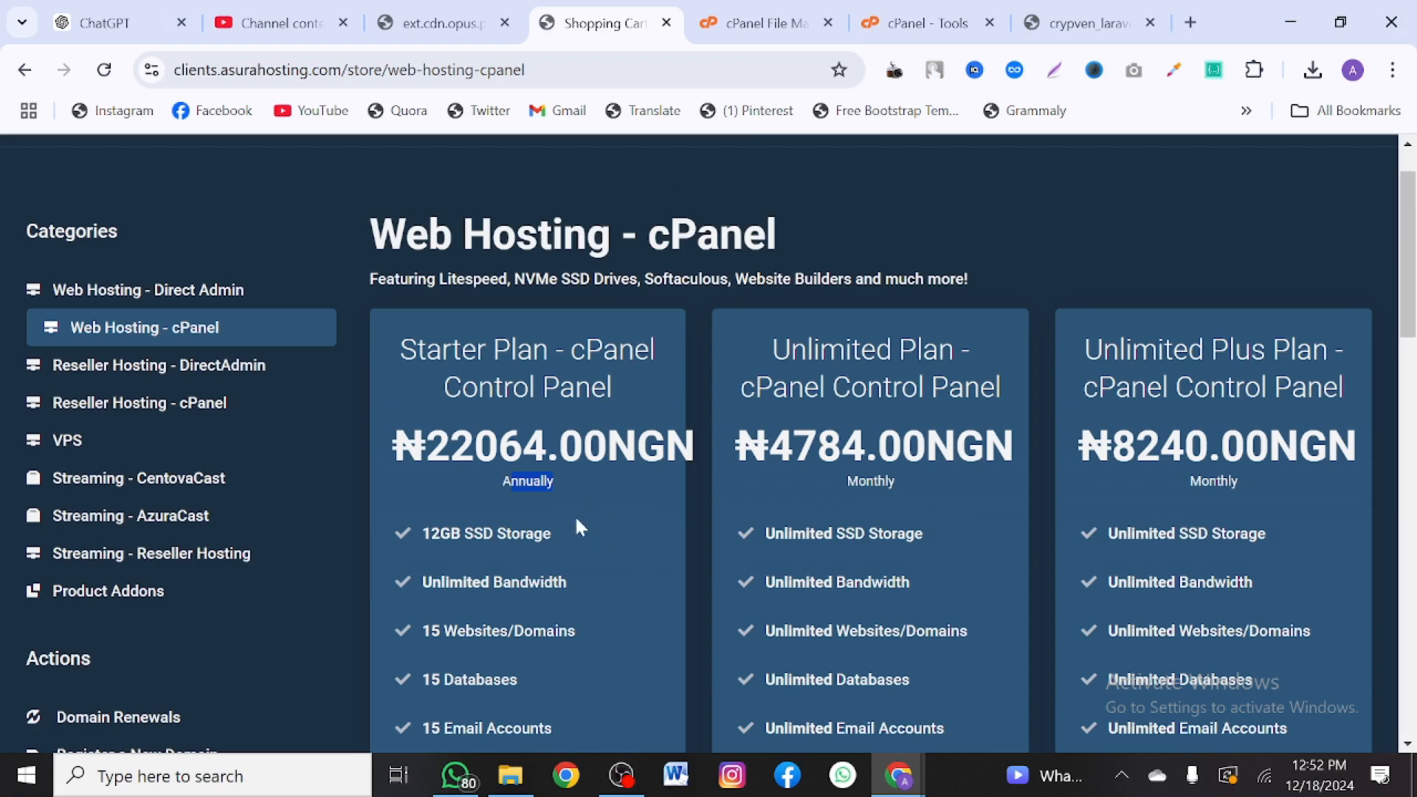
pyautogui.click(764, 23)
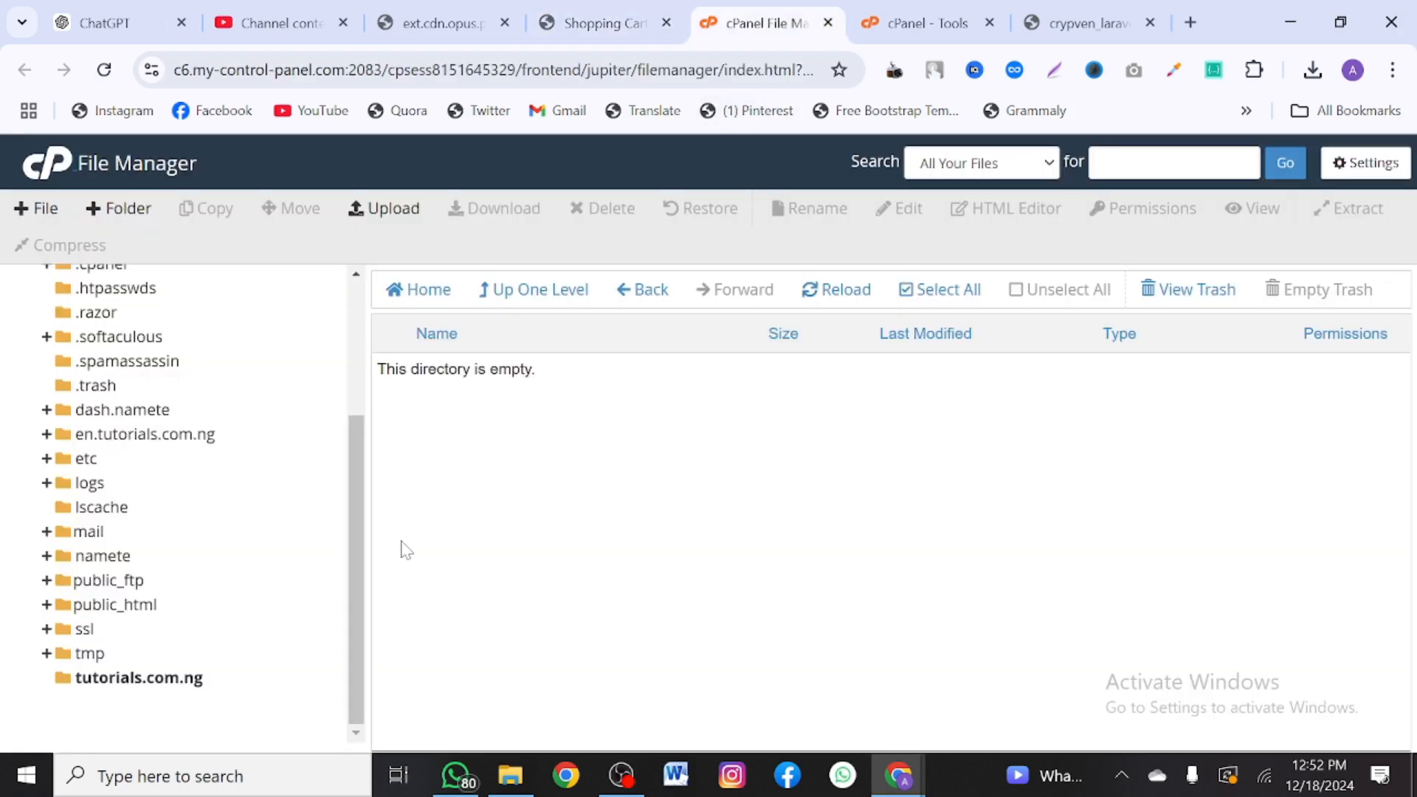
# - Find File Manager with the 'fil' tools search and open its Upload page for tutorials.com.ng
pyautogui.moveTo(238, 688); pyautogui.dragTo(184, 694)
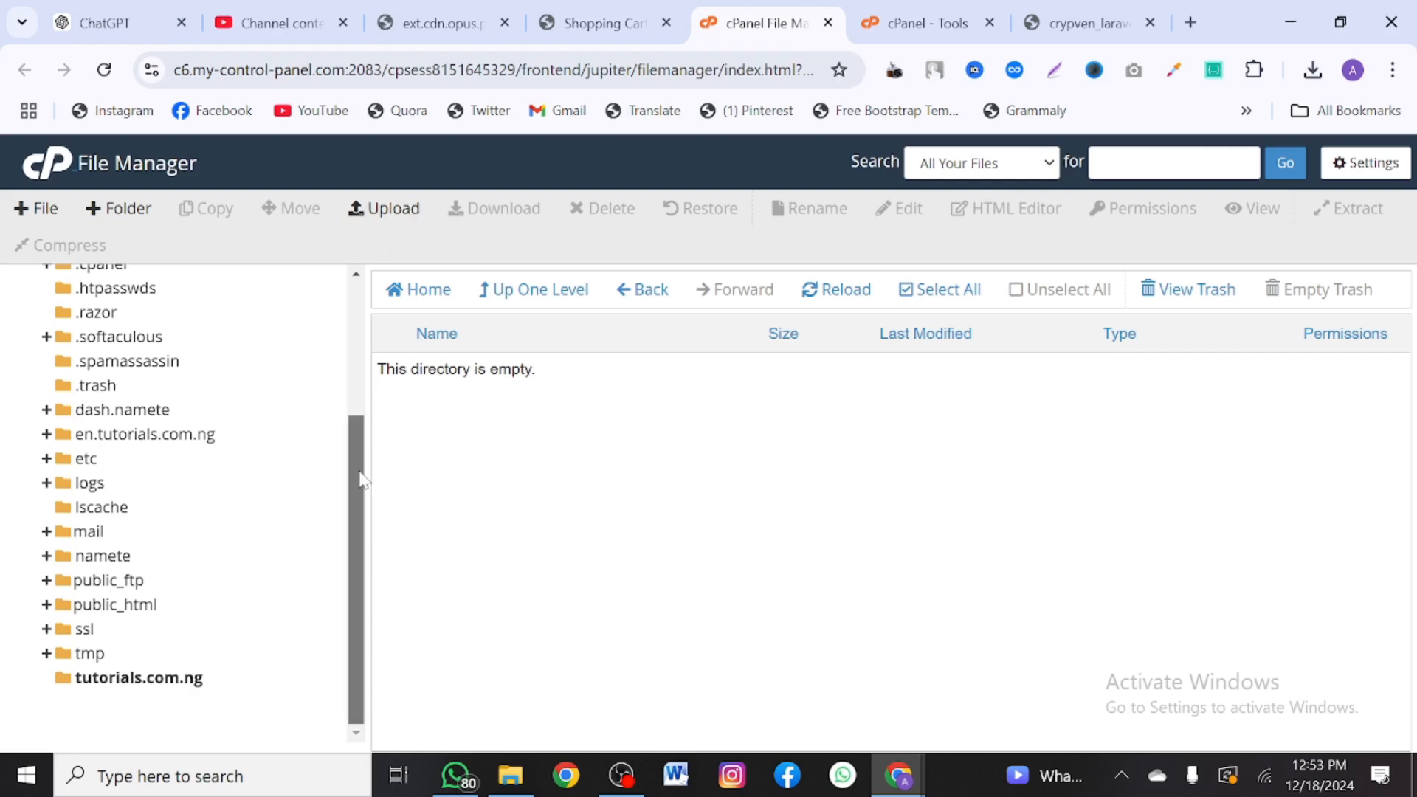
pyautogui.moveTo(360, 472); pyautogui.dragTo(373, 427)
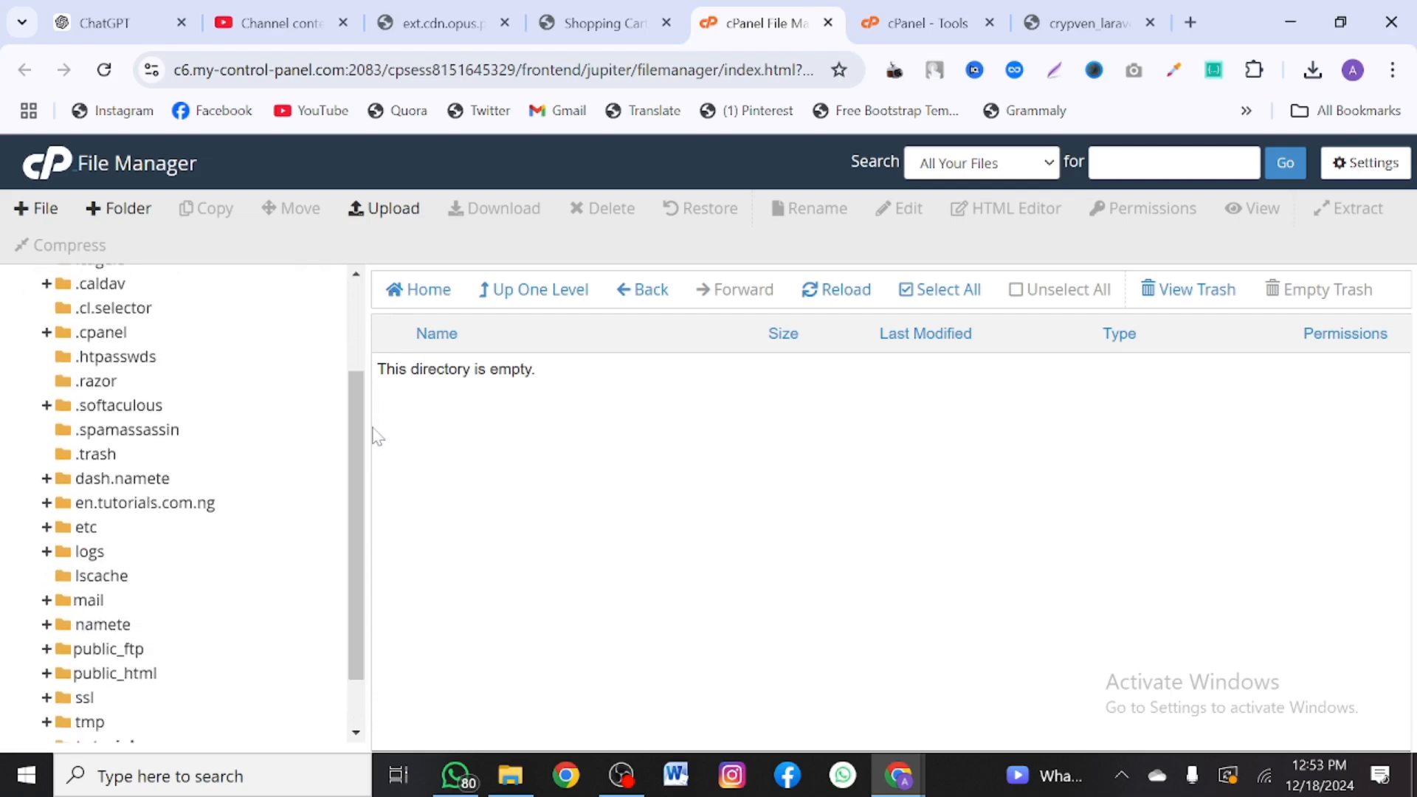
pyautogui.click(920, 19)
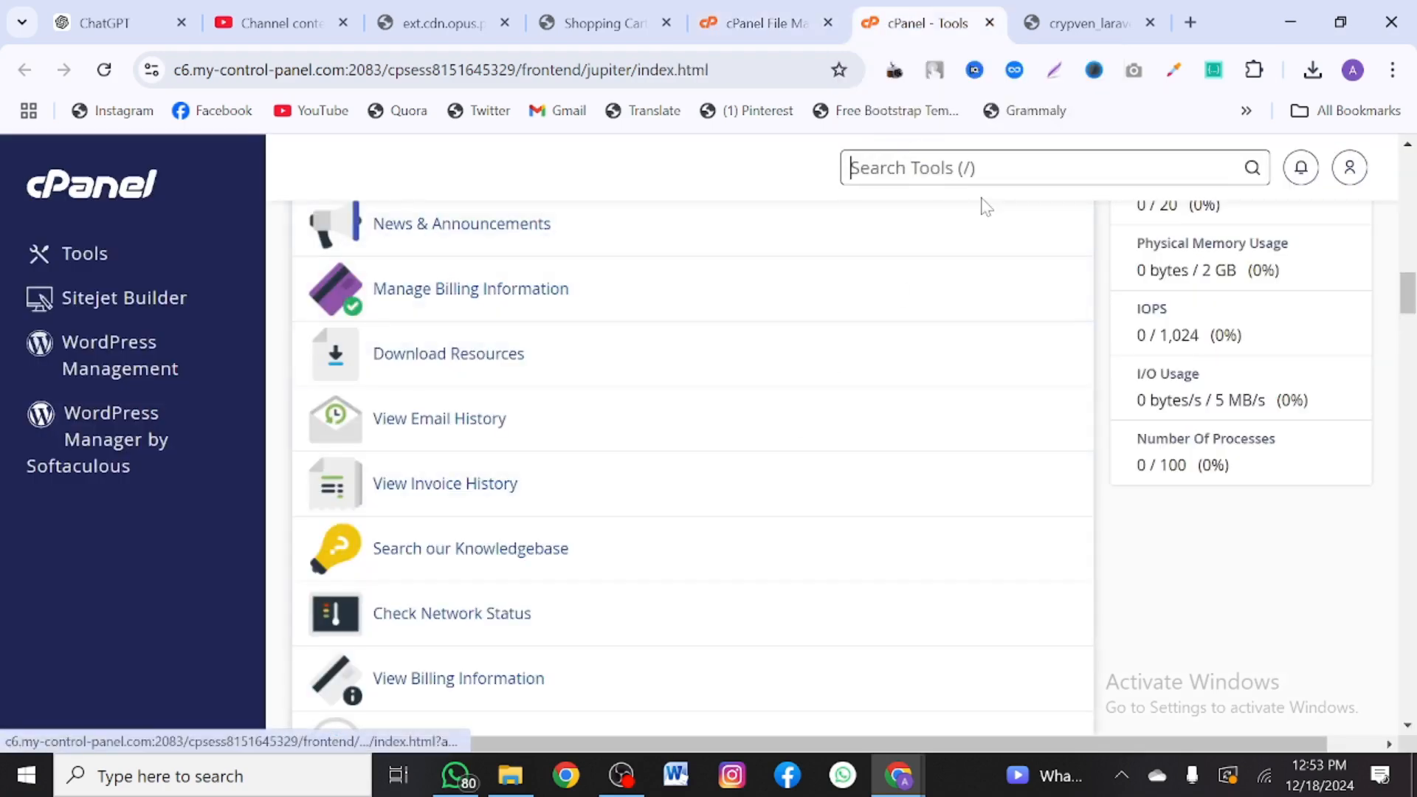
pyautogui.write('fil')
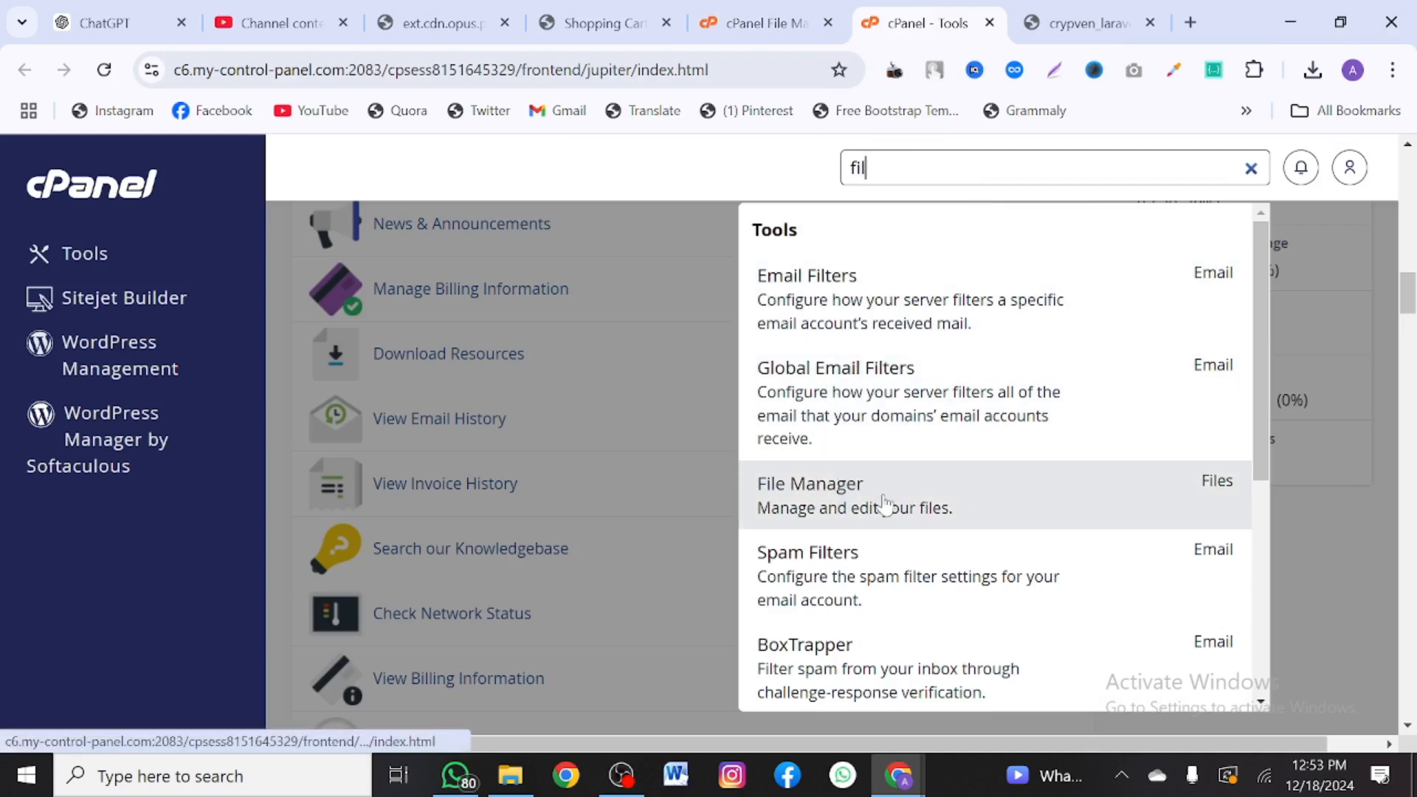
pyautogui.click(938, 507)
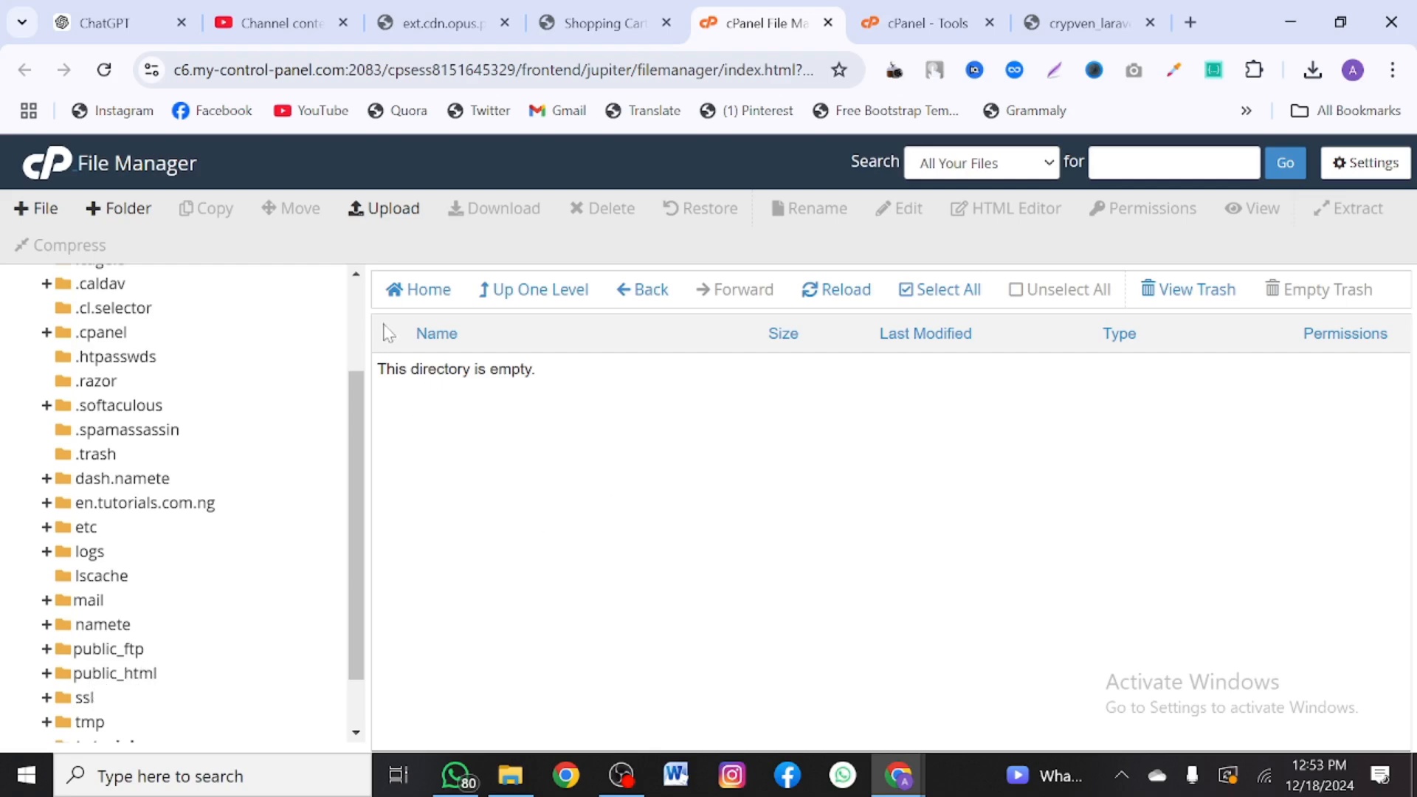
pyautogui.click(391, 214)
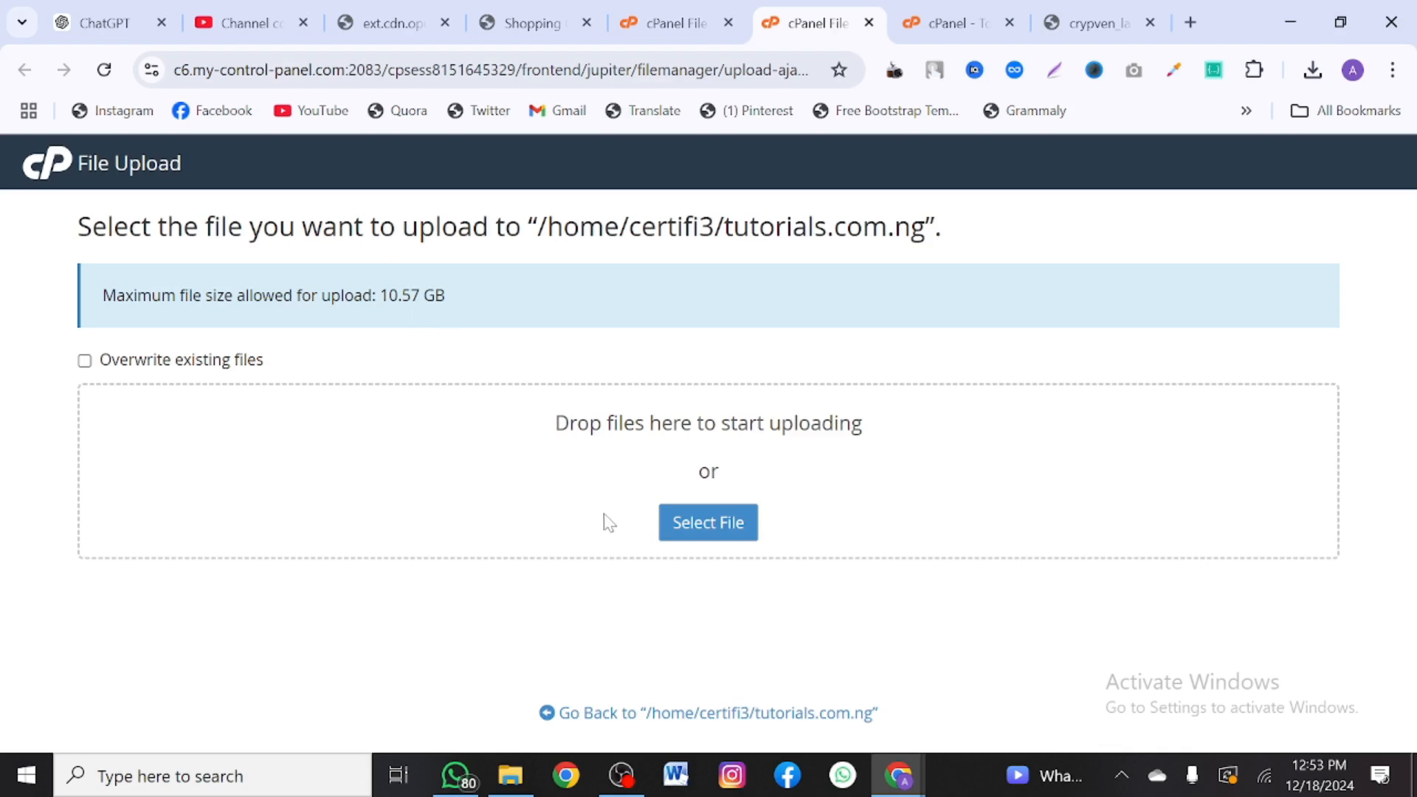
# - Upload viserbank.zip from the Documents folder to the tutorials.com.ng folder
pyautogui.click(698, 538)
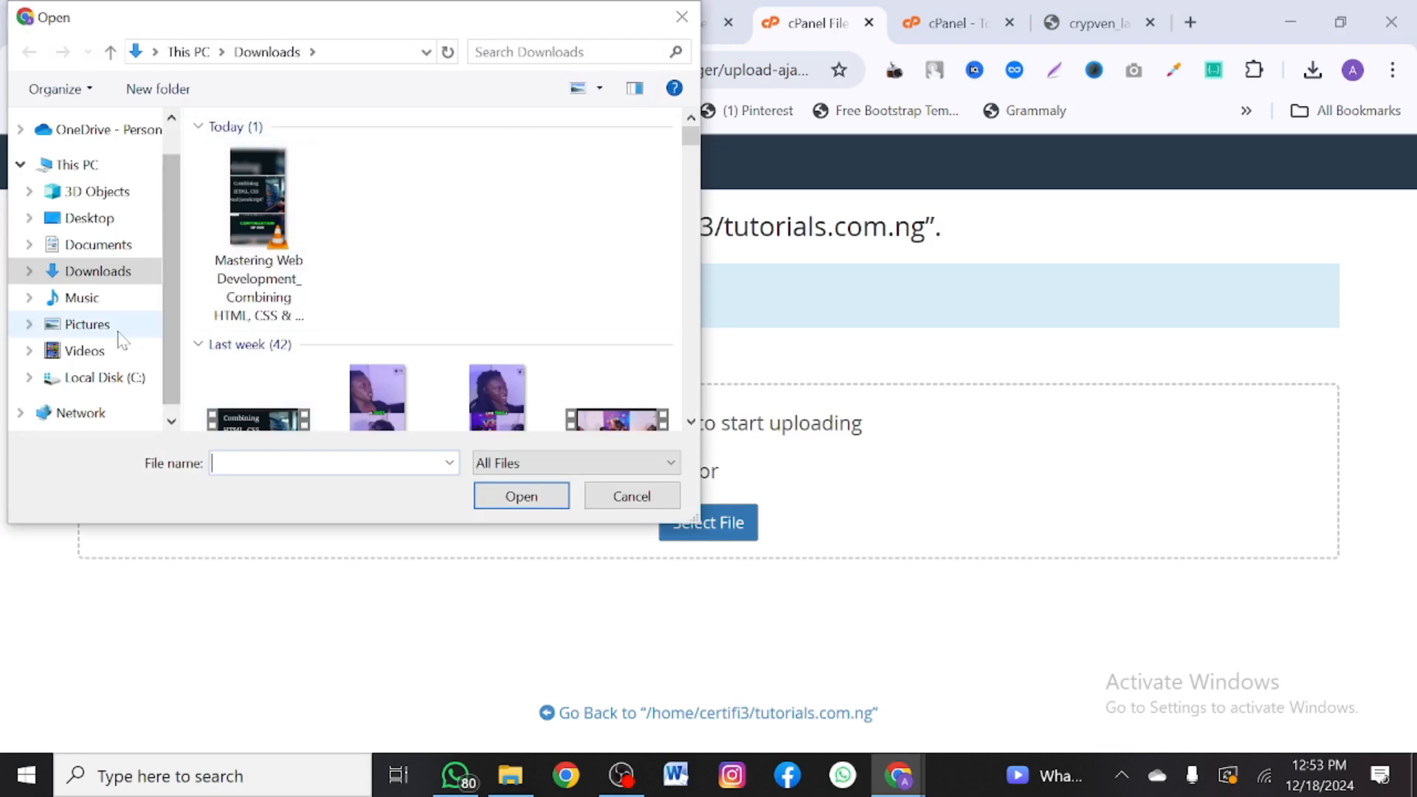
pyautogui.click(111, 244)
pyautogui.scroll(-4, 416, 310)
pyautogui.scroll(-1, 420, 318)
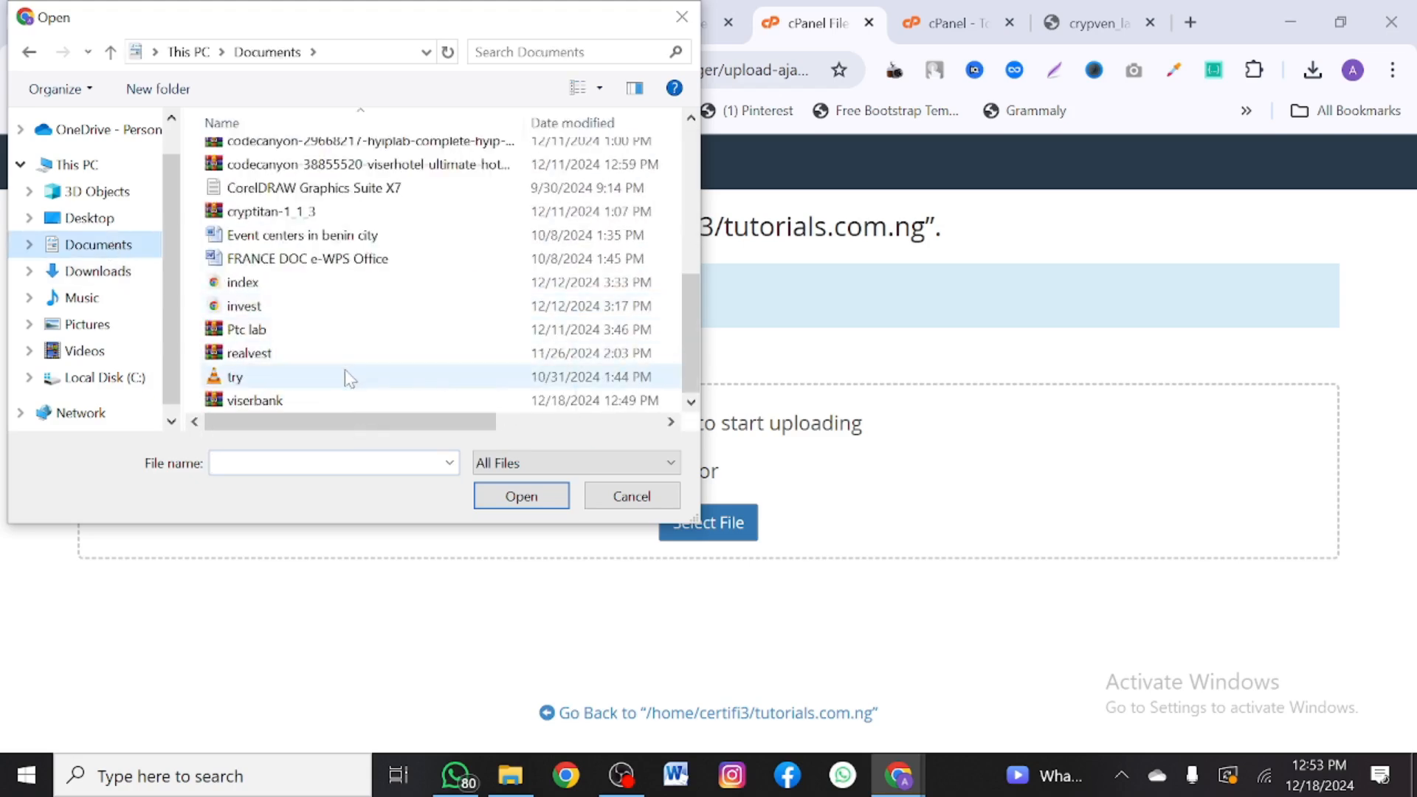
pyautogui.click(327, 403)
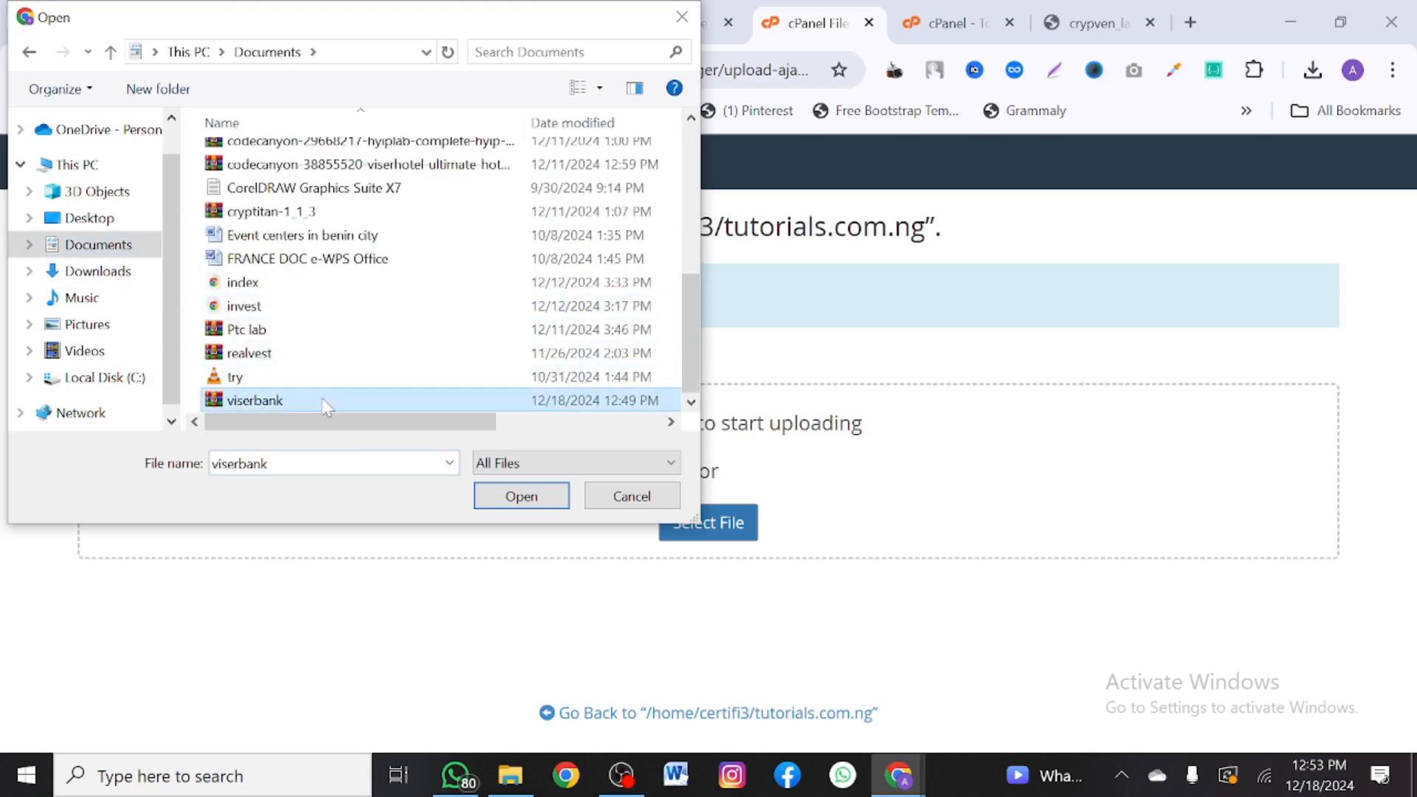
pyautogui.click(541, 504)
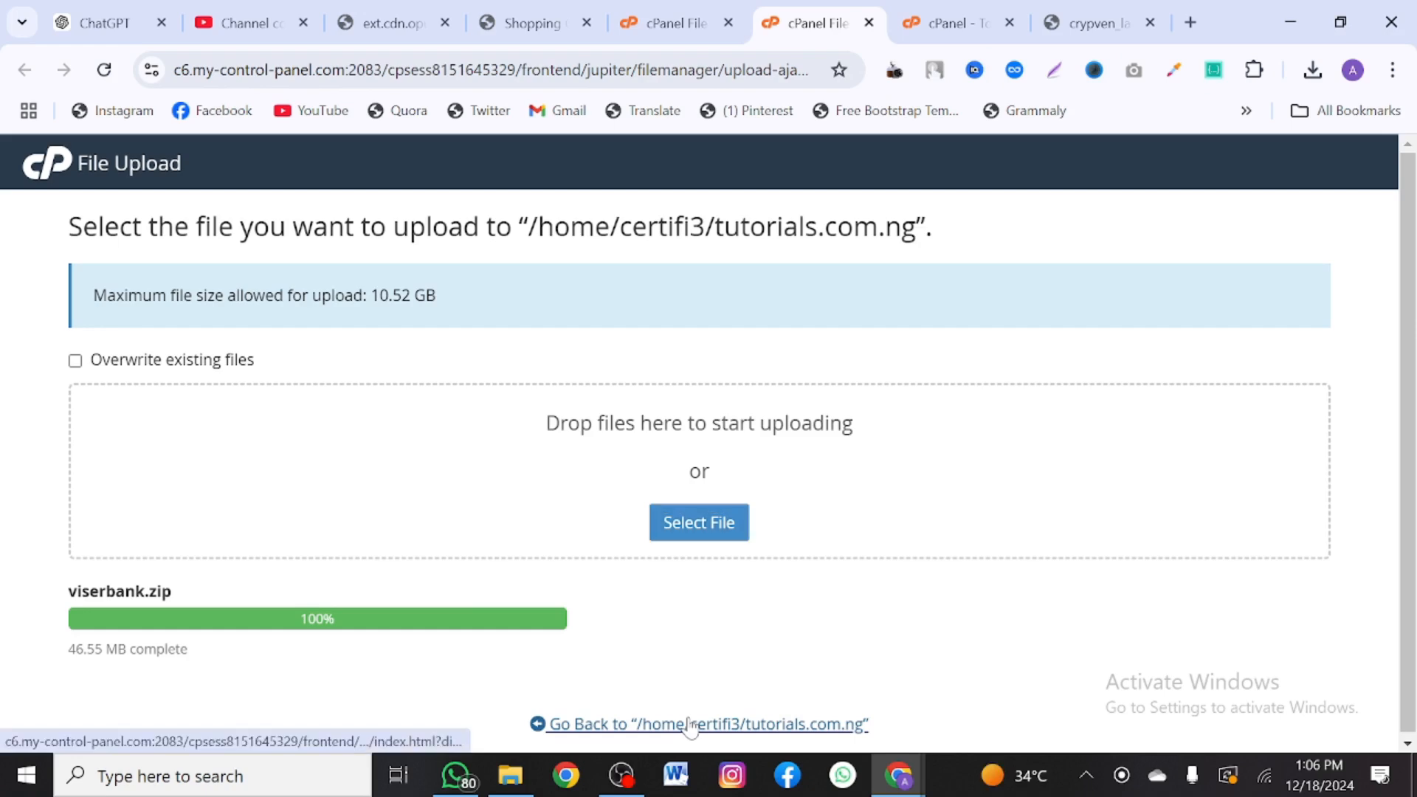
# - After the upload completes, go back to File Manager listing viserbanks.zip (29.82 MB)
pyautogui.click(690, 724)
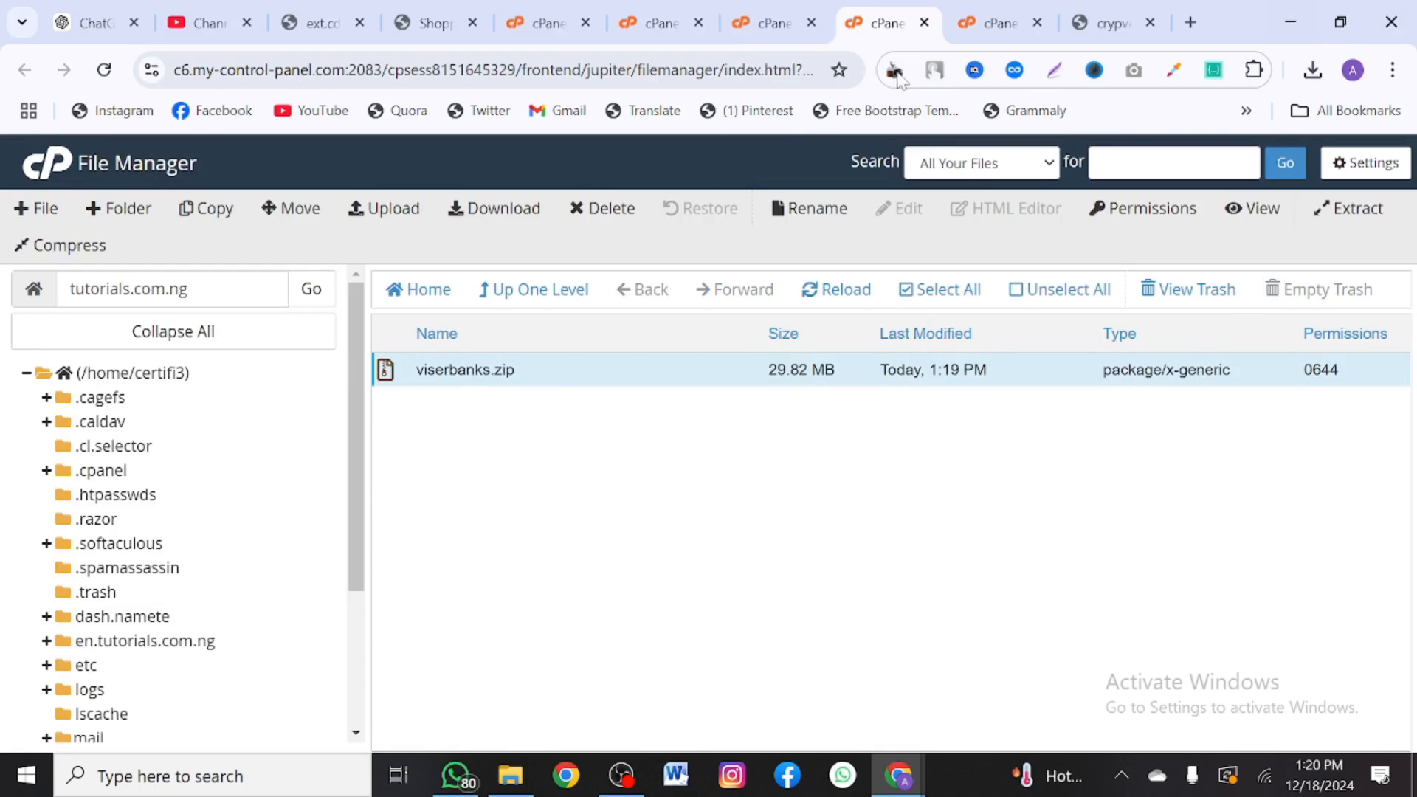
# - Extract viserbanks.zip in place and open the resulting Files folder
pyautogui.rightClick(627, 365)
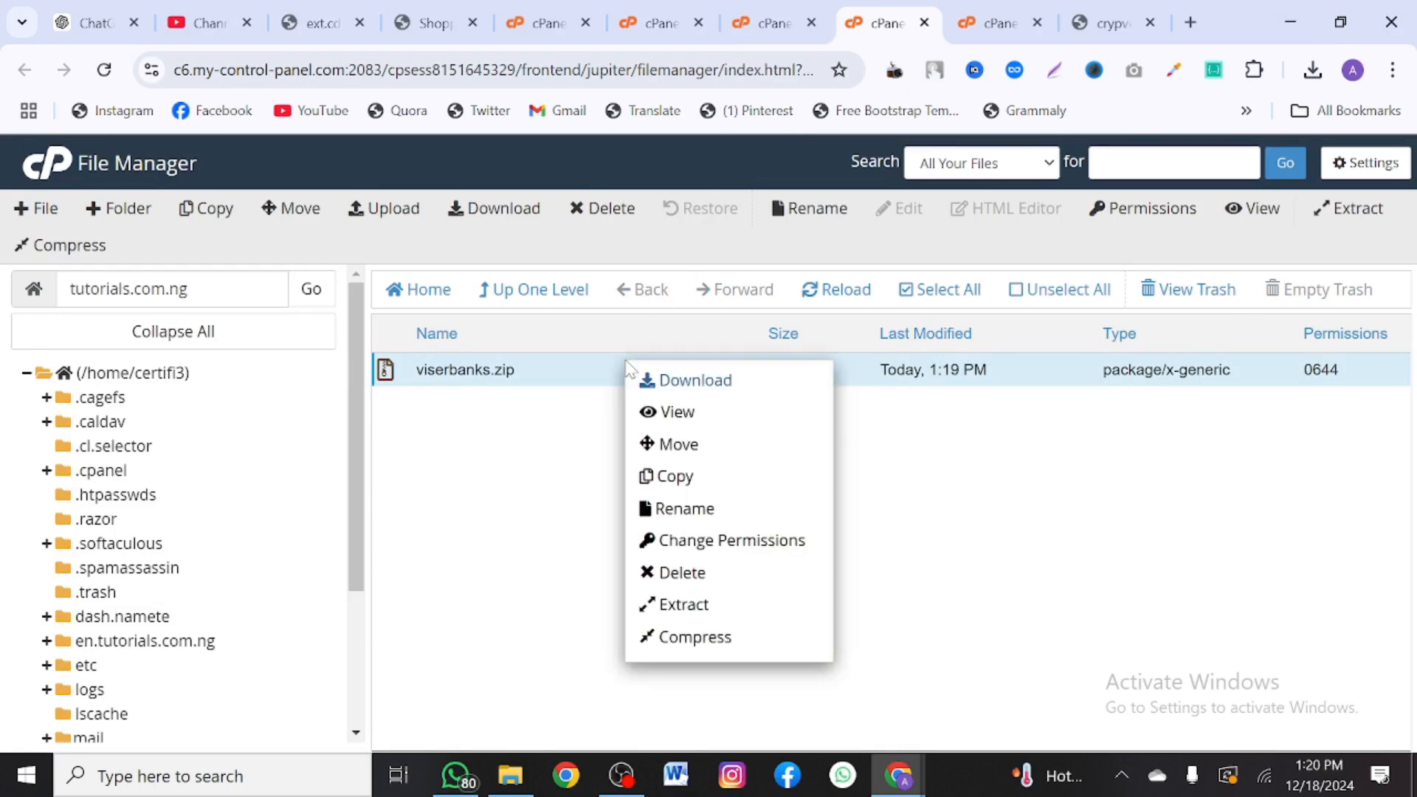
pyautogui.click(713, 618)
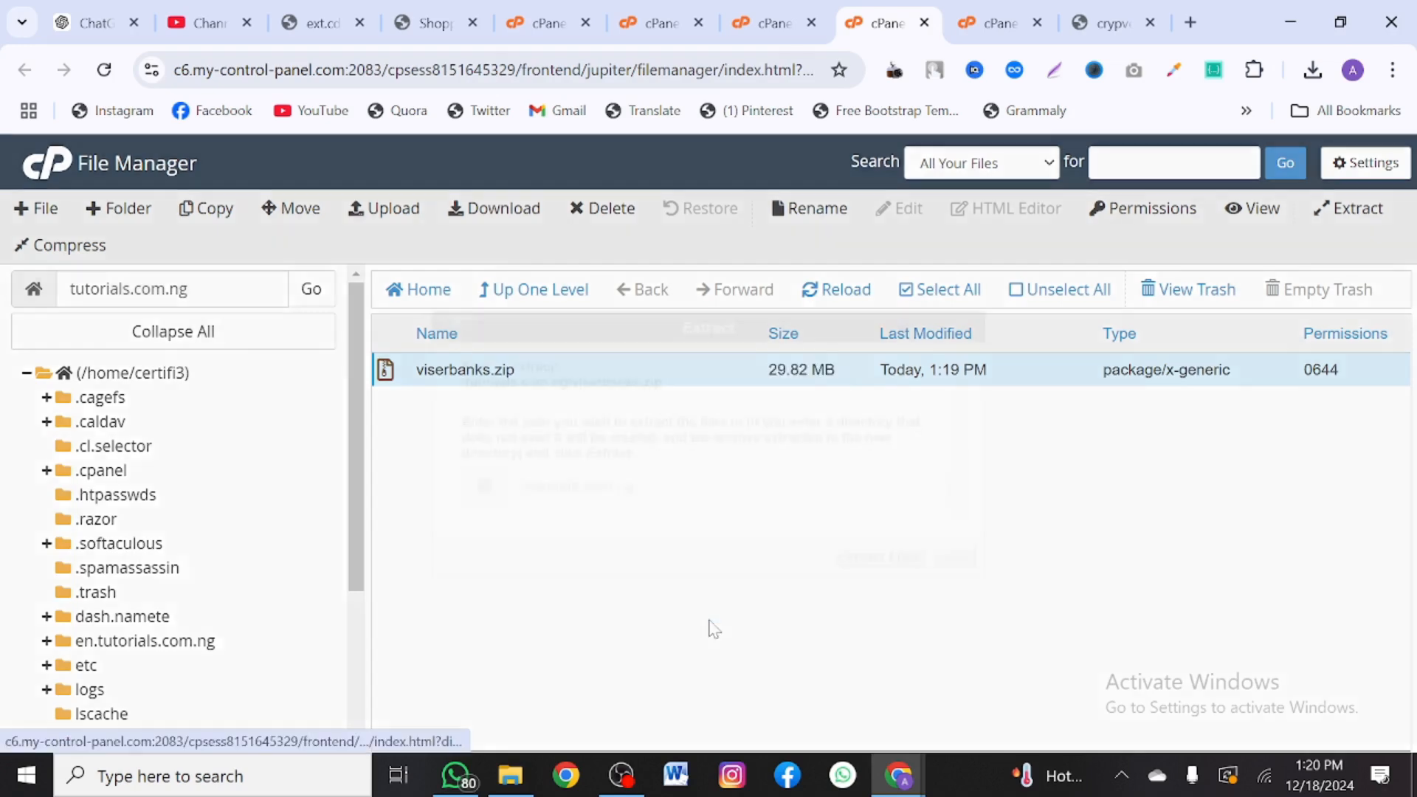
pyautogui.click(882, 558)
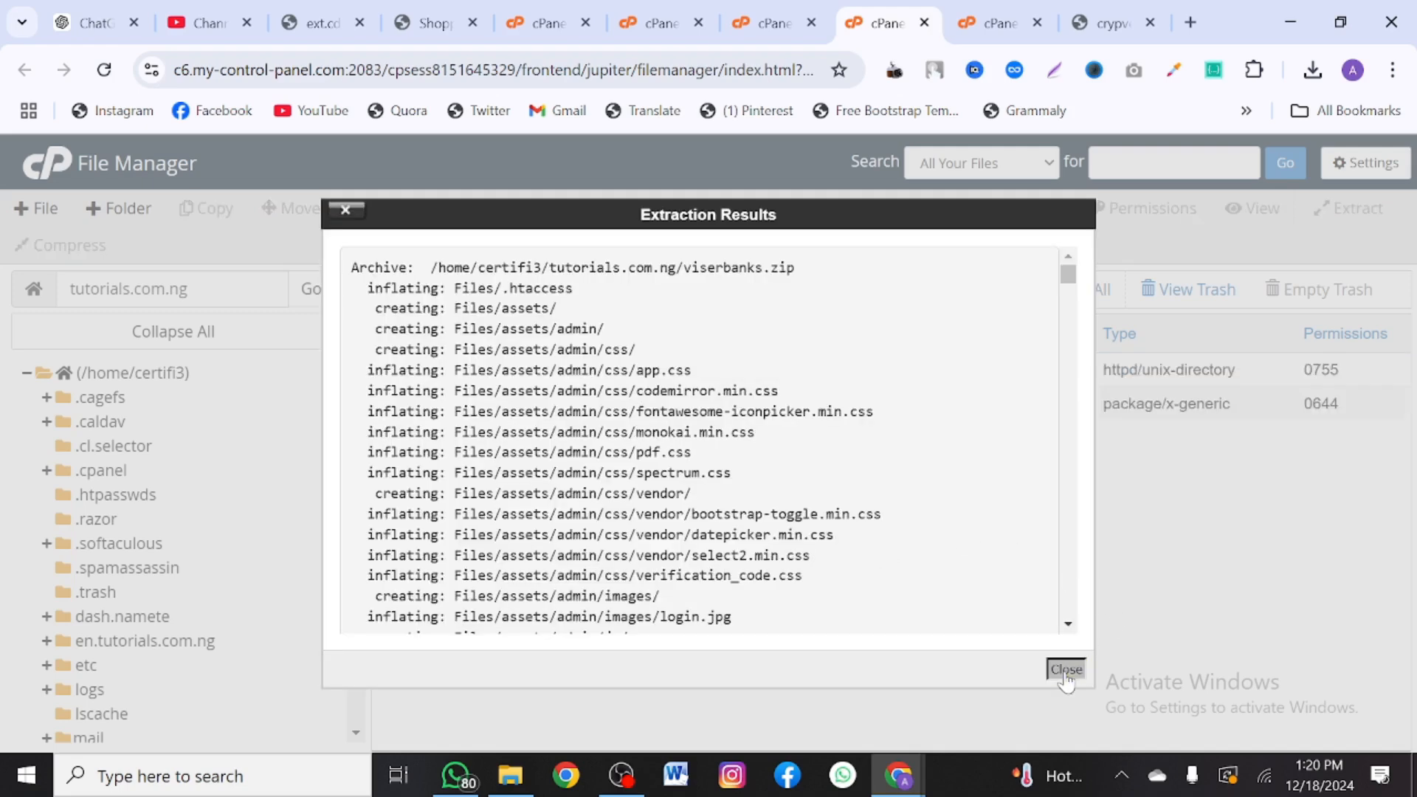
pyautogui.click(1065, 670)
pyautogui.doubleClick(540, 366)
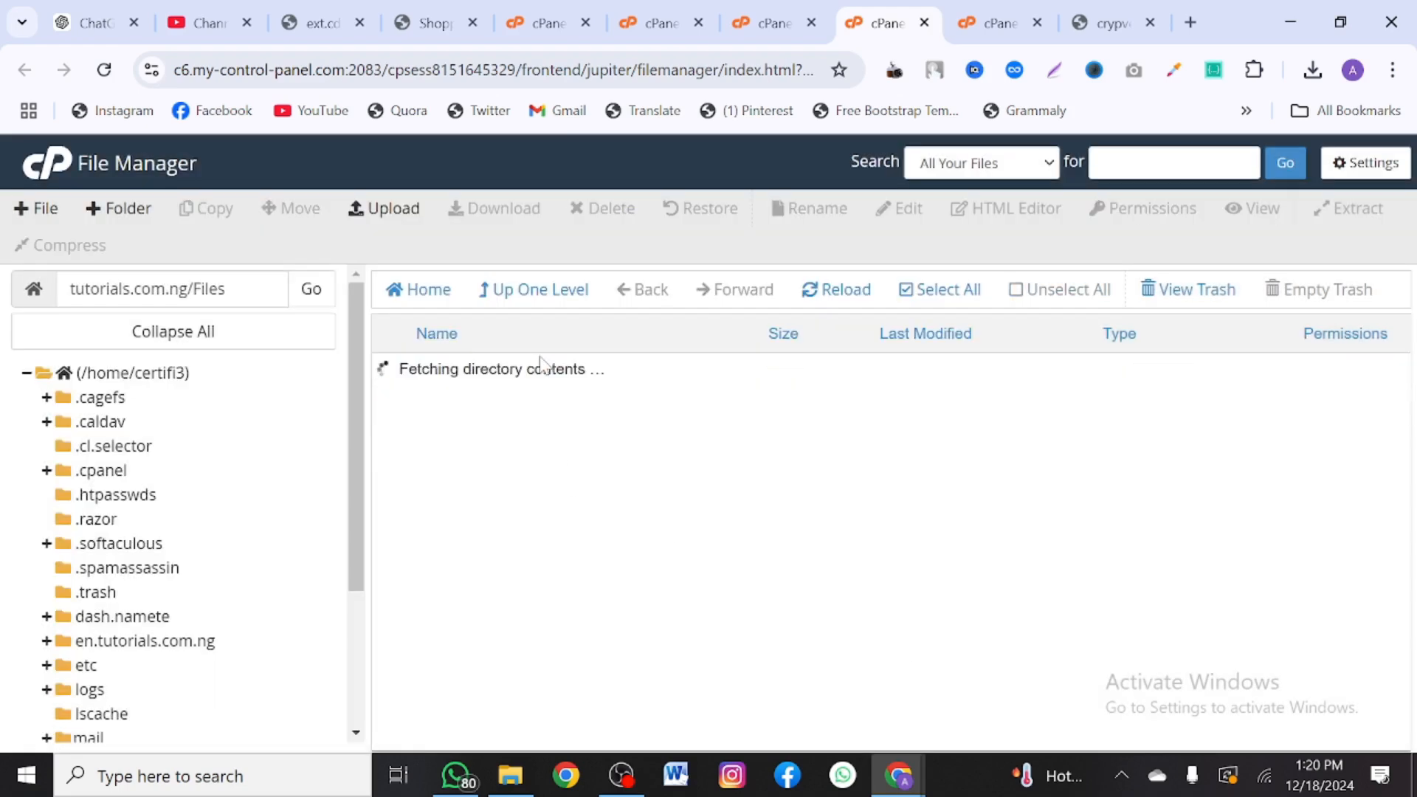
# - Move assets, core, install, .htaccess and index.php from Files up to /tutorials.com.ng
pyautogui.click(920, 293)
pyautogui.rightClick(707, 423)
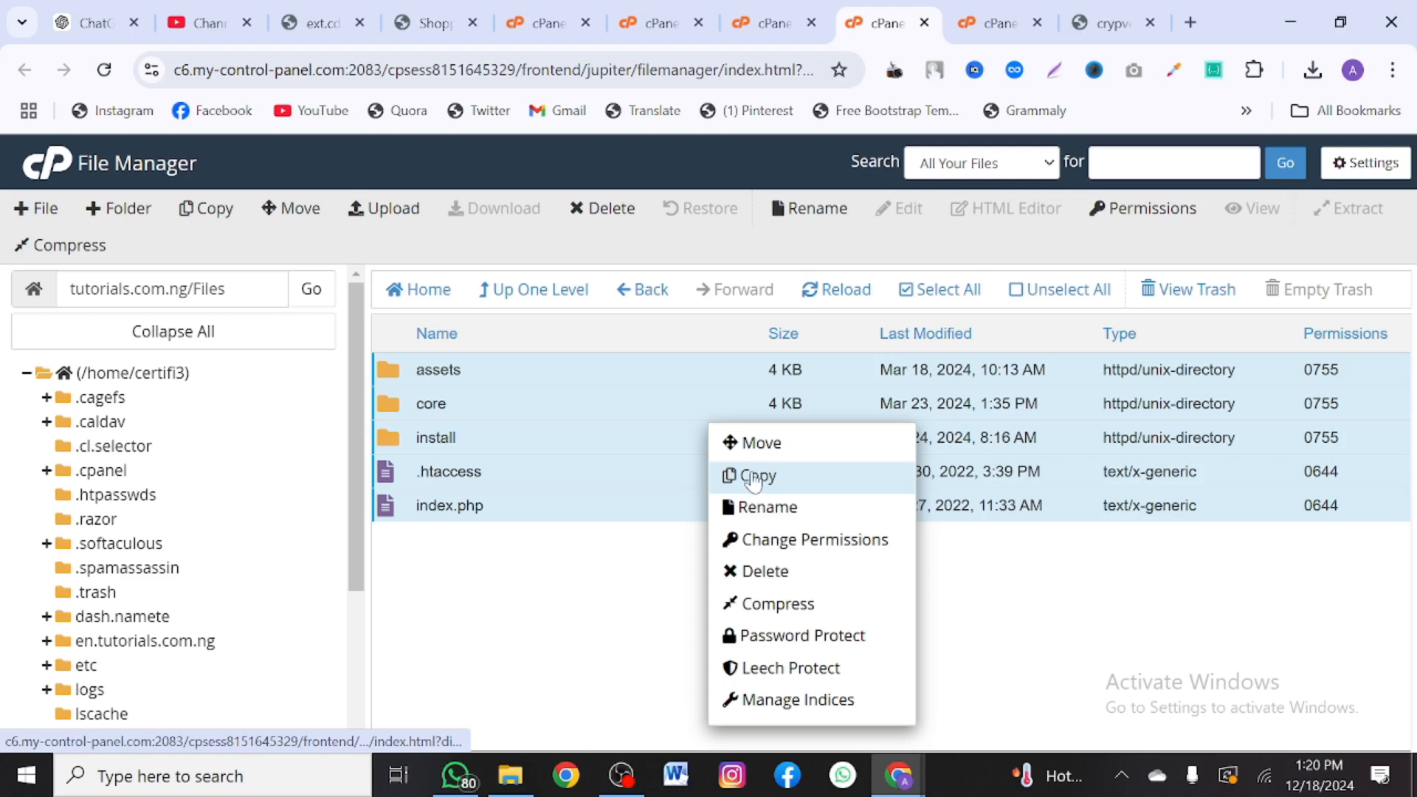
pyautogui.click(747, 443)
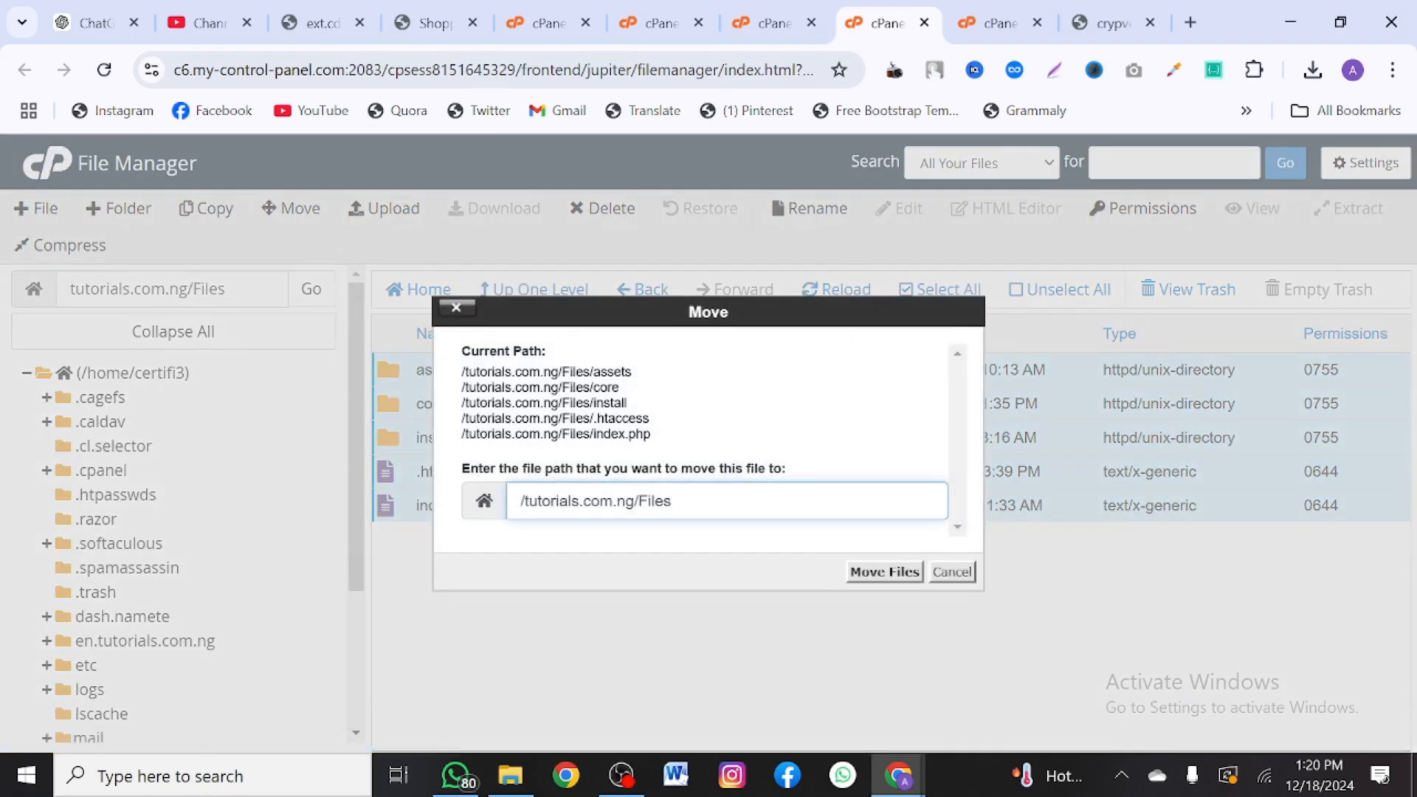
pyautogui.moveTo(671, 501); pyautogui.dragTo(631, 501)
pyautogui.press('BackSpace')
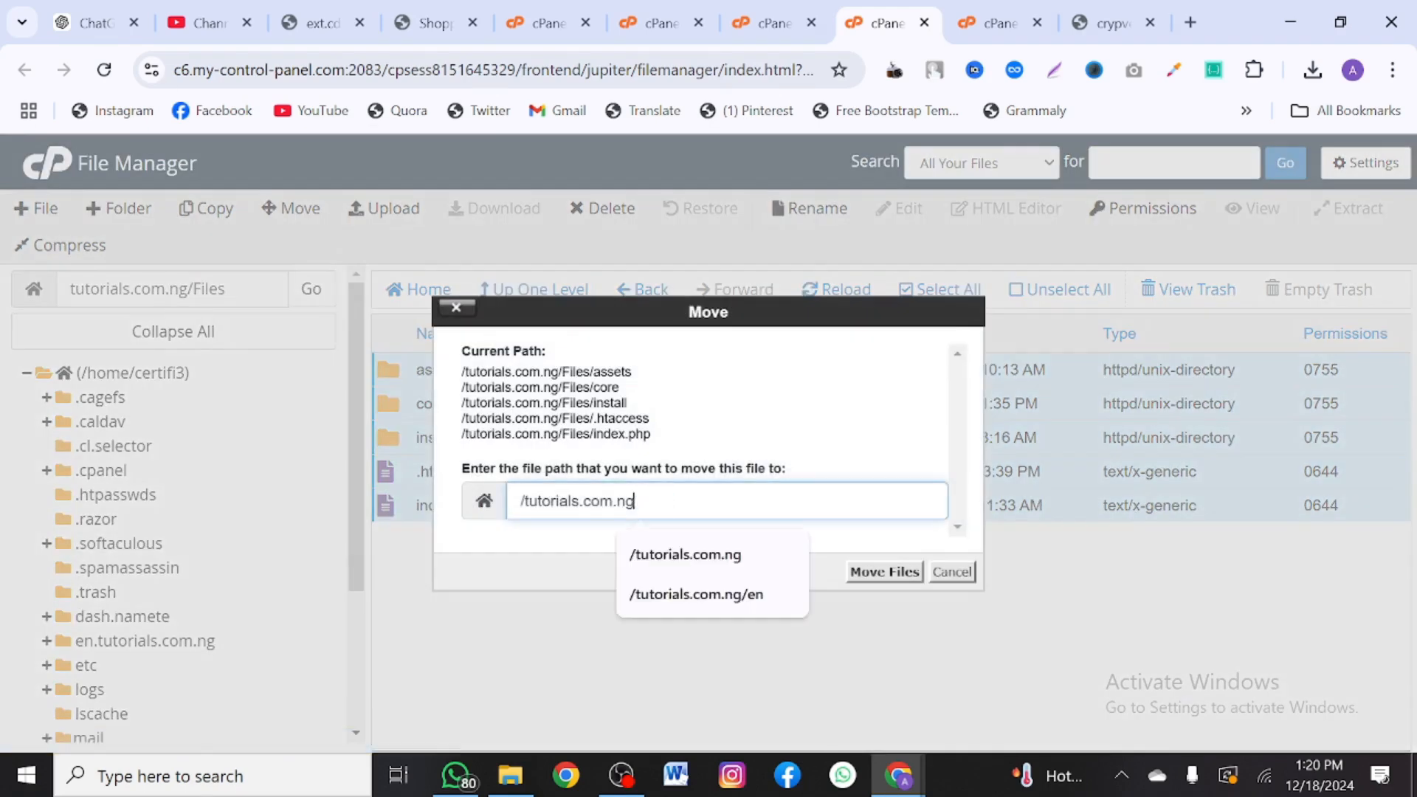
pyautogui.click(877, 572)
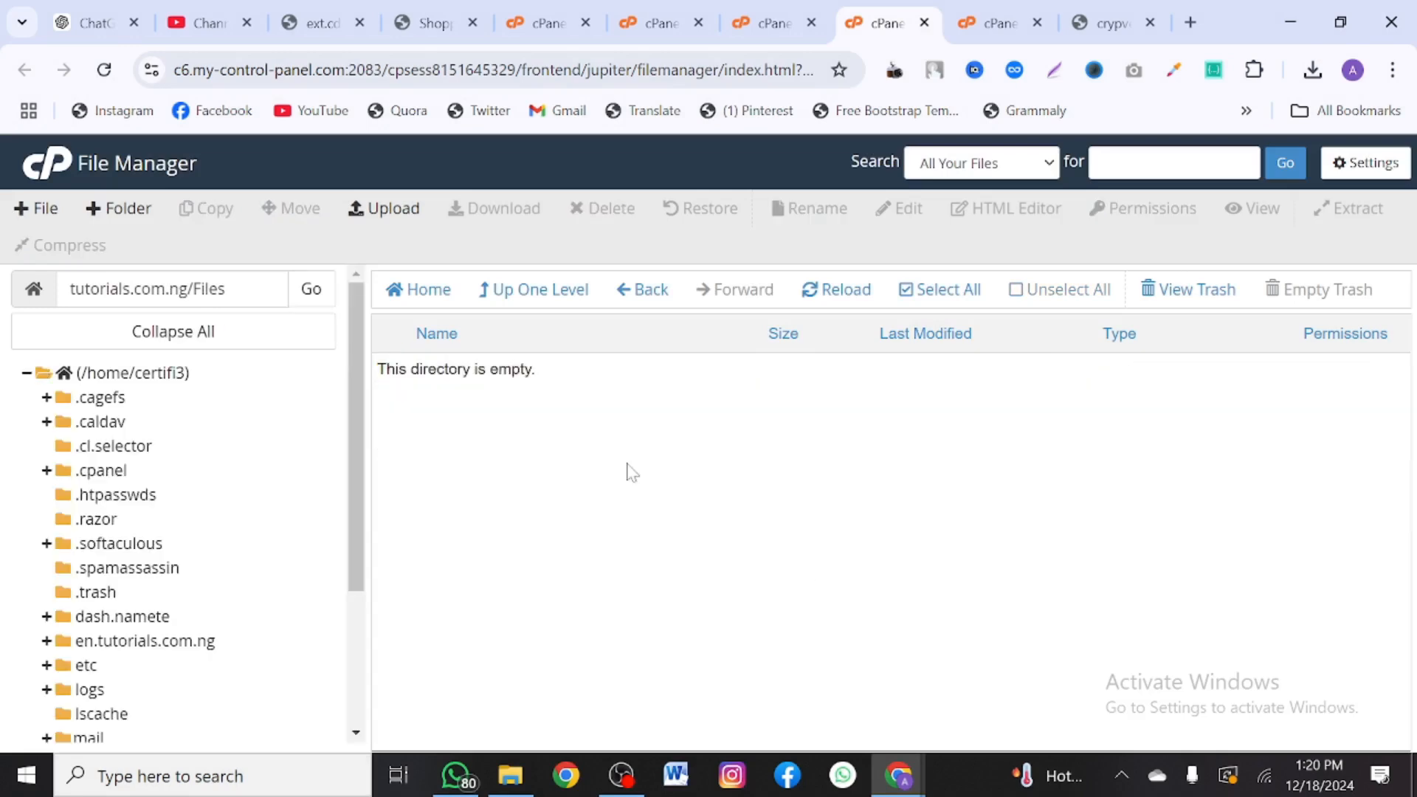
pyautogui.click(524, 289)
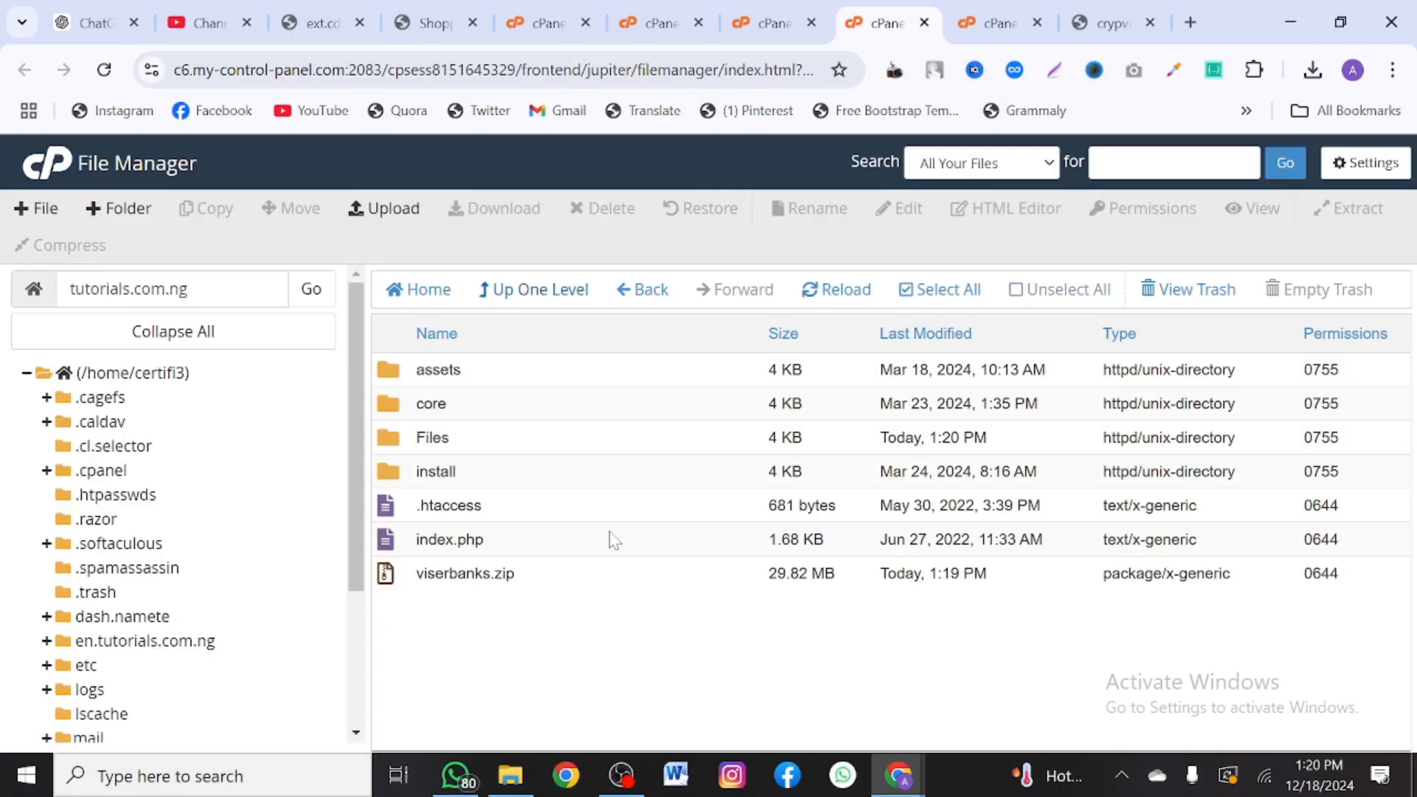
# - Inspect the install folder, which holds database.sql and index.php, then return to tutorials.com.ng
pyautogui.click(186, 289)
pyautogui.moveTo(187, 288); pyautogui.dragTo(59, 294)
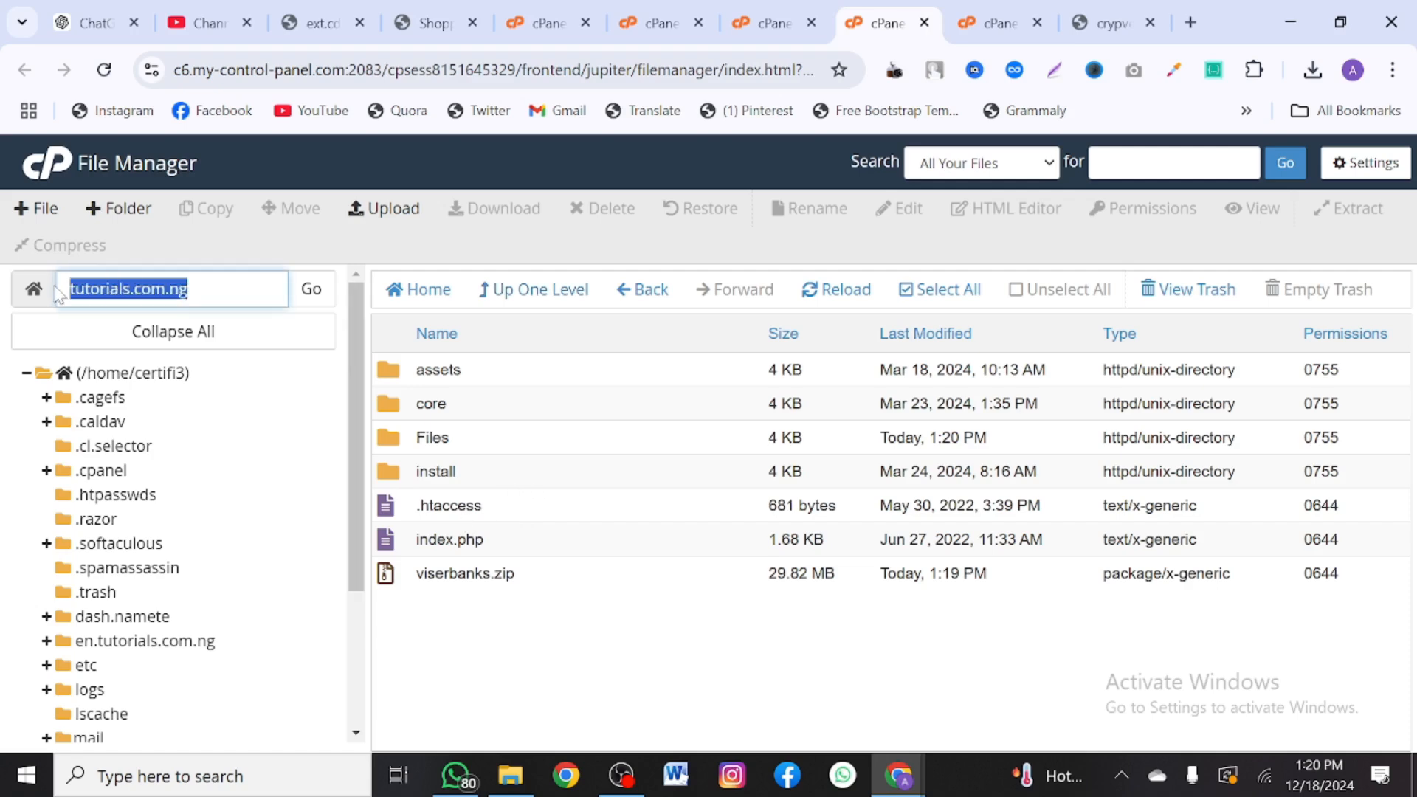
pyautogui.doubleClick(502, 481)
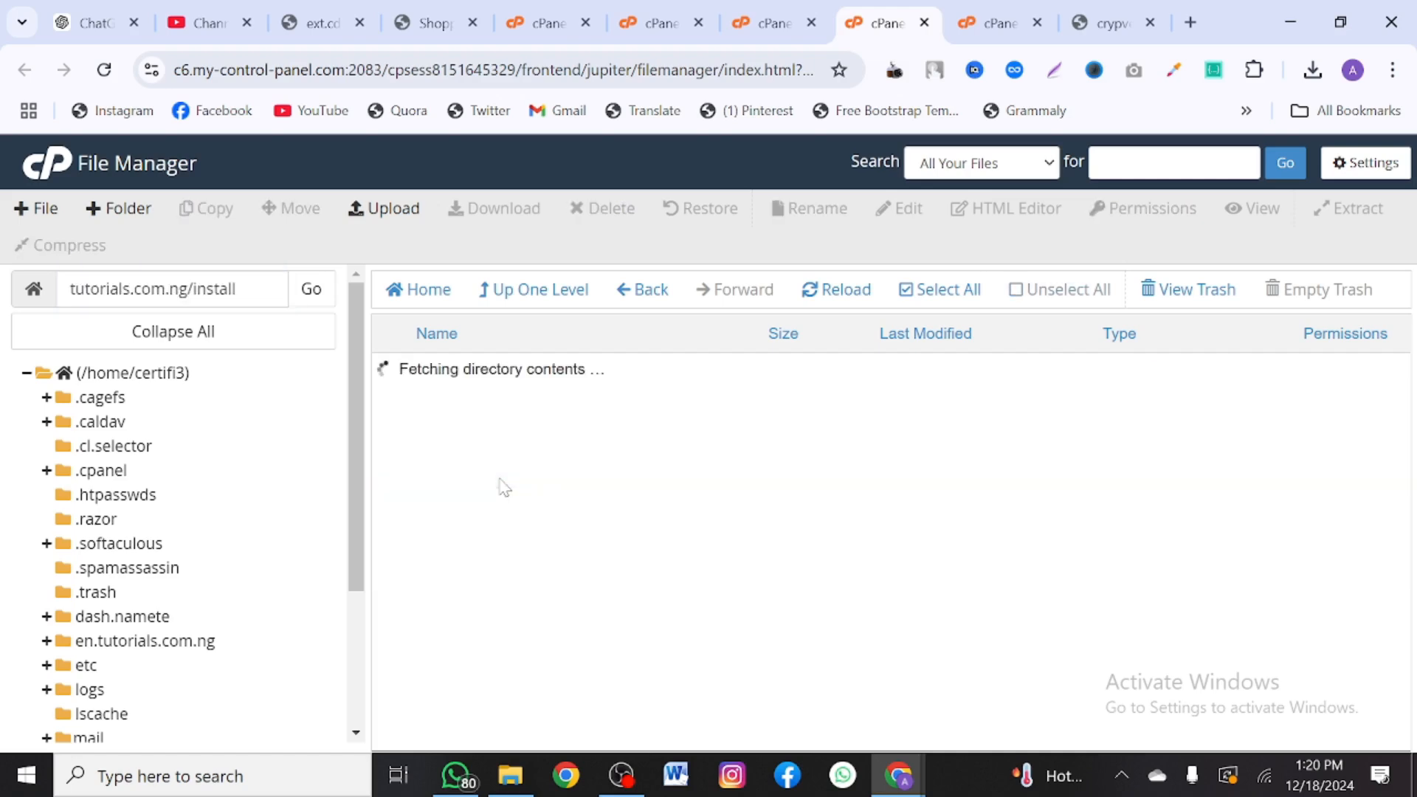
pyautogui.click(500, 289)
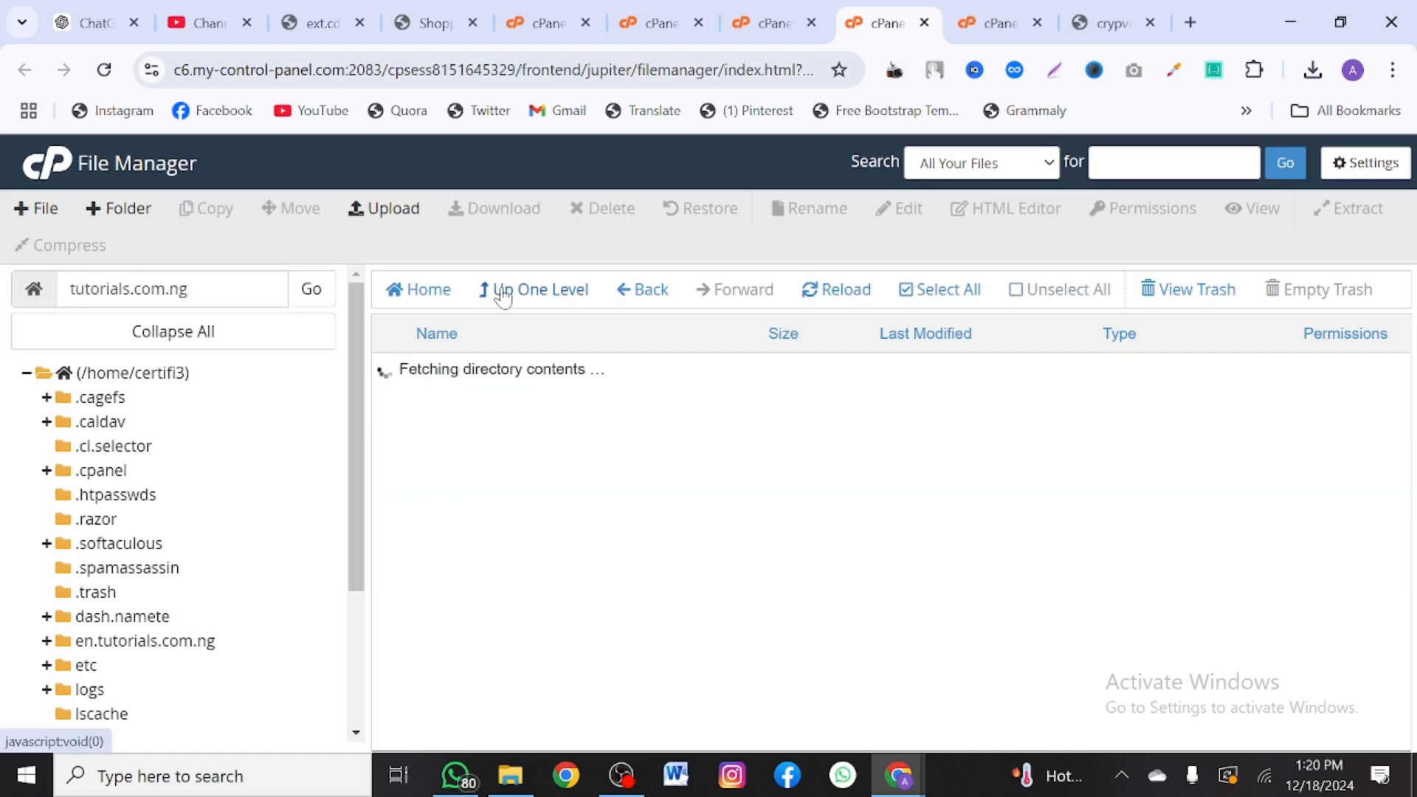
# - Open a new browser tab and copy the tutorials.com.ng folder path from File Manager
pyautogui.click(1190, 22)
pyautogui.write('V')
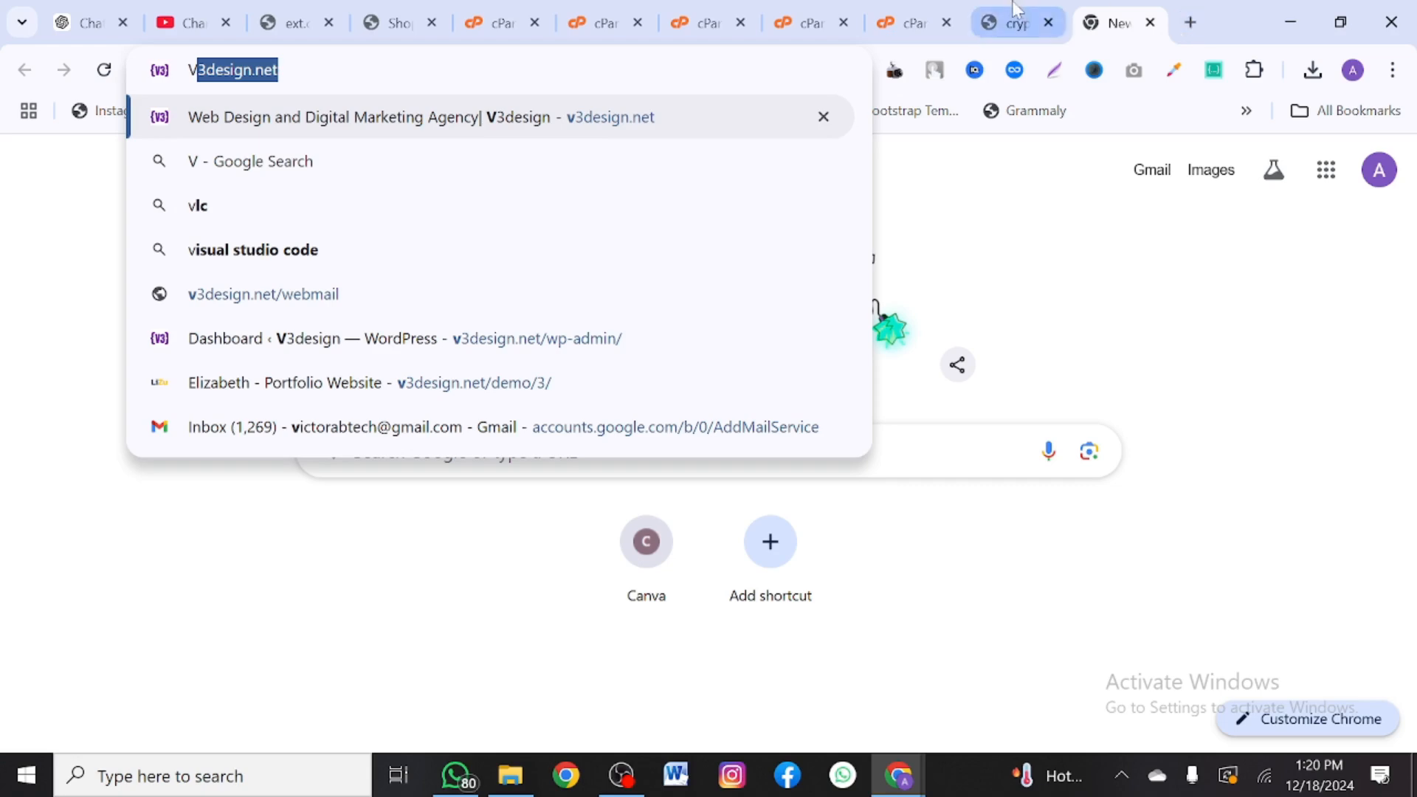
pyautogui.click(690, 19)
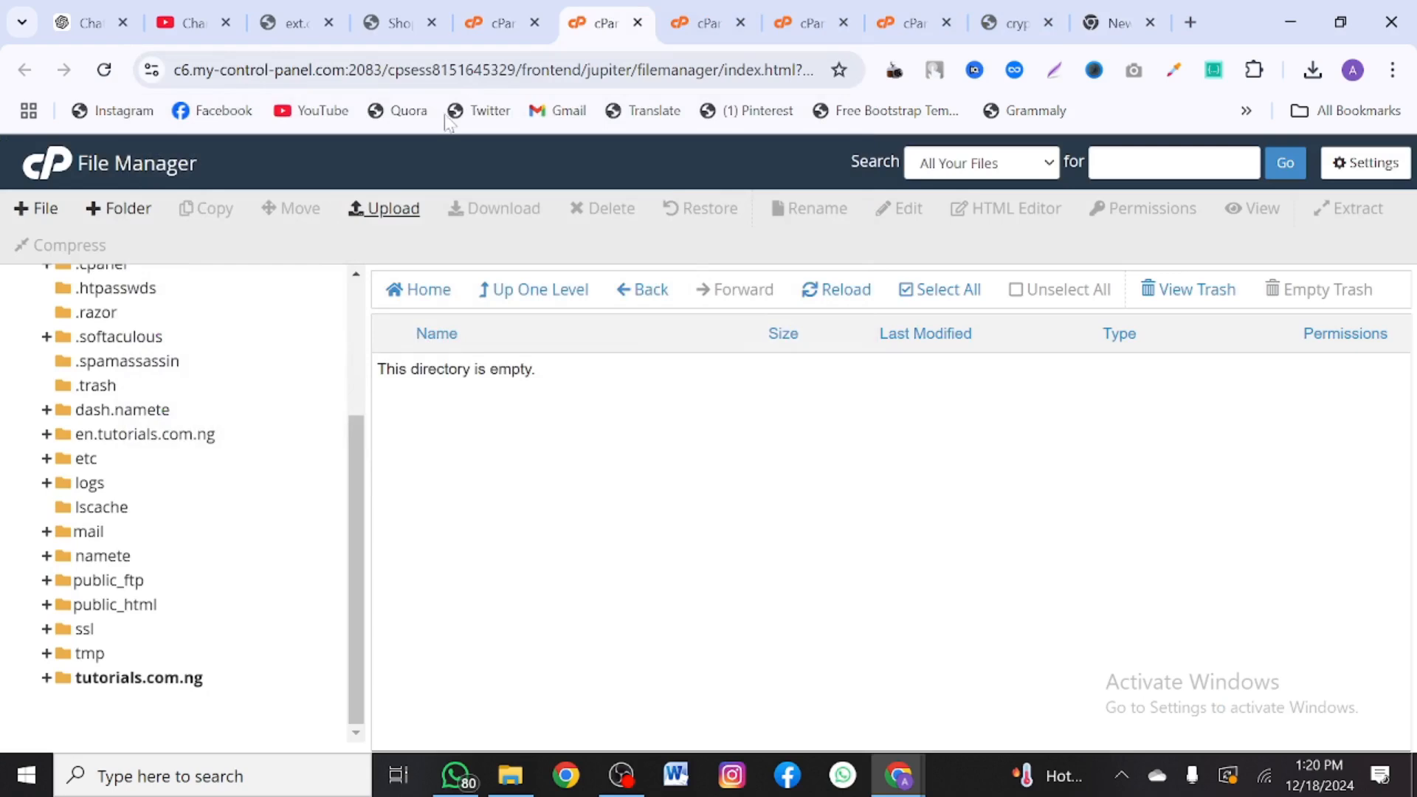
pyautogui.click(820, 10)
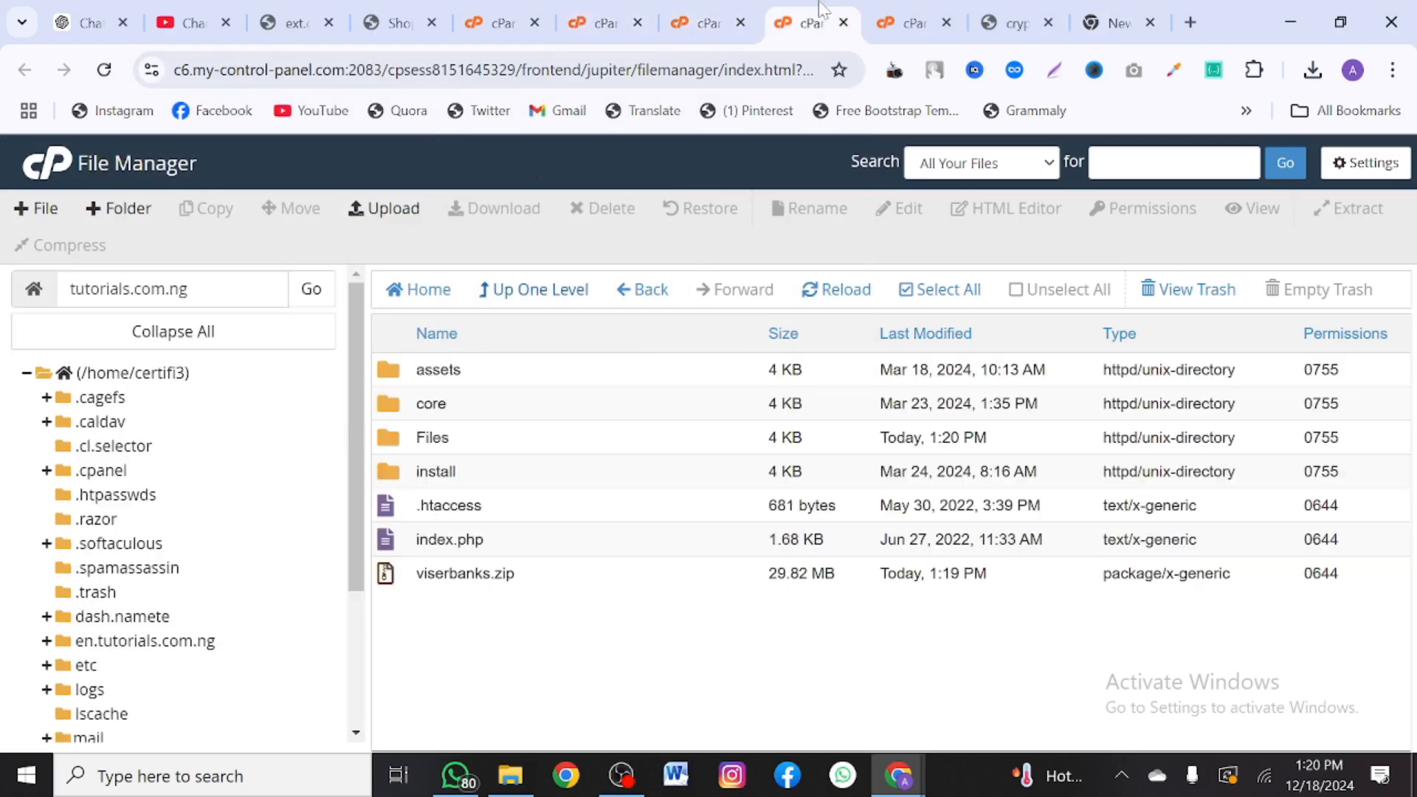
pyautogui.moveTo(191, 288); pyautogui.dragTo(26, 287)
pyautogui.hotkey('ctrl', 'c')
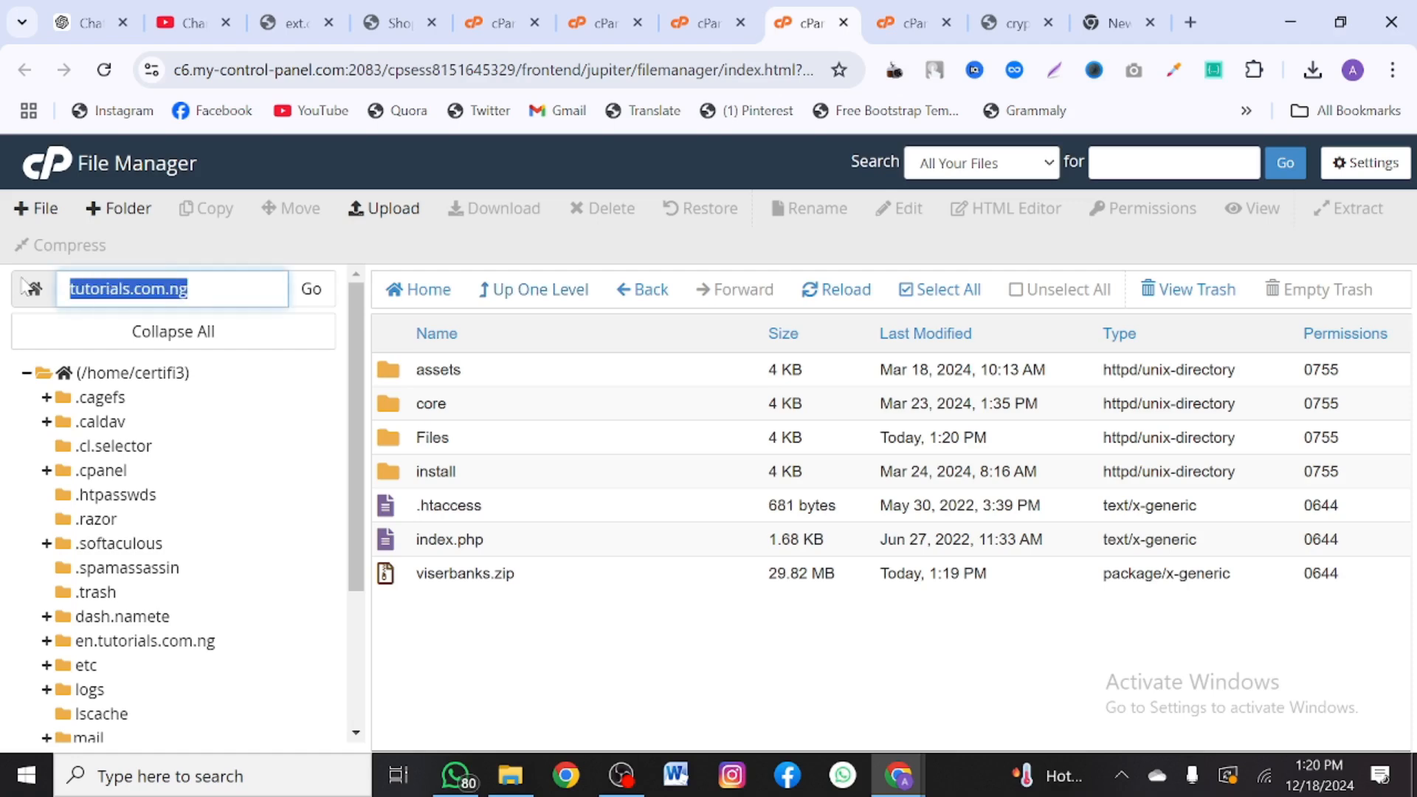
# - Load tutorials.com.ng/install in the new tab
pyautogui.click(1115, 22)
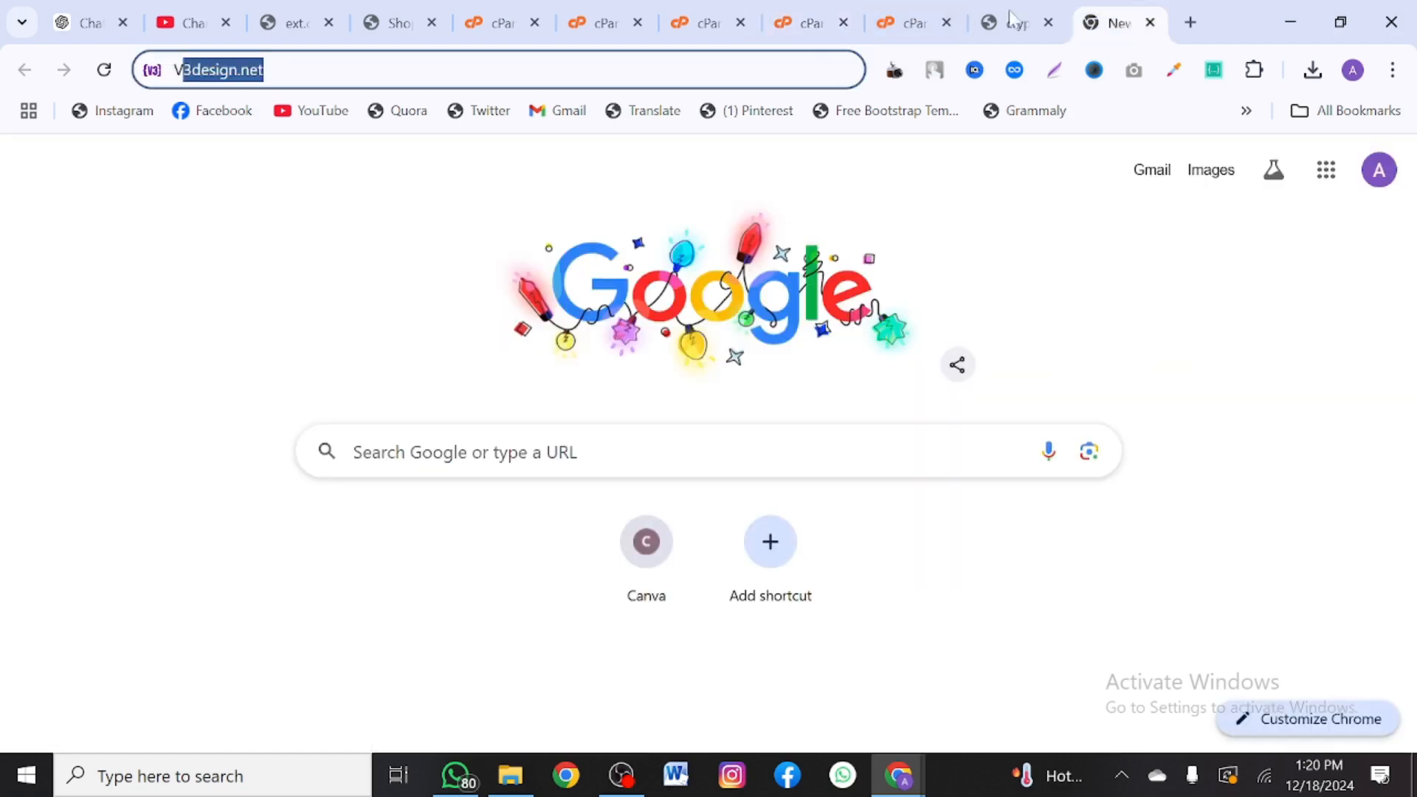
pyautogui.write('V')
pyautogui.hotkey('ctrl', 'v')
pyautogui.write('/')
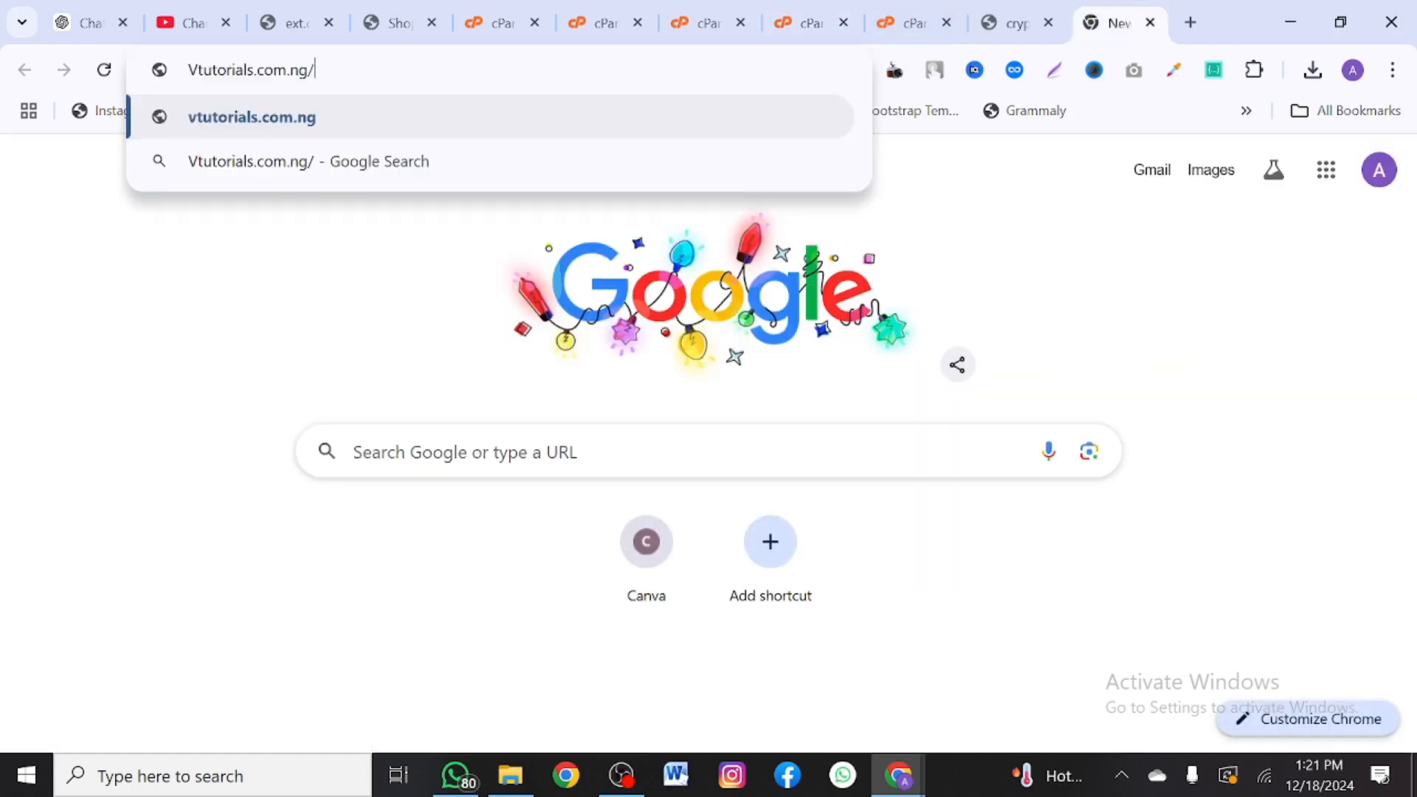
pyautogui.write('install')
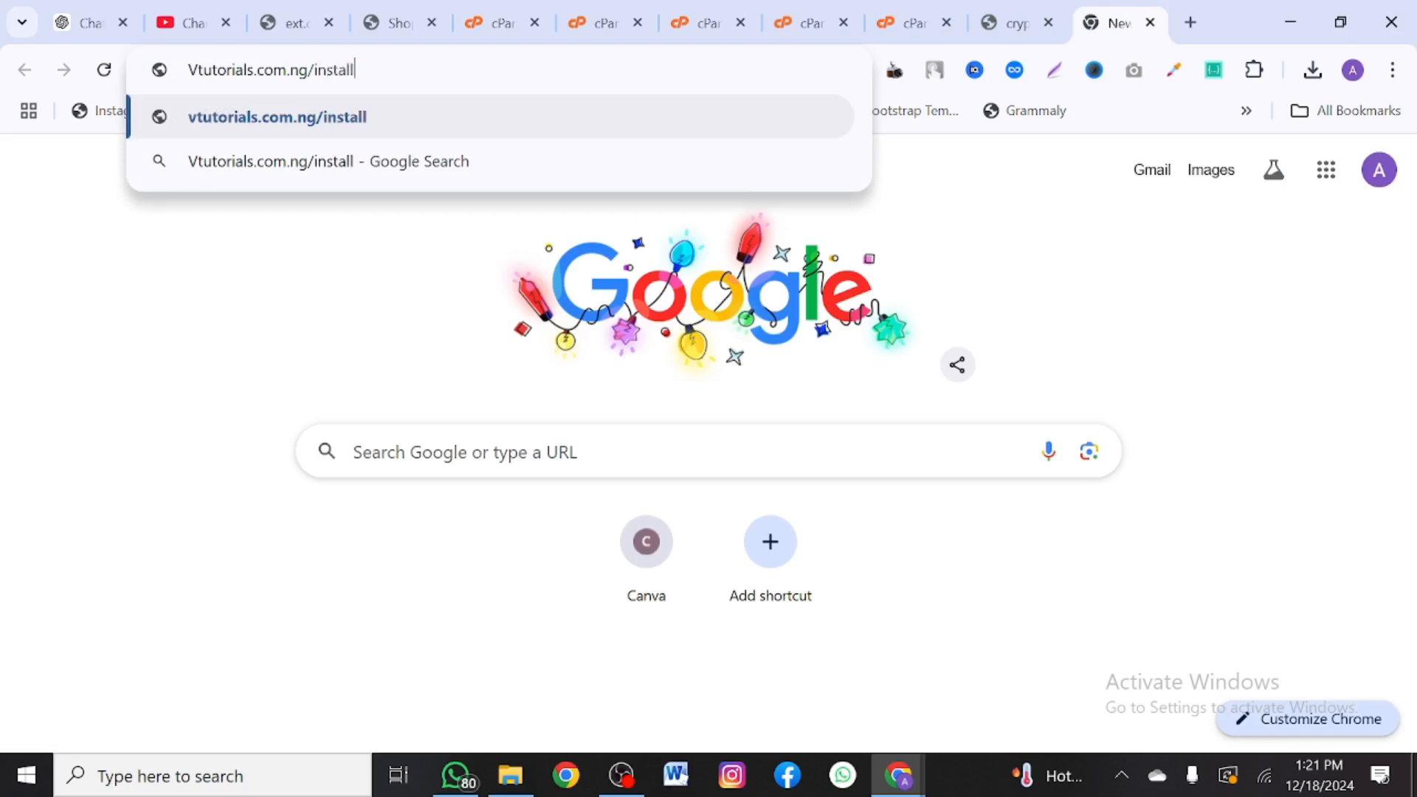
pyautogui.moveTo(204, 71); pyautogui.dragTo(182, 74)
pyautogui.press('BackSpace')
pyautogui.write('t')
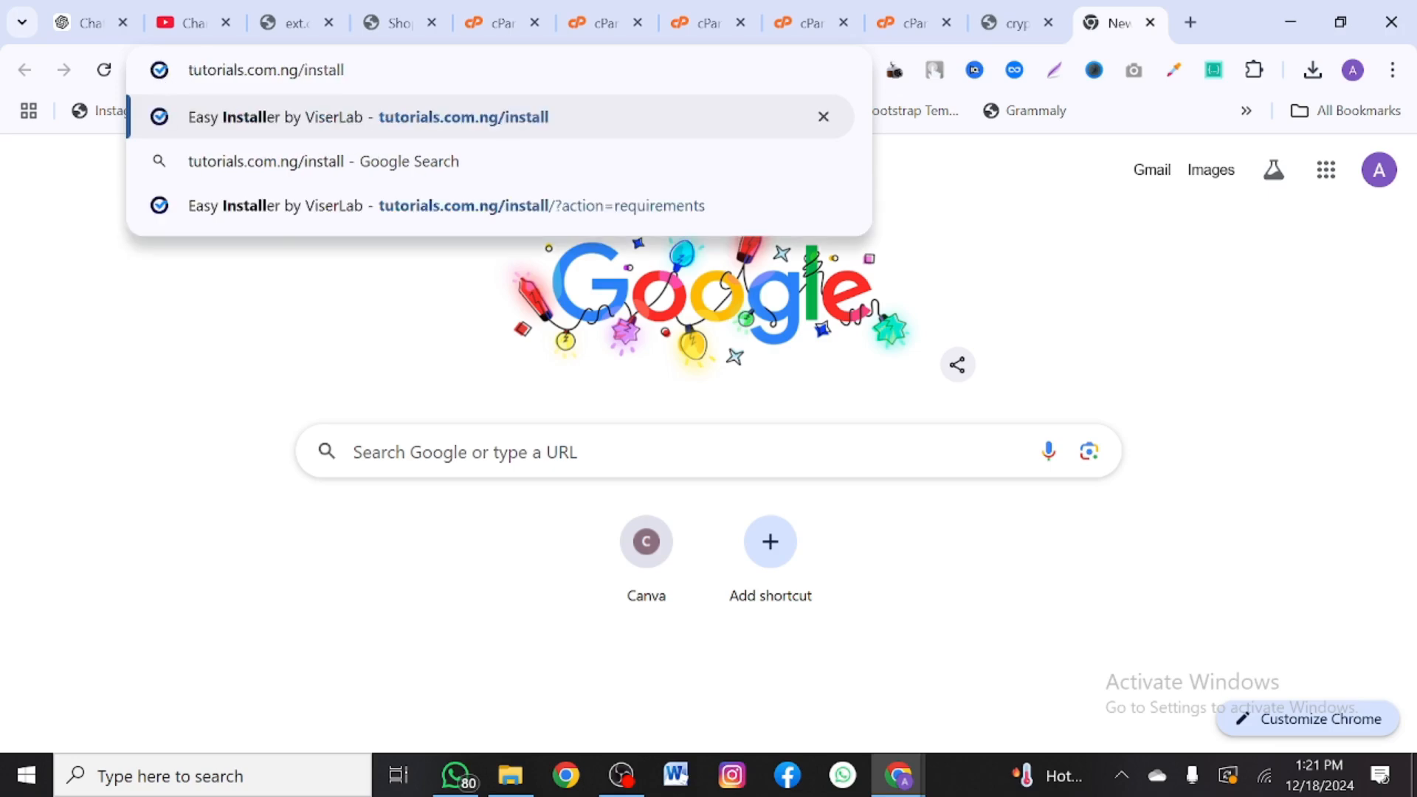
pyautogui.press('Return')
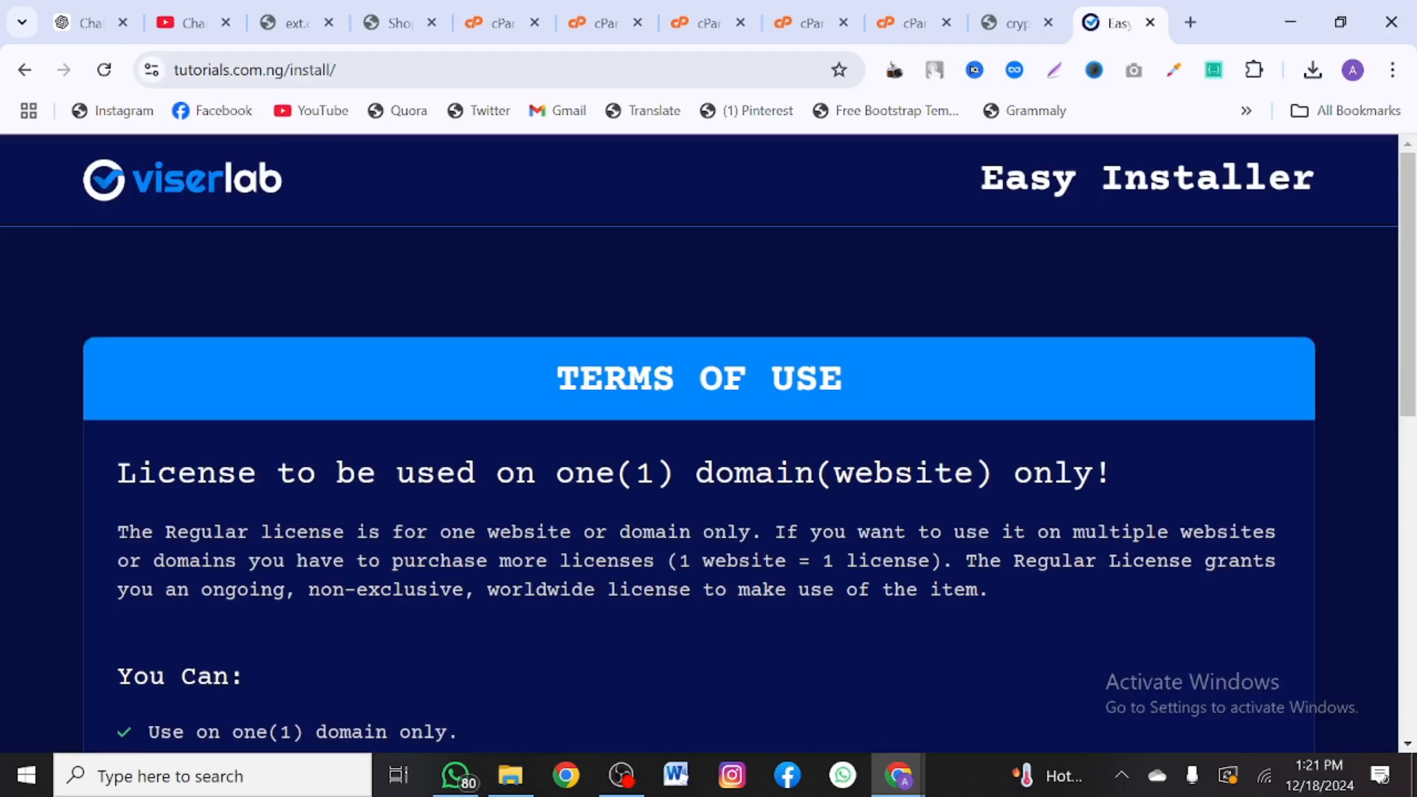
# - Accept the installer terms and review the folders failing the 0775 permission requirement
pyautogui.scroll(-10, 435, 428)
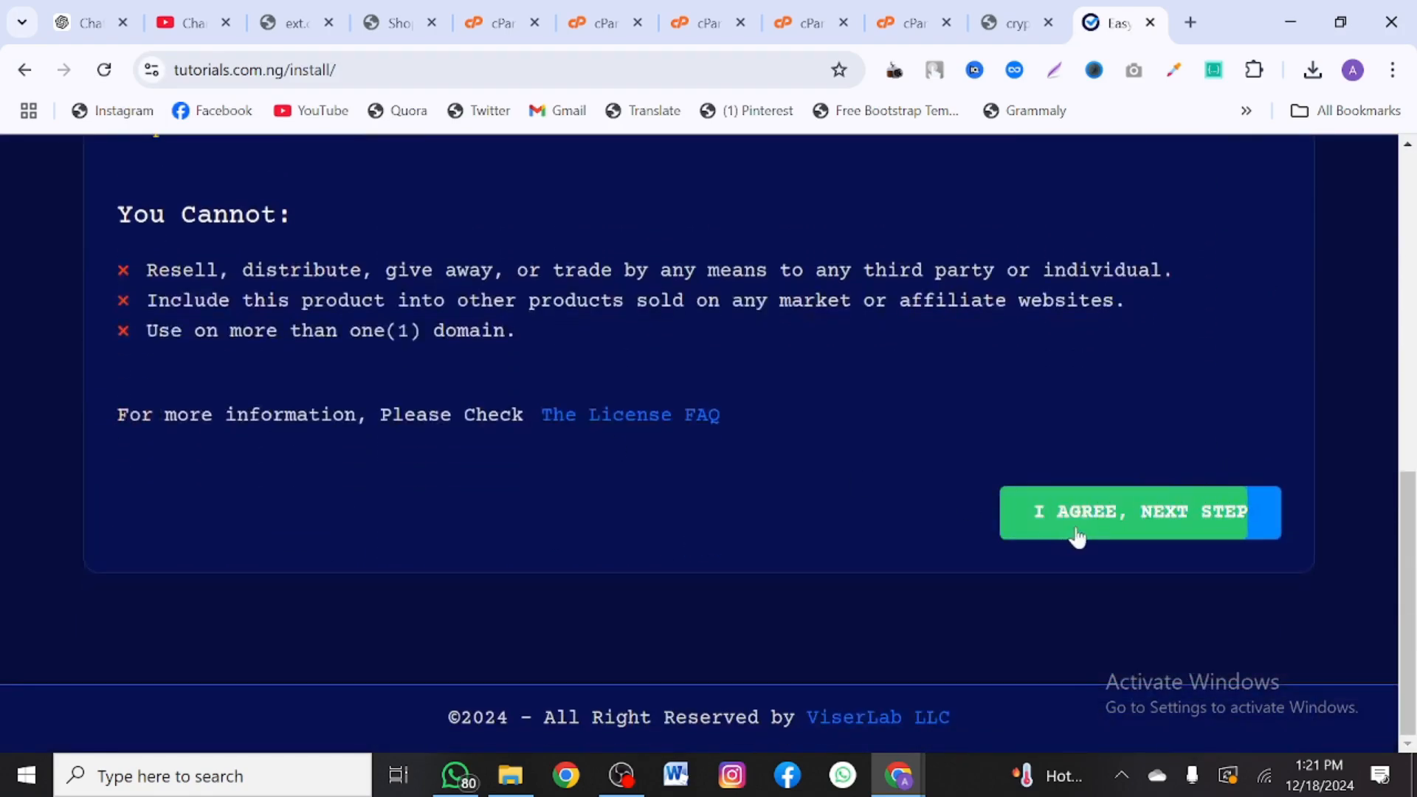
pyautogui.click(1077, 537)
pyautogui.scroll(-2, 879, 505)
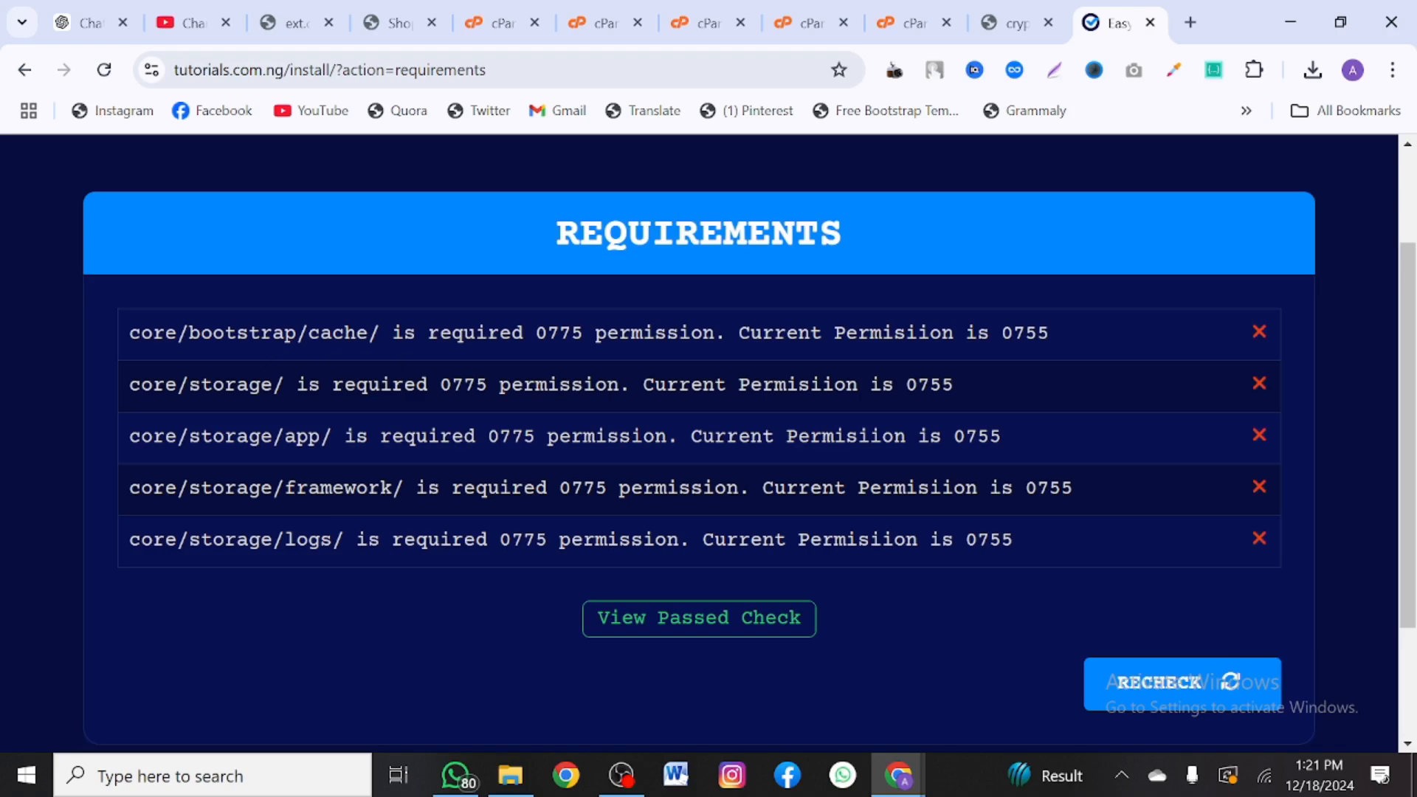
pyautogui.moveTo(224, 332); pyautogui.dragTo(364, 351)
pyautogui.click(365, 351)
pyautogui.moveTo(584, 335); pyautogui.dragTo(536, 334)
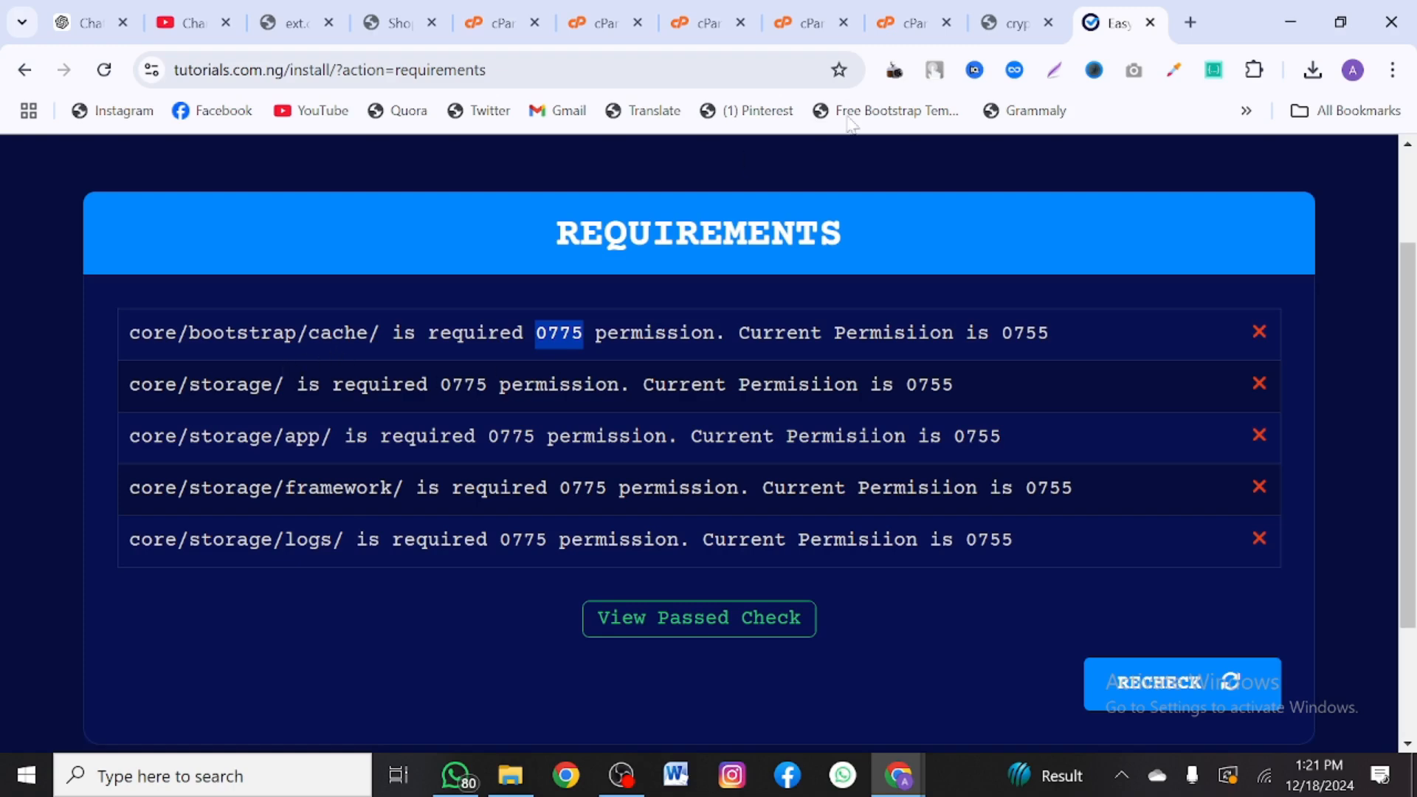
pyautogui.click(810, 22)
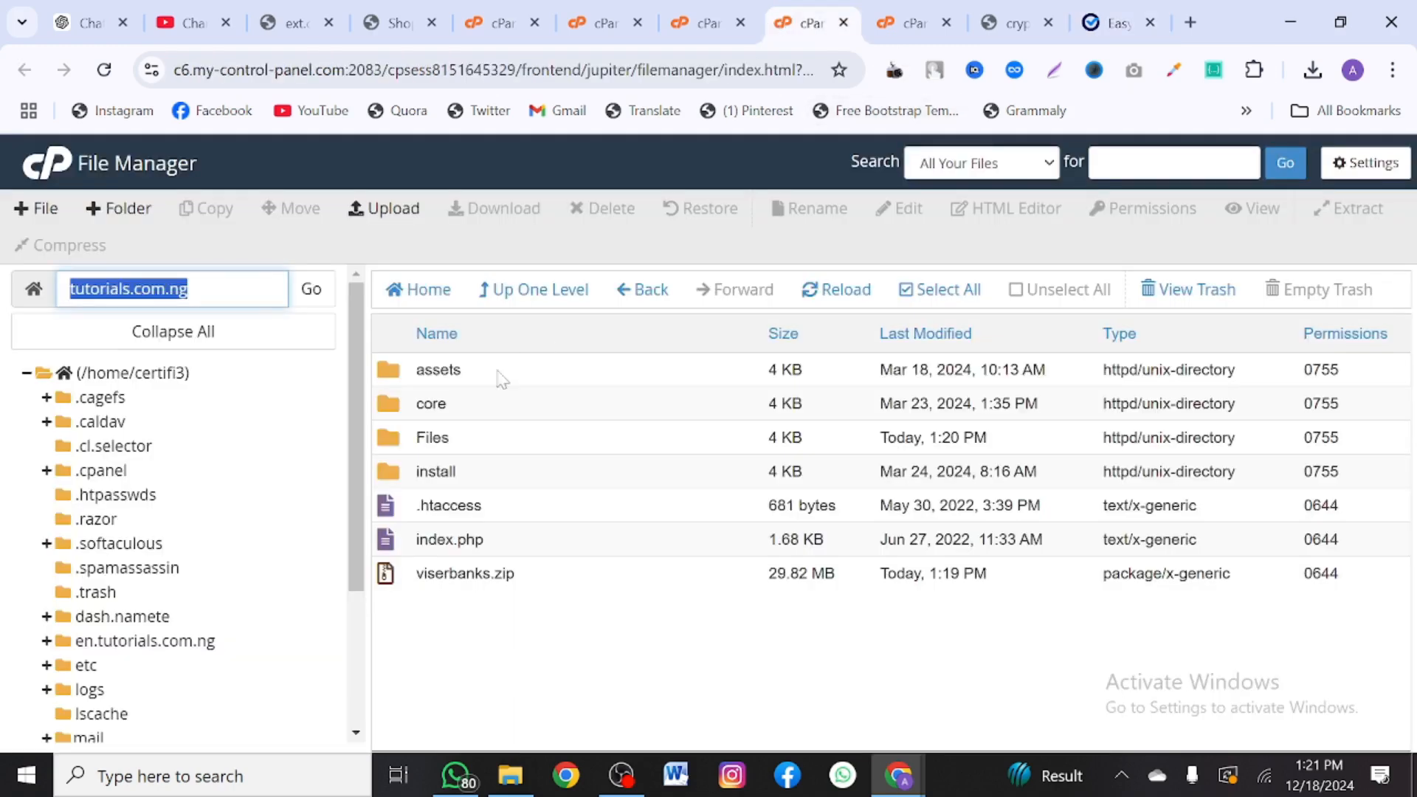
# - Set the core/bootstrap/cache folder's permissions to 0775
pyautogui.doubleClick(523, 405)
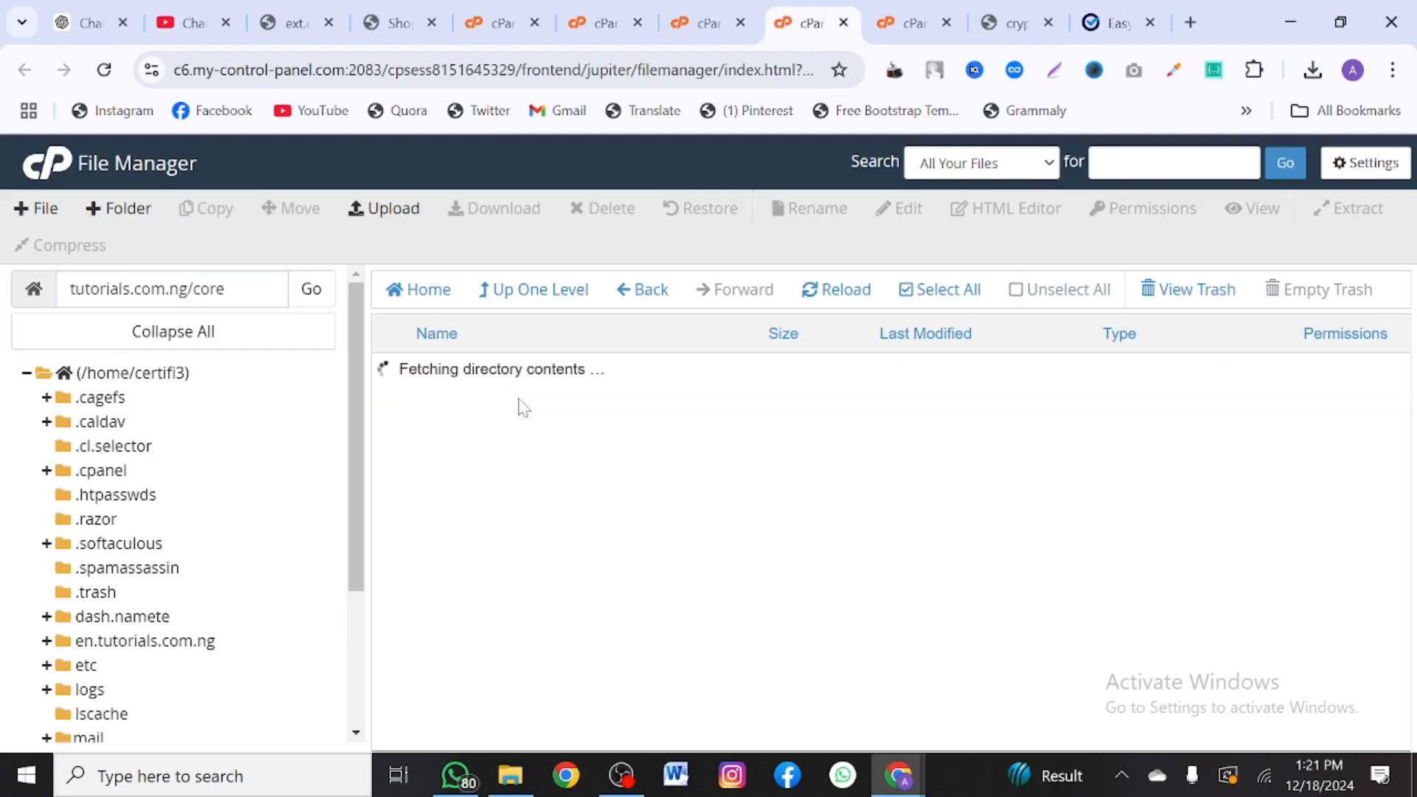
pyautogui.doubleClick(709, 406)
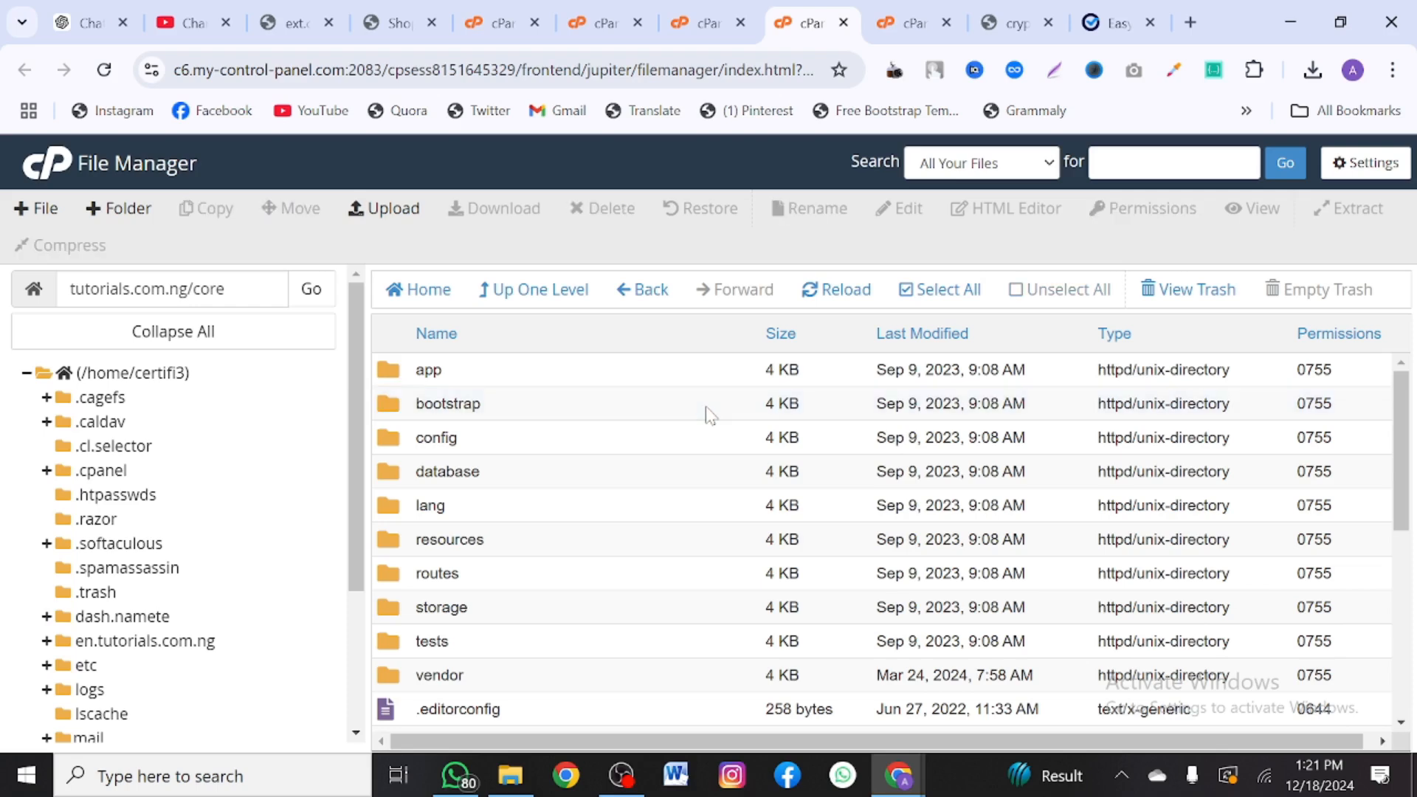
pyautogui.doubleClick(1325, 370)
pyautogui.moveTo(1326, 372); pyautogui.dragTo(1348, 372)
pyautogui.write('0775')
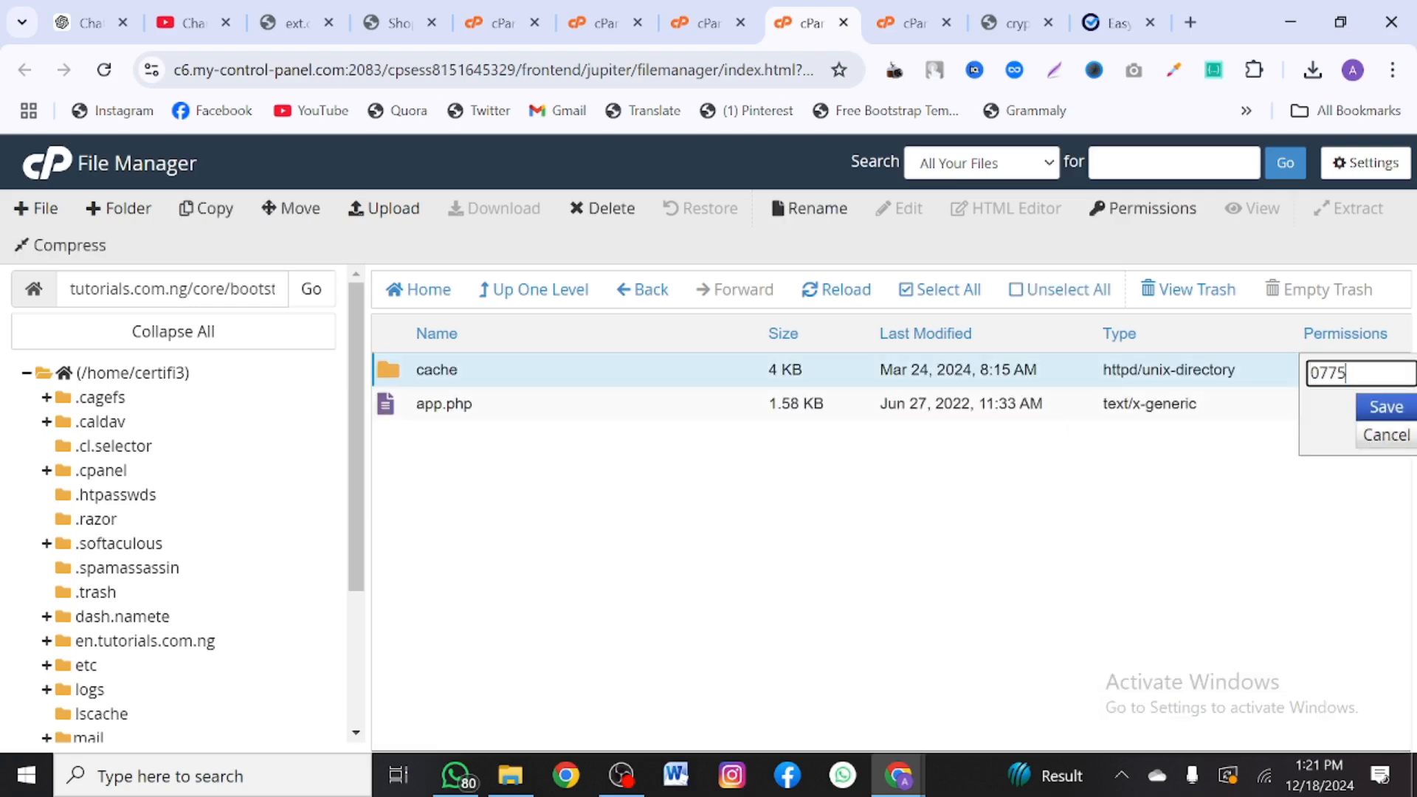
pyautogui.press('Return')
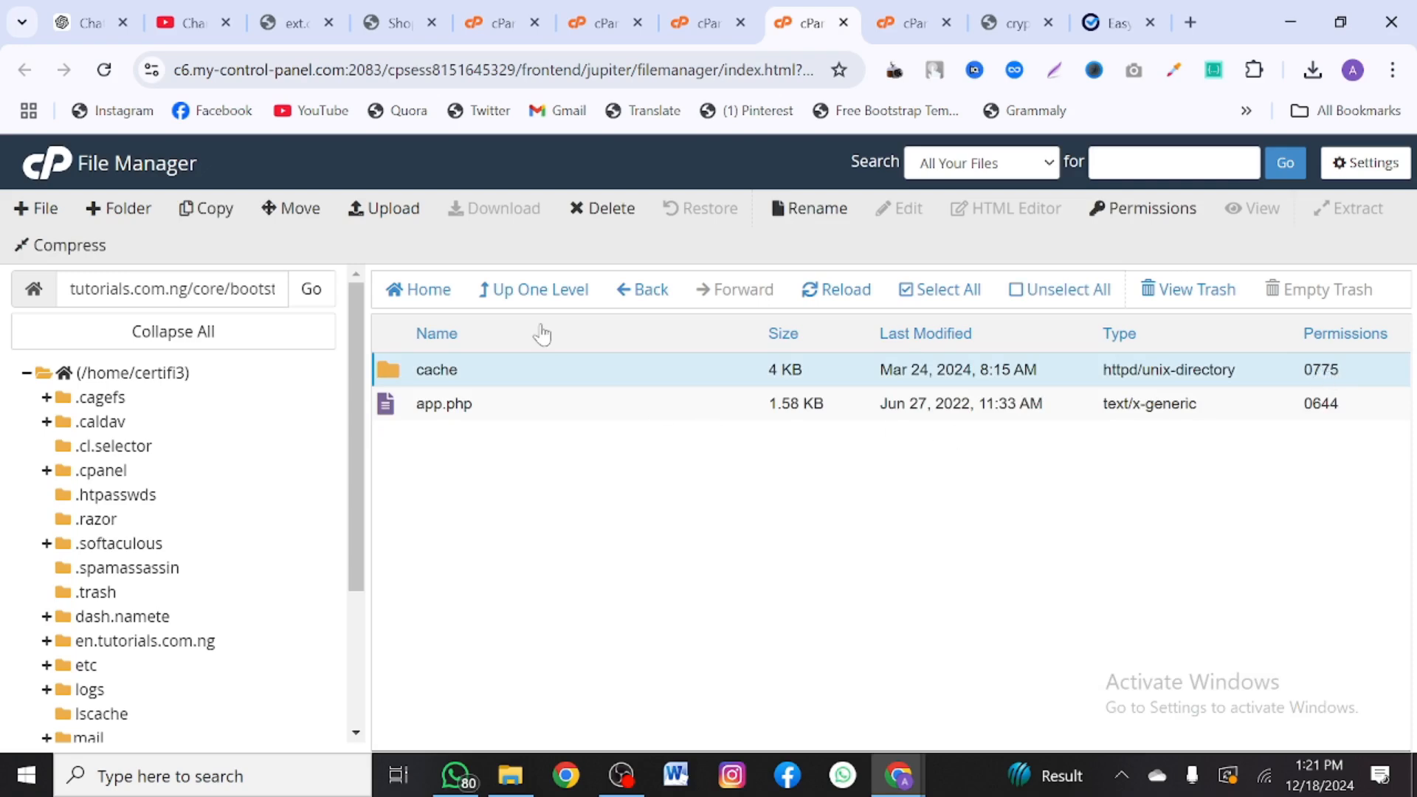
# - Set the core/storage folder's permissions to 0775
pyautogui.click(521, 290)
pyautogui.scroll(-1, 516, 579)
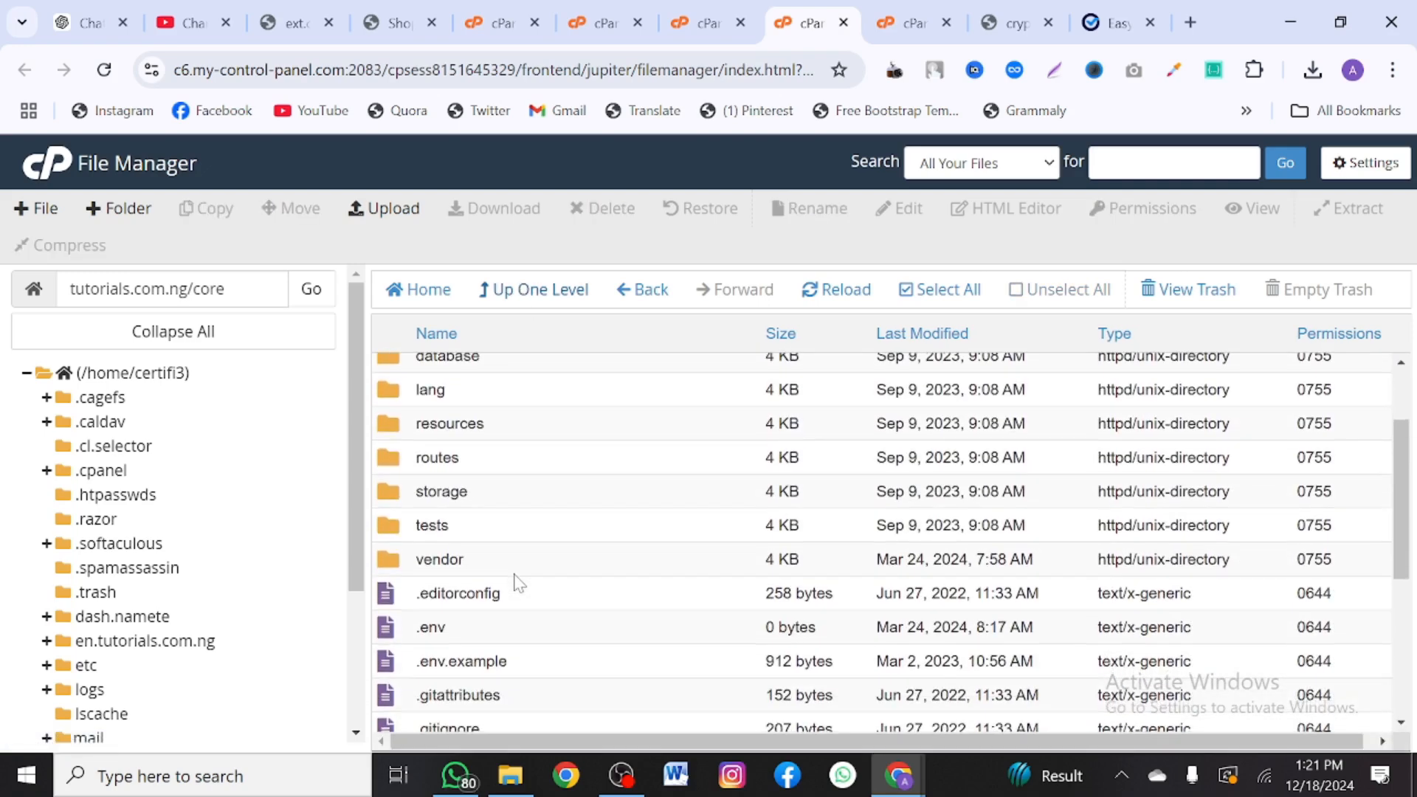
pyautogui.doubleClick(1314, 492)
pyautogui.write('0775')
pyautogui.press('Return')
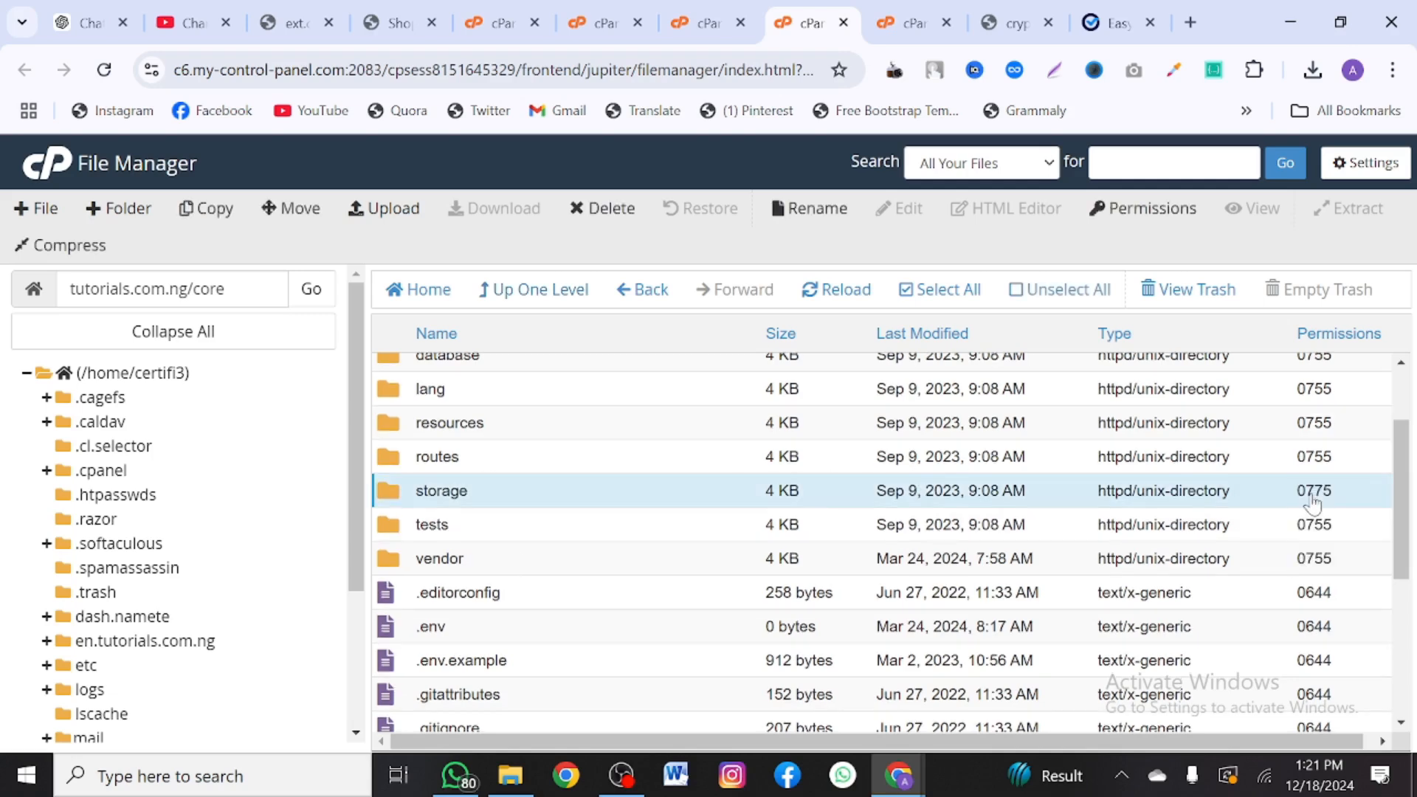
# - Set the app, framework and logs folders inside core/storage to 0775
pyautogui.doubleClick(764, 502)
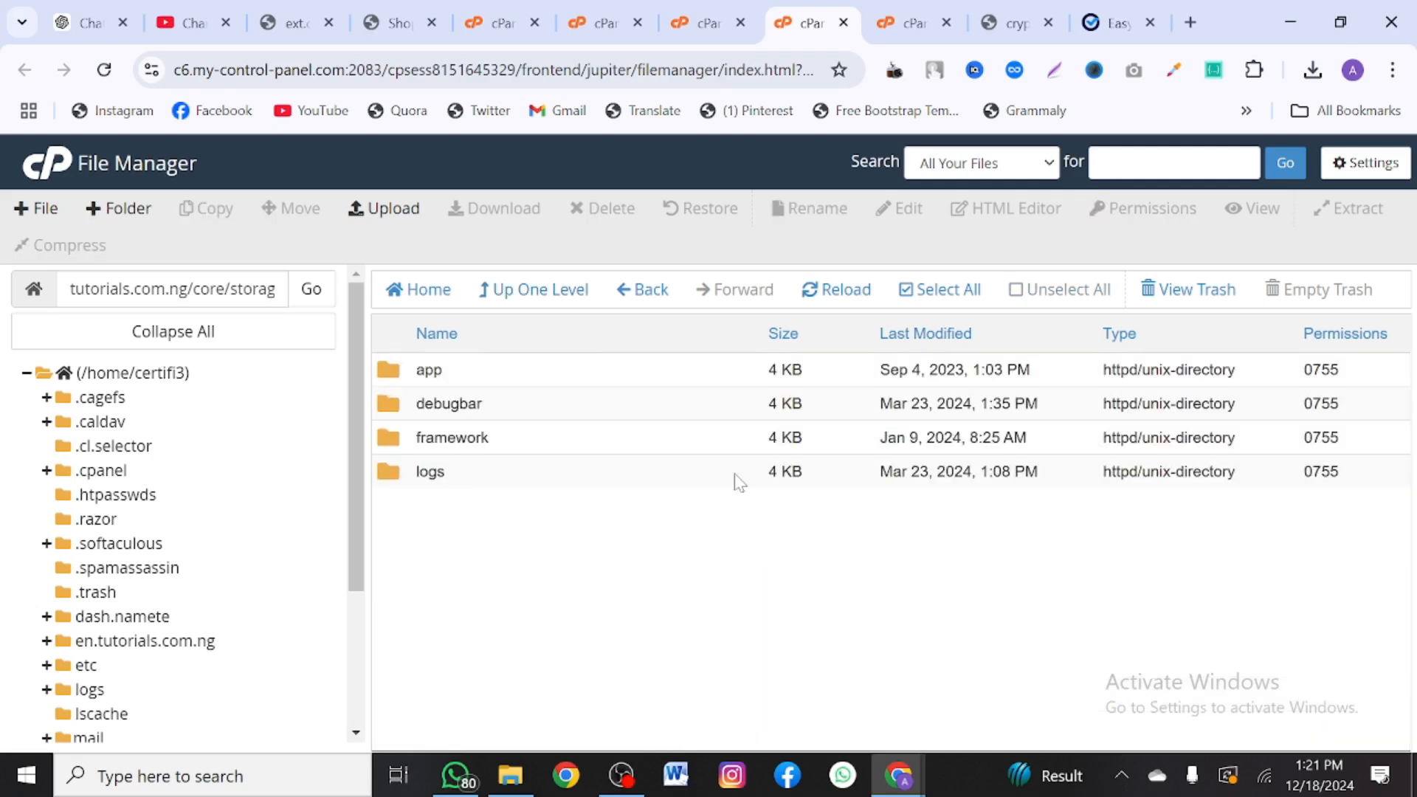
pyautogui.doubleClick(1323, 369)
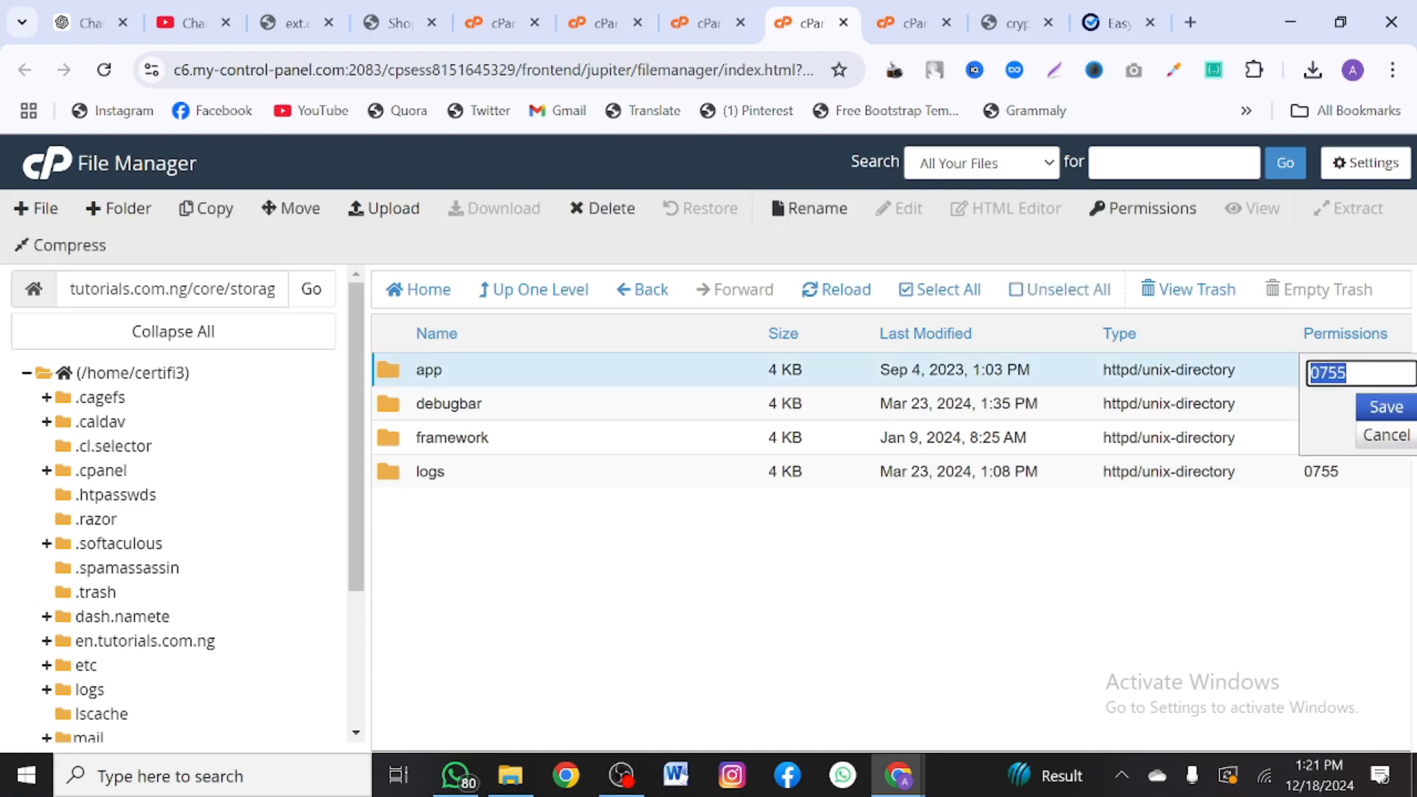
pyautogui.press('Escape')
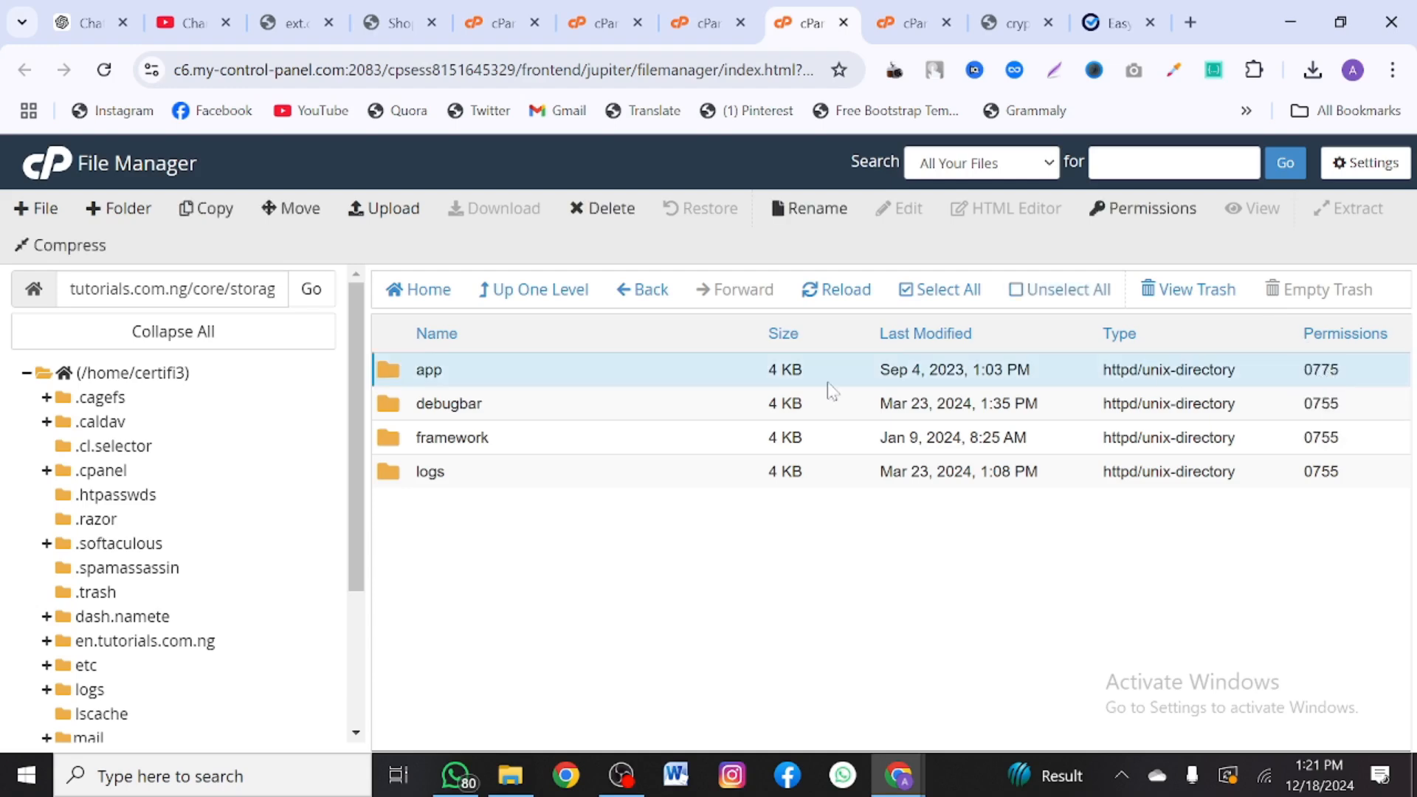
pyautogui.doubleClick(1318, 439)
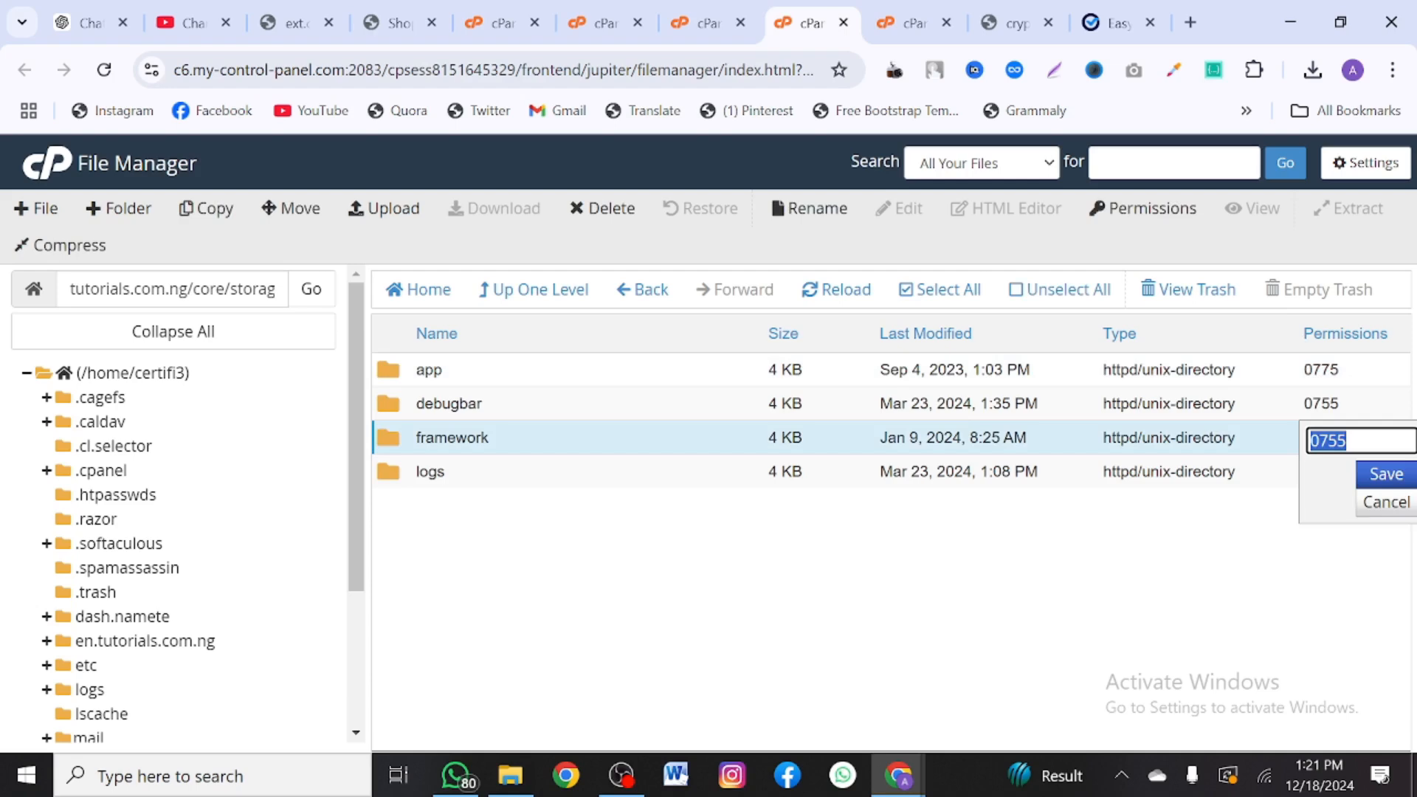
pyautogui.write('0775')
pyautogui.press('Return')
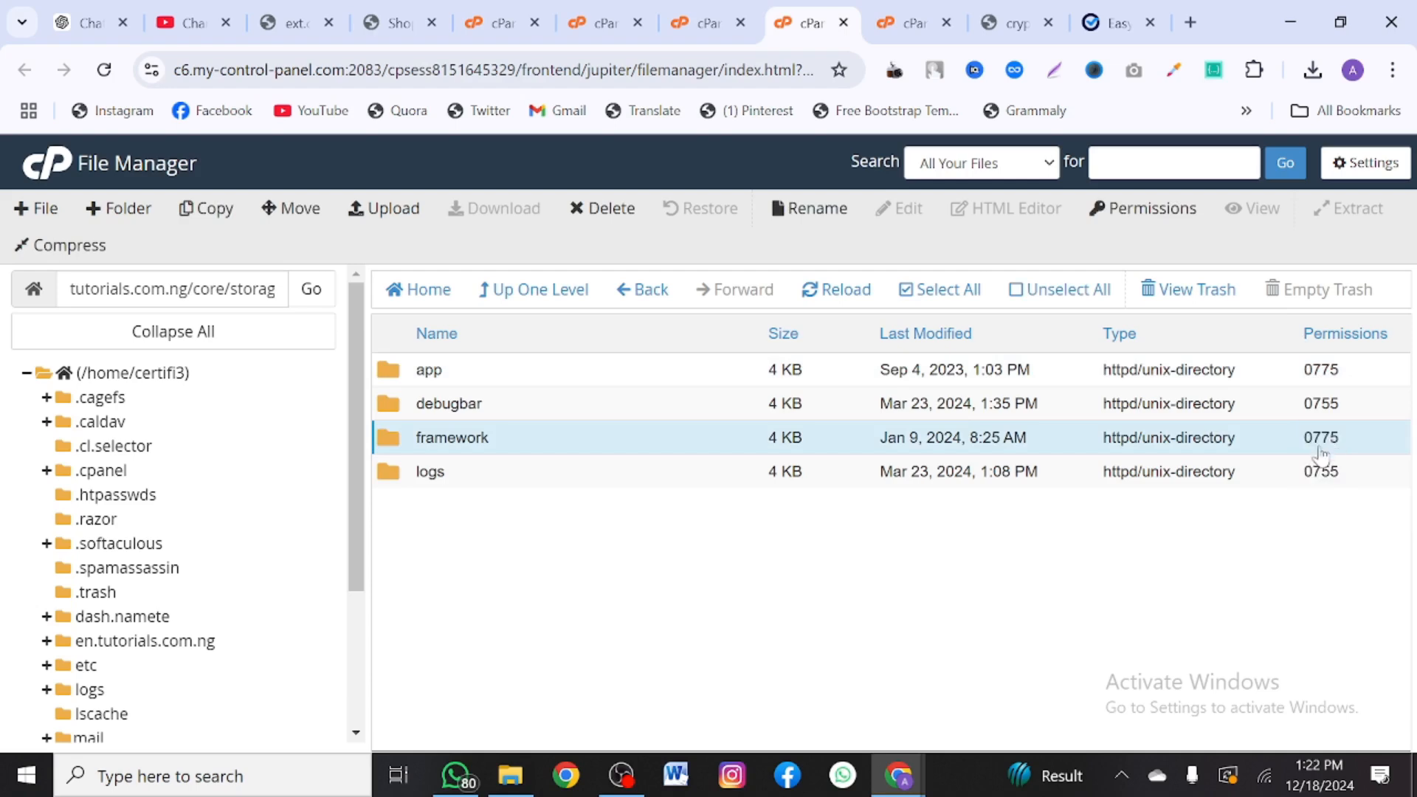
pyautogui.click(1321, 472)
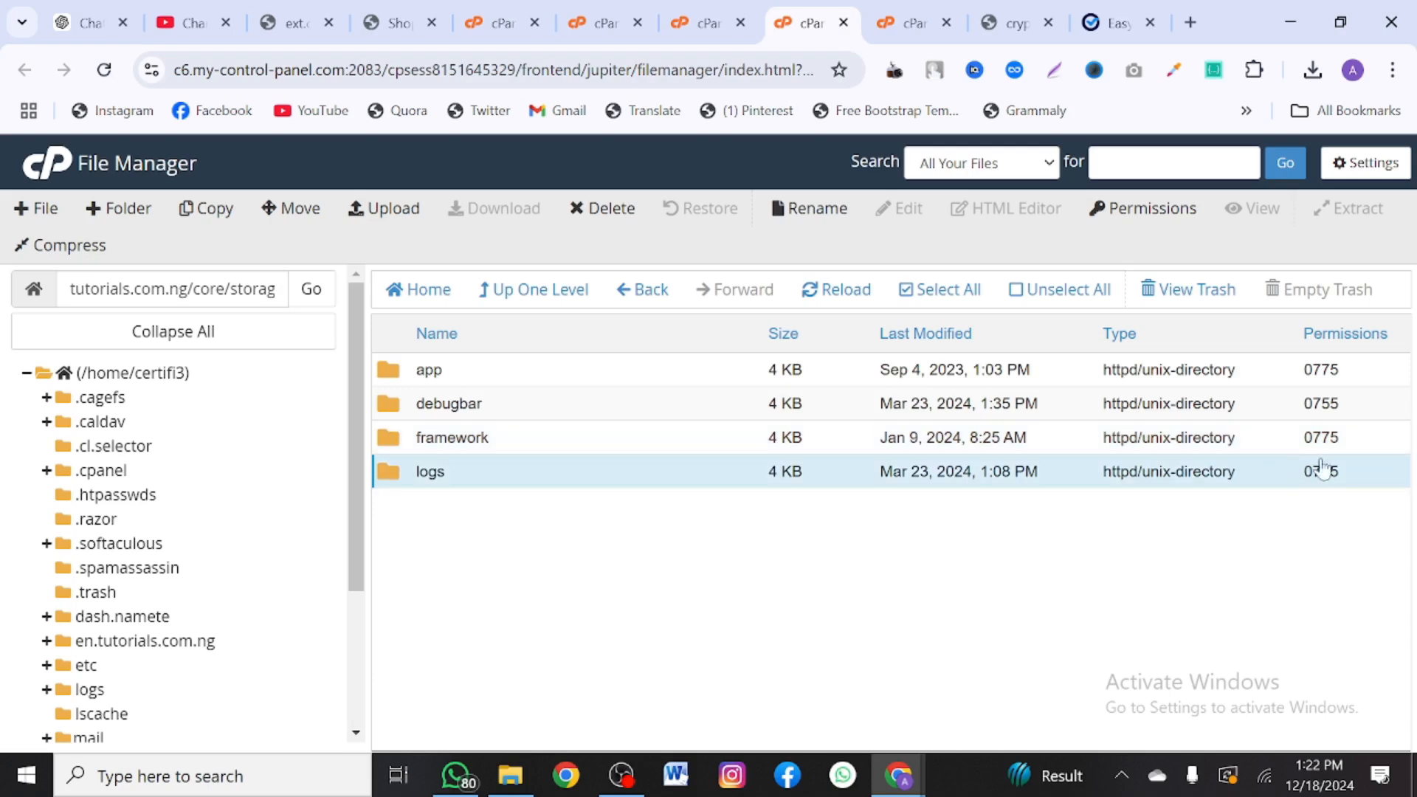
pyautogui.click(1321, 472)
pyautogui.write('0775')
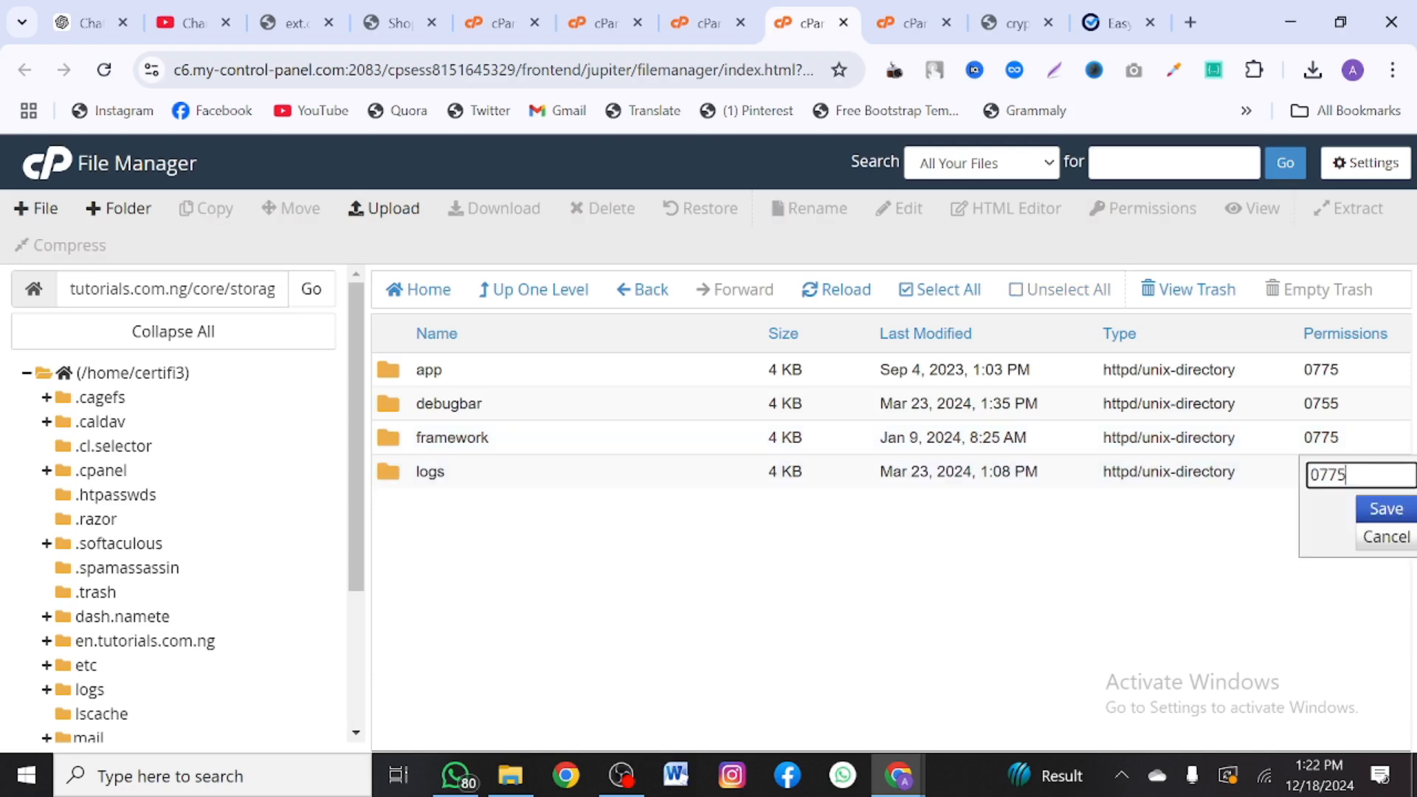
pyautogui.press('Return')
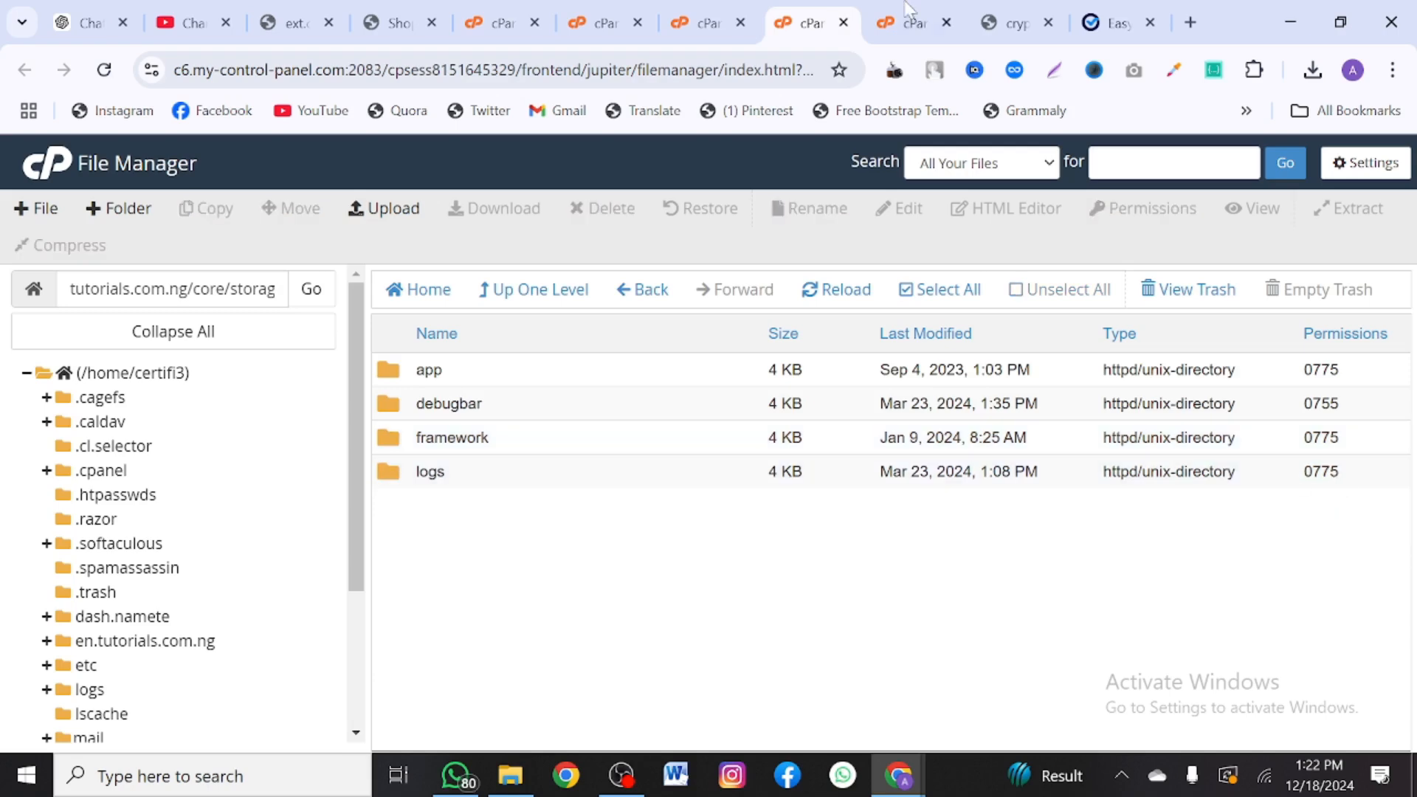
pyautogui.click(1107, 22)
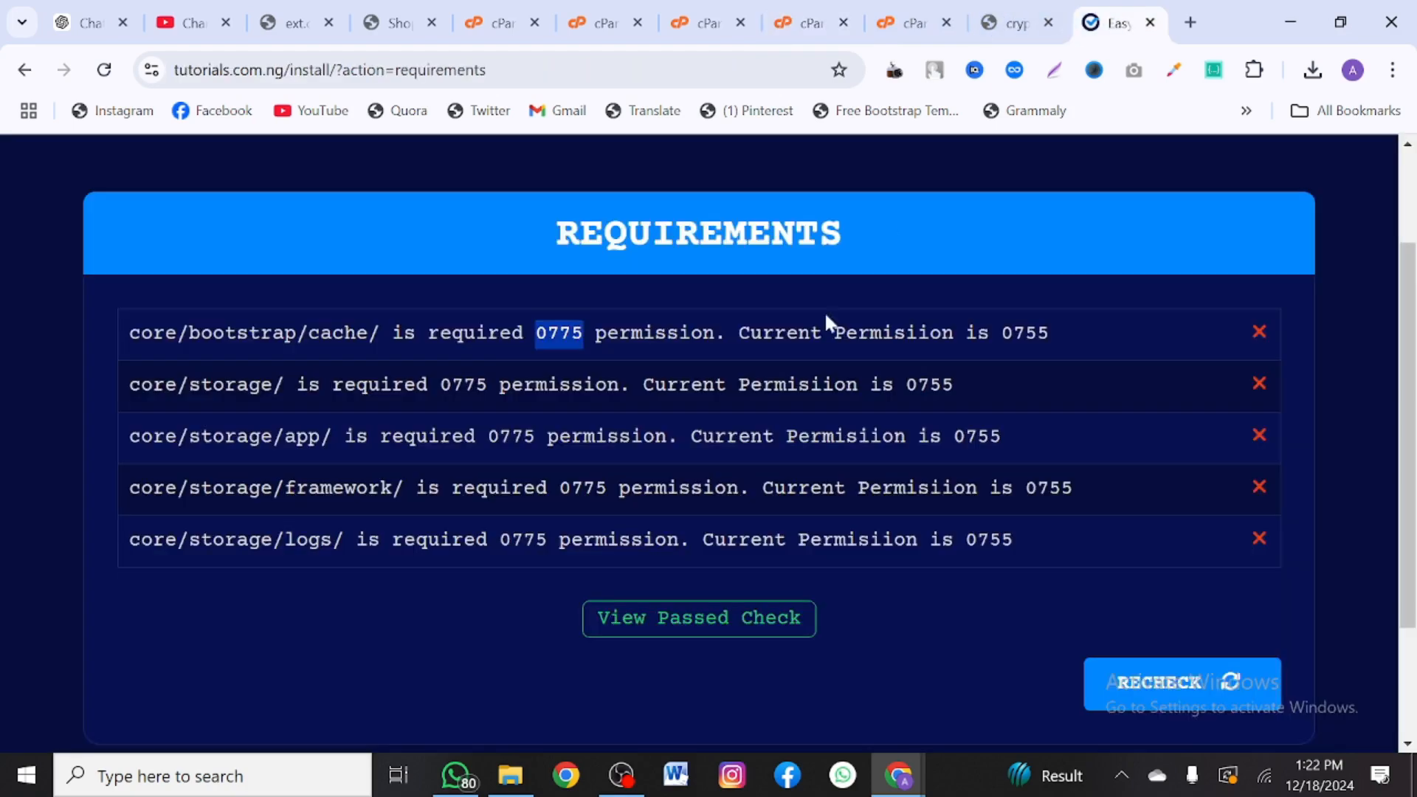
# - Recheck the installer requirements, now passing, and advance to the Database Details form
pyautogui.click(1166, 682)
pyautogui.click(1168, 689)
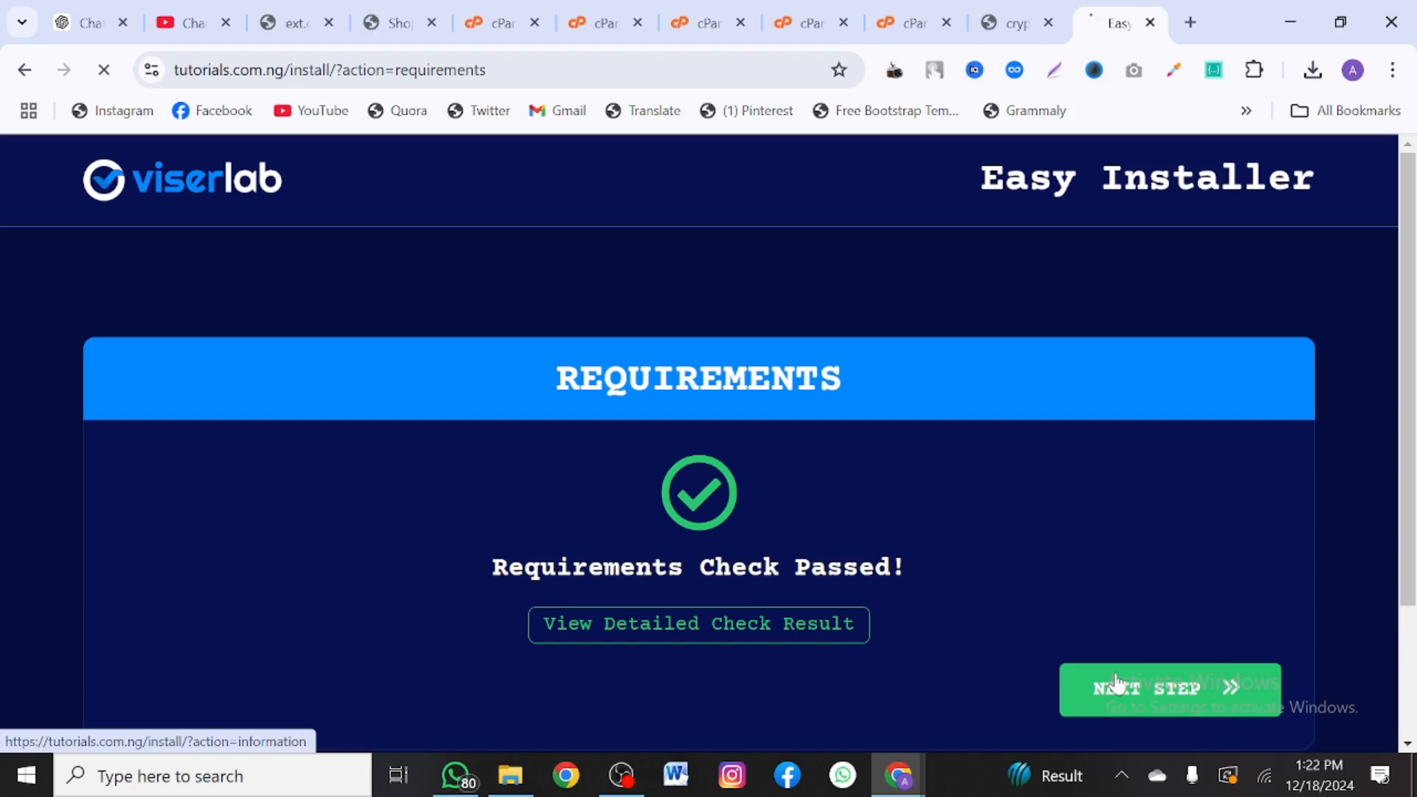
pyautogui.scroll(-5, 692, 638)
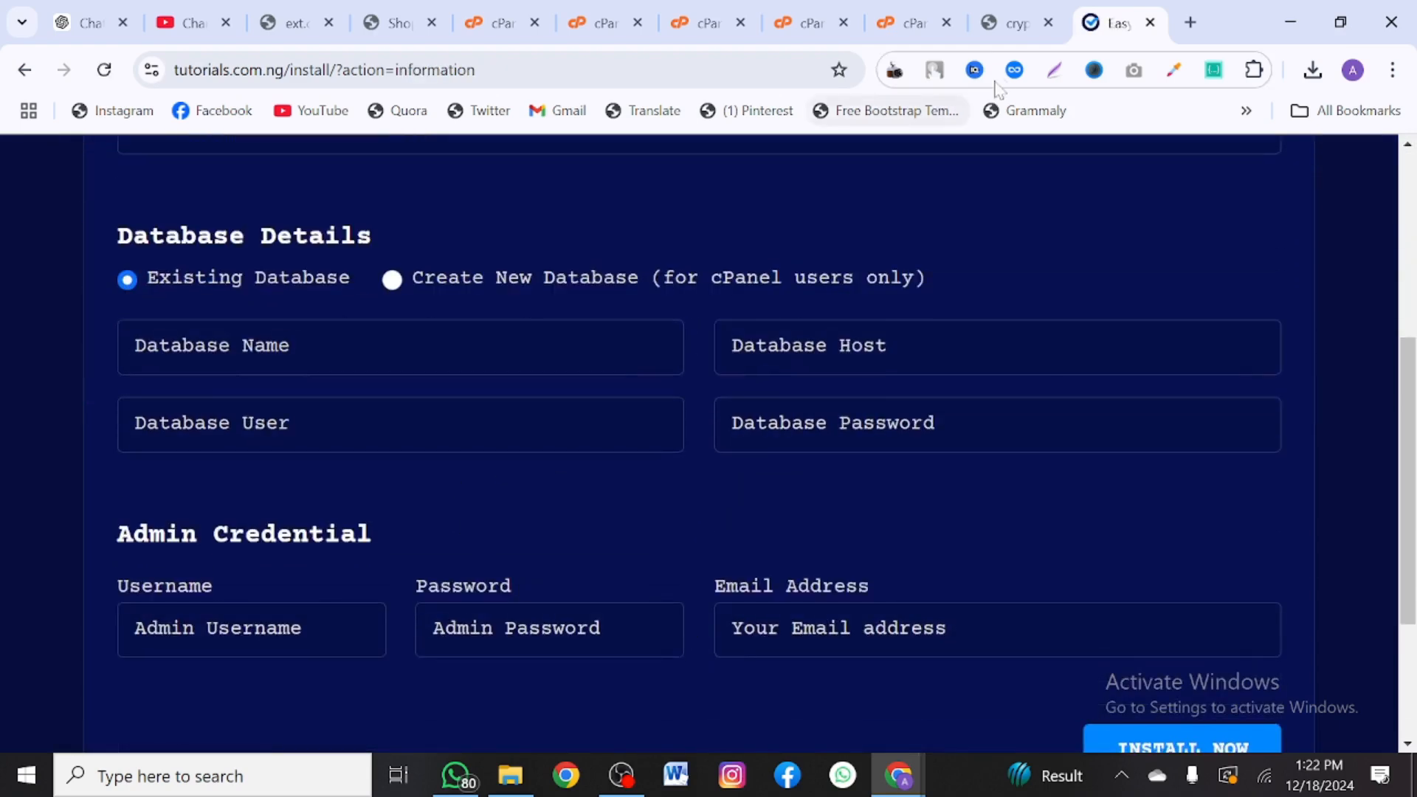
pyautogui.click(804, 10)
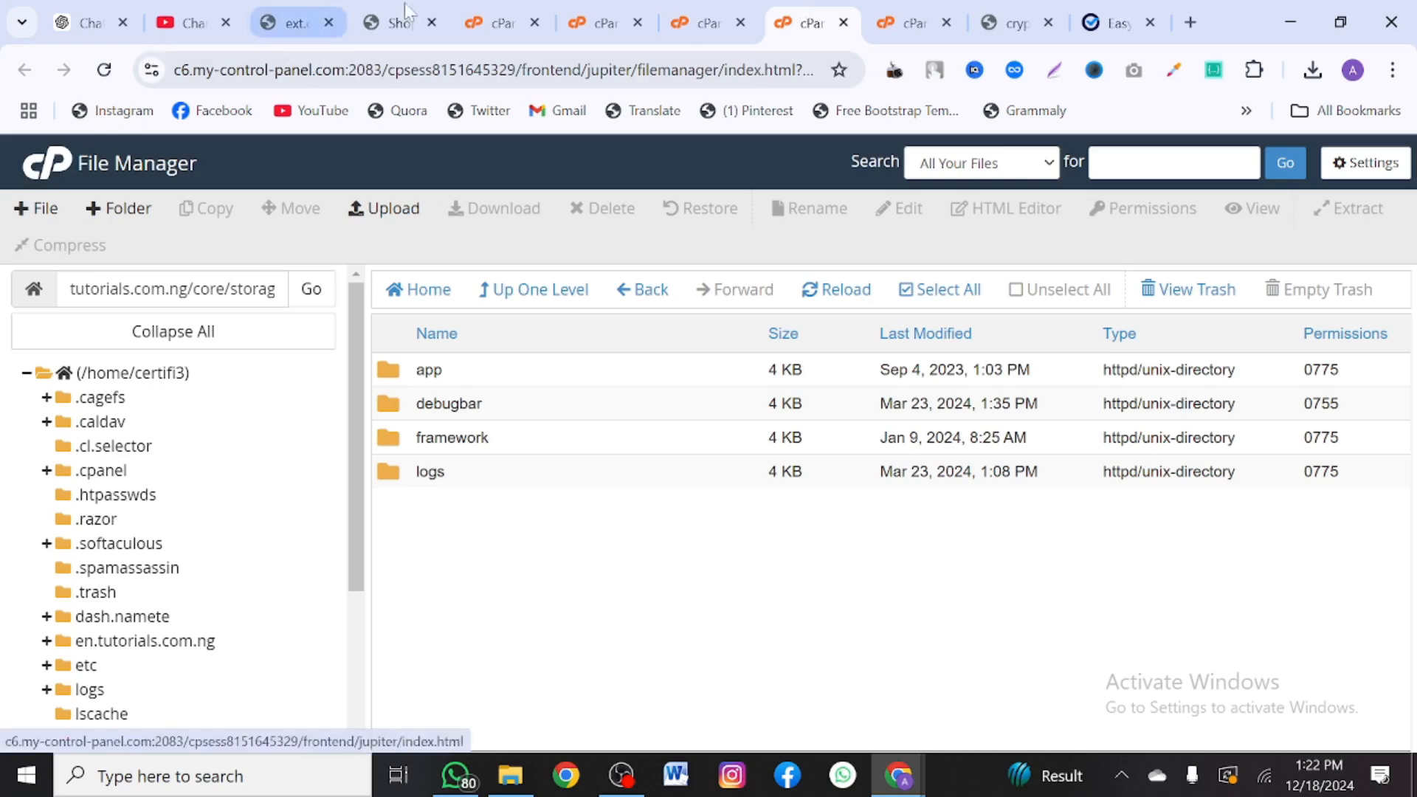
# - Search cPanel tools for 'dat' and launch the Database Wizard
pyautogui.moveTo(476, 12)
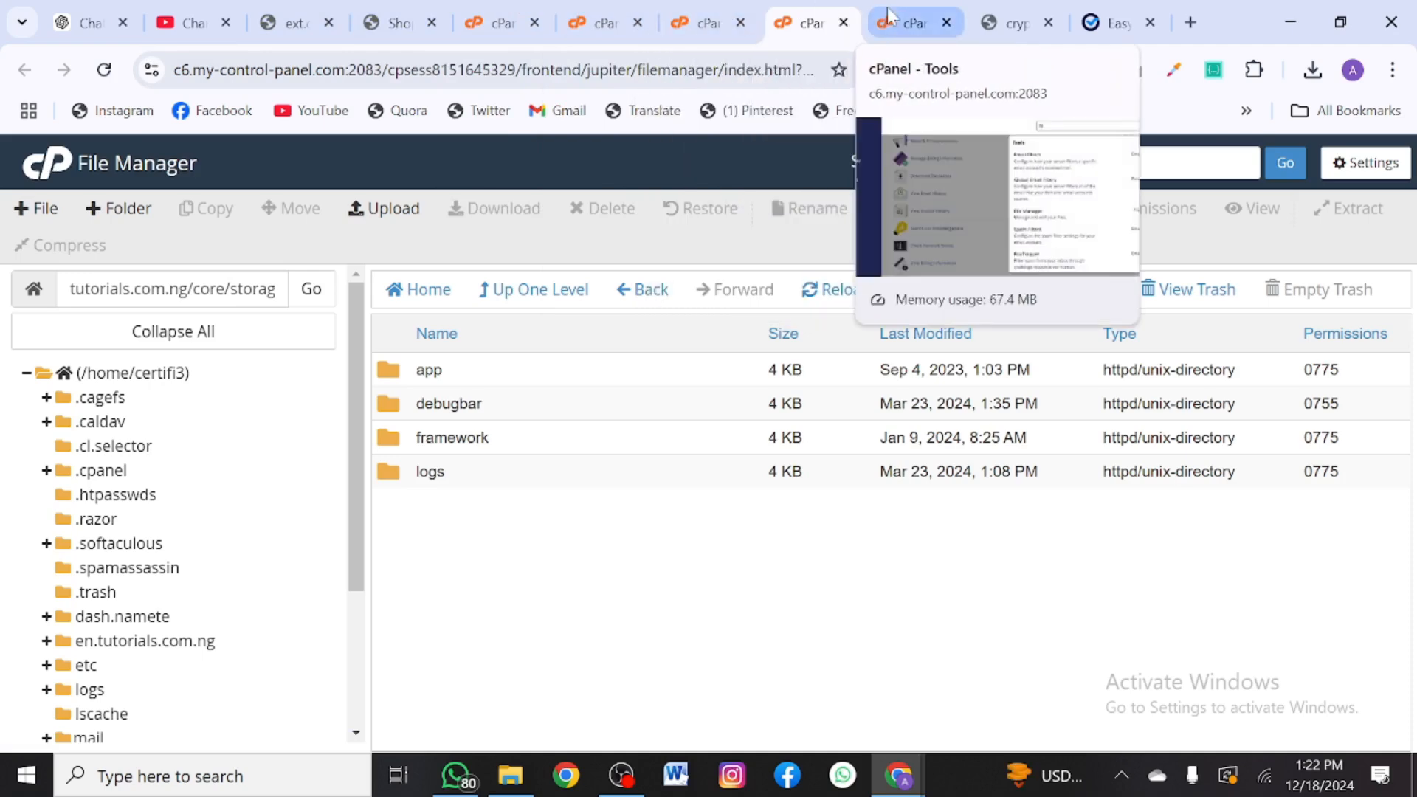
pyautogui.click(890, 17)
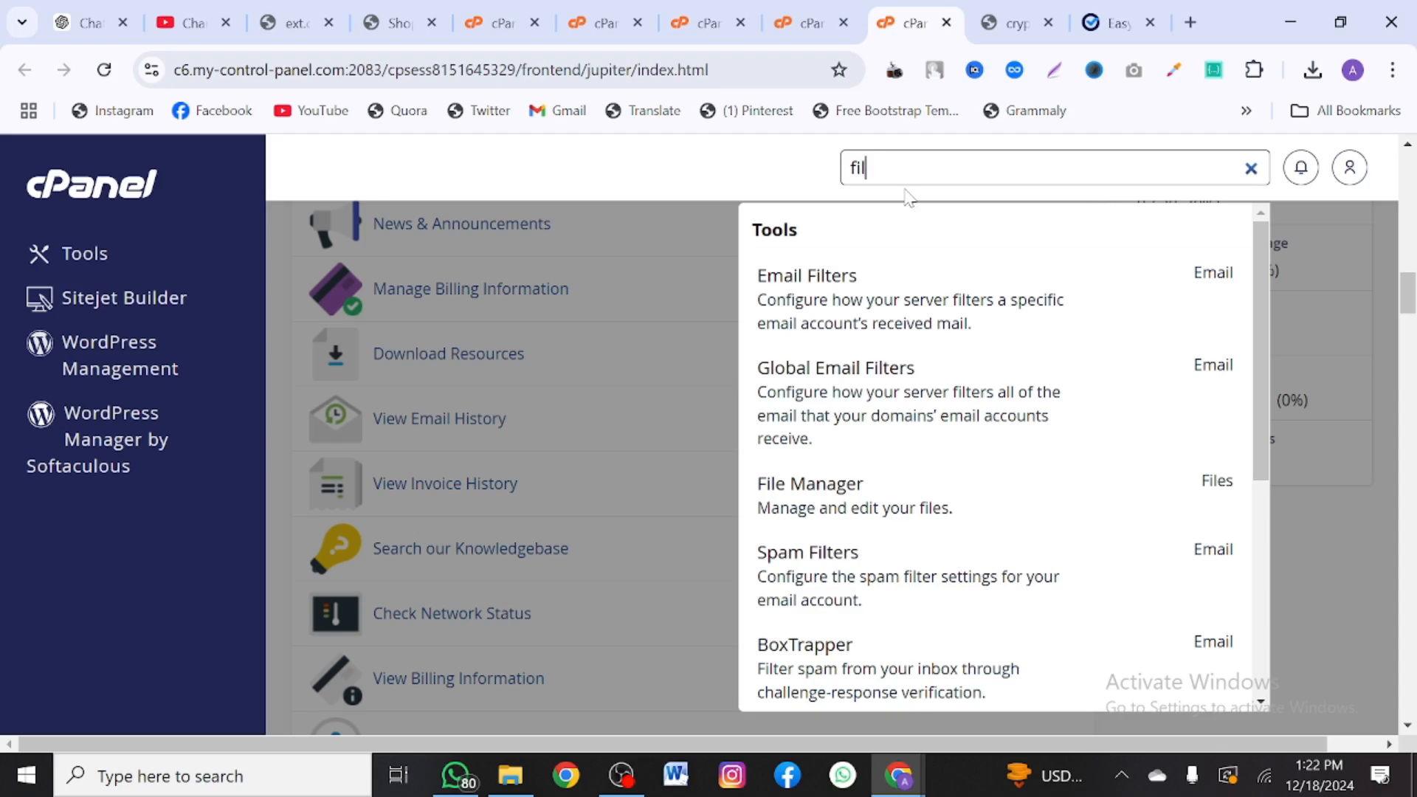
pyautogui.hotkey('ctrl', 'a')
pyautogui.write('dta')
pyautogui.press('BackSpace')
pyautogui.press('BackSpace')
pyautogui.write('at')
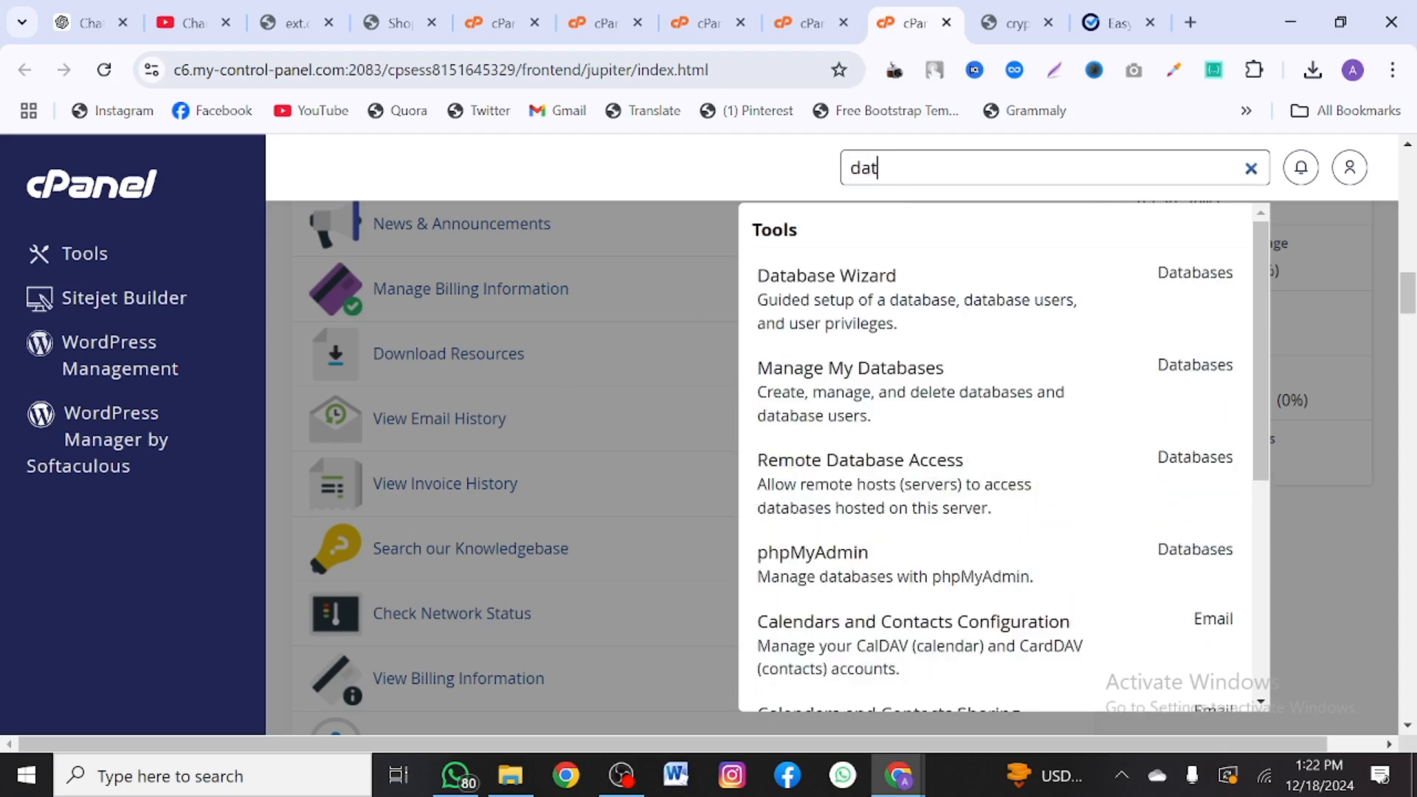
pyautogui.click(868, 285)
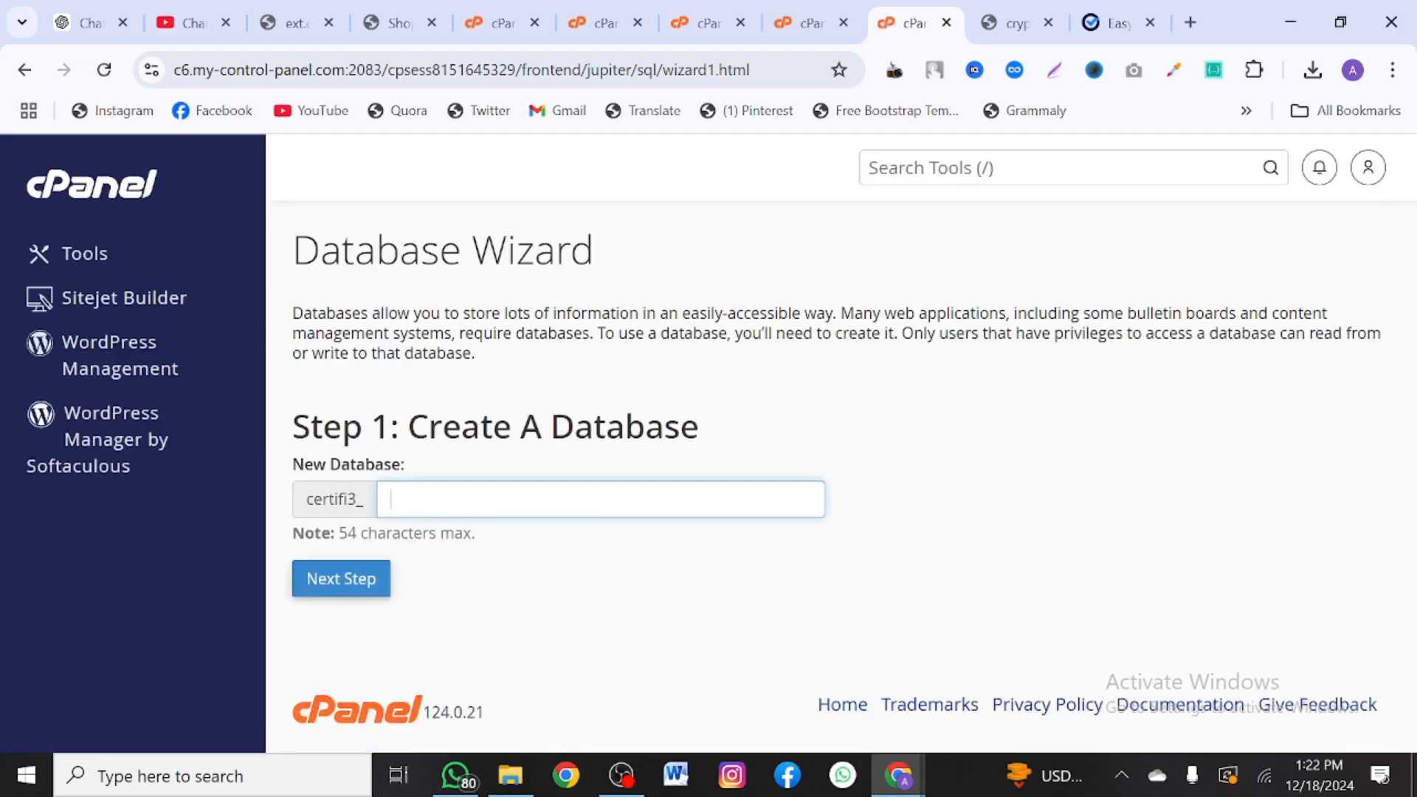
# - Create the database certifi3_test in the wizard
pyautogui.write('test')
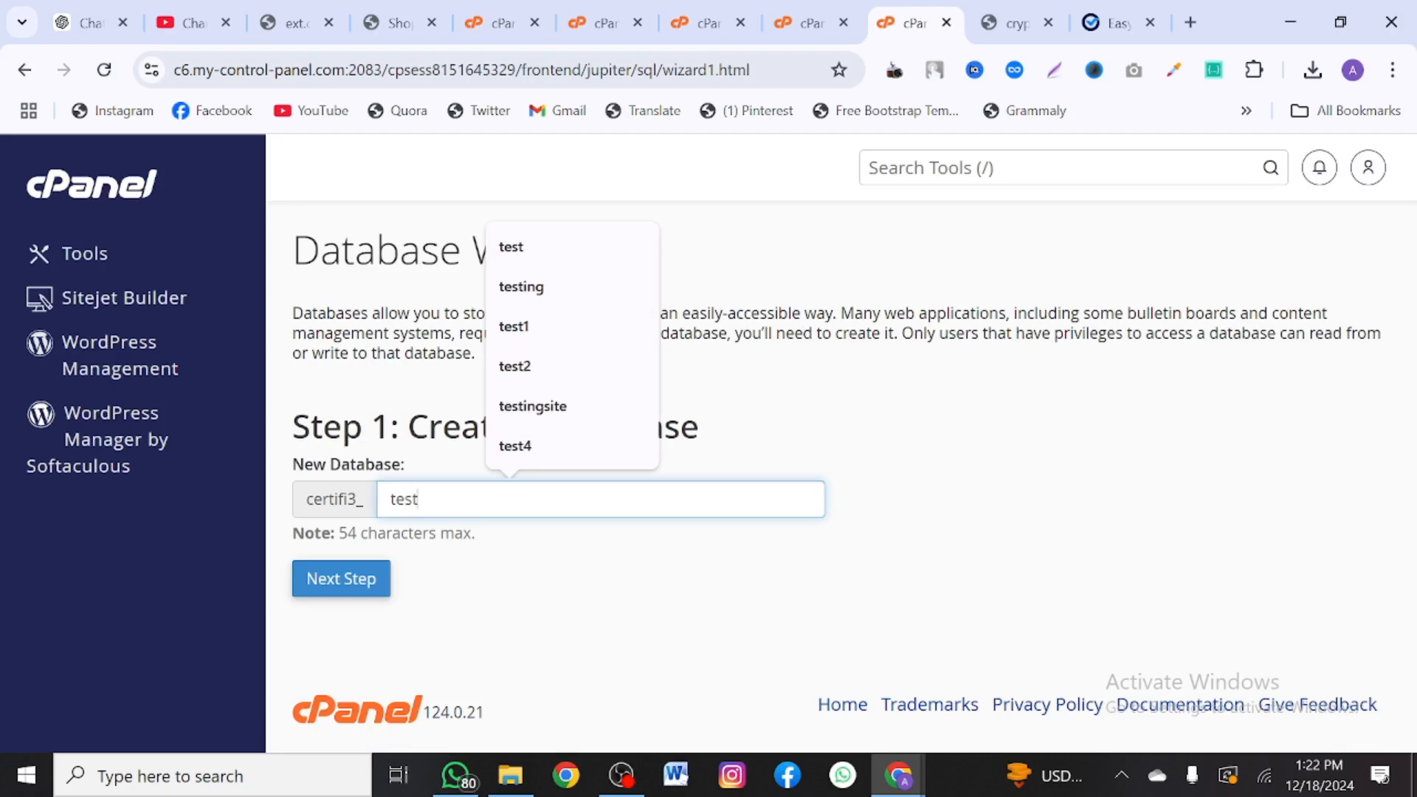
pyautogui.click(578, 559)
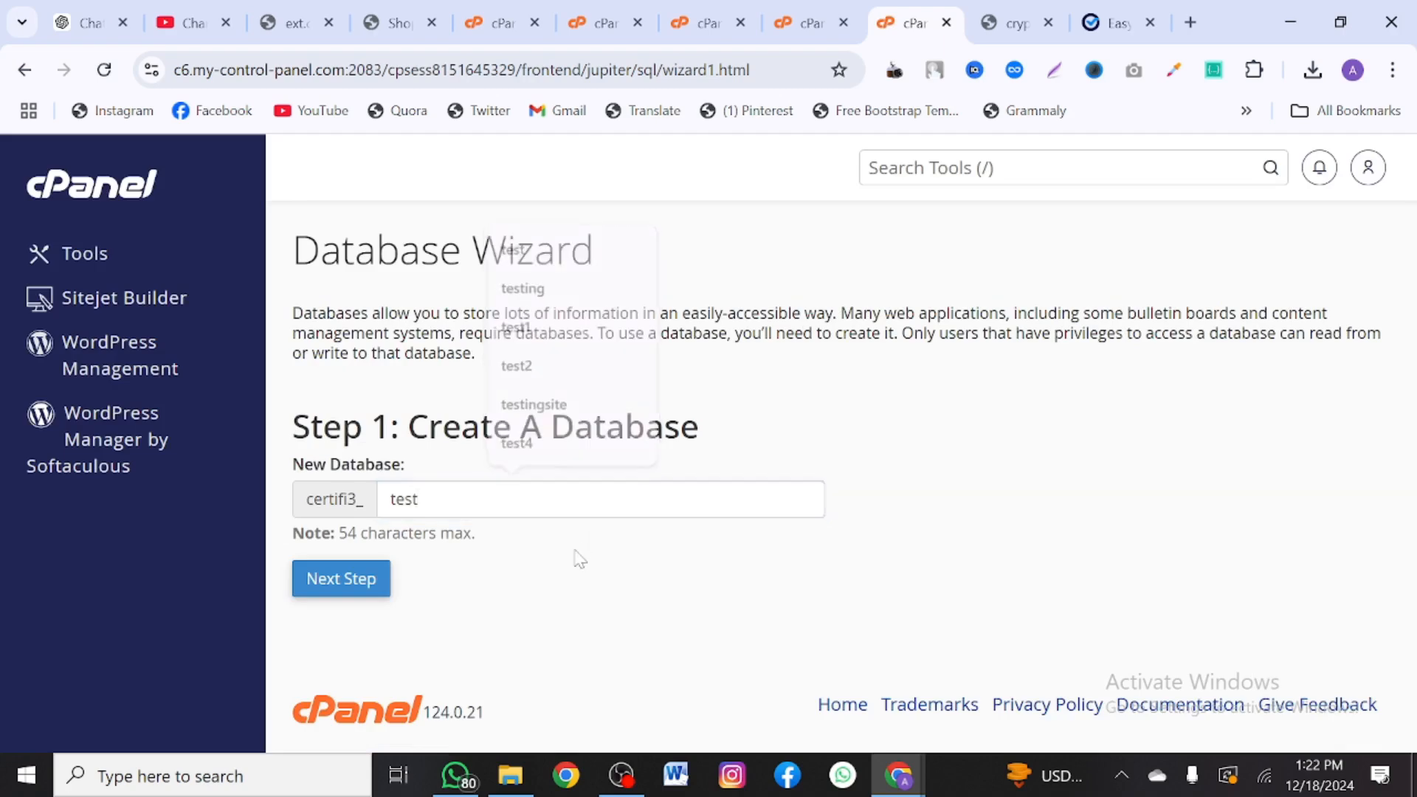
pyautogui.click(350, 588)
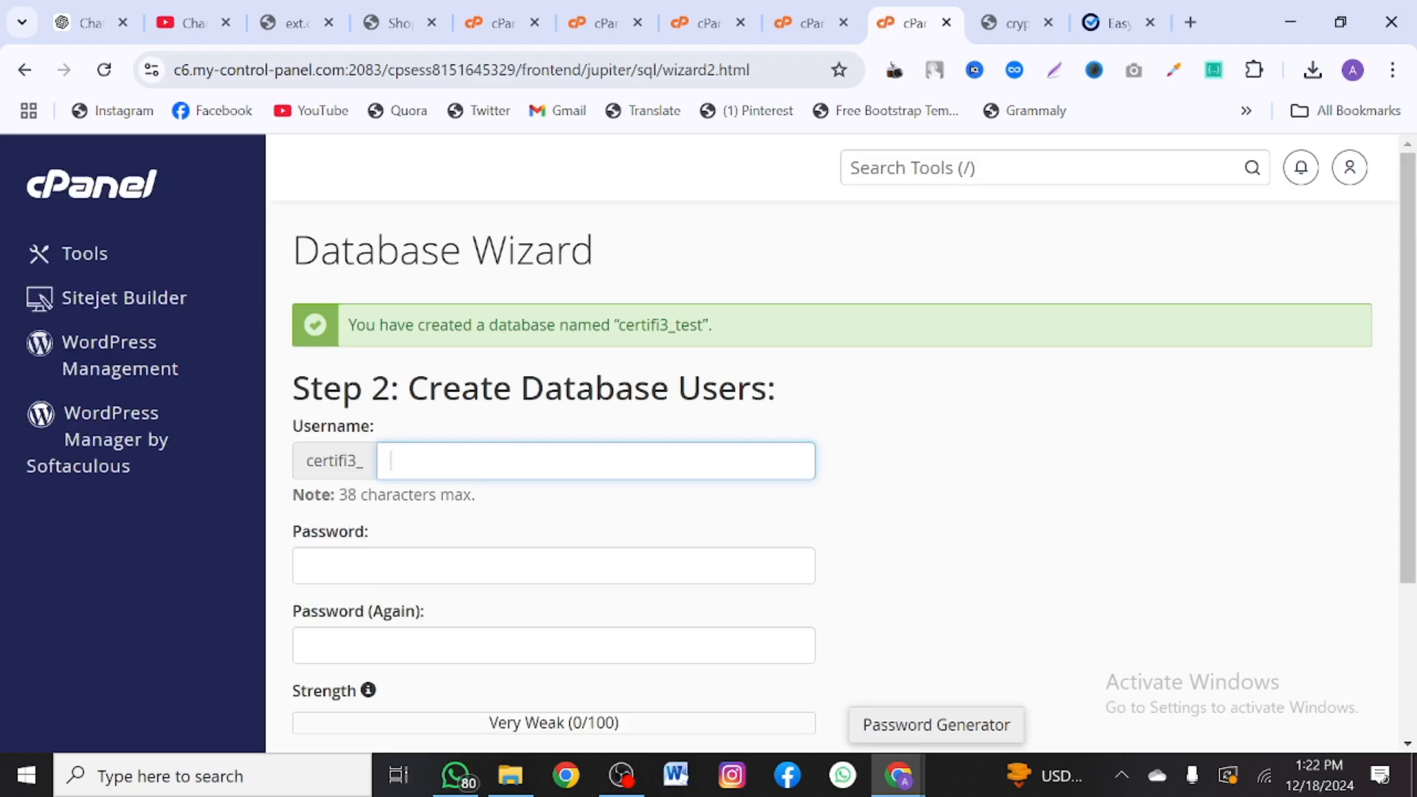
# - Create database user certifi3_test with a pasted strong password
pyautogui.write('test')
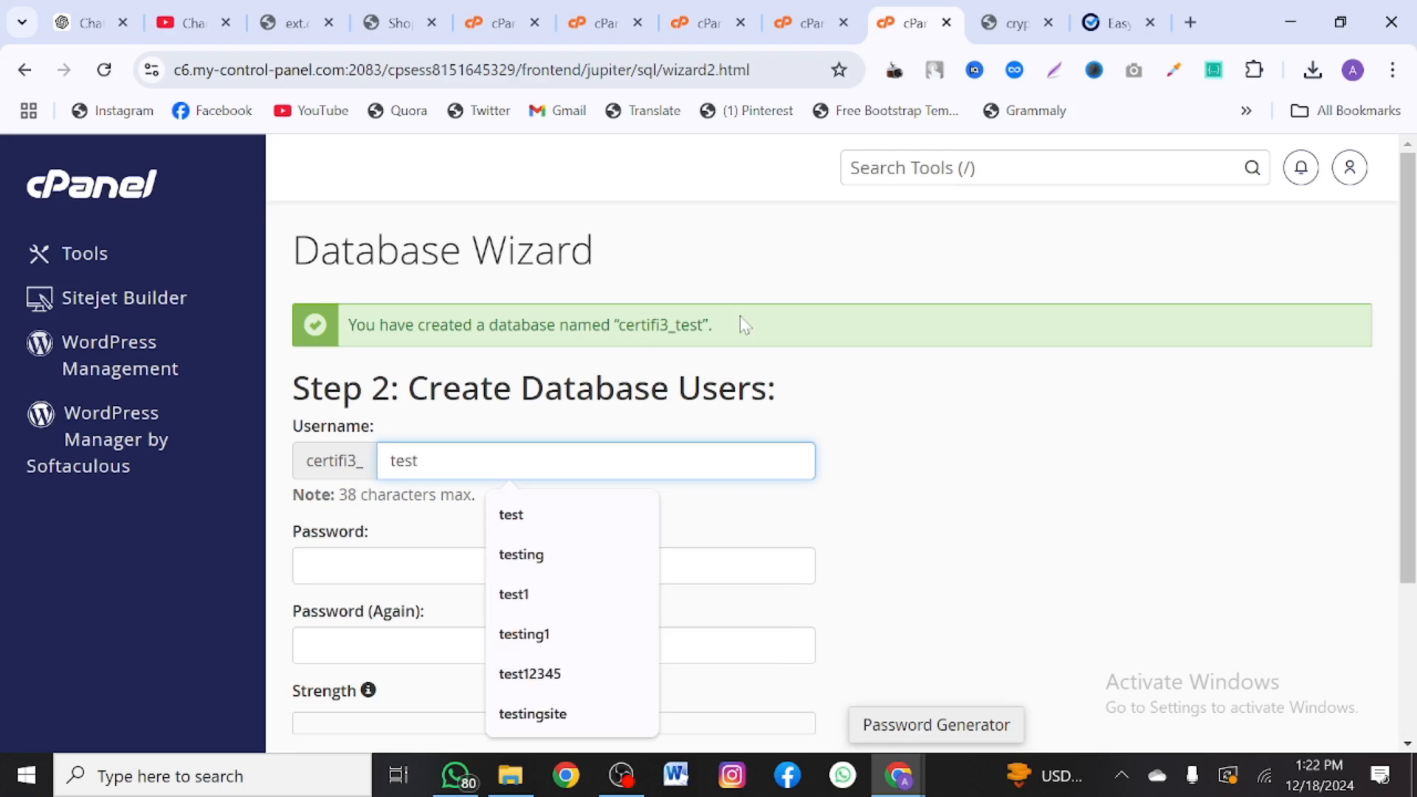
pyautogui.moveTo(703, 325); pyautogui.dragTo(626, 325)
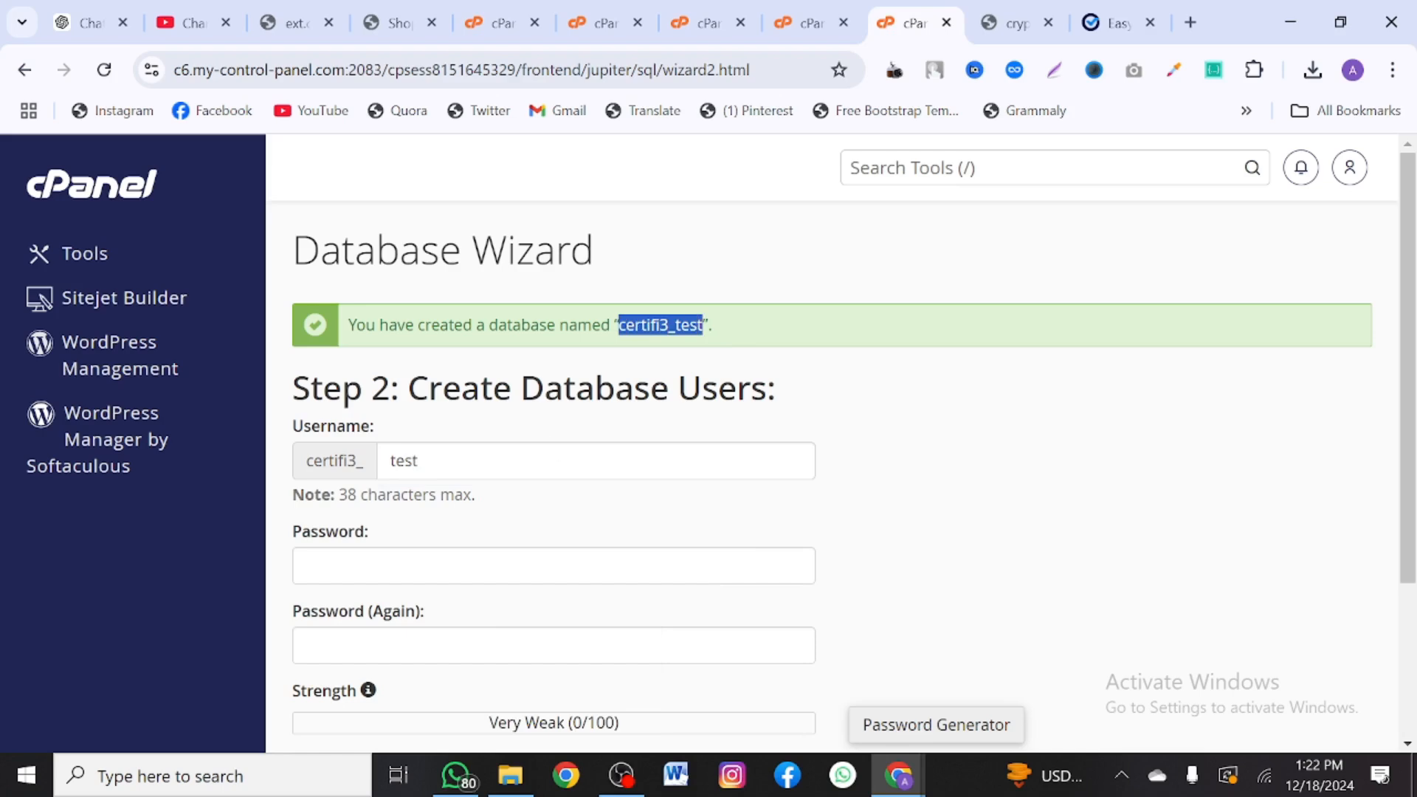
pyautogui.click(502, 569)
pyautogui.hotkey('ctrl', 'v')
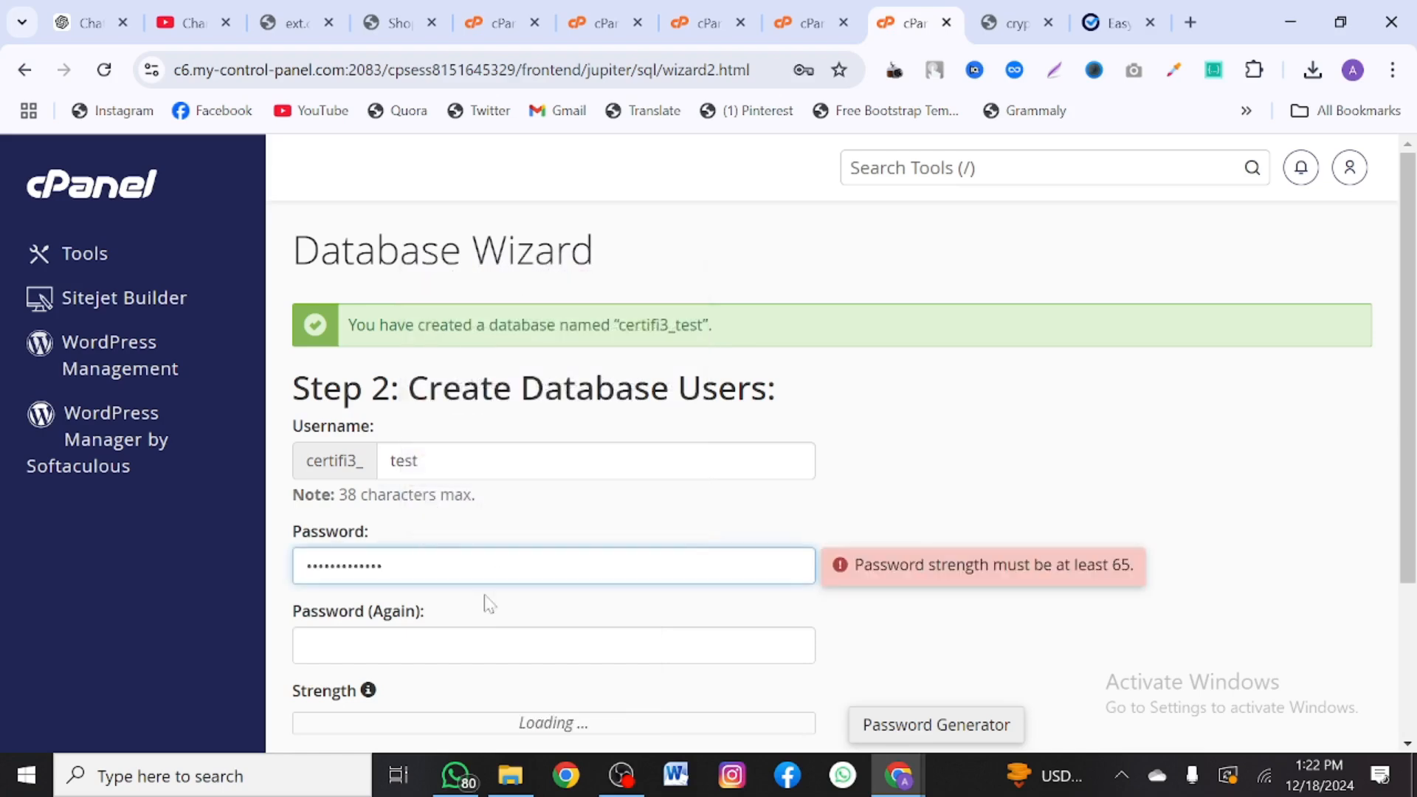
pyautogui.scroll(-2, 504, 626)
pyautogui.click(424, 477)
pyautogui.hotkey('ctrl', 'v')
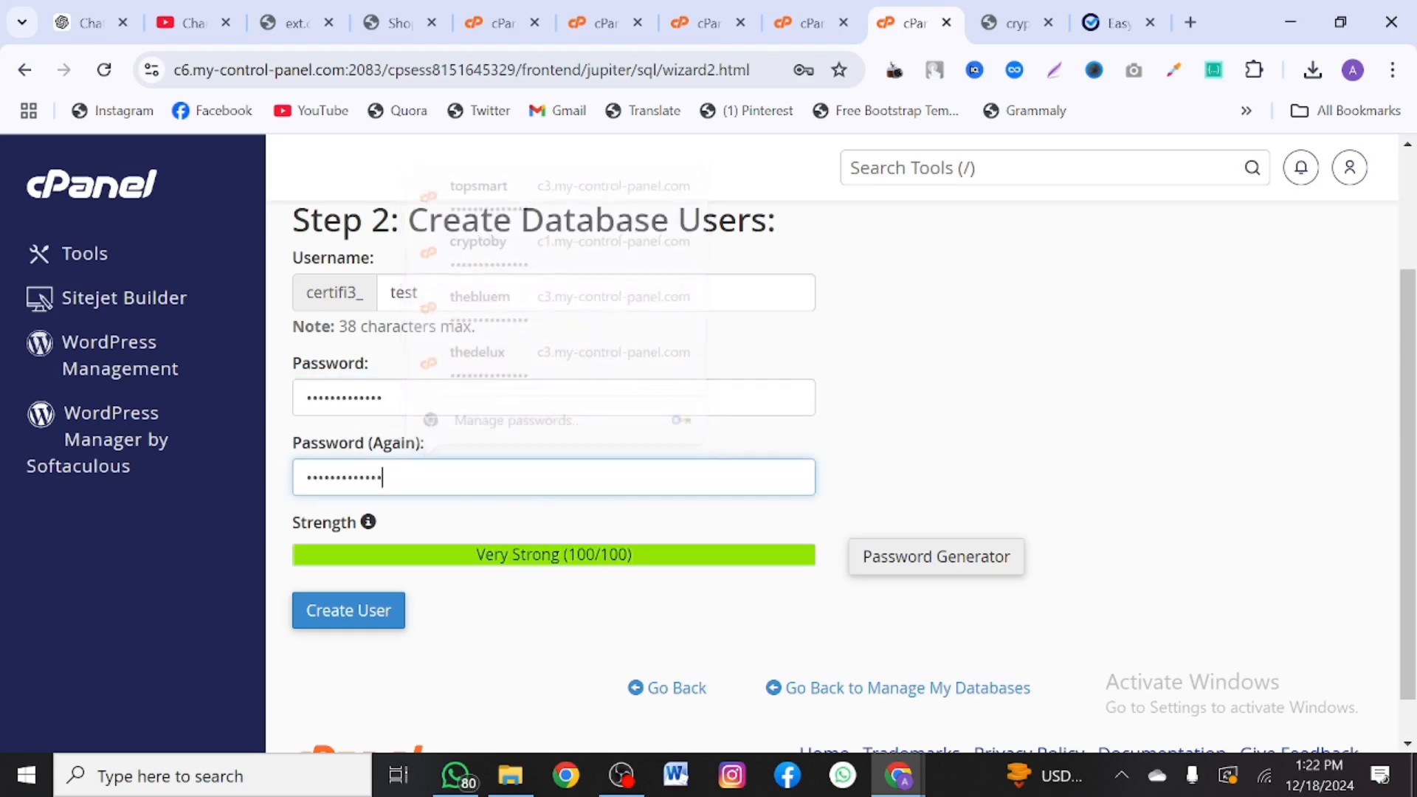
pyautogui.scroll(2, 432, 507)
pyautogui.scroll(-2, 386, 665)
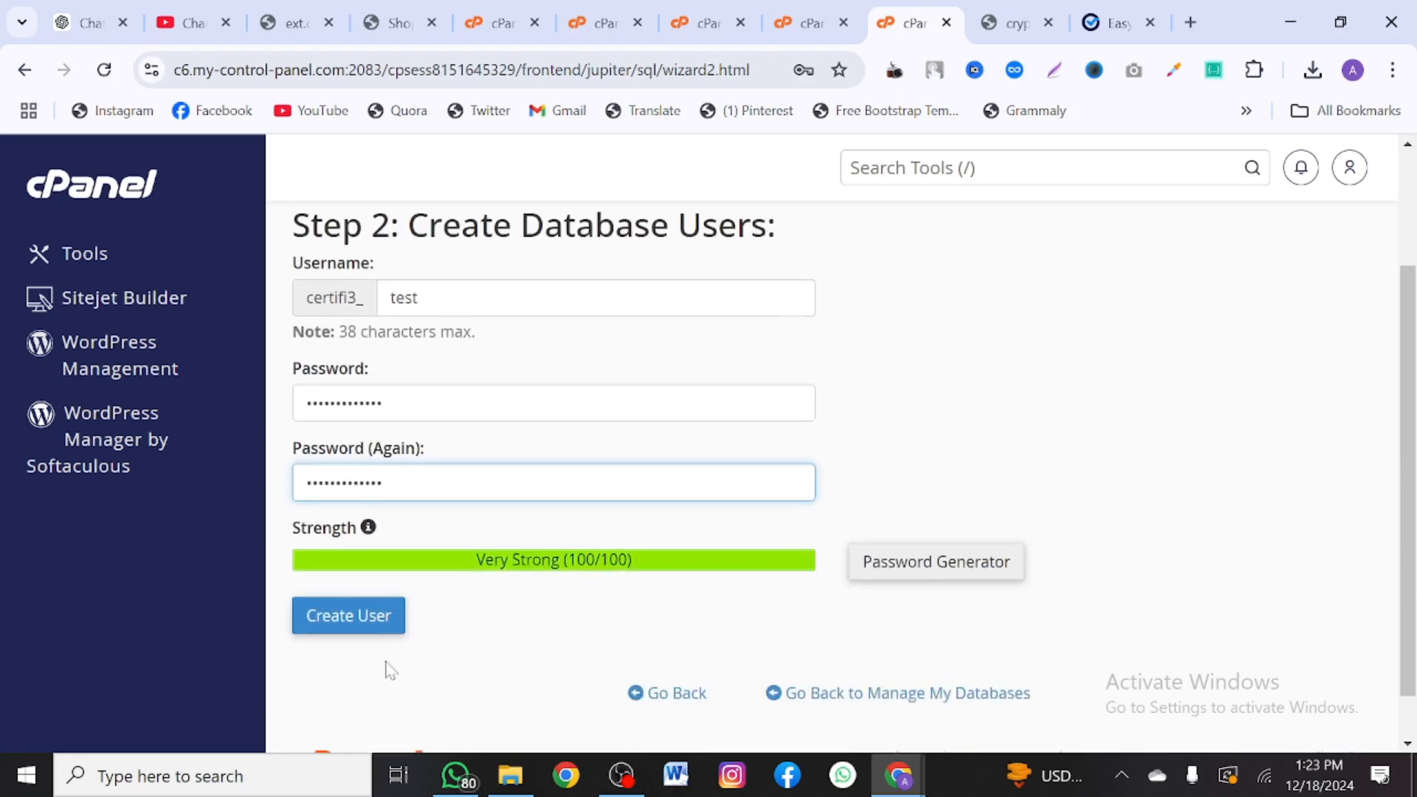
pyautogui.click(366, 608)
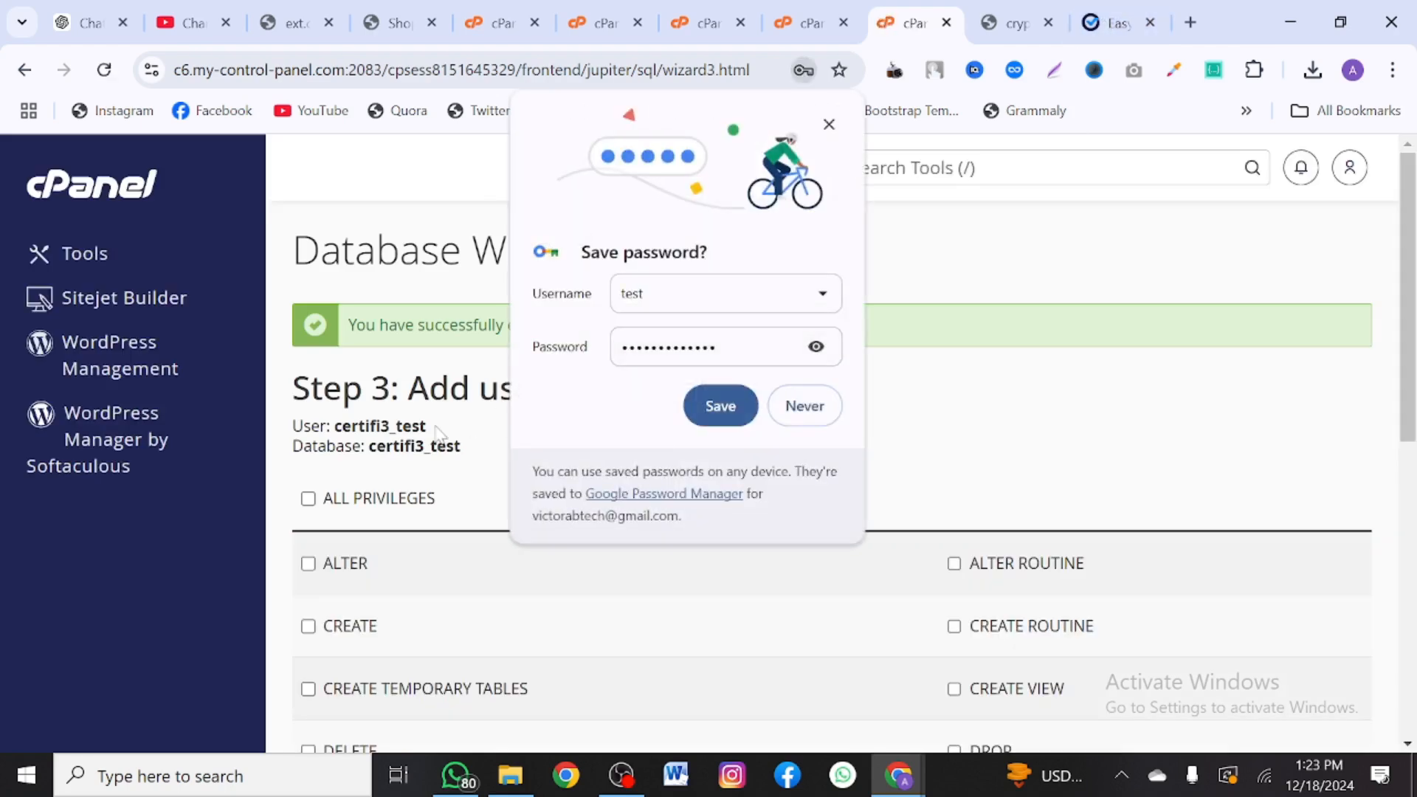
pyautogui.click(829, 124)
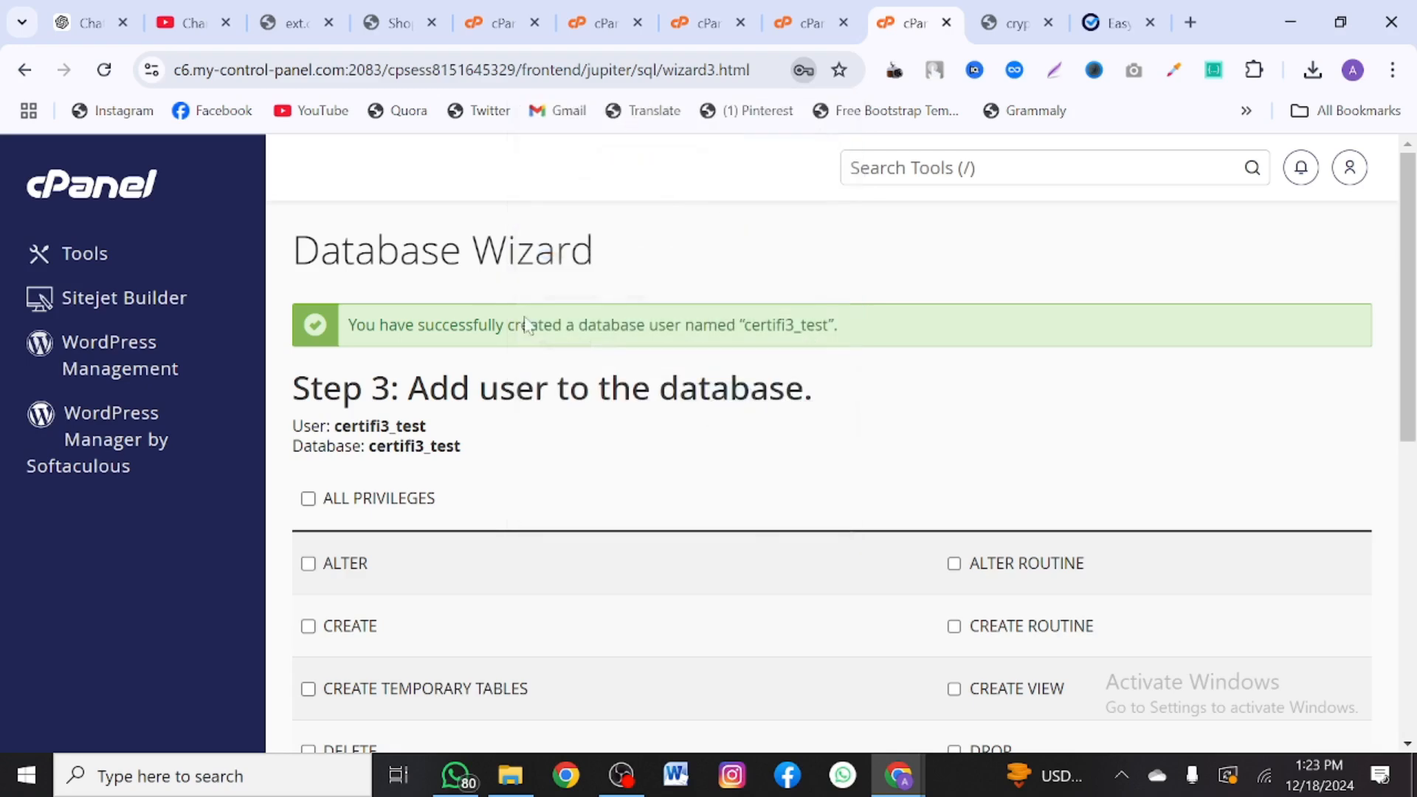
# - Grant certifi3_test ALL PRIVILEGES on the database and apply the changes
pyautogui.click(308, 499)
pyautogui.scroll(-8, 342, 616)
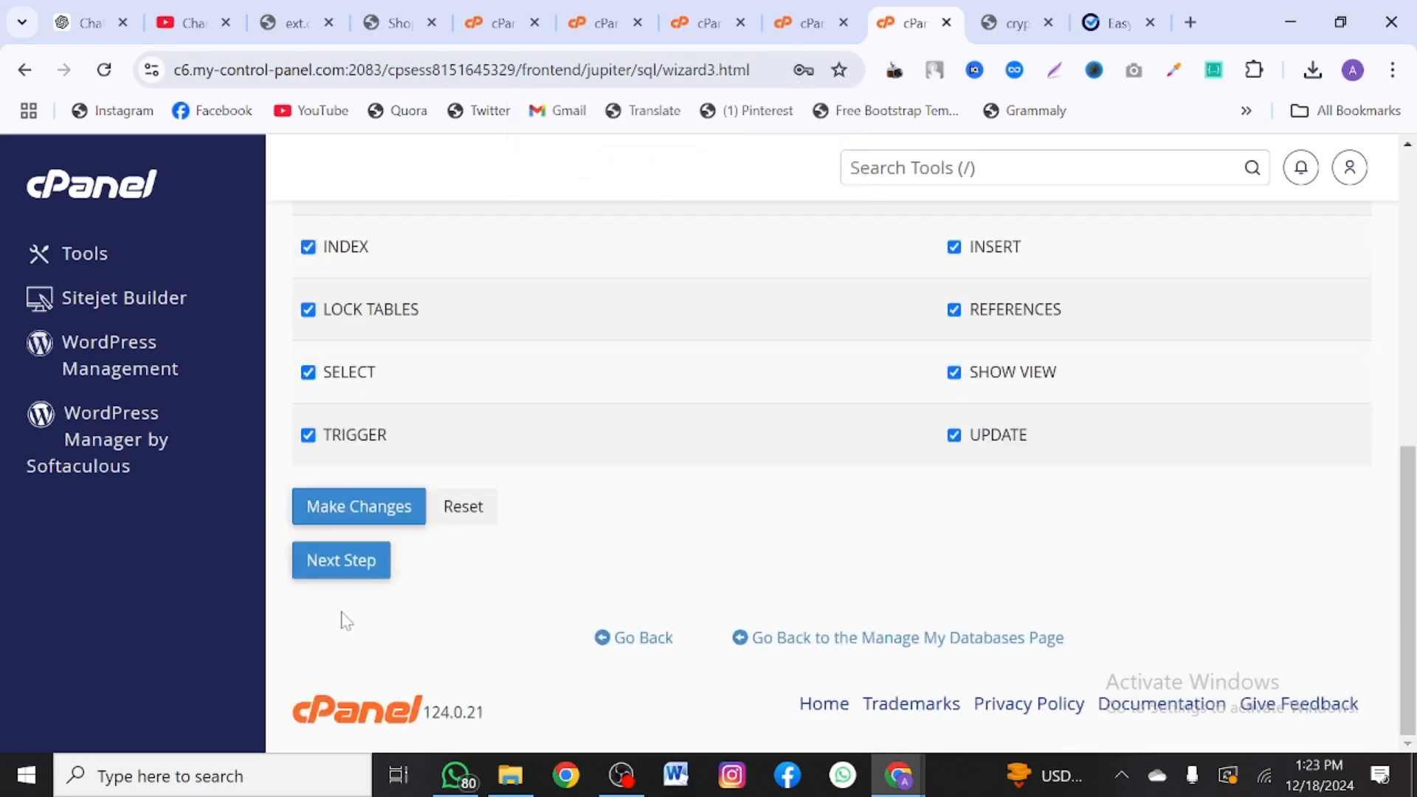
pyautogui.click(350, 524)
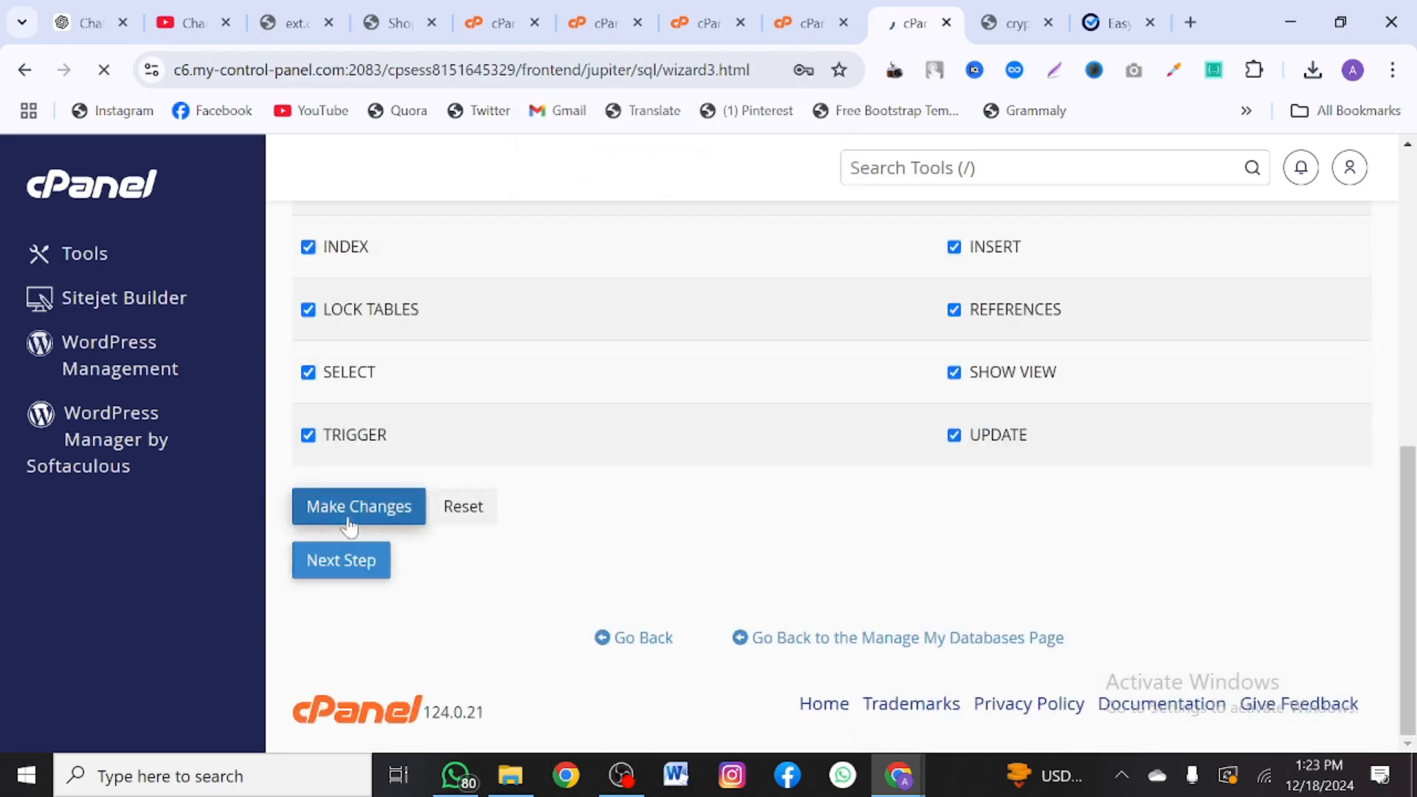
pyautogui.click(1108, 22)
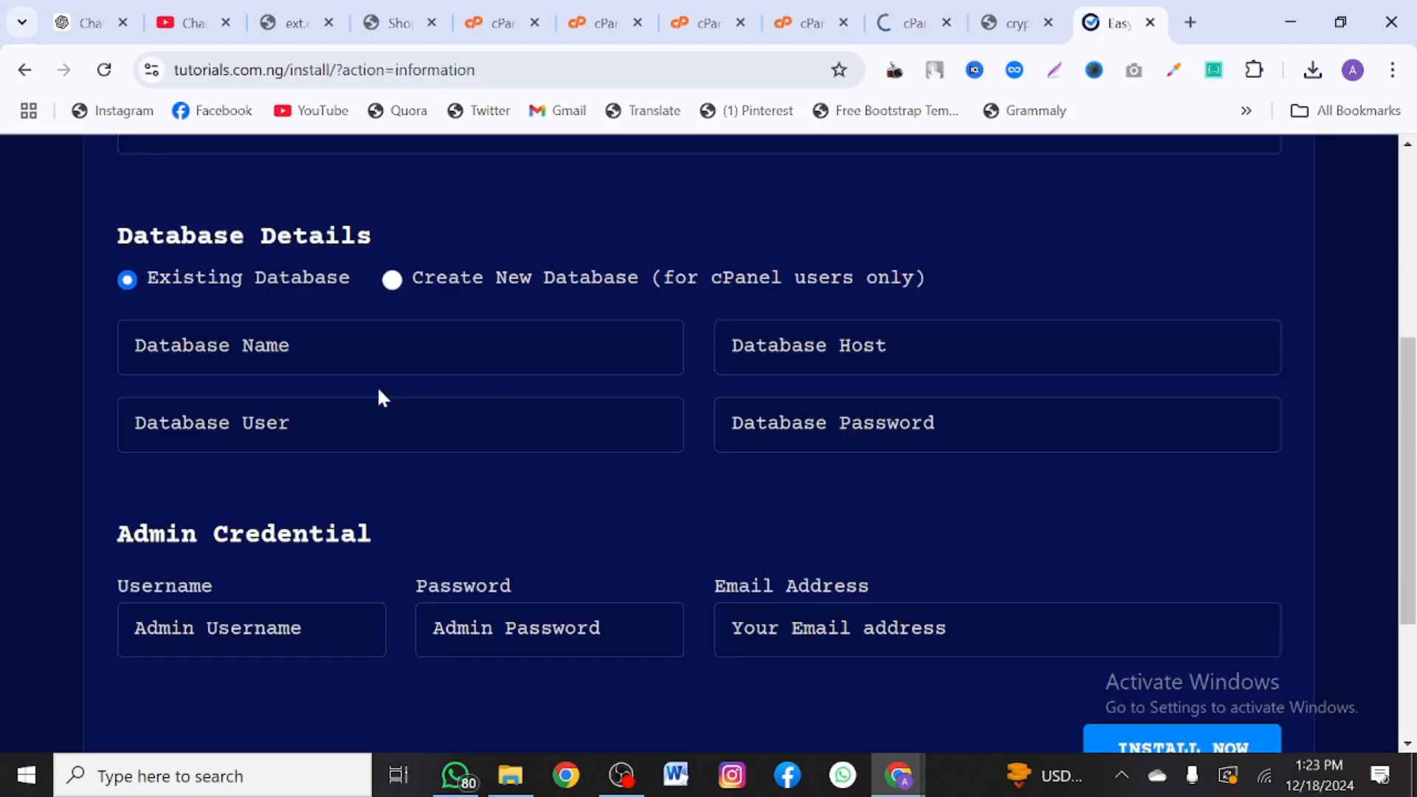
# - Fill the database details: name and user certifi3_test, its password, host localhost
pyautogui.click(378, 354)
pyautogui.write('certifi3_test')
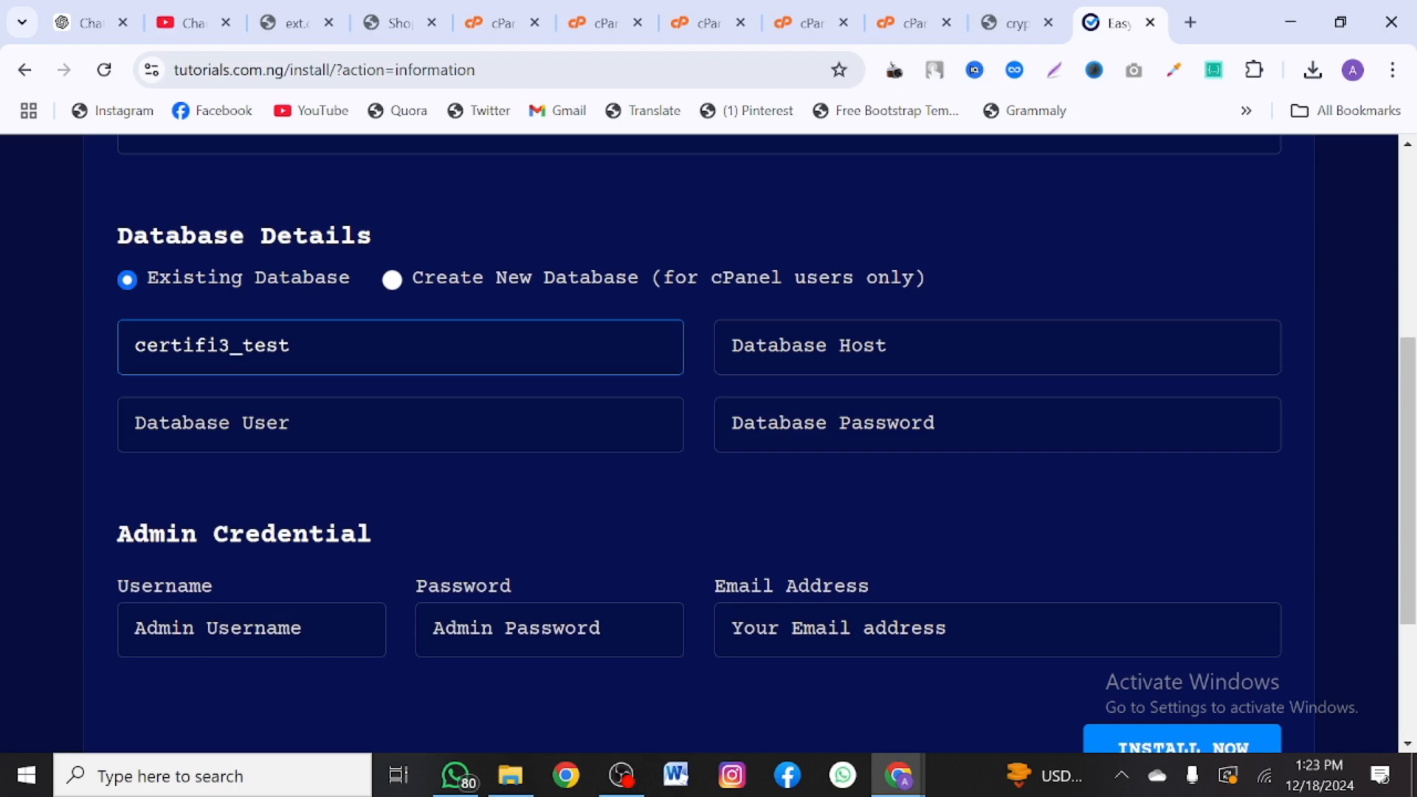
pyautogui.click(378, 424)
pyautogui.write('certifi3_test')
pyautogui.click(945, 424)
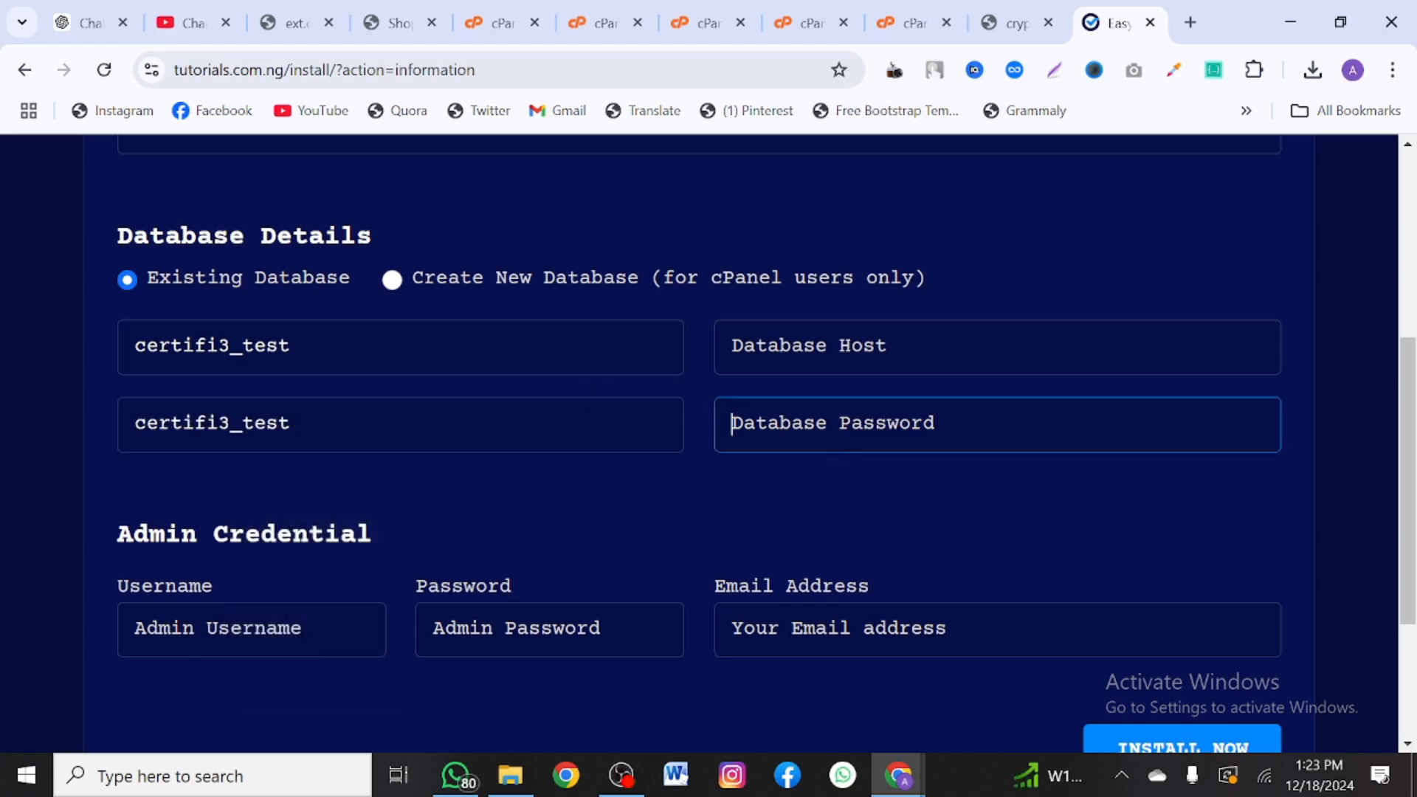
pyautogui.hotkey('ctrl', 'v')
pyautogui.click(875, 349)
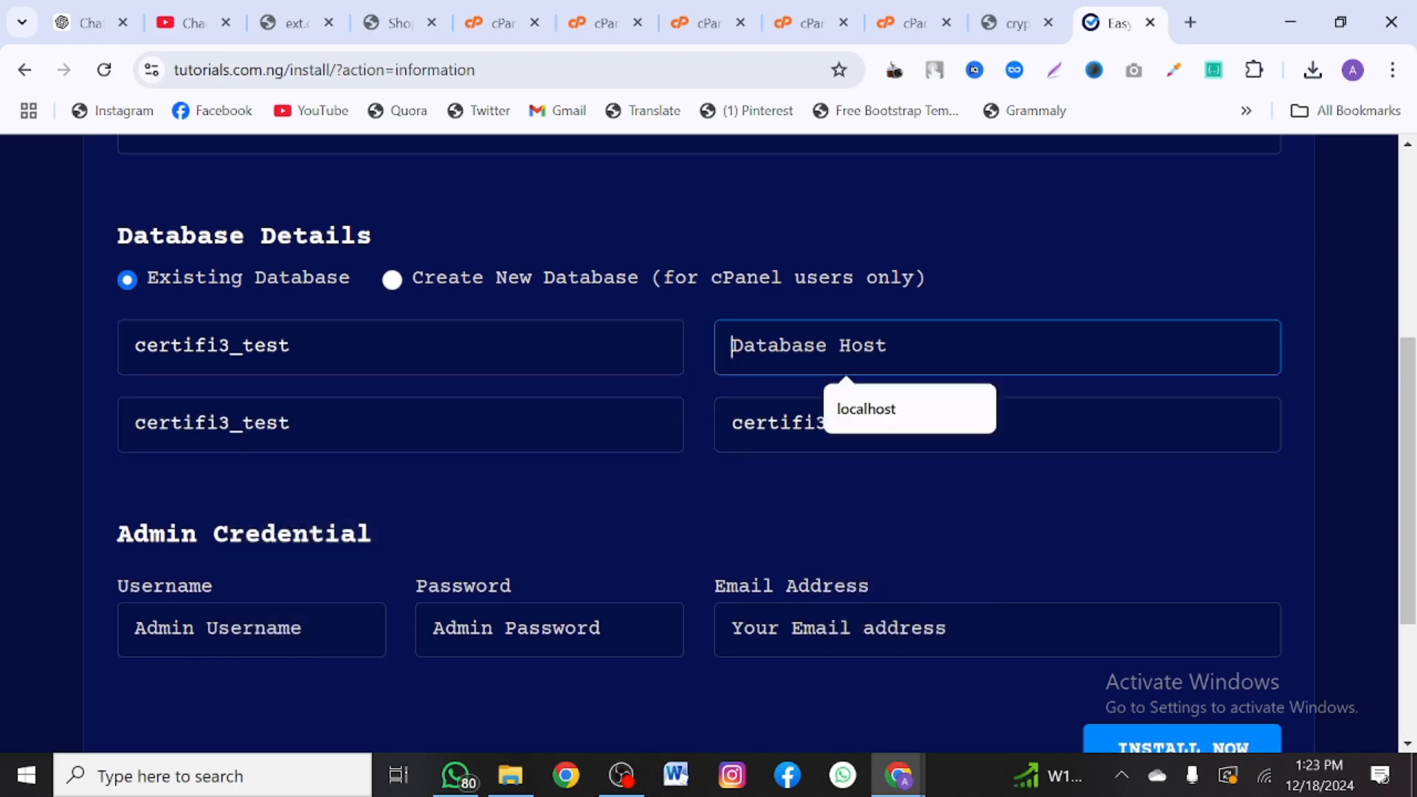
pyautogui.click(875, 409)
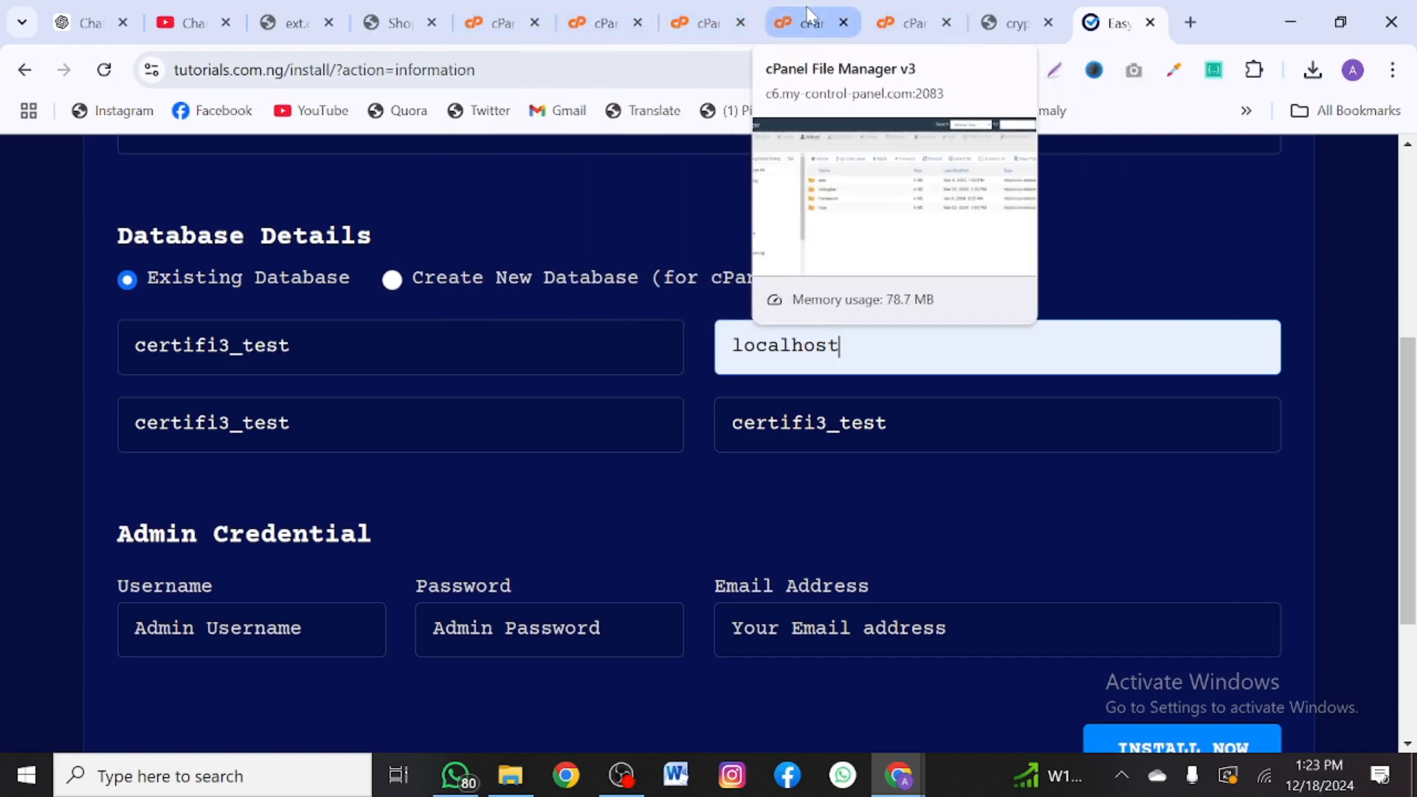
pyautogui.click(889, 10)
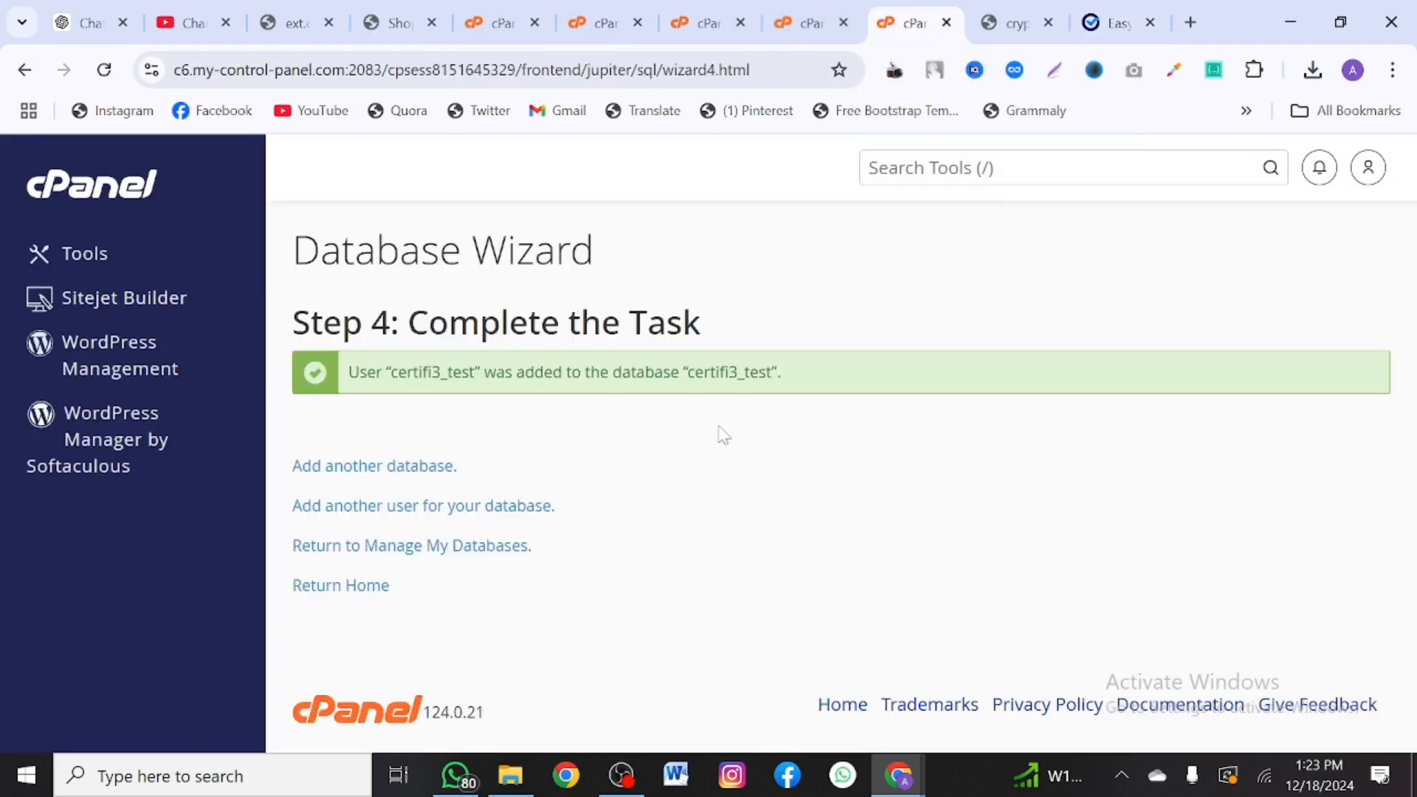
pyautogui.click(1097, 10)
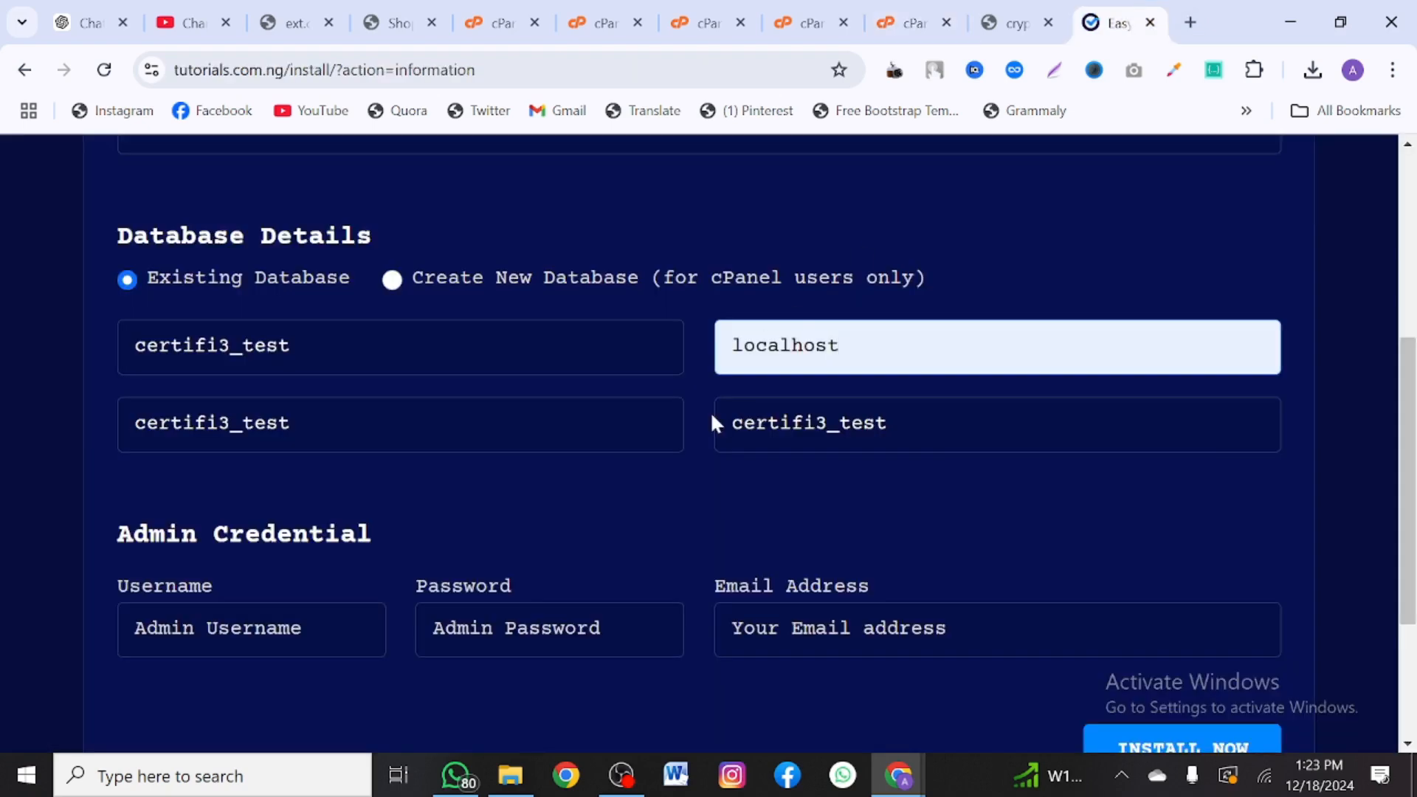
# - Enter admin username Admin, the admin password and email, then start the installation
pyautogui.scroll(-3, 713, 418)
pyautogui.click(273, 414)
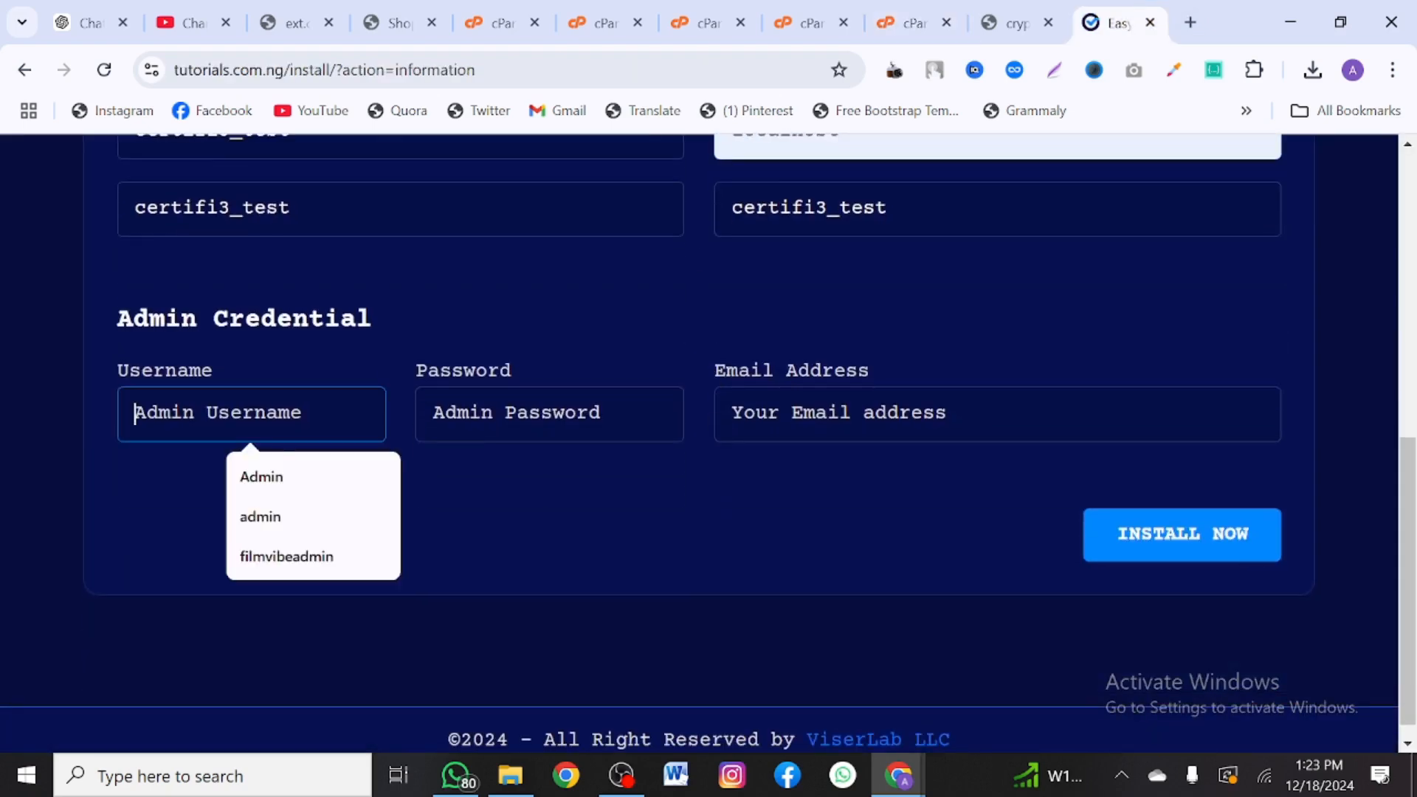
pyautogui.click(282, 479)
pyautogui.press('Tab')
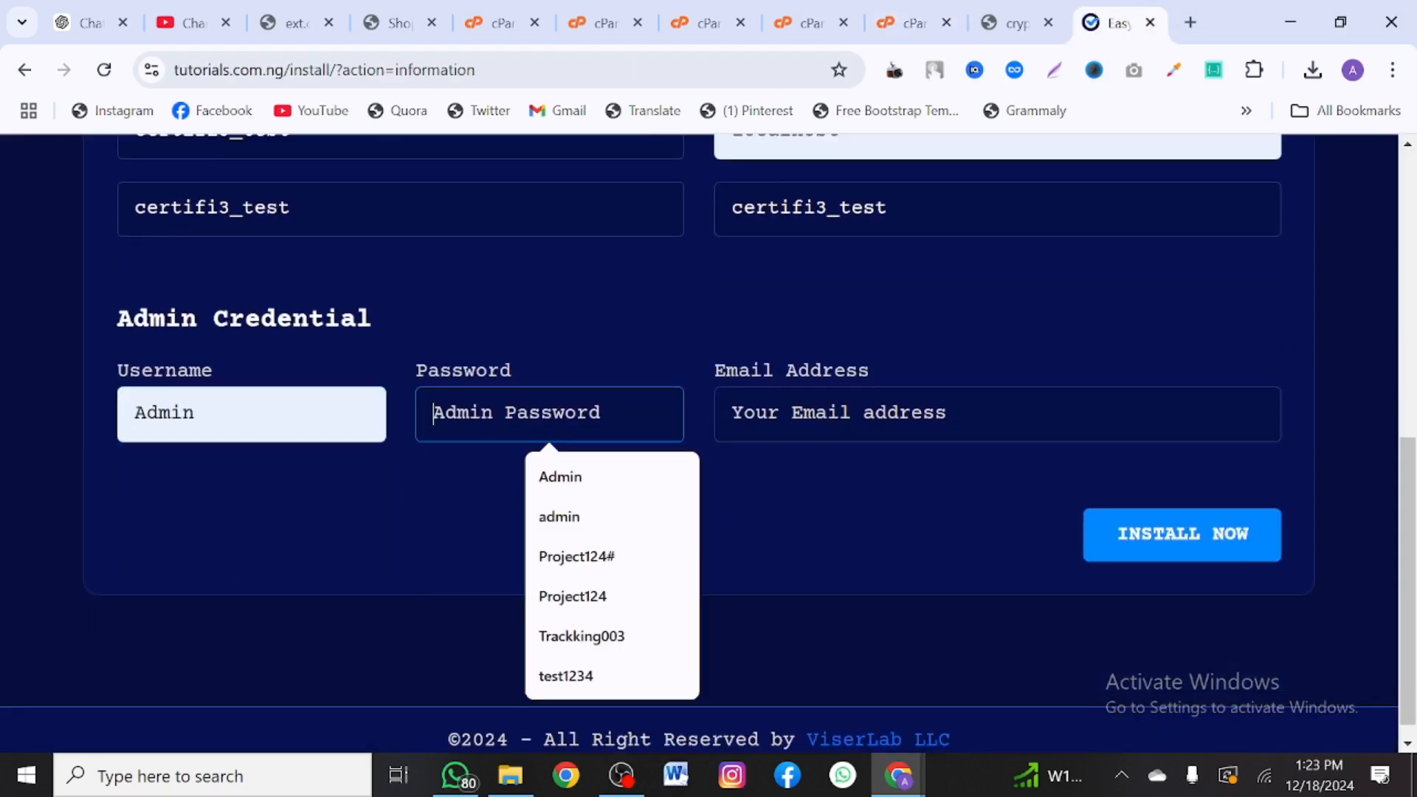
pyautogui.click(595, 490)
pyautogui.press('Tab')
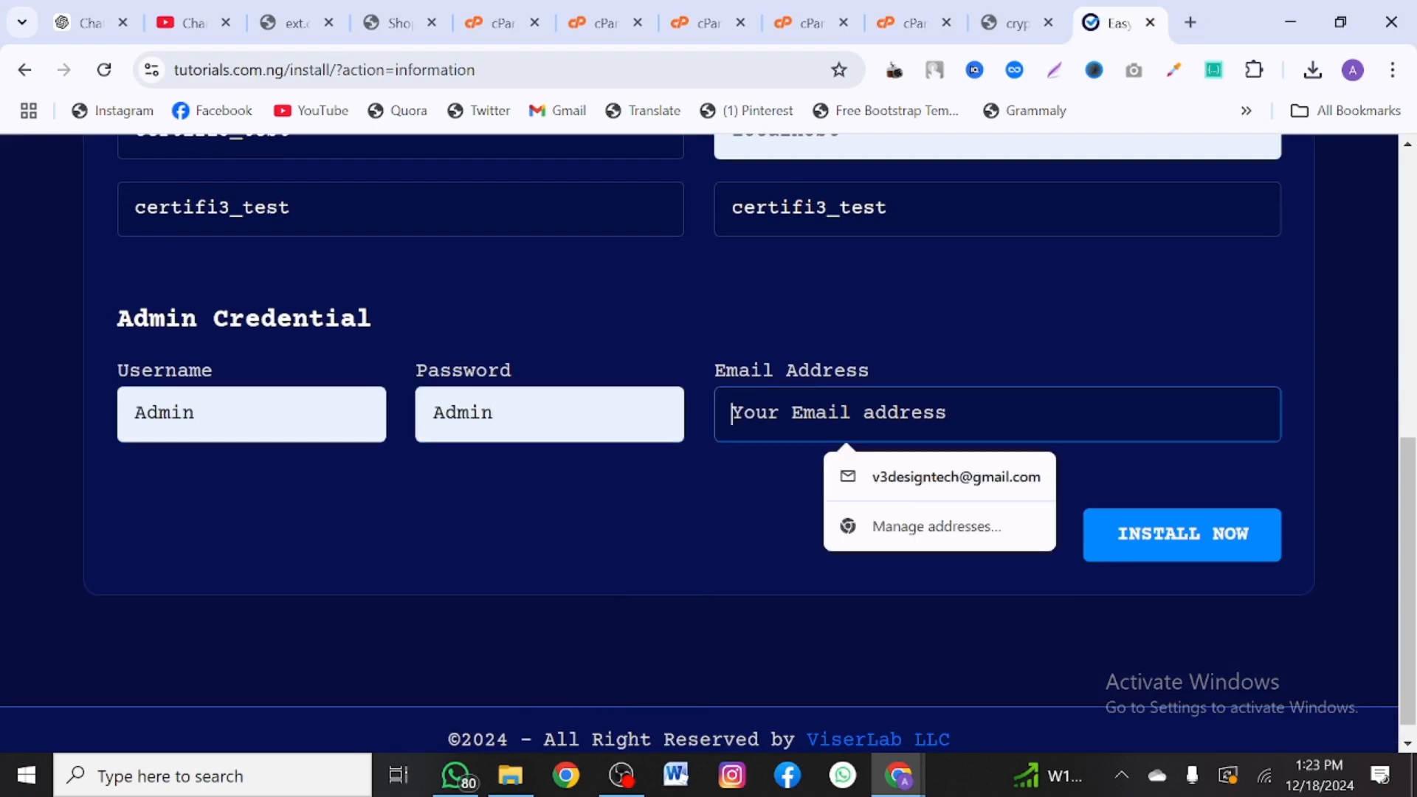
pyautogui.click(915, 477)
pyautogui.scroll(8, 1047, 443)
pyautogui.scroll(-7, 1052, 450)
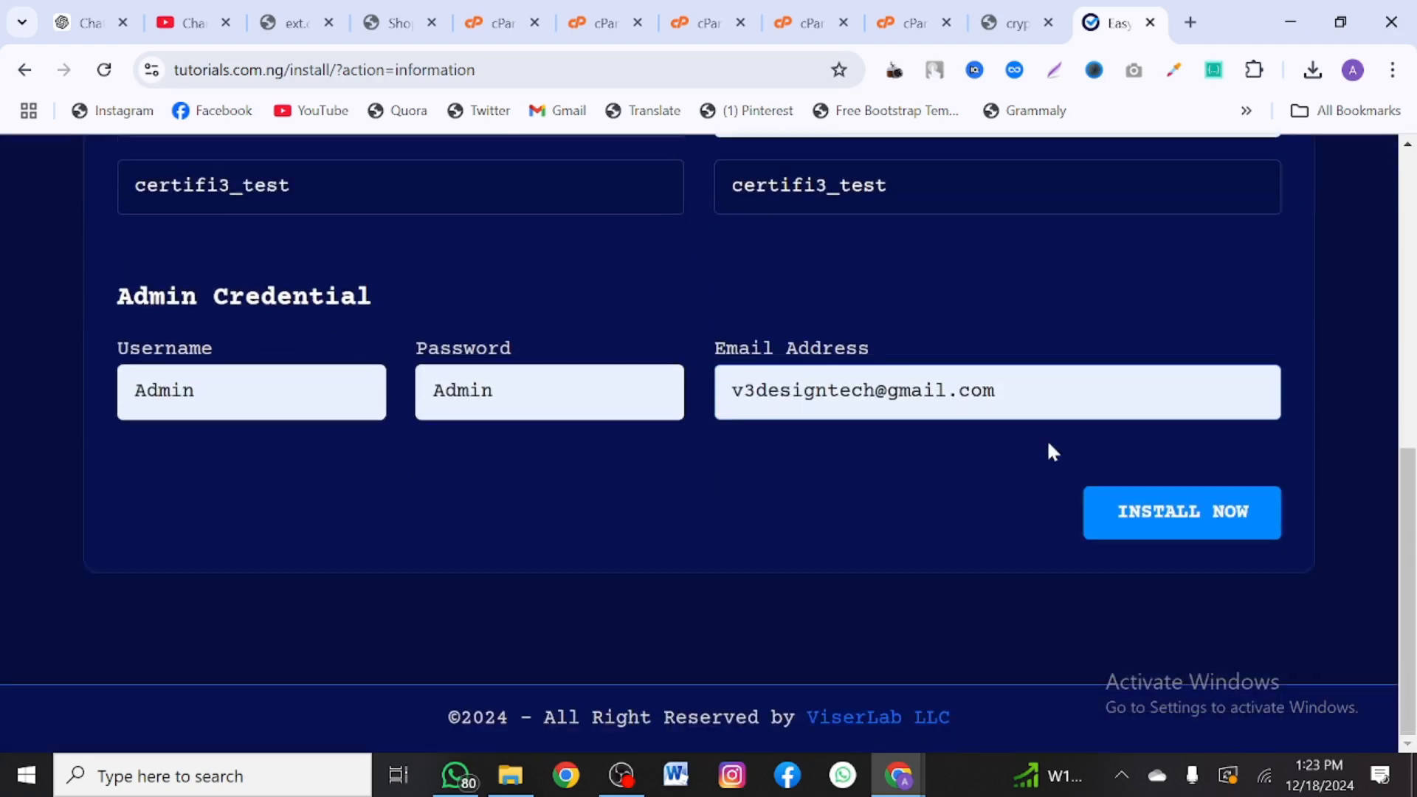
pyautogui.click(1156, 519)
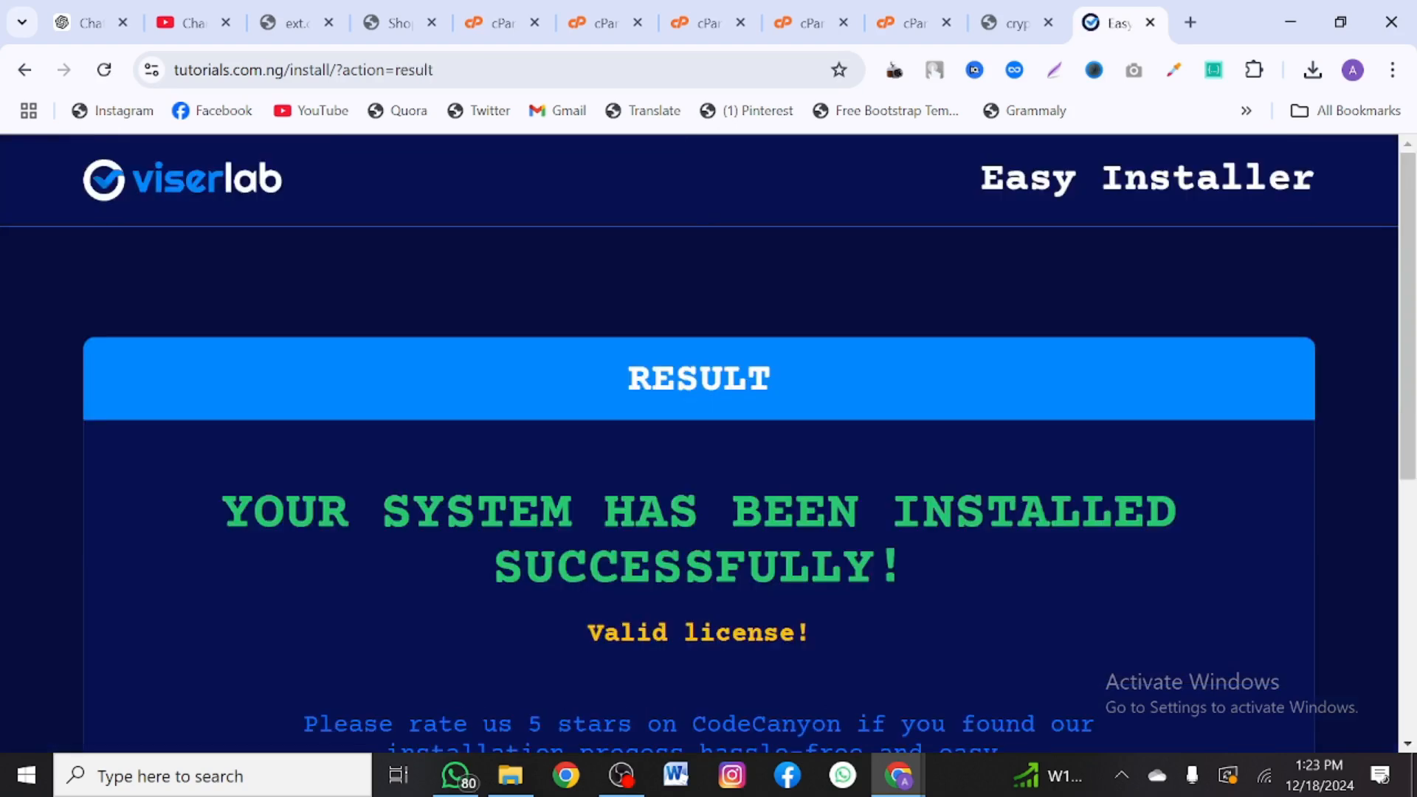
# - Read the install-success result and delete-install-folder notice, then return to File Manager
pyautogui.scroll(-1, 700, 443)
pyautogui.scroll(1, 700, 443)
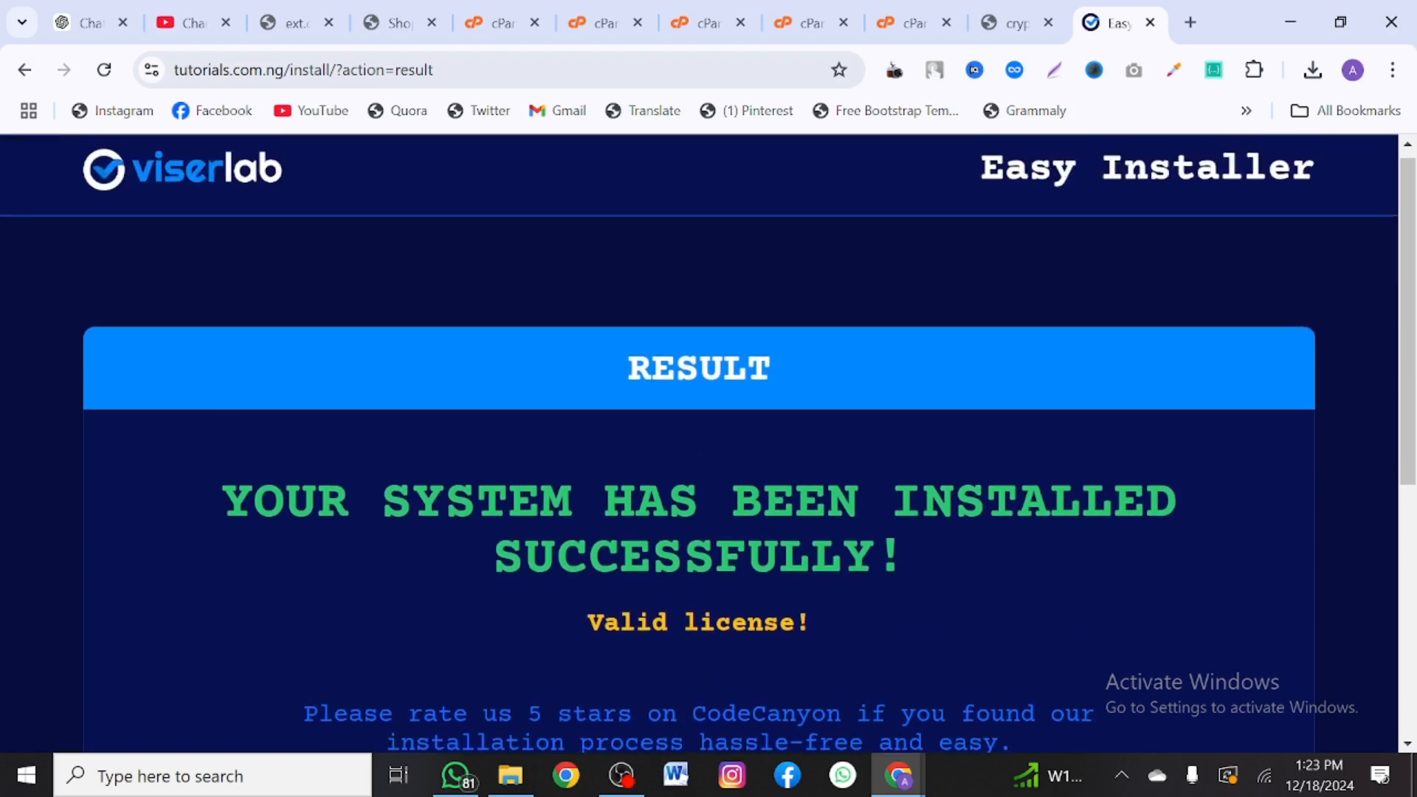
pyautogui.scroll(-3, 488, 659)
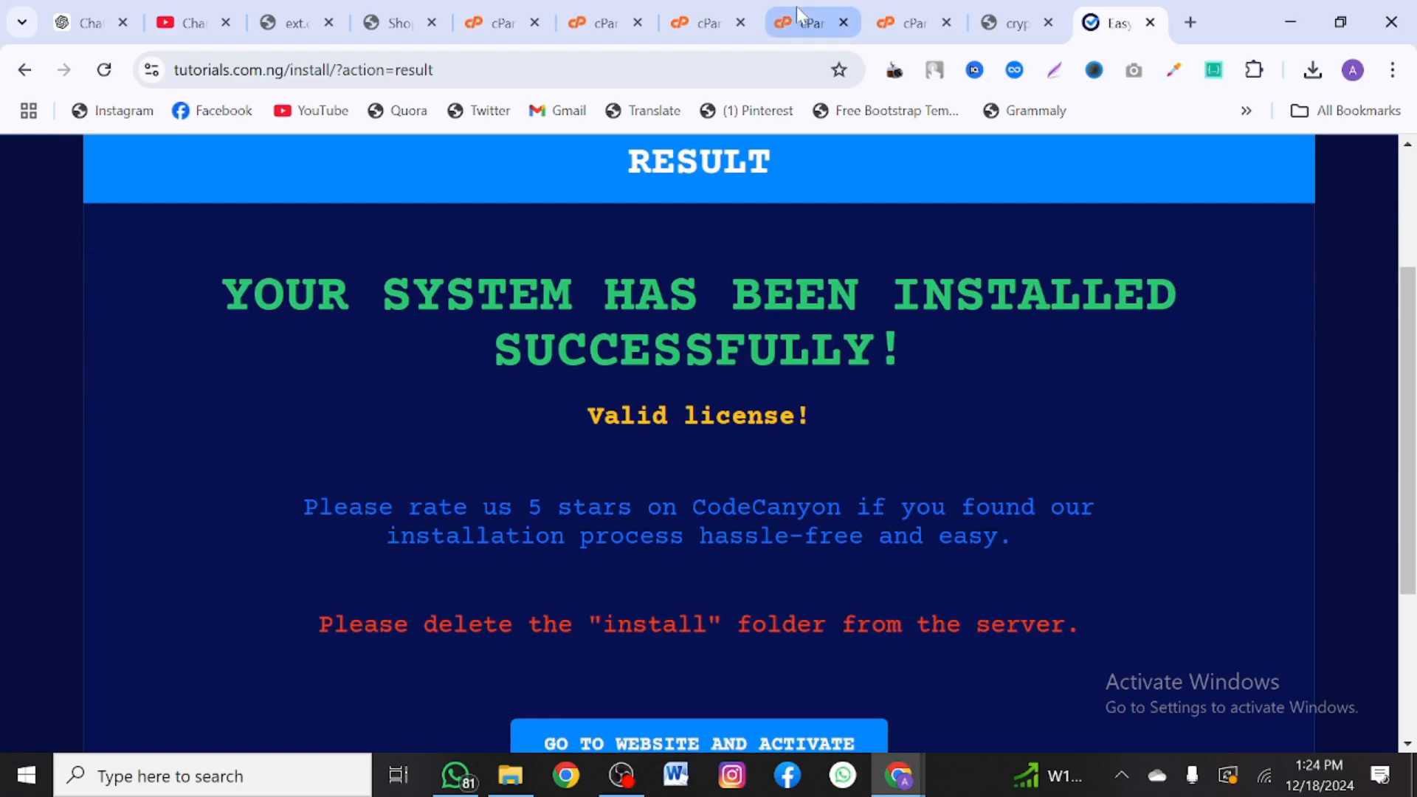
pyautogui.moveTo(722, 9)
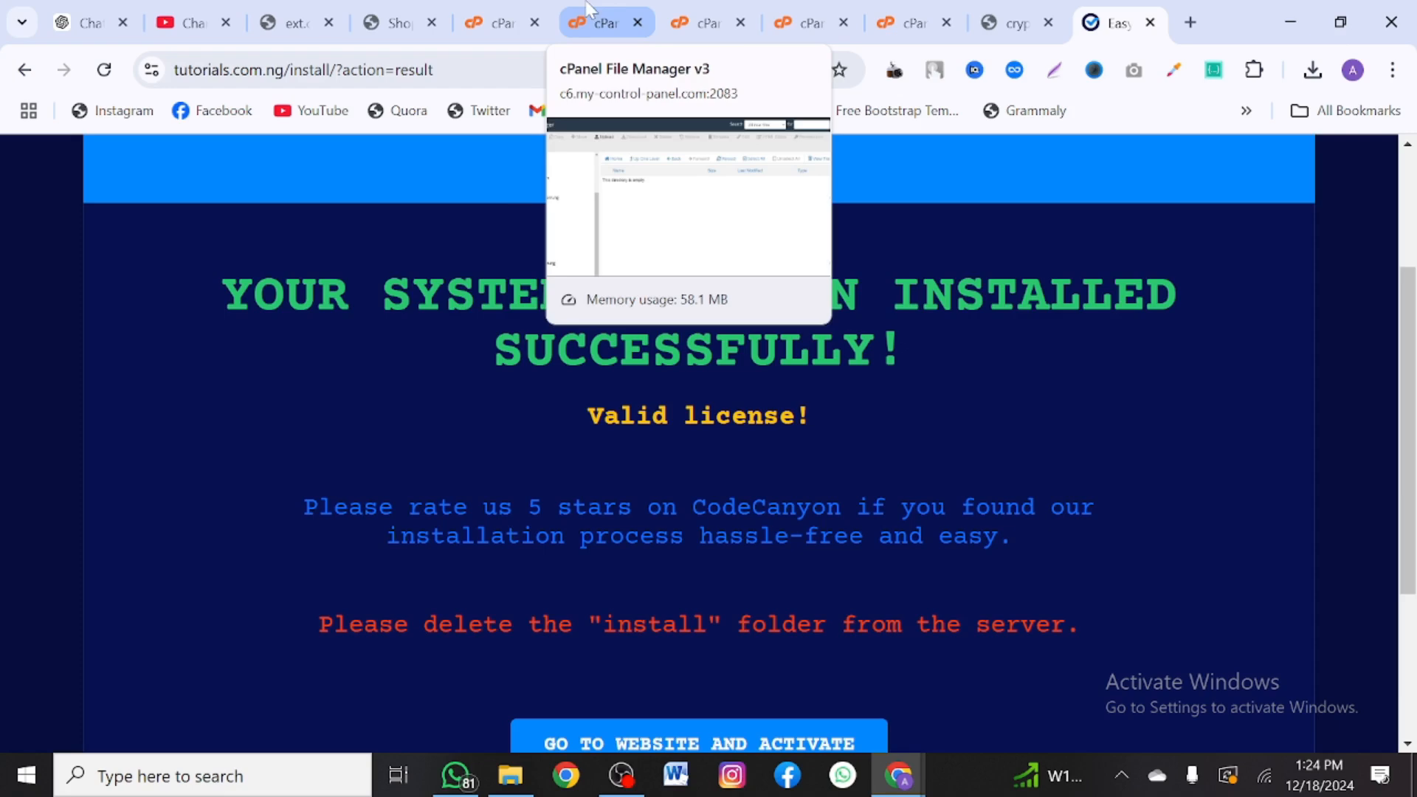
pyautogui.click(697, 22)
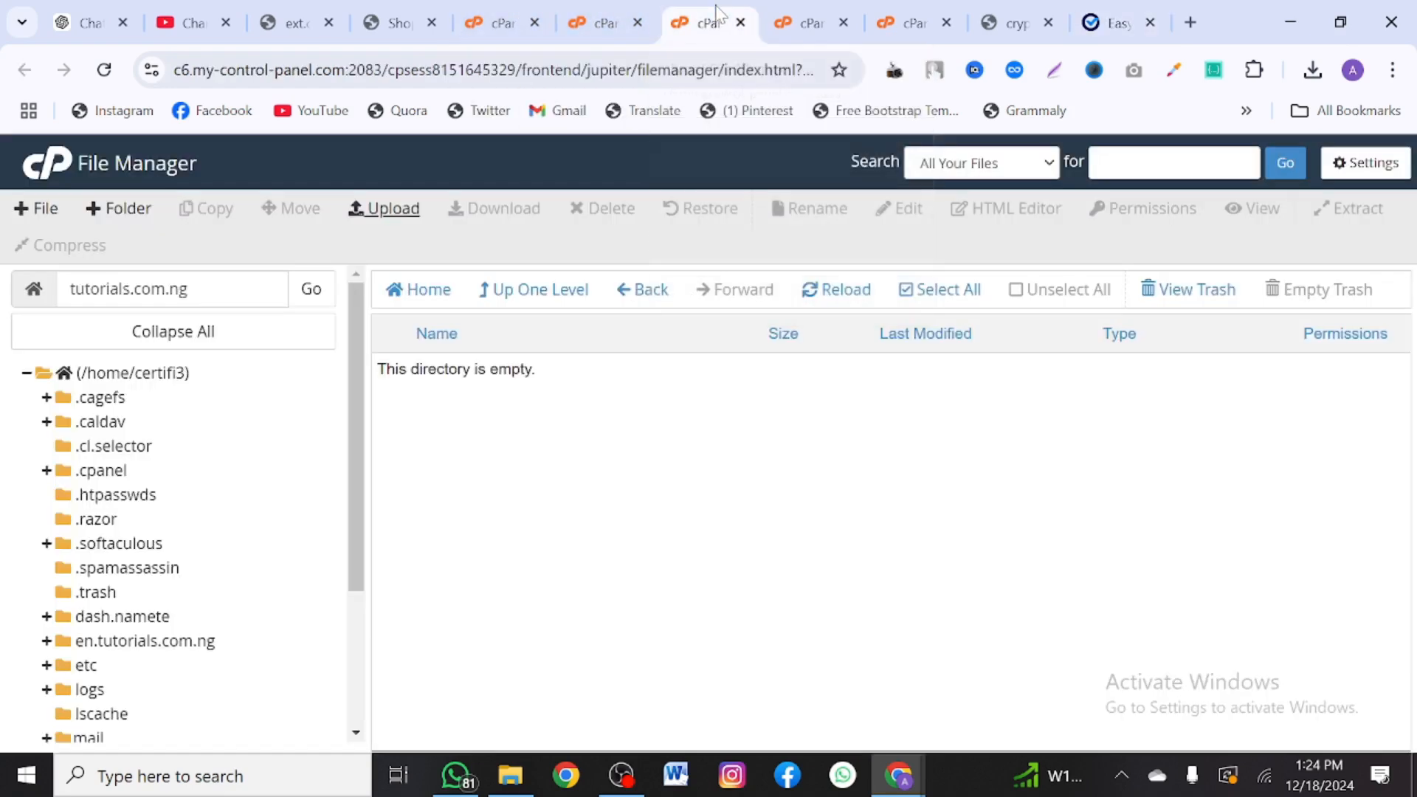
# - Permanently delete the install folder from tutorials.com.ng in File Manager, skipping the trash
pyautogui.click(797, 23)
pyautogui.click(536, 288)
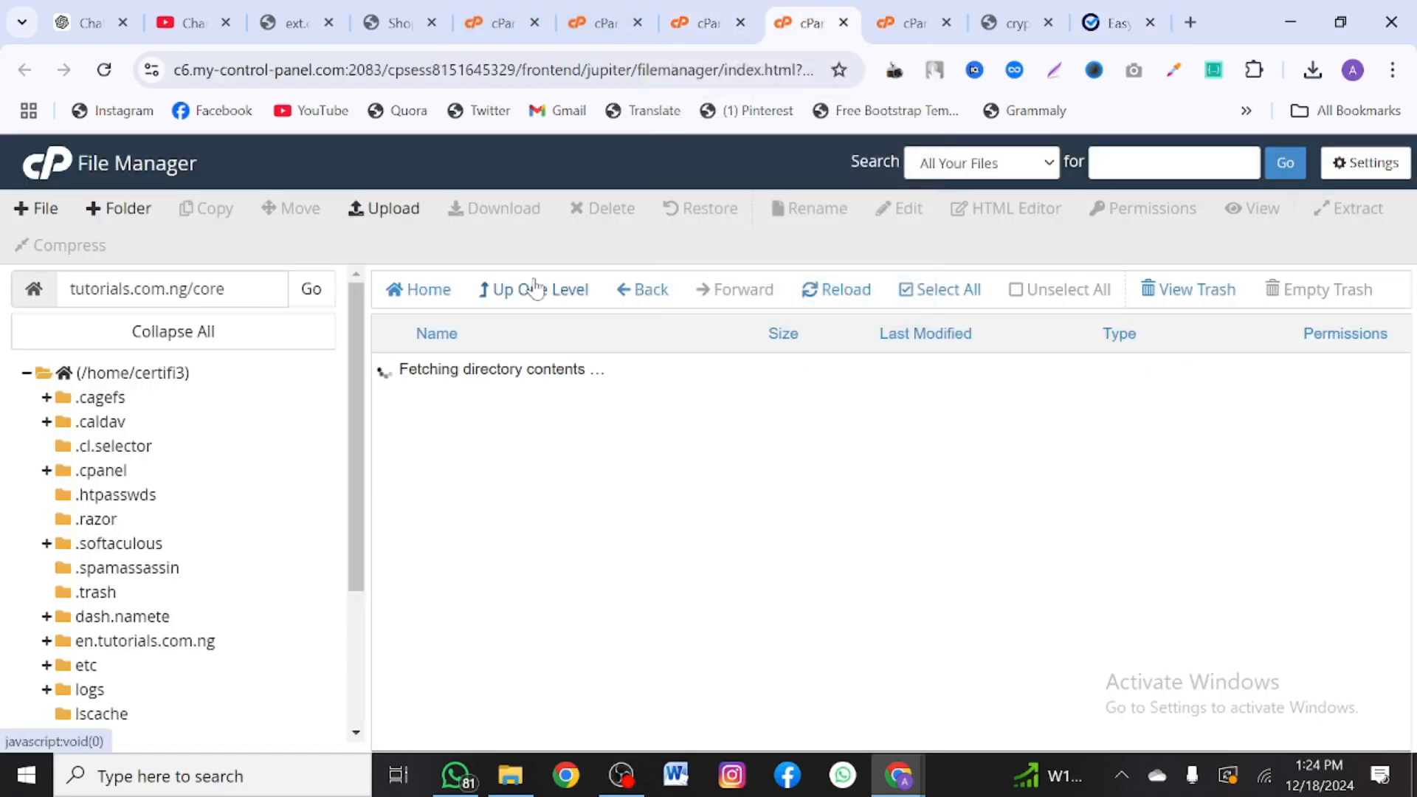
pyautogui.click(537, 288)
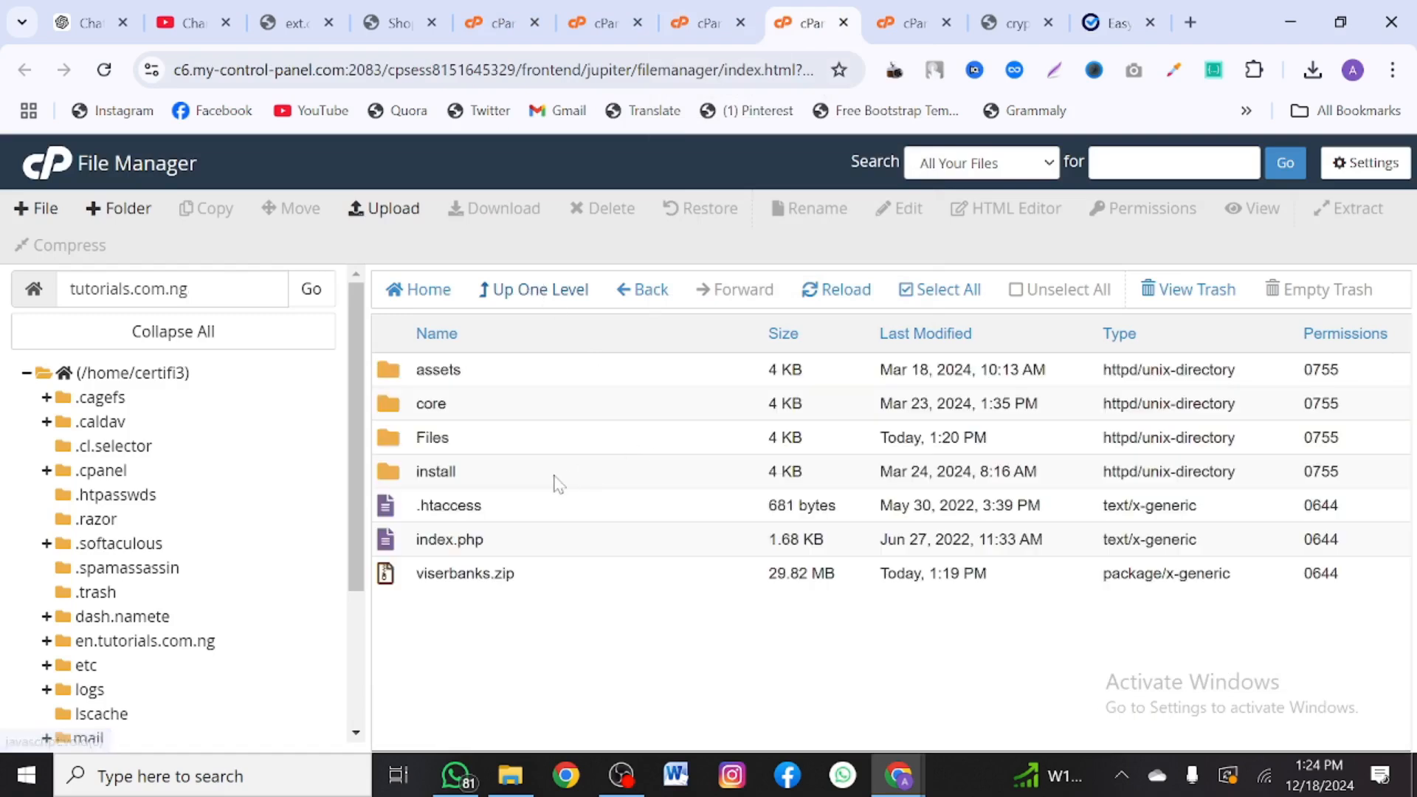
pyautogui.click(528, 481)
pyautogui.rightClick(528, 481)
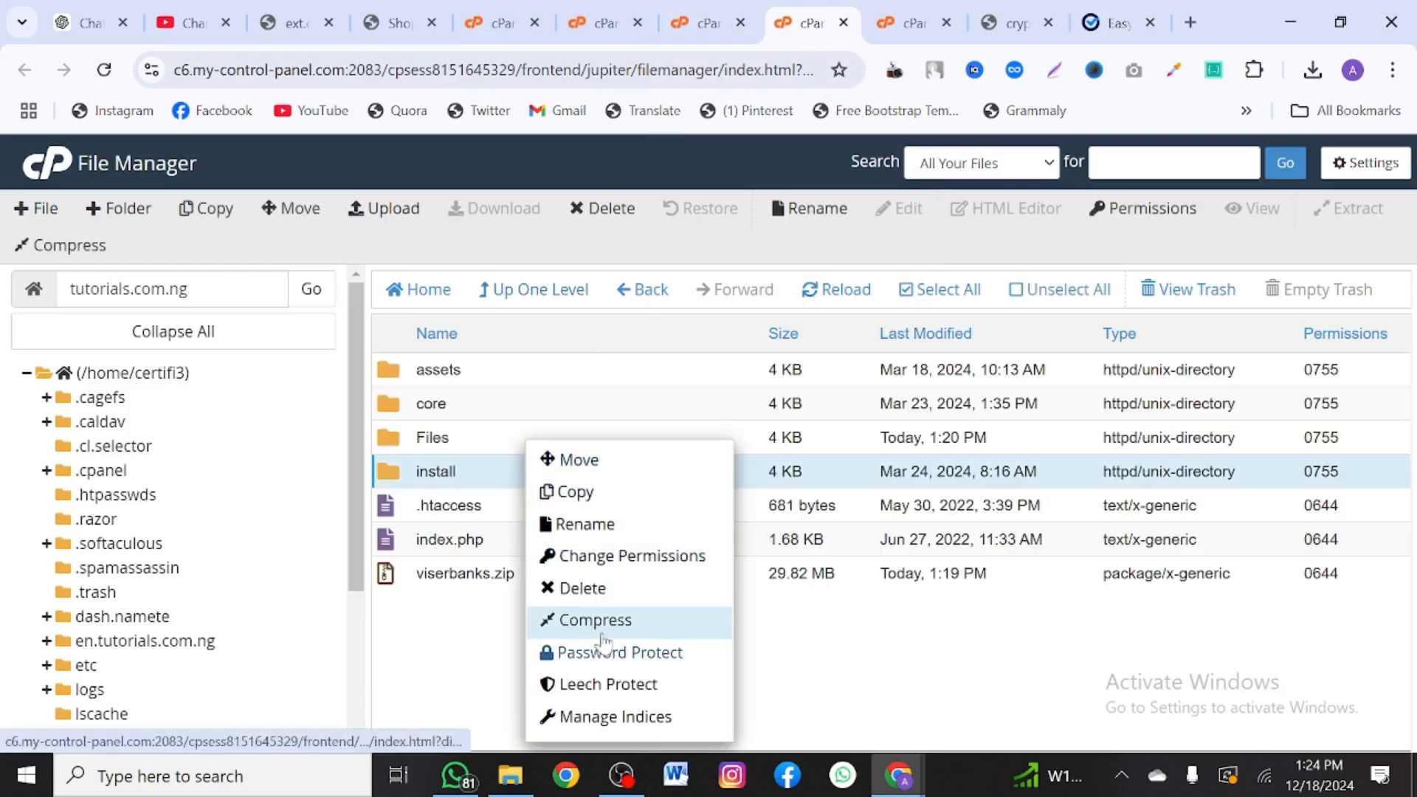
pyautogui.click(583, 589)
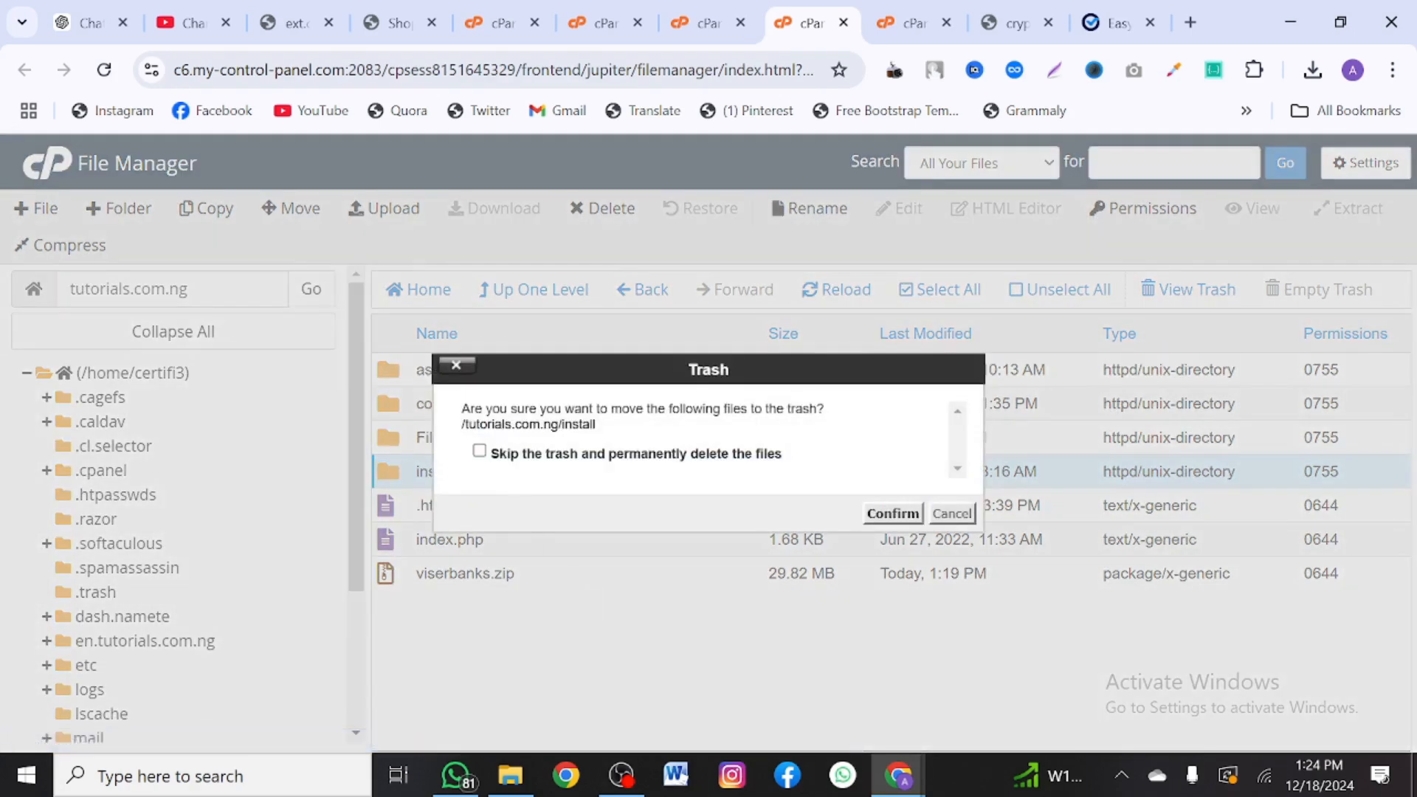
pyautogui.click(479, 453)
pyautogui.click(893, 513)
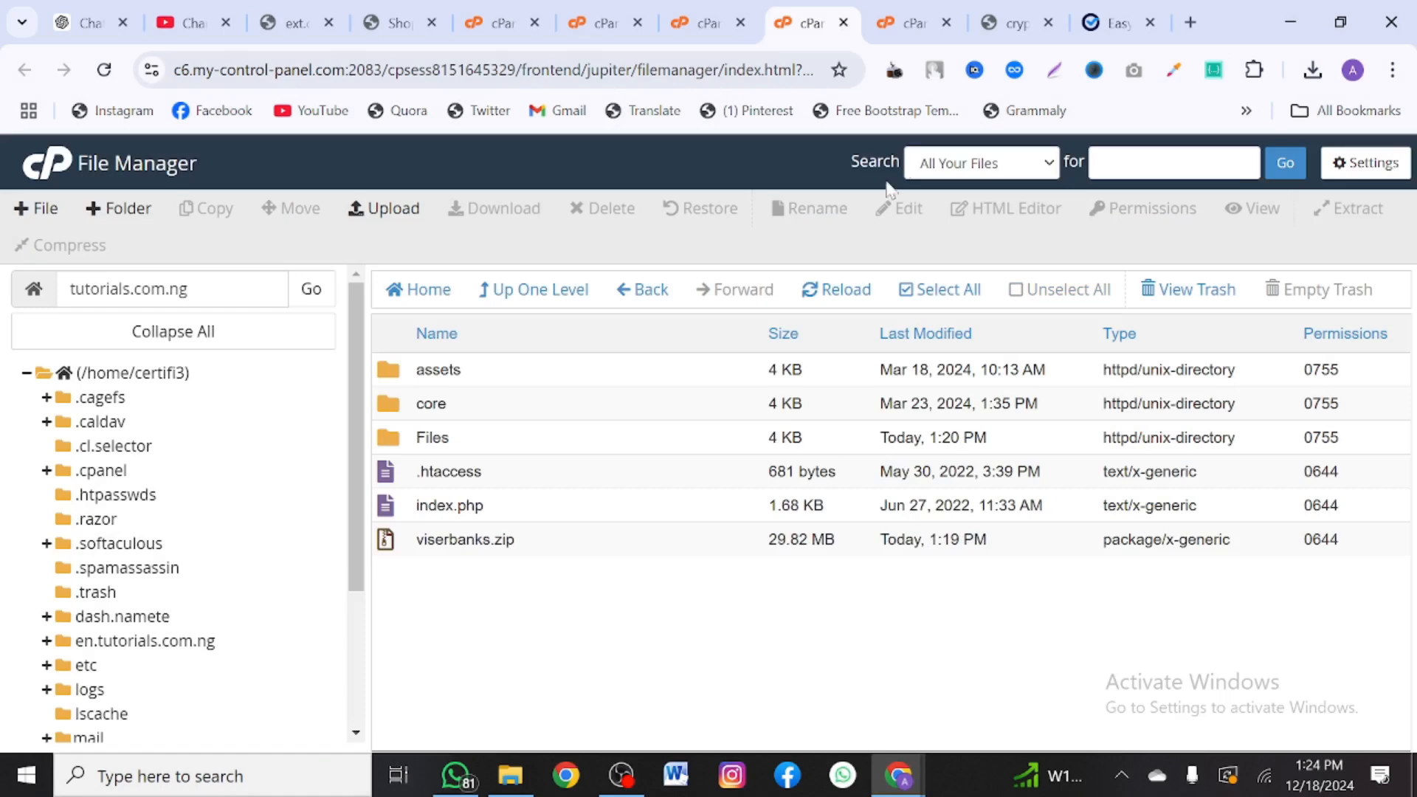
# - Load the tutorials.com.ng home page by removing install/?action=result from the address
pyautogui.click(1115, 22)
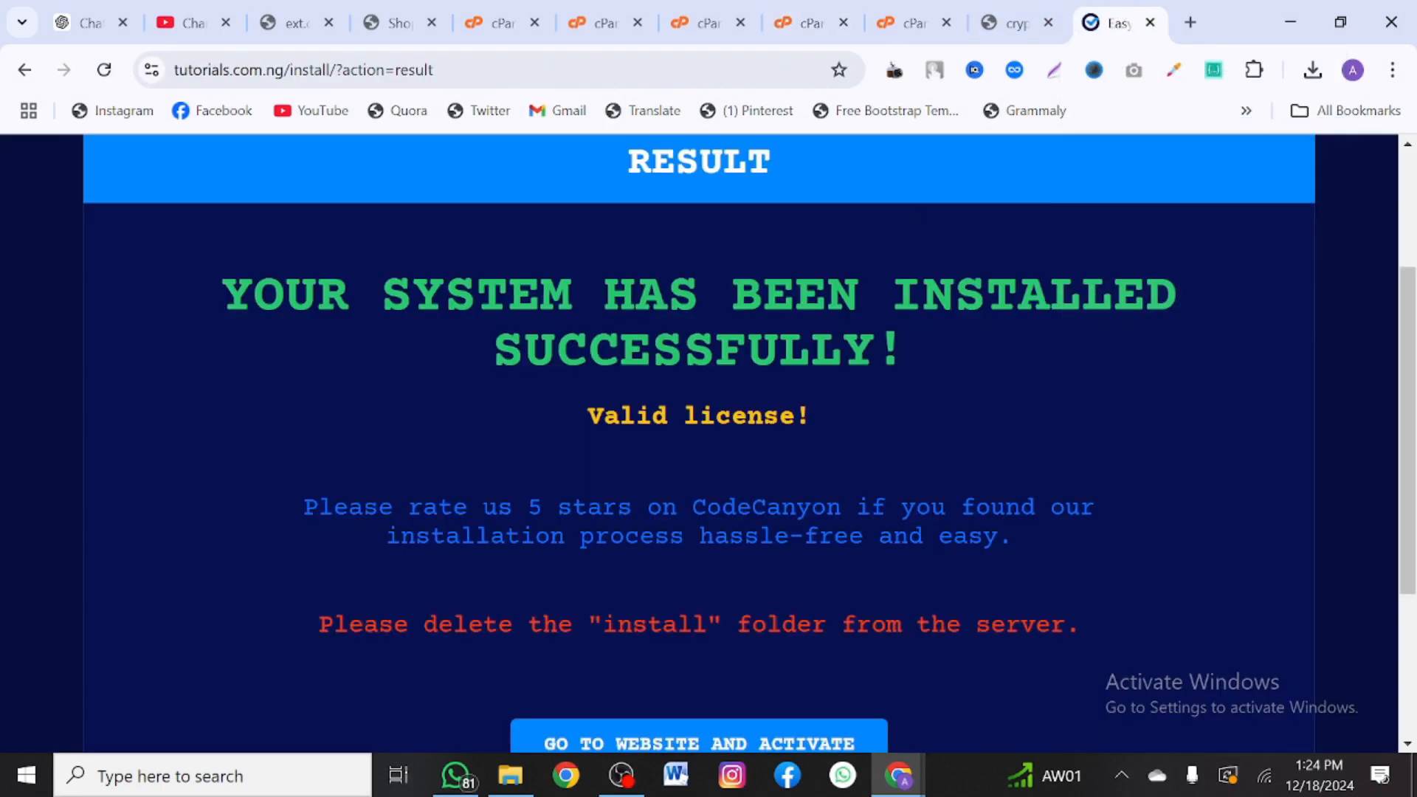
pyautogui.moveTo(293, 70); pyautogui.dragTo(649, 96)
pyautogui.press('BackSpace')
pyautogui.press('Return')
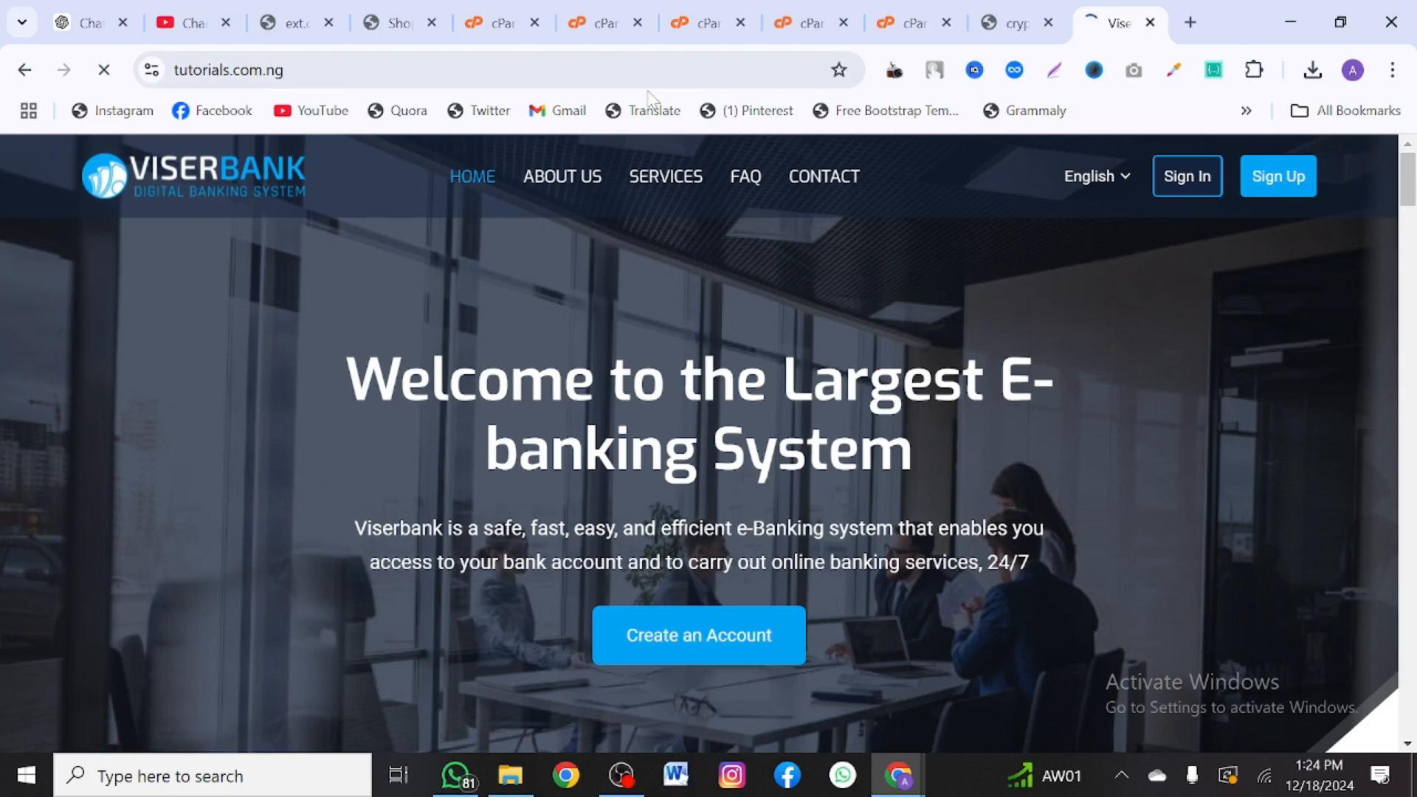
# - Accept the cookie notice and scroll through the homepage's services, team and FAQ sections
pyautogui.scroll(-1, 510, 548)
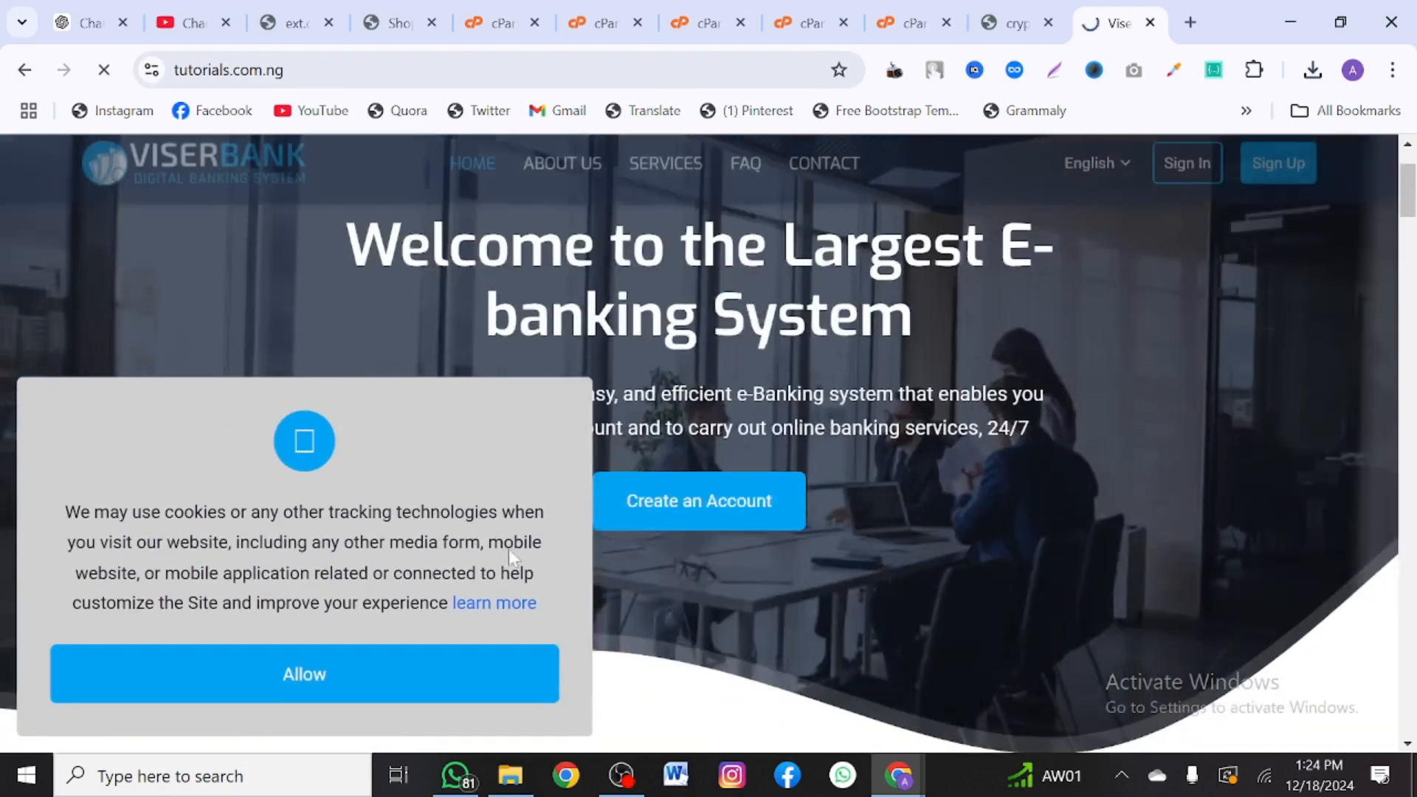
pyautogui.click(451, 675)
pyautogui.scroll(-8, 452, 679)
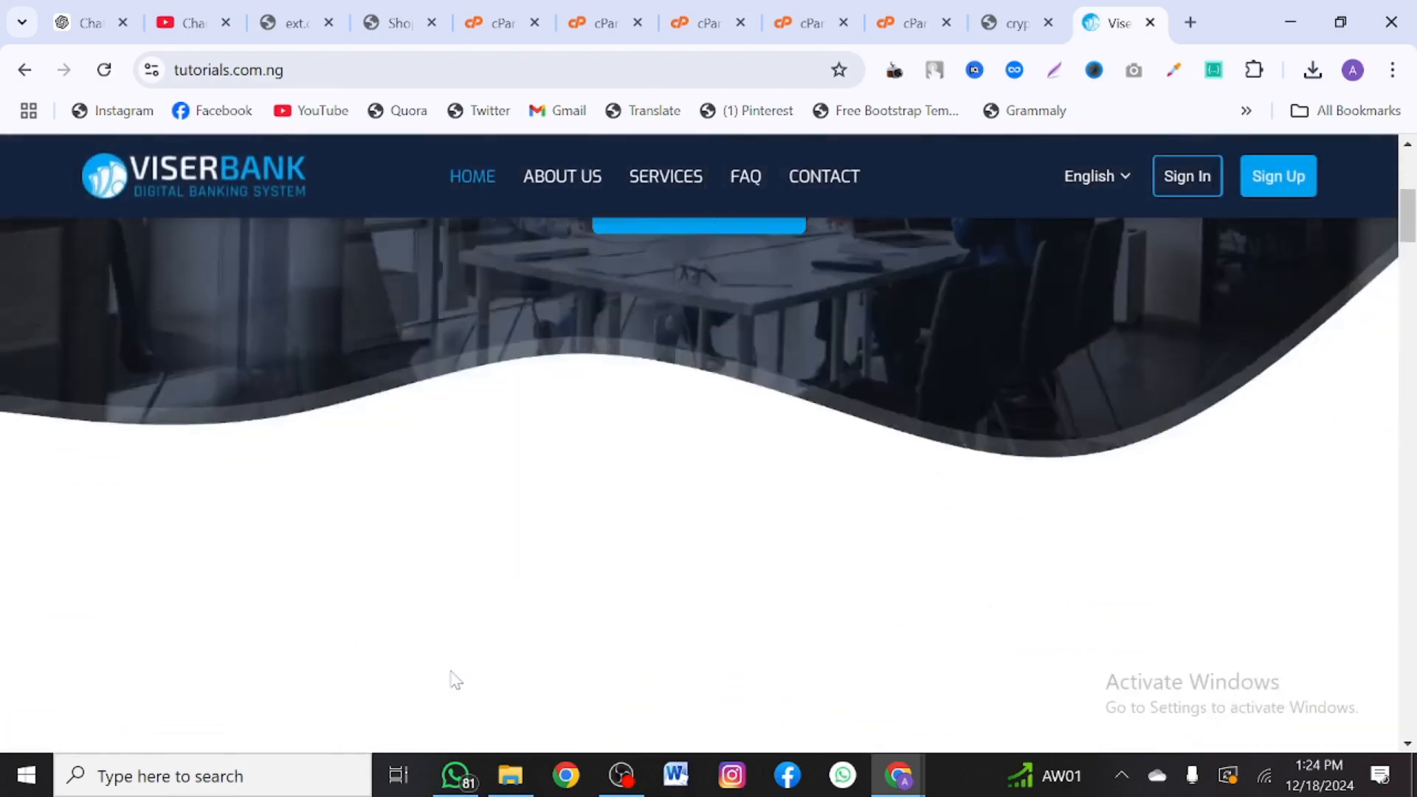
pyautogui.scroll(-15, 456, 680)
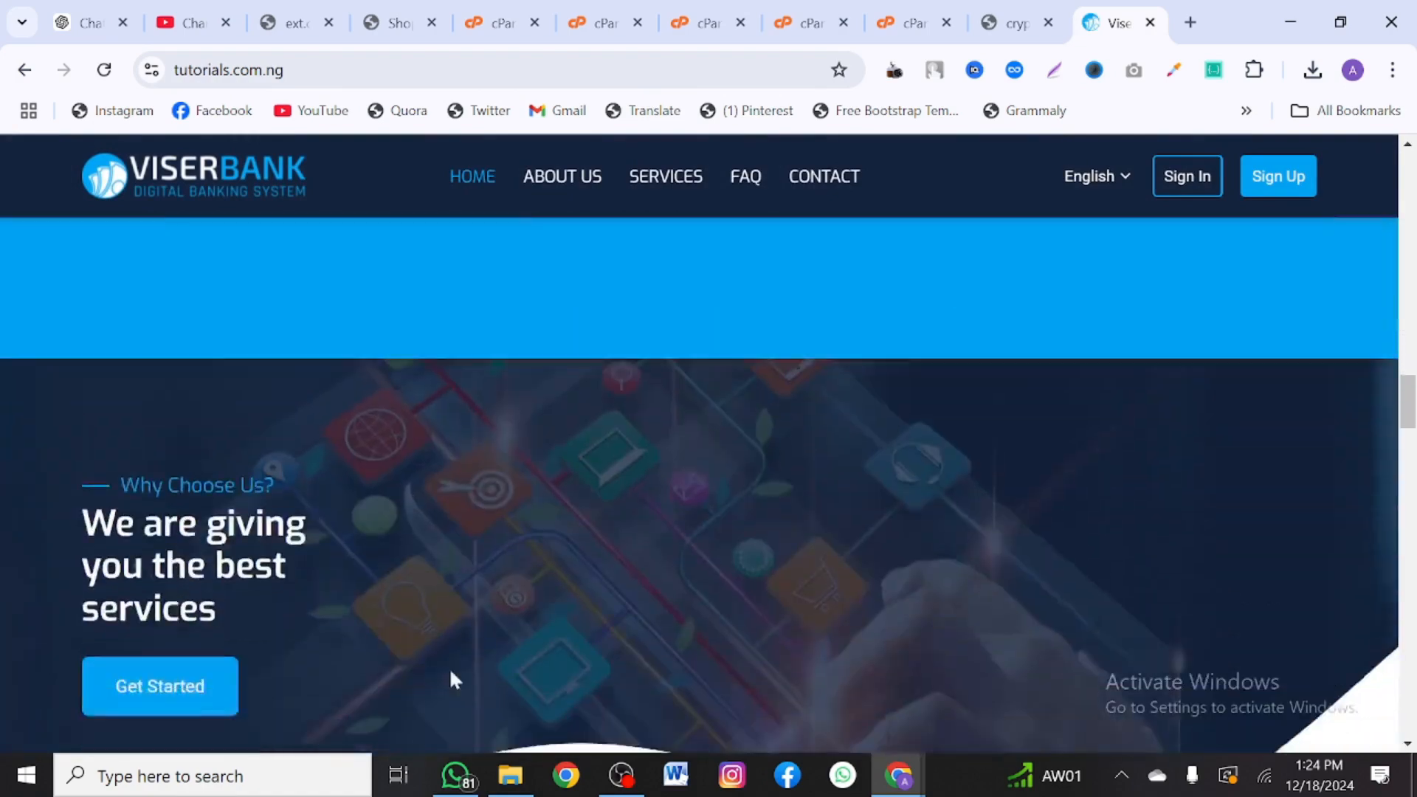
pyautogui.scroll(-20, 455, 679)
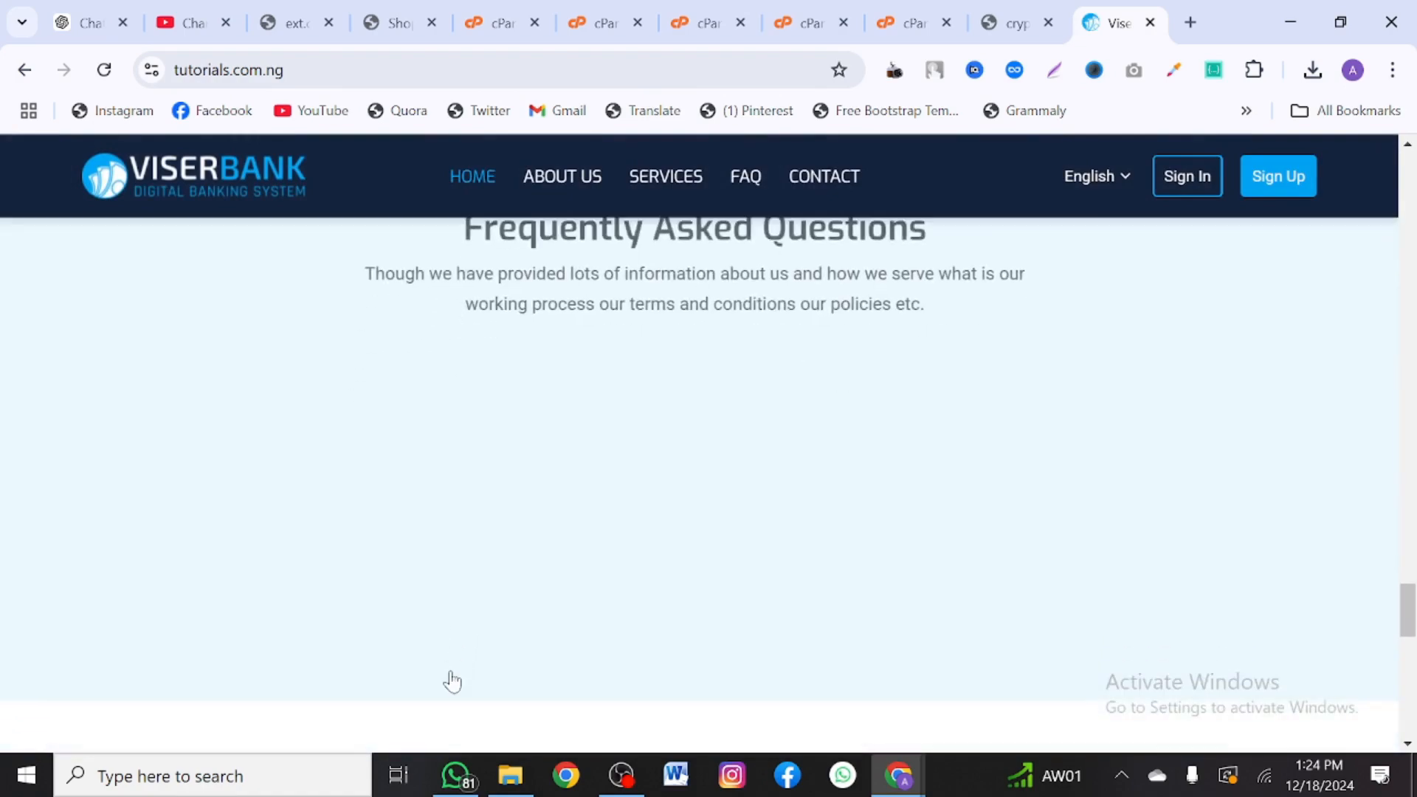
pyautogui.scroll(-5, 452, 679)
pyautogui.scroll(20, 452, 679)
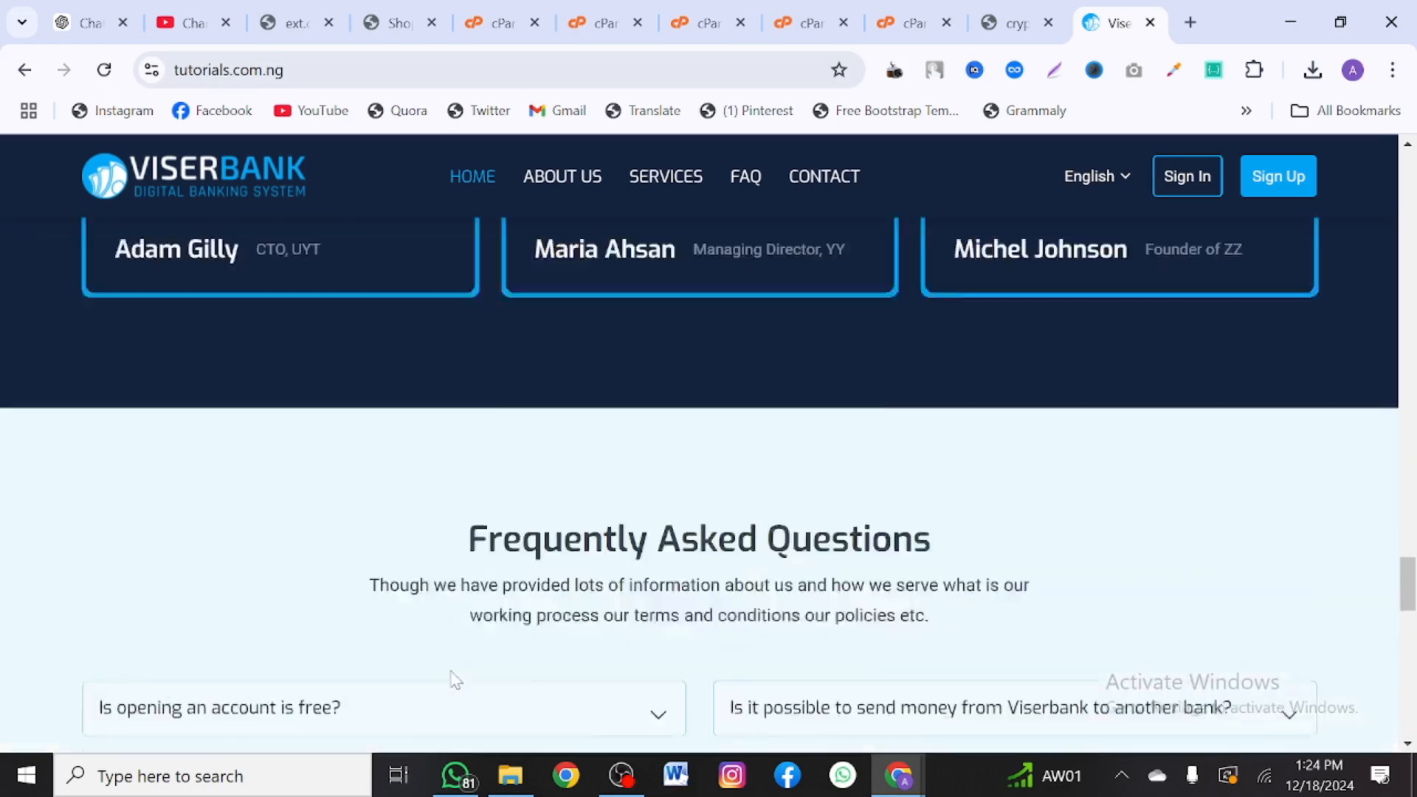
pyautogui.scroll(10, 450, 670)
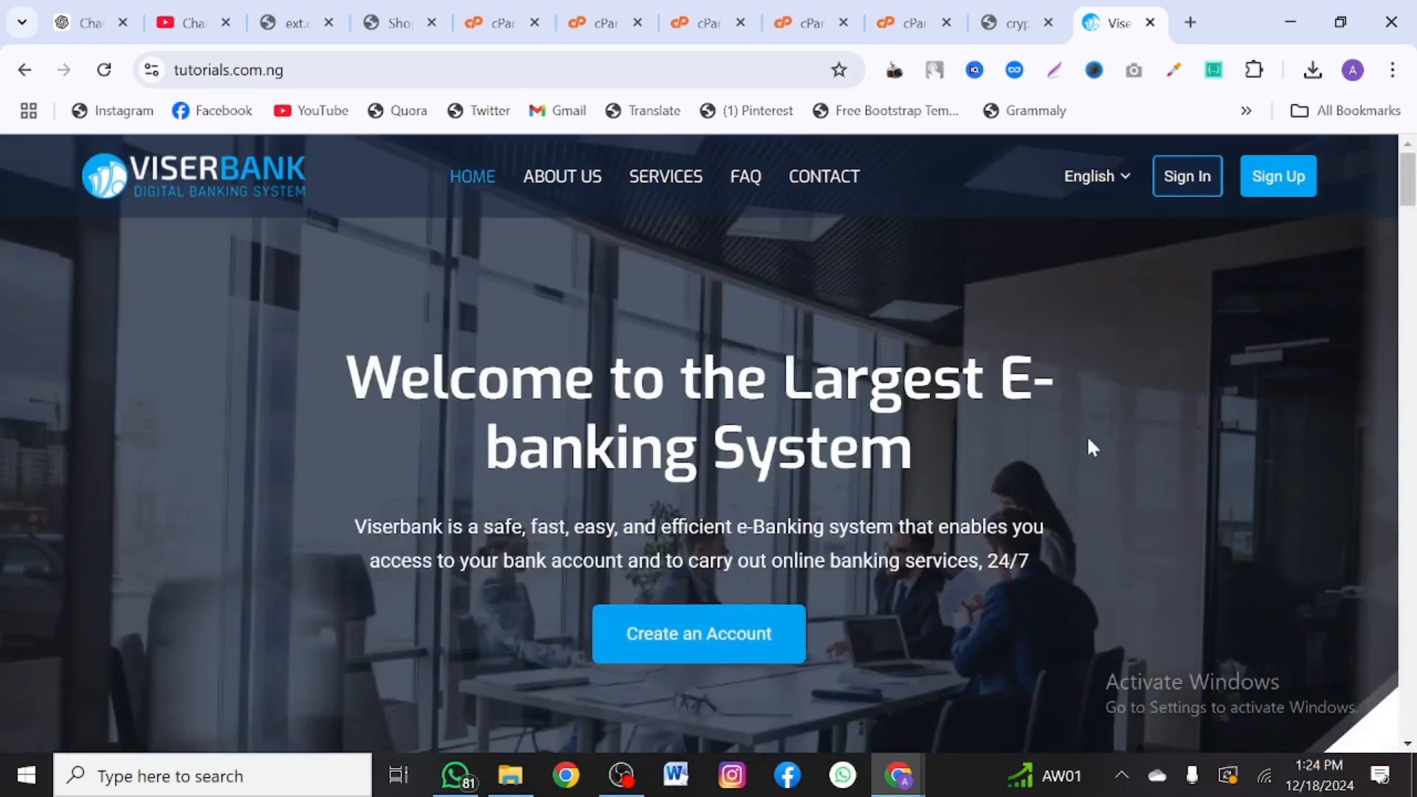
# - Open Create an Account and fill in the saved e-mail and the mobile number
pyautogui.click(723, 624)
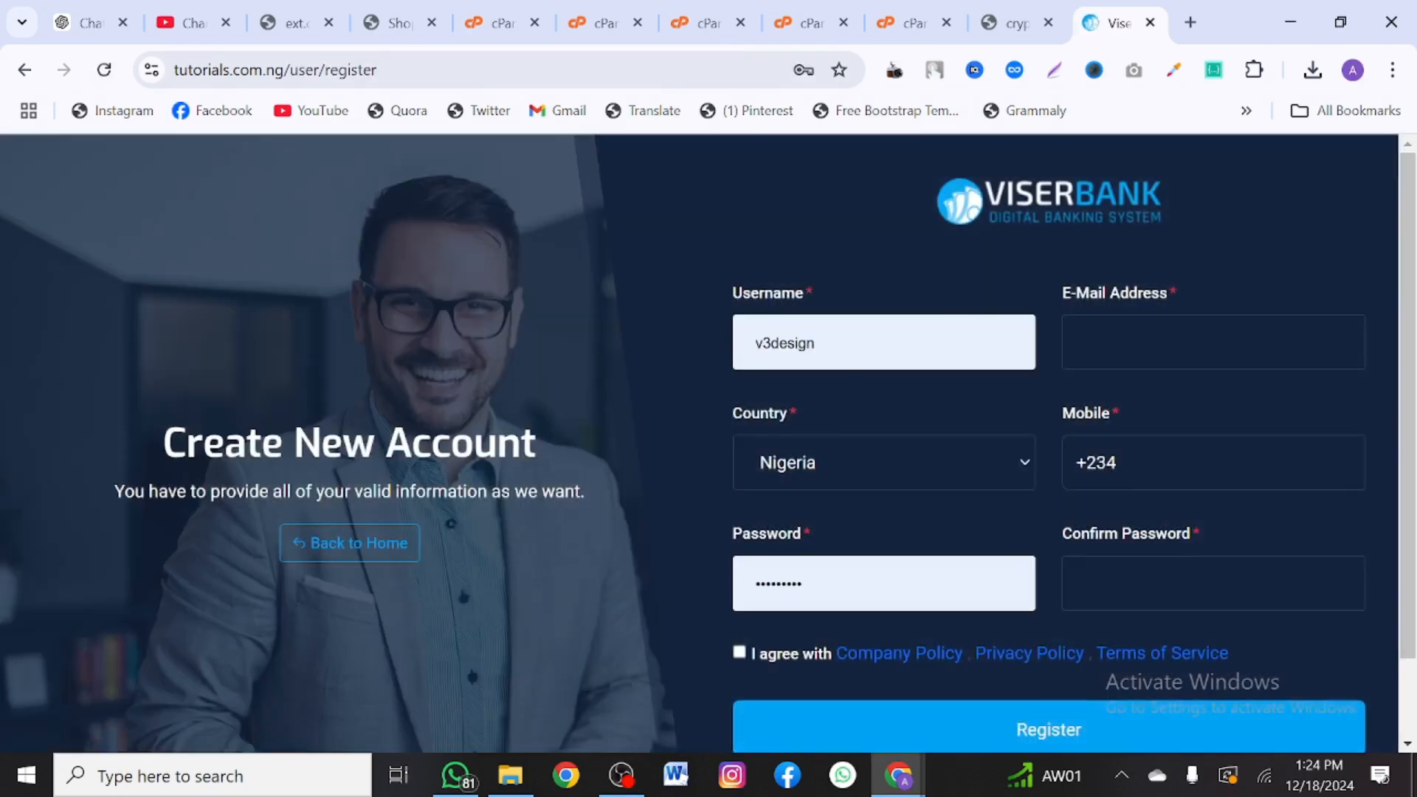
pyautogui.click(1203, 344)
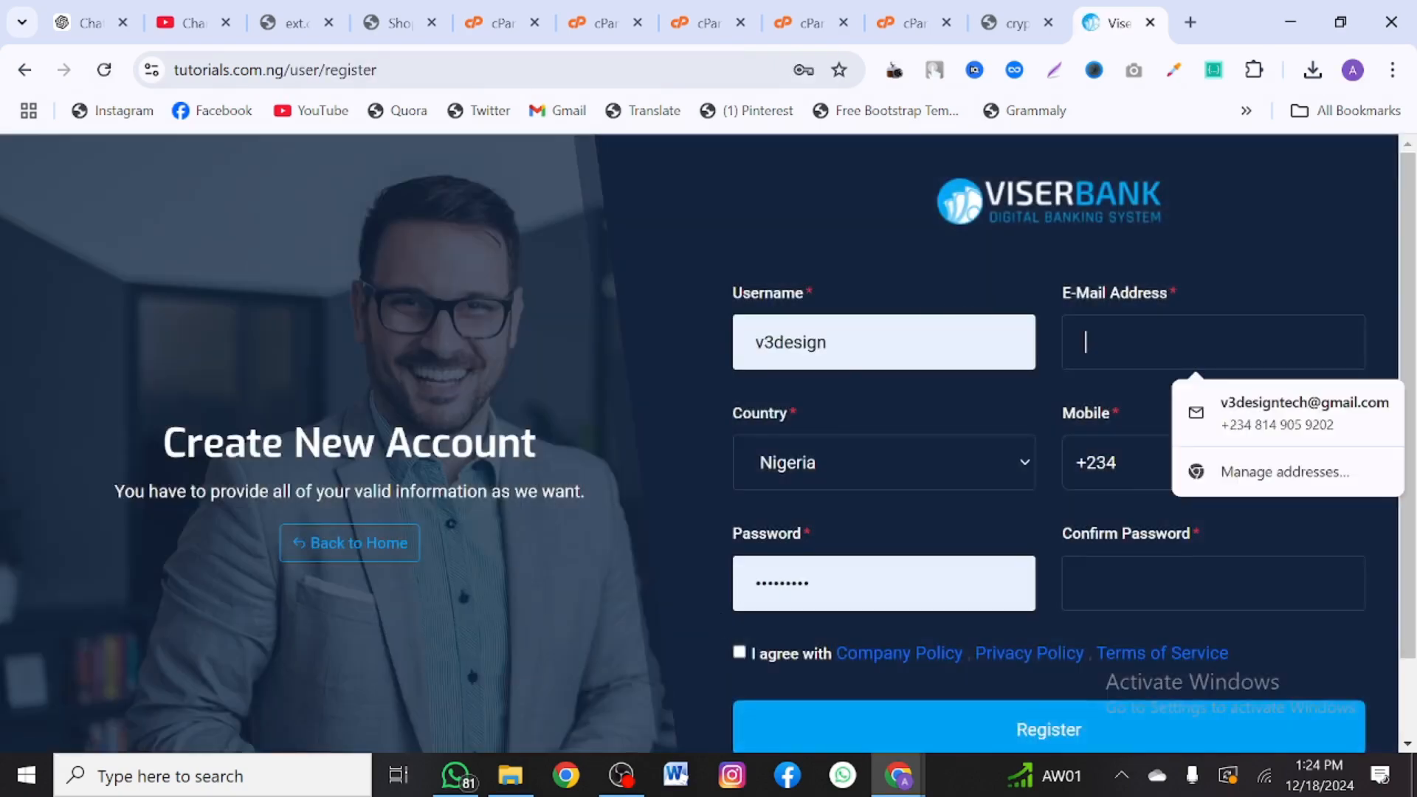
pyautogui.click(1225, 412)
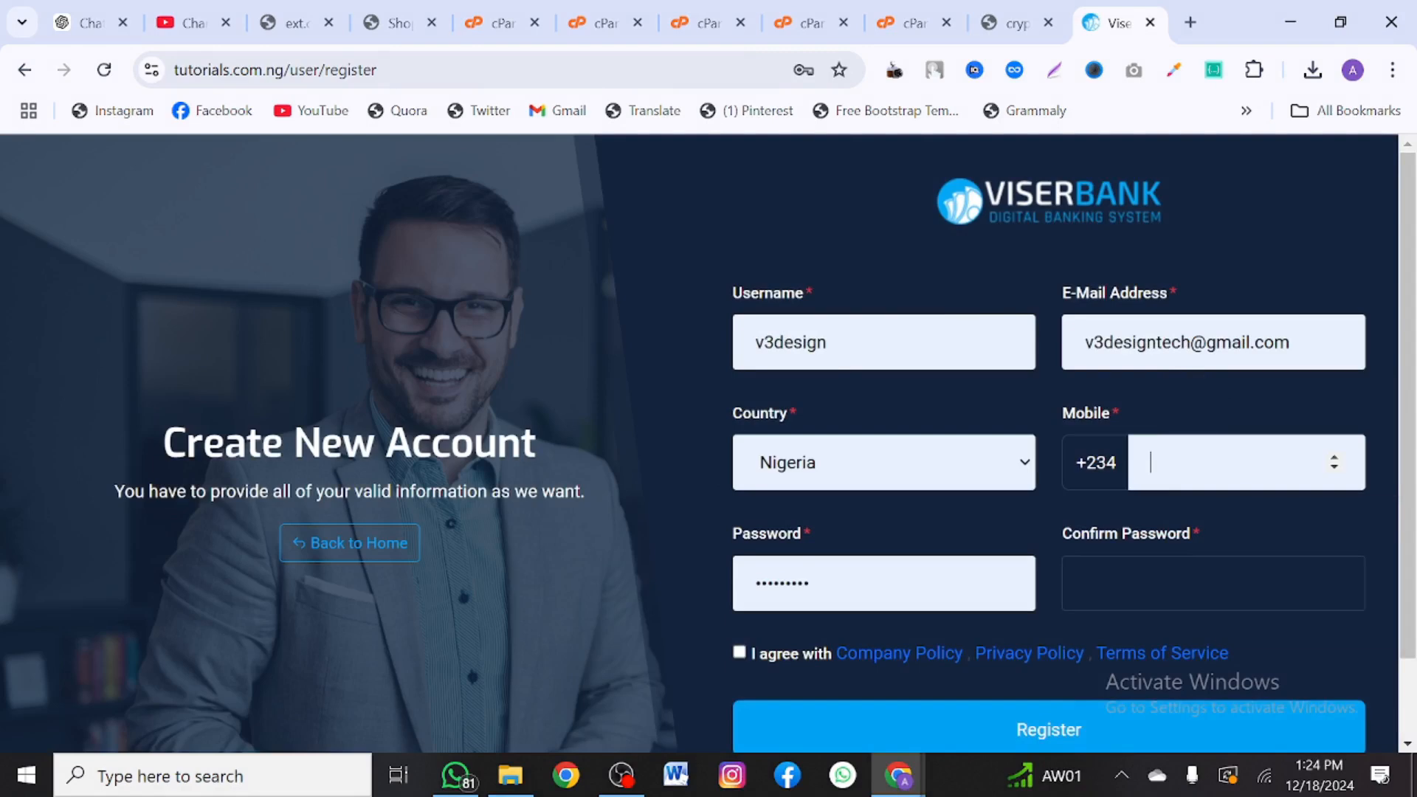
pyautogui.press('Escape')
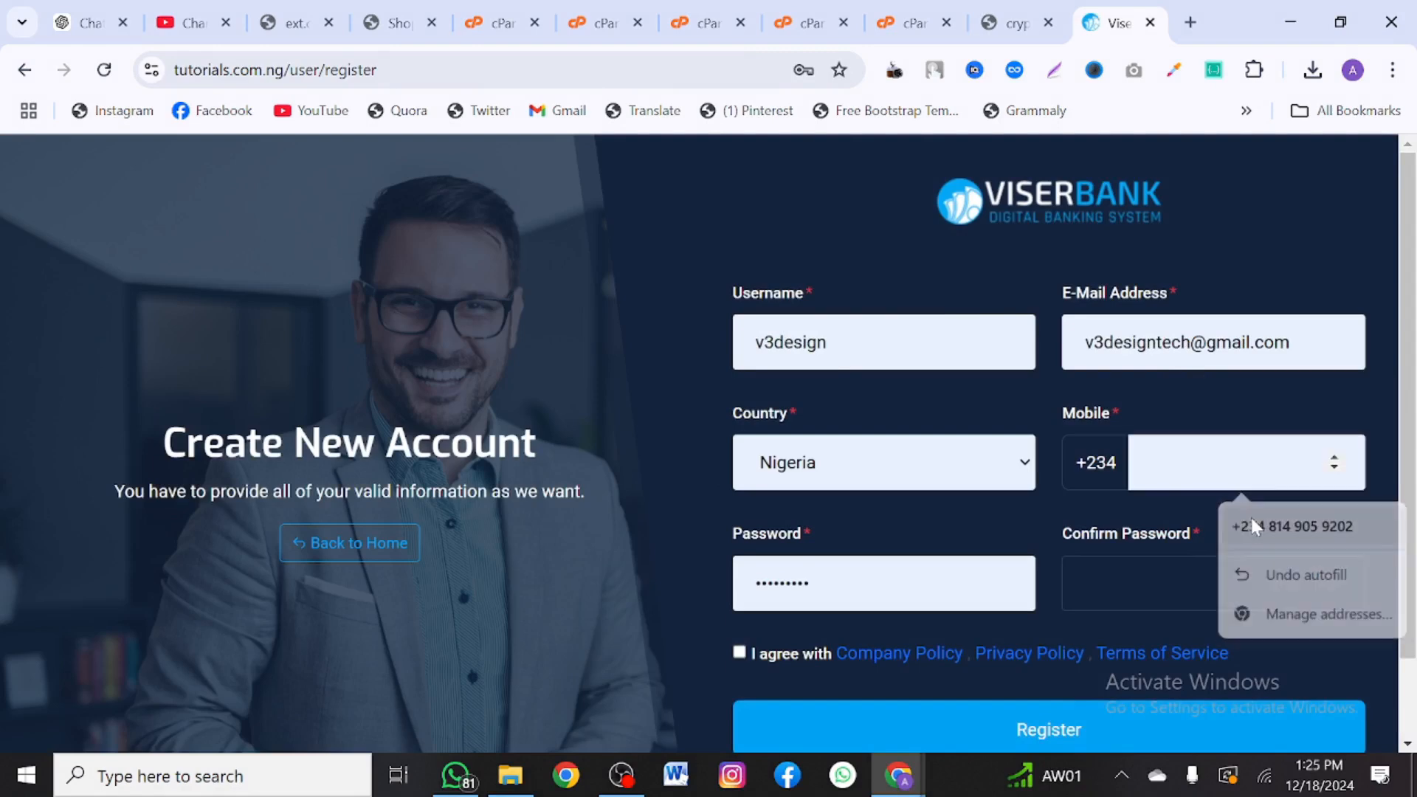
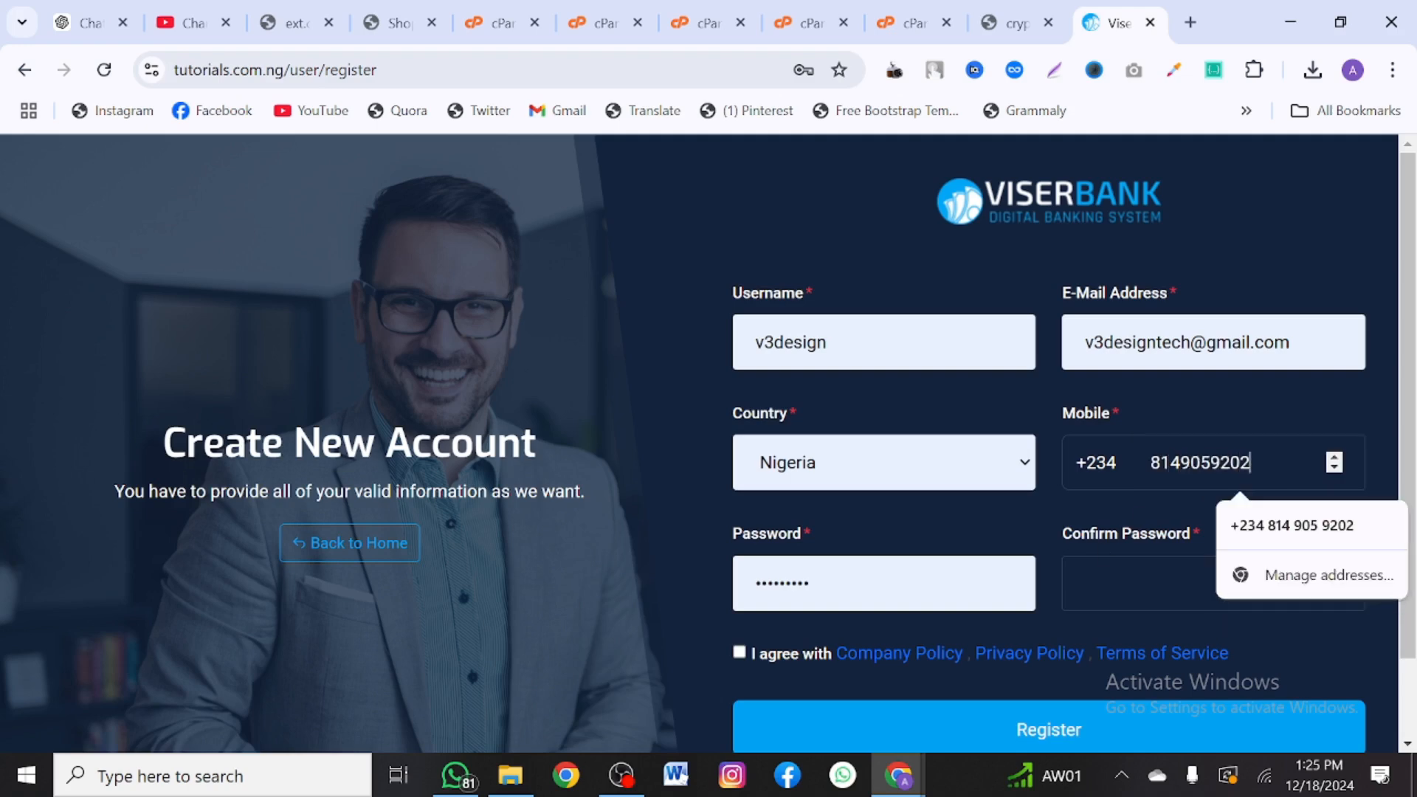
# - Enter and confirm the account password, agree to the policies, and register
pyautogui.click(1108, 583)
pyautogui.hotkey('shift', 'Tab')
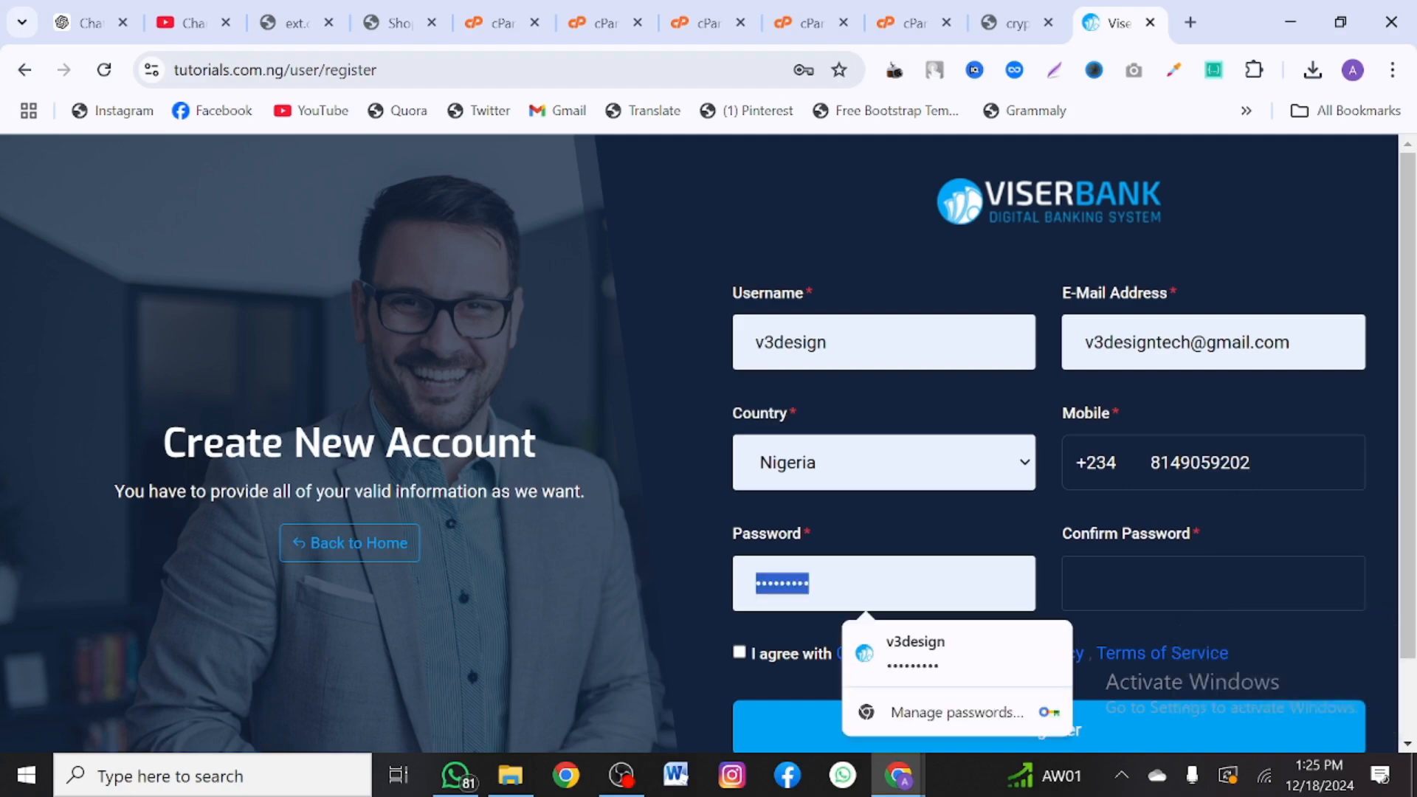
pyautogui.write('••')
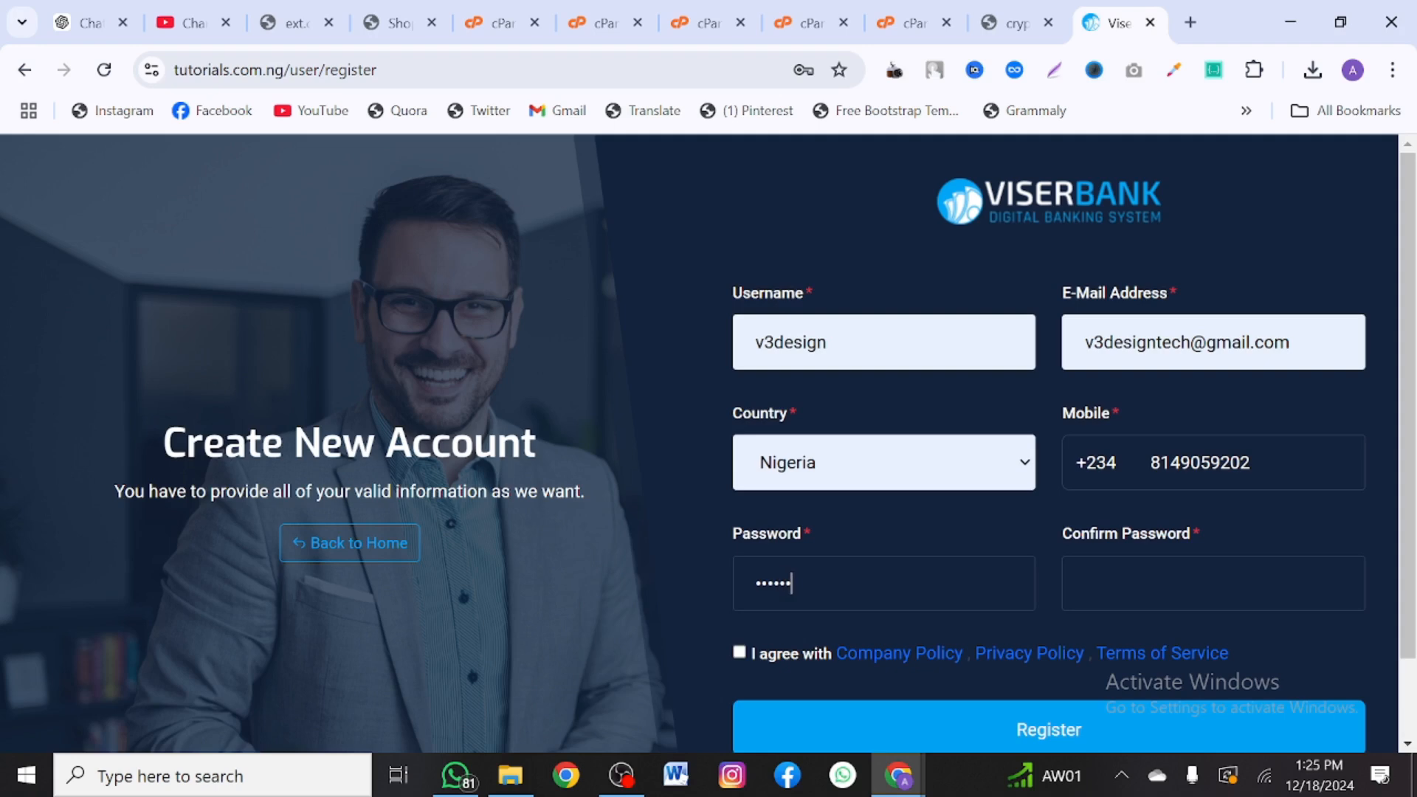
pyautogui.press('Tab')
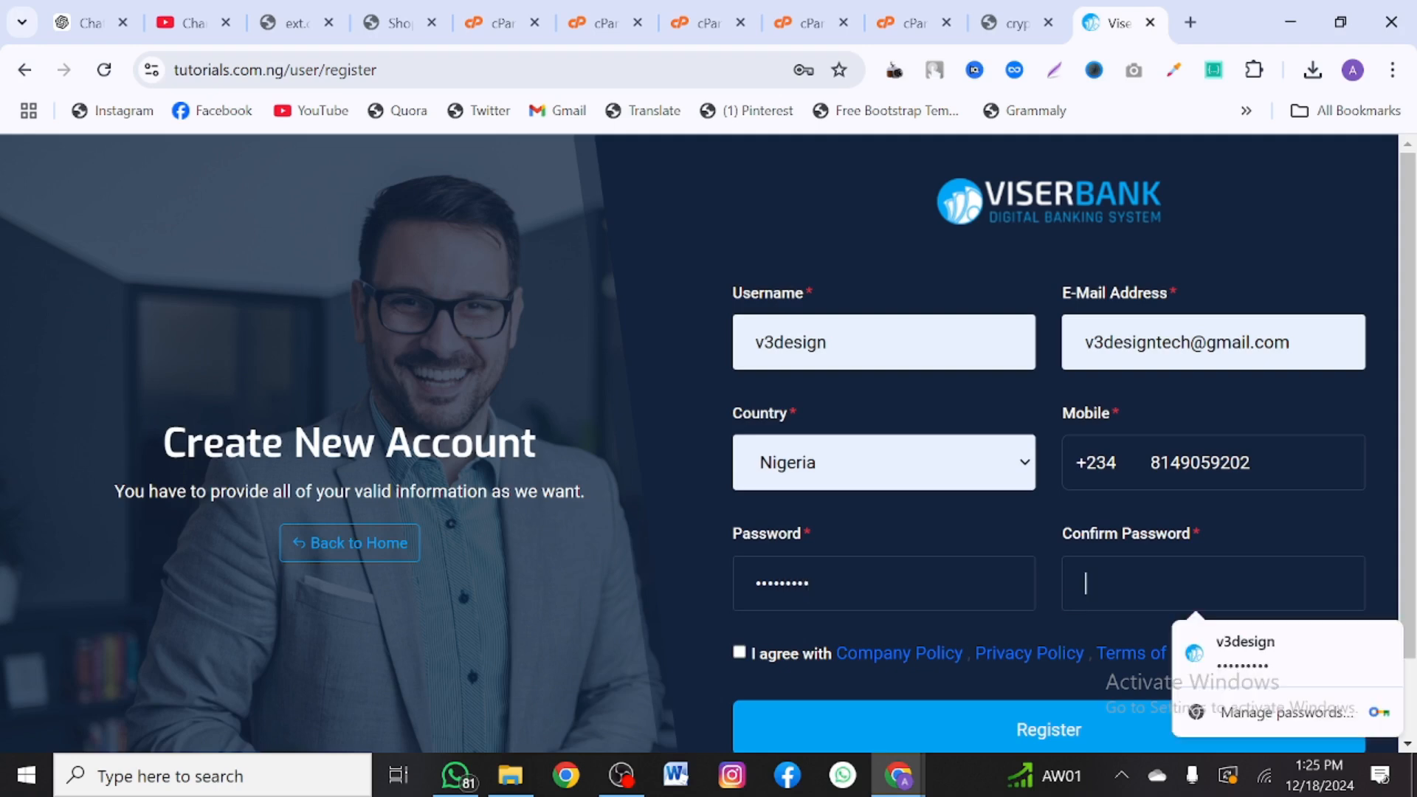
pyautogui.write('••')
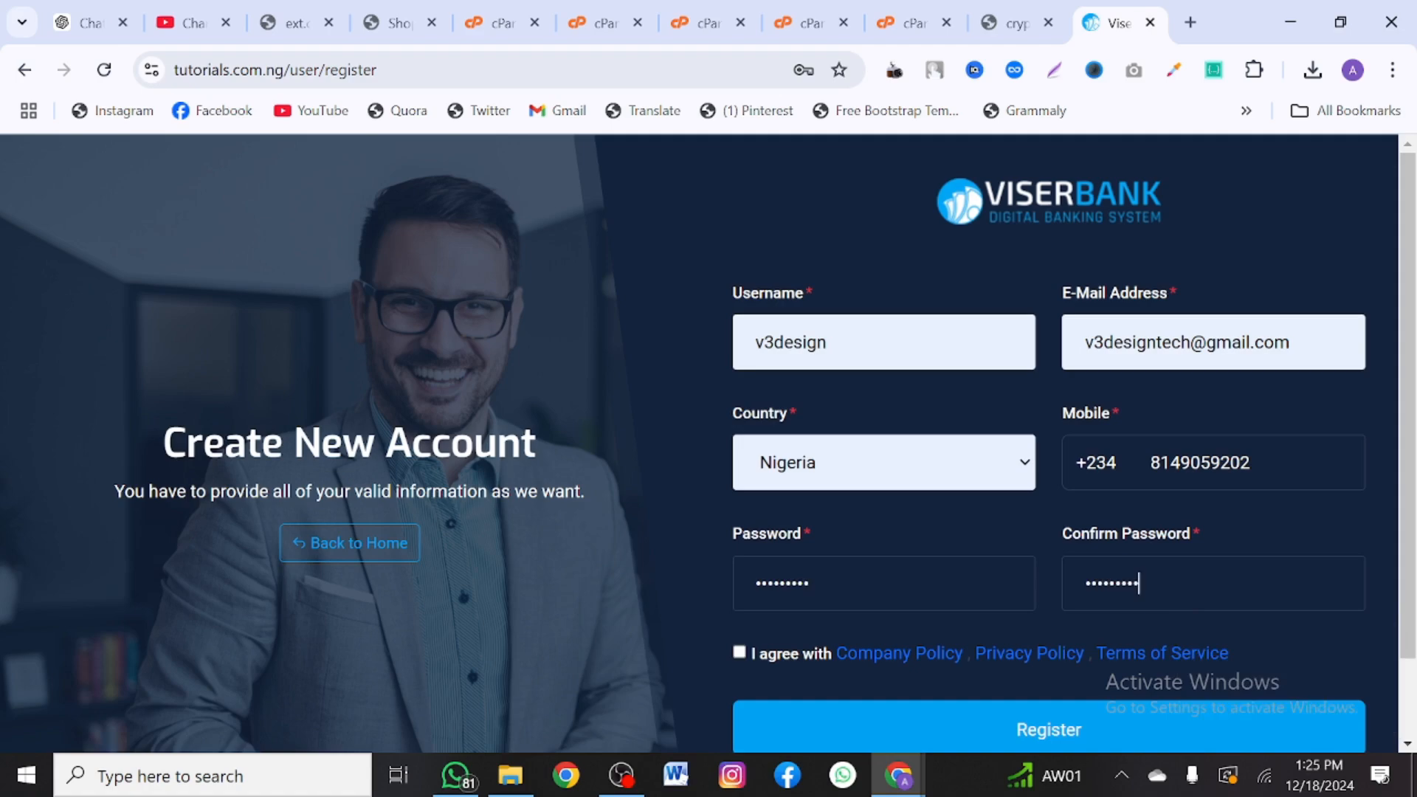
pyautogui.scroll(-2, 730, 574)
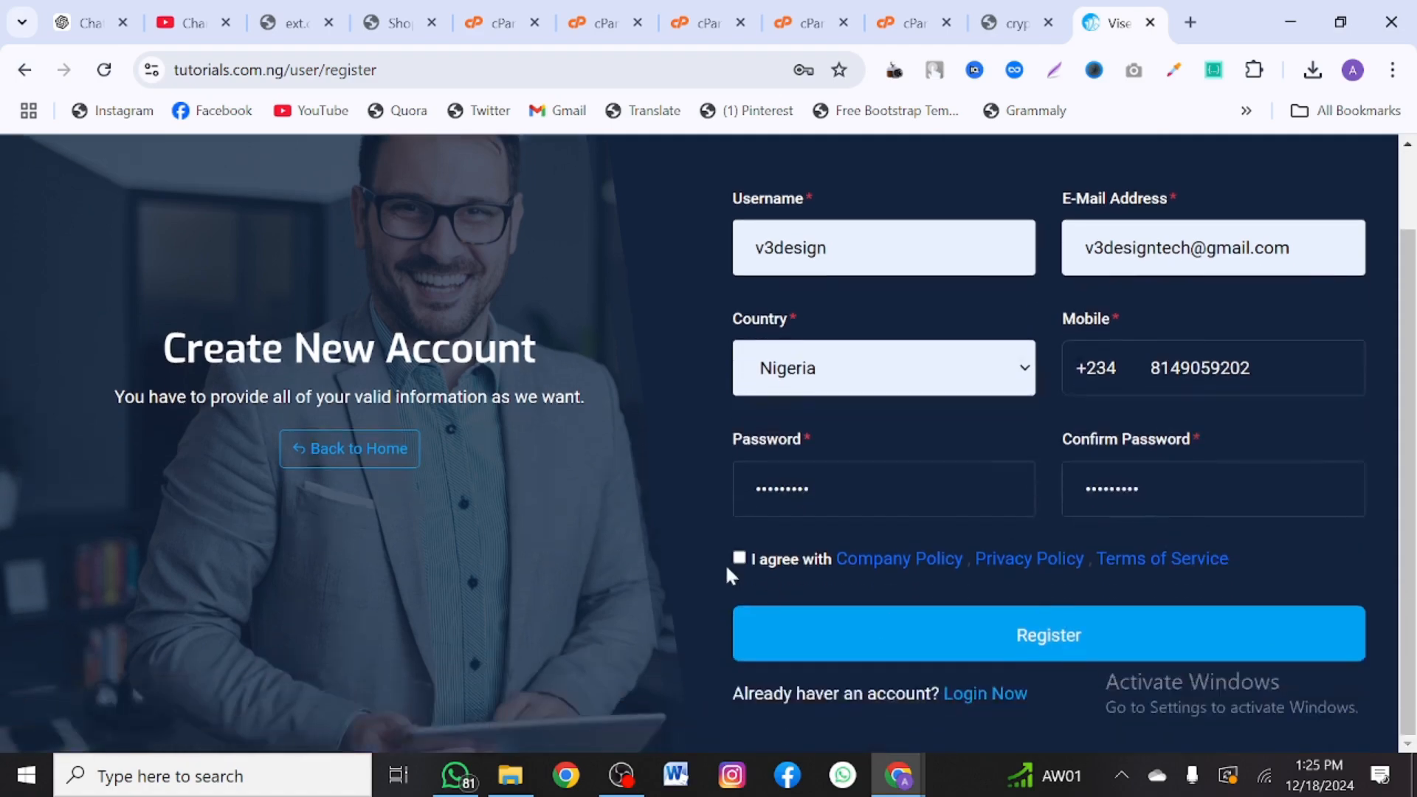
pyautogui.click(813, 641)
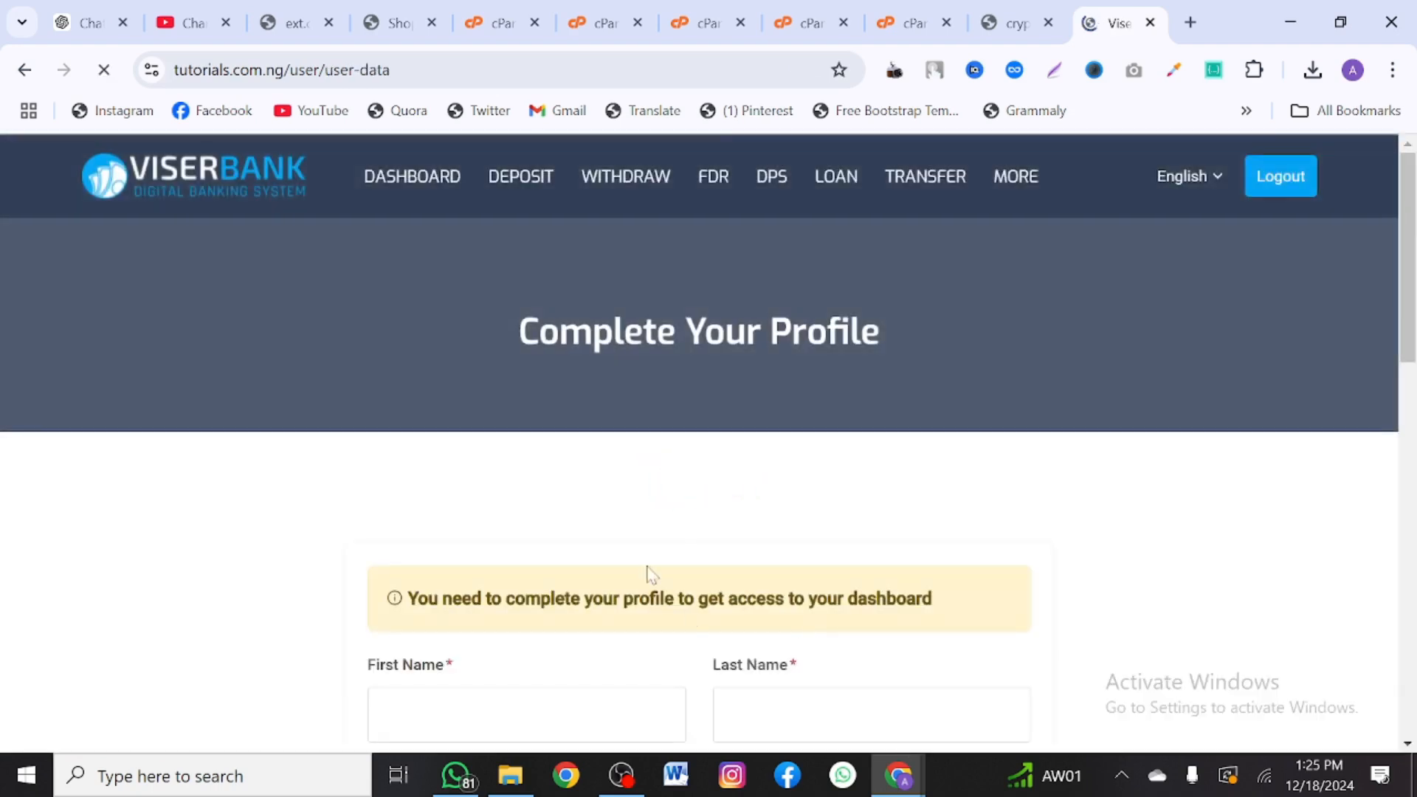
# - Autofill the profile with names, Edo address, zip 300282 and Benin City
pyautogui.scroll(-4, 642, 569)
pyautogui.click(526, 369)
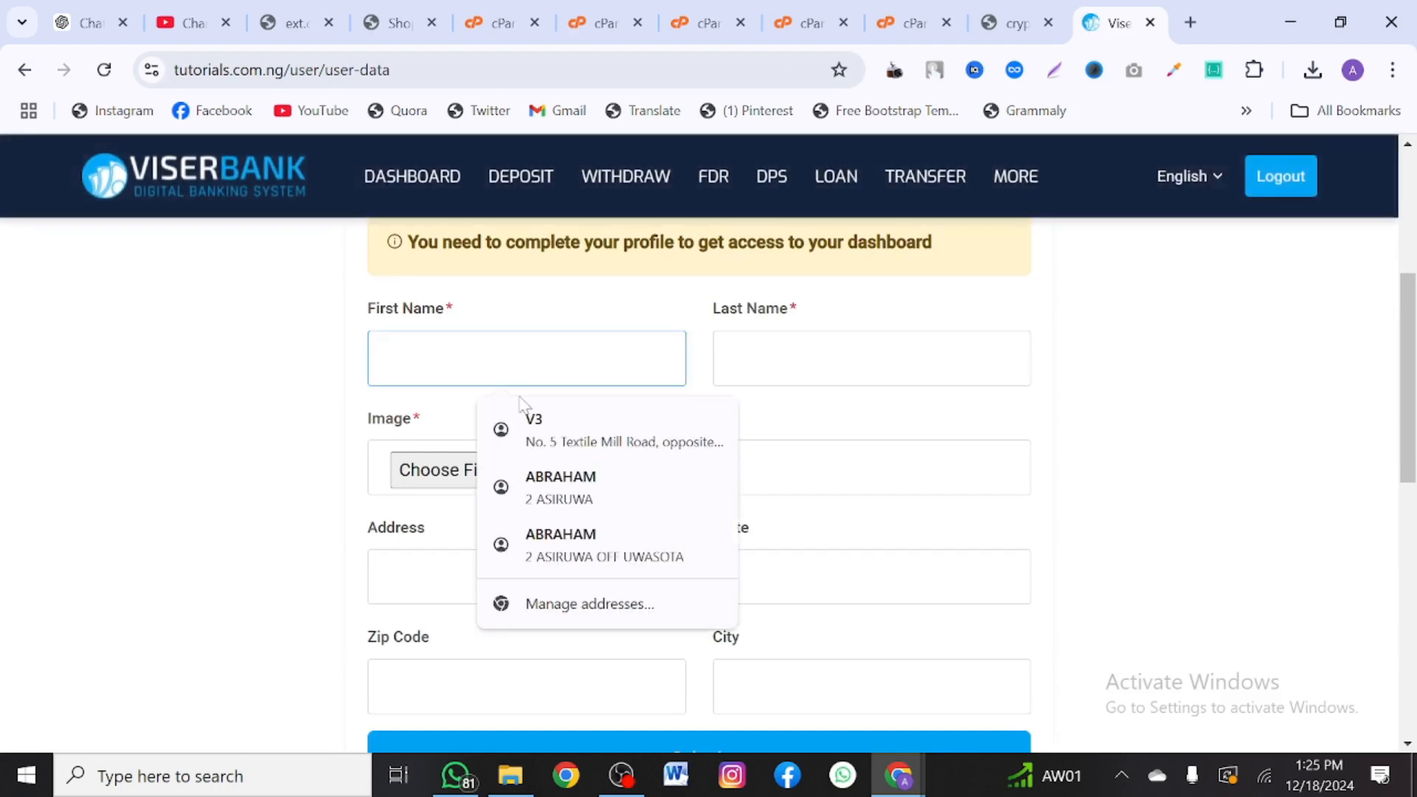
pyautogui.click(531, 424)
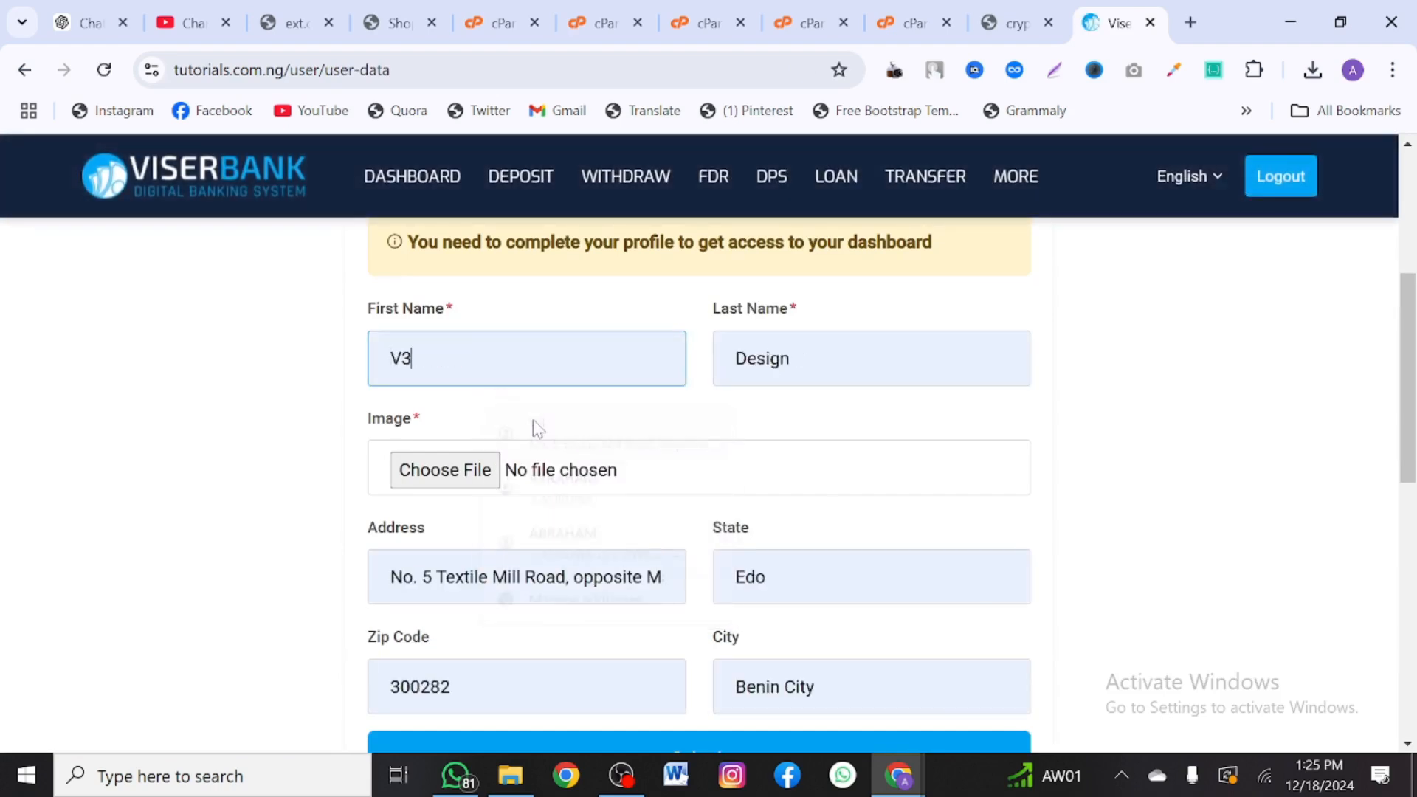
# - Upload the third photo from Pictures as the profile image and submit the profile
pyautogui.click(487, 461)
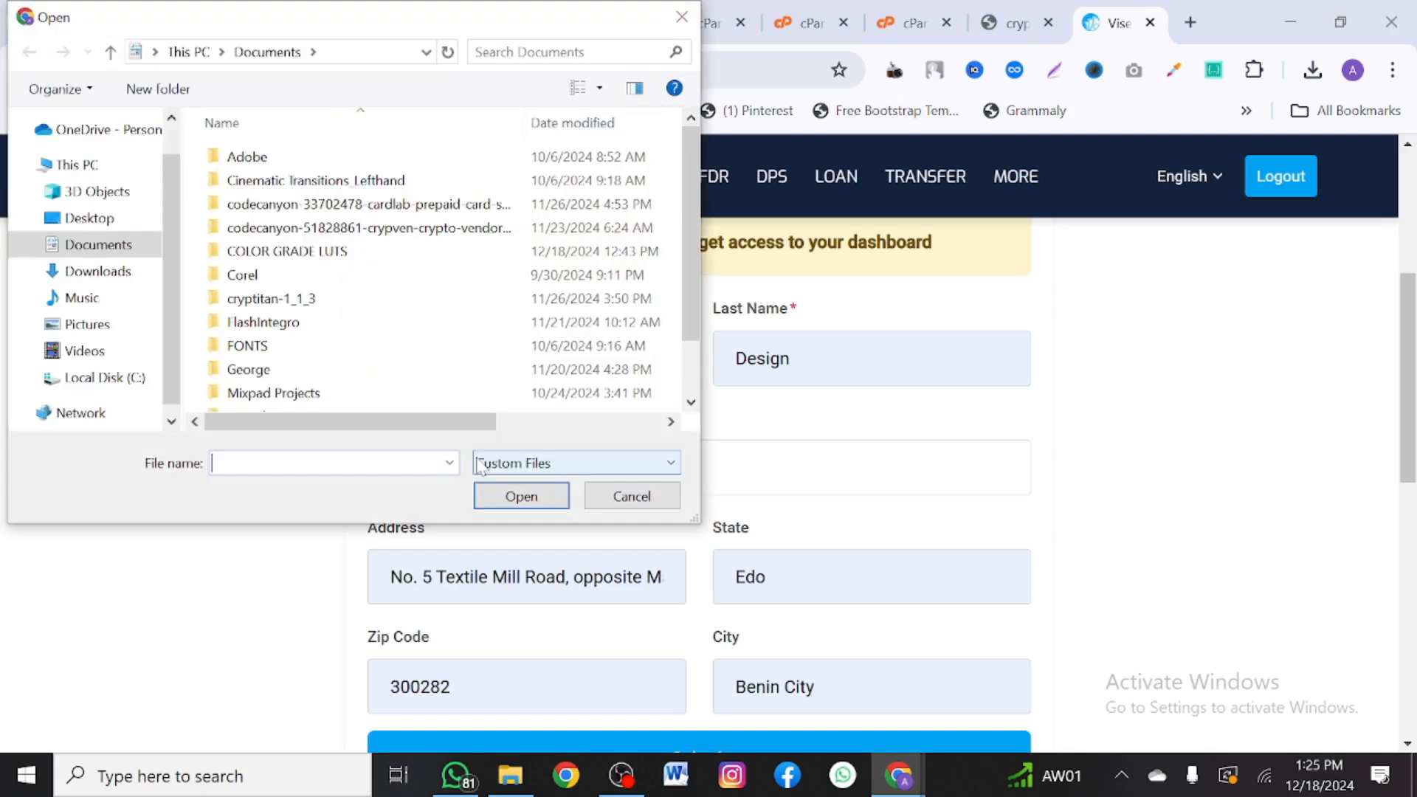
pyautogui.click(99, 330)
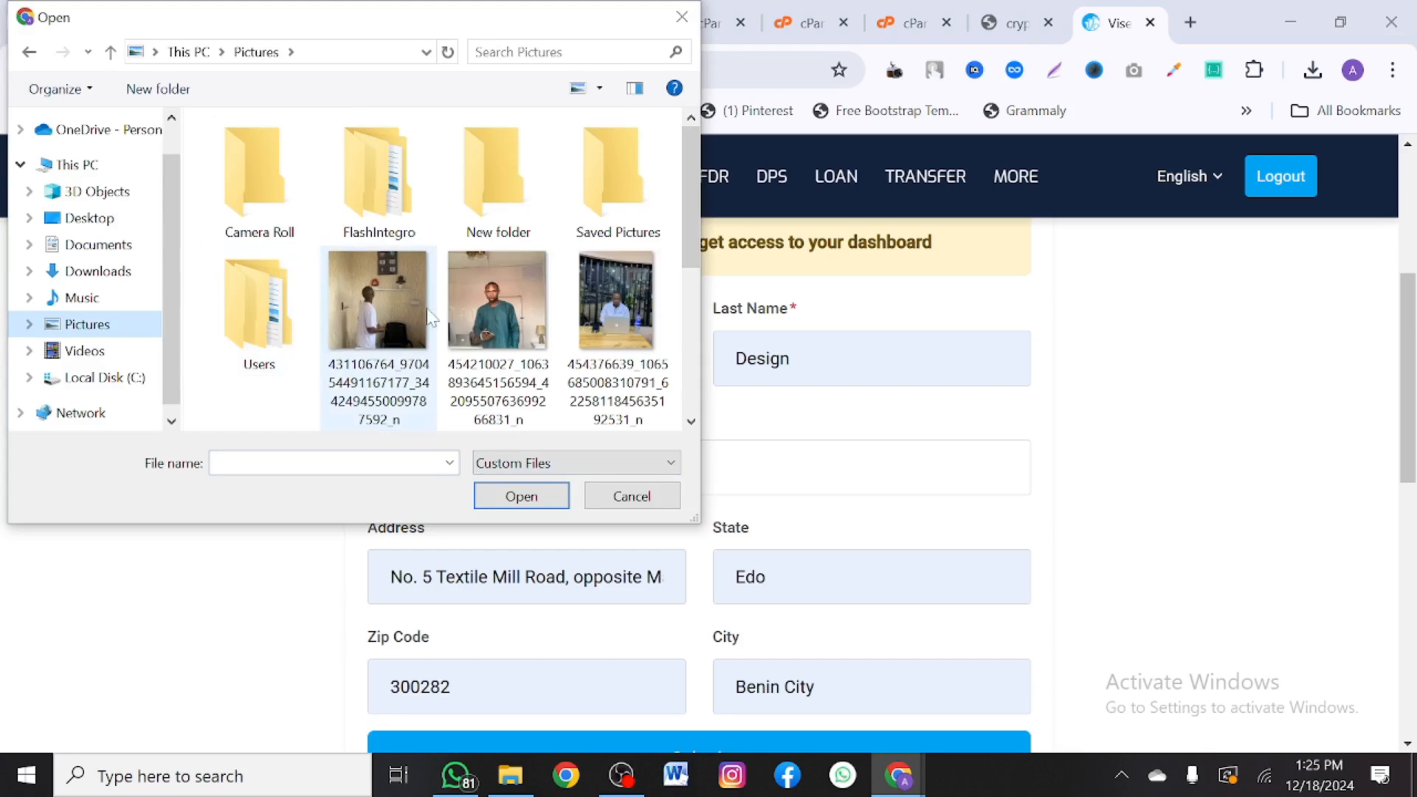
pyautogui.click(617, 303)
pyautogui.click(537, 498)
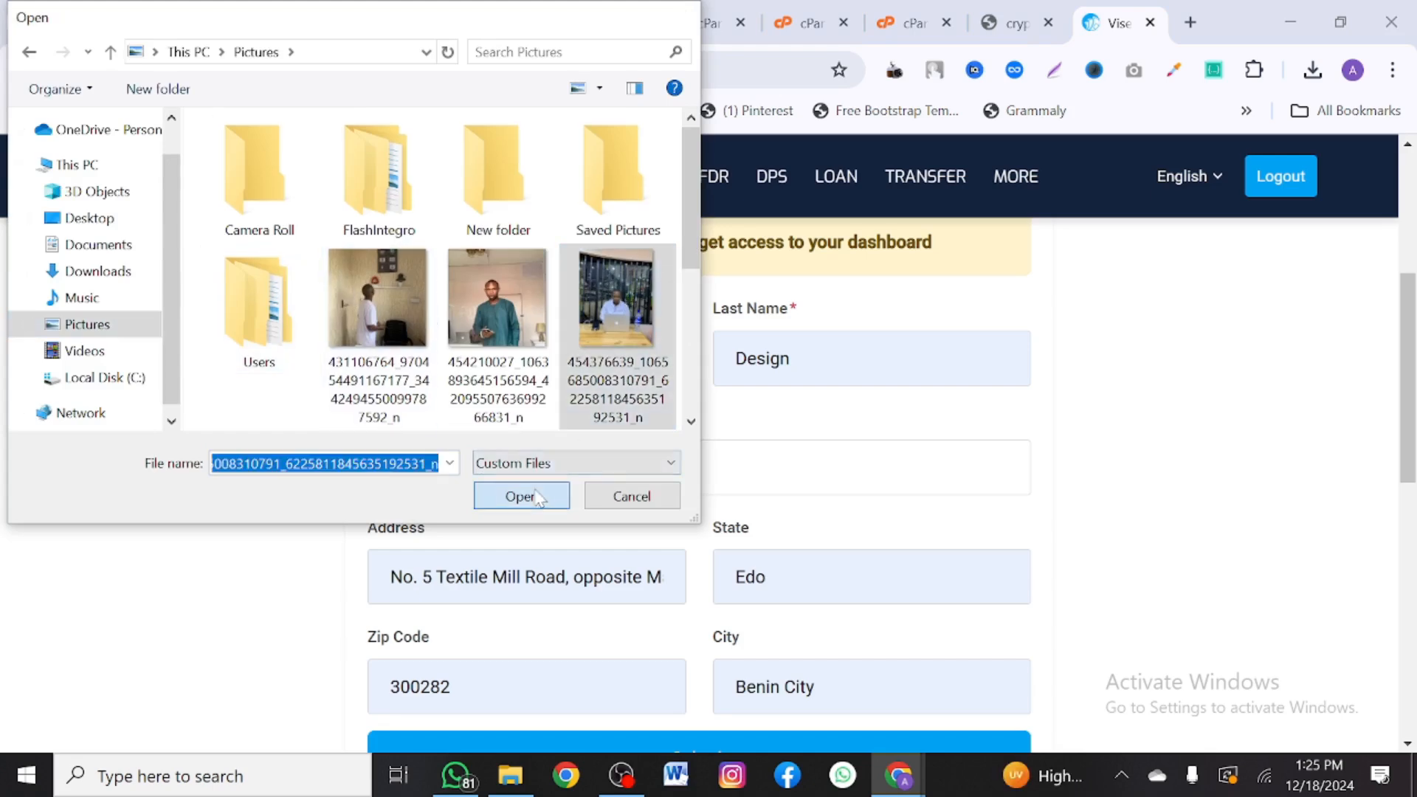
pyautogui.scroll(-8, 537, 499)
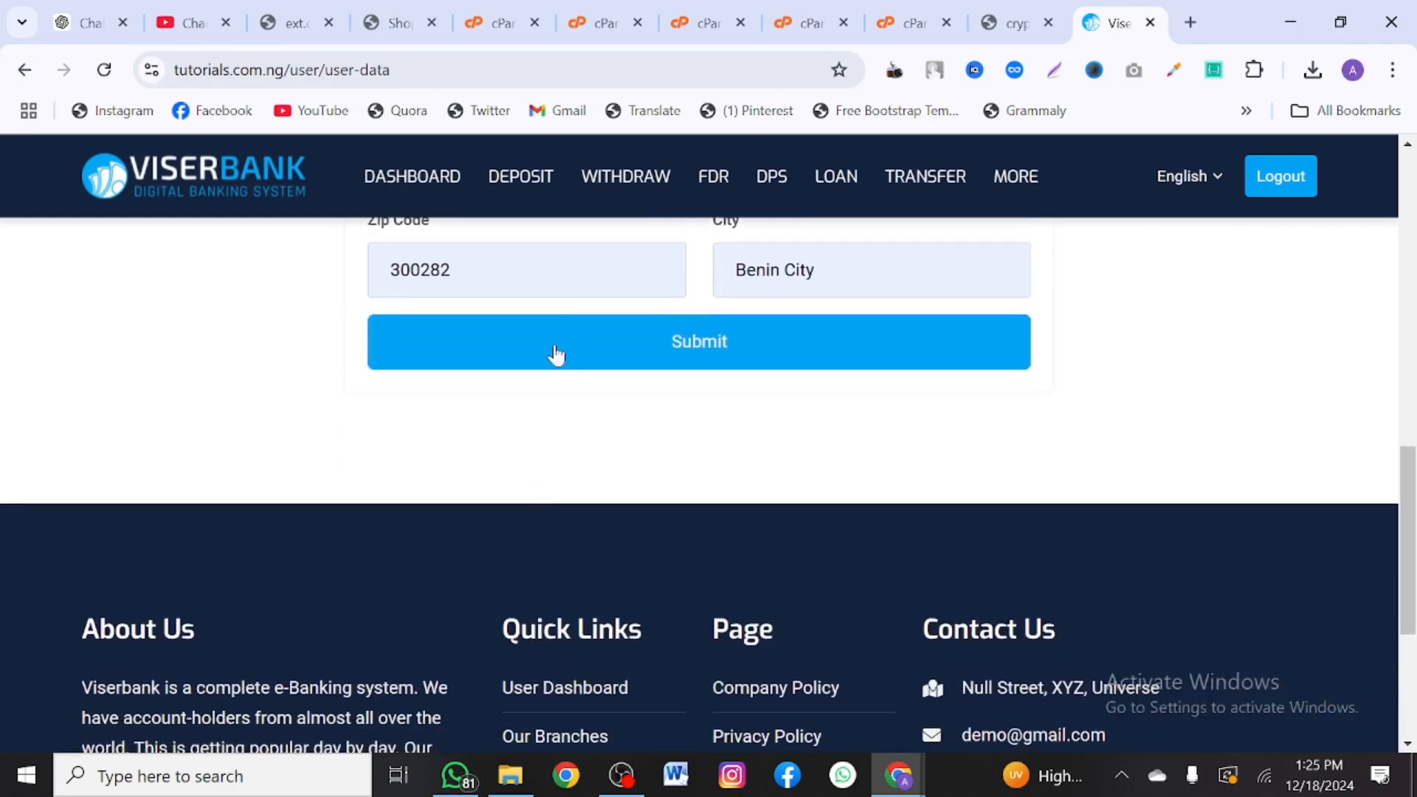
pyautogui.click(556, 354)
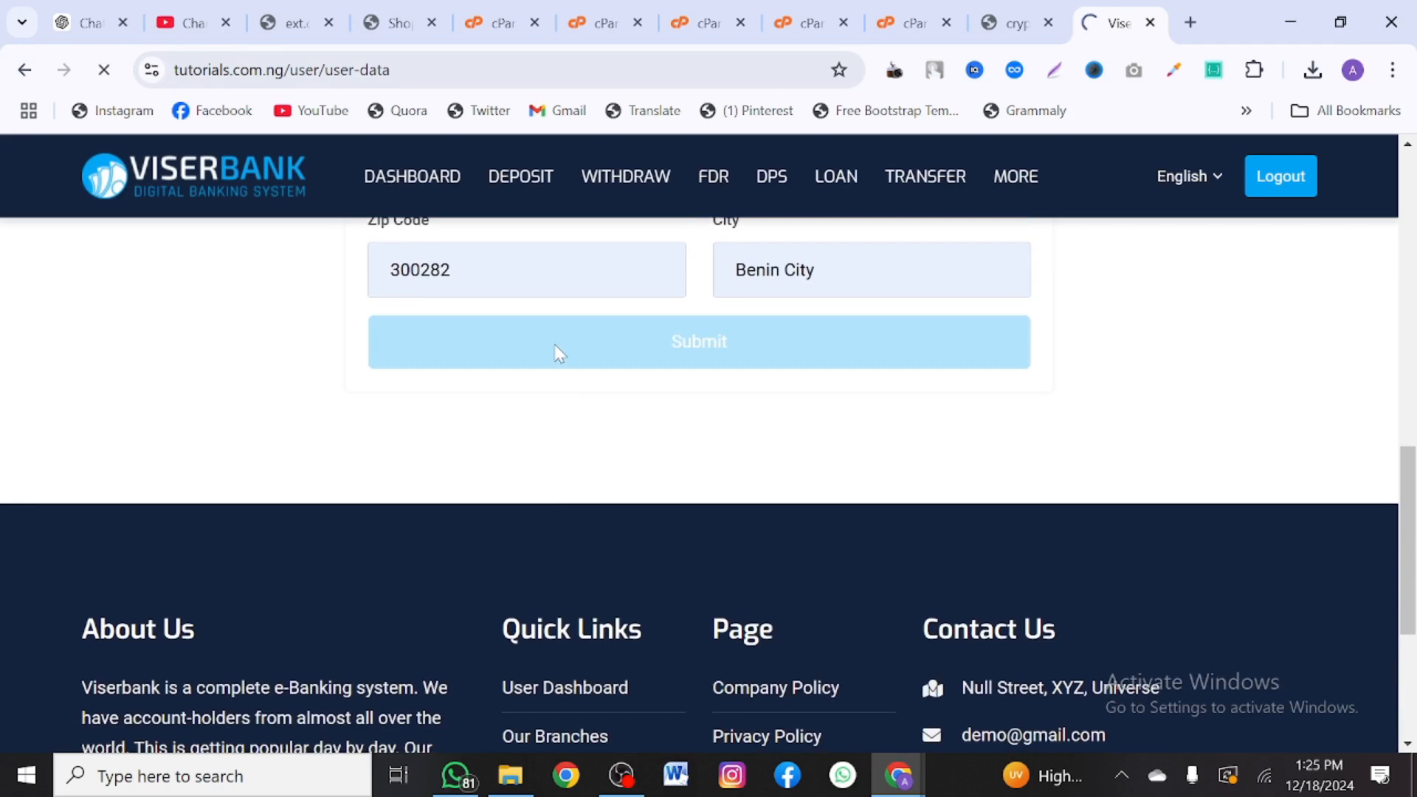
pyautogui.scroll(10, 556, 354)
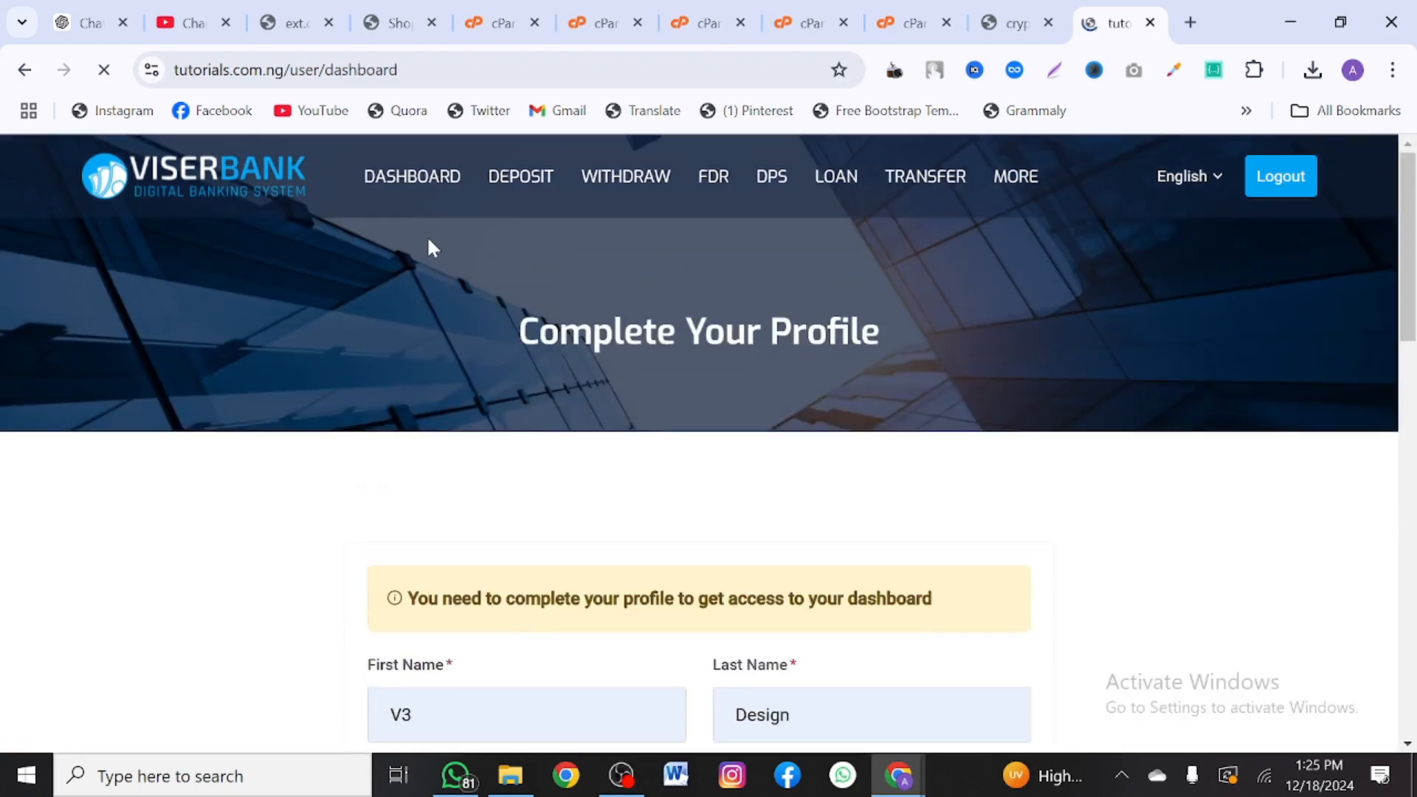
# - Browse the user dashboard and open the withdrawal history page
pyautogui.scroll(-1, 519, 423)
pyautogui.scroll(-6, 519, 430)
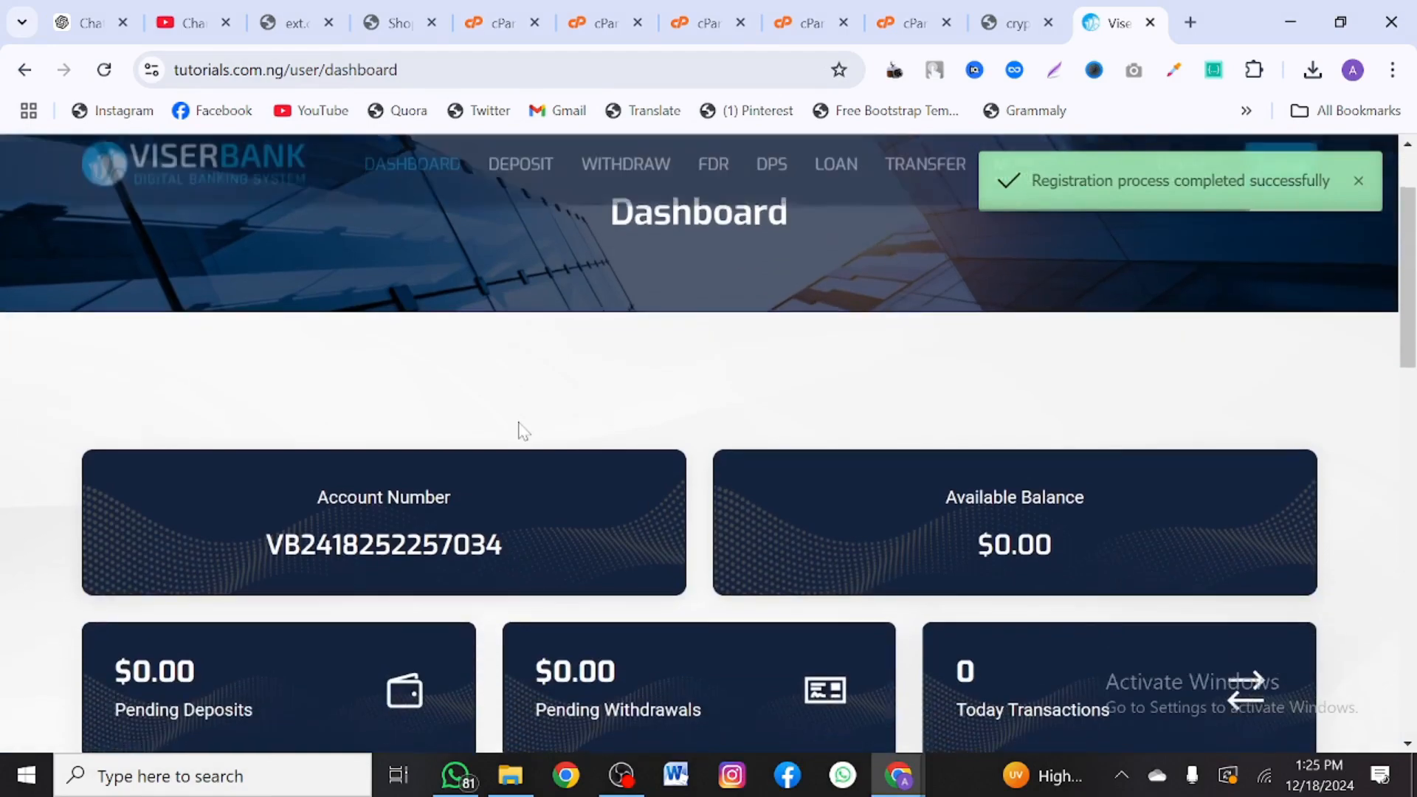
pyautogui.scroll(-5, 520, 431)
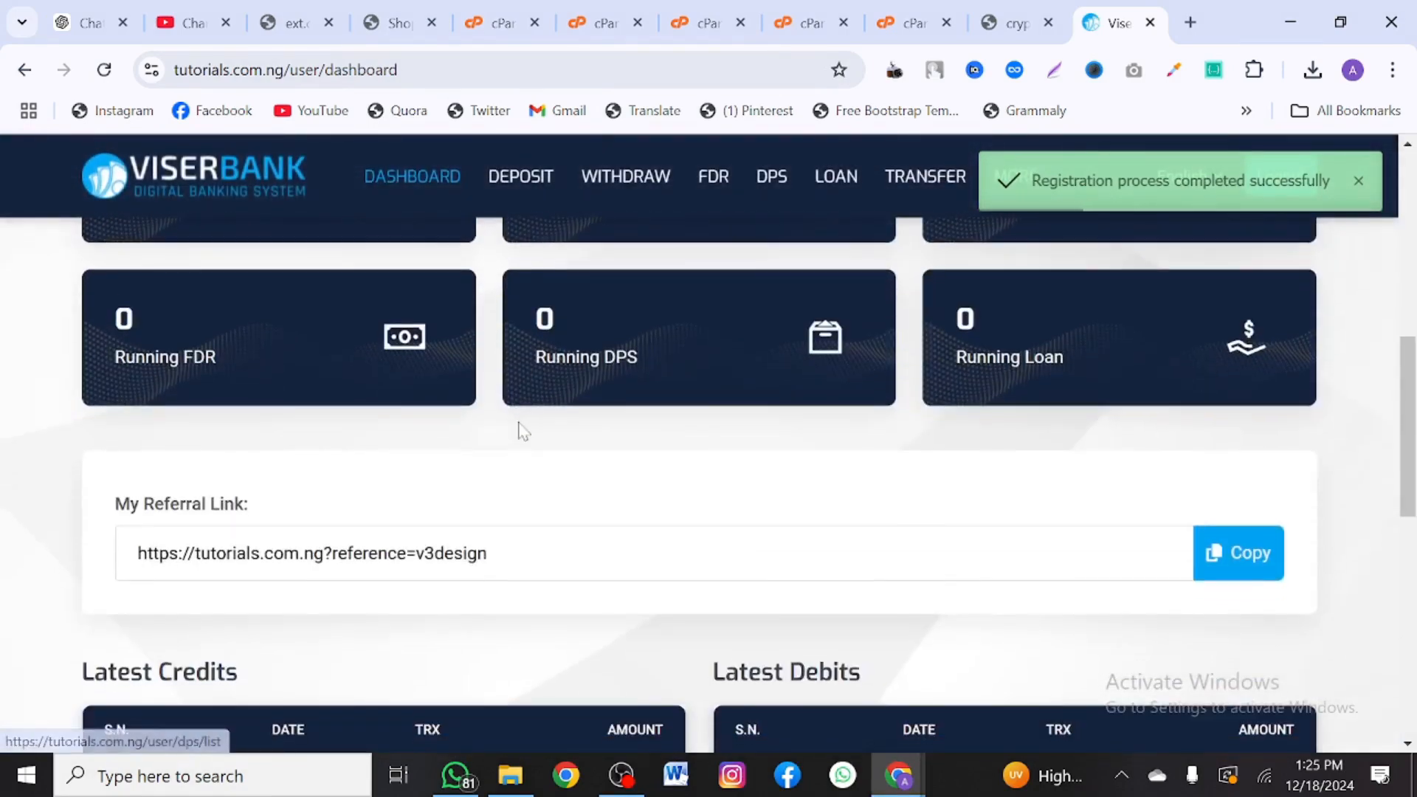
pyautogui.scroll(5, 522, 431)
pyautogui.scroll(6, 519, 427)
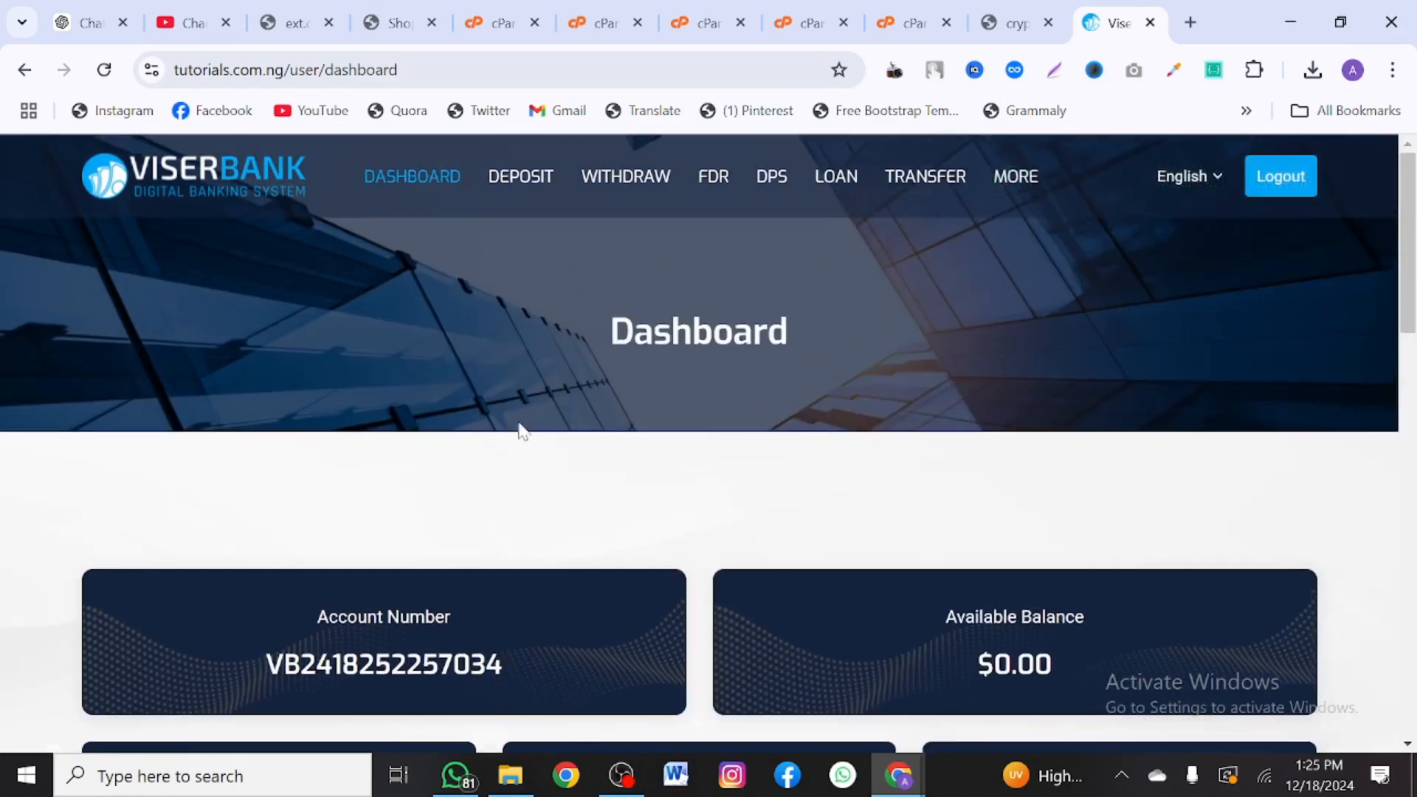
pyautogui.scroll(-12, 519, 427)
pyautogui.scroll(-1, 522, 427)
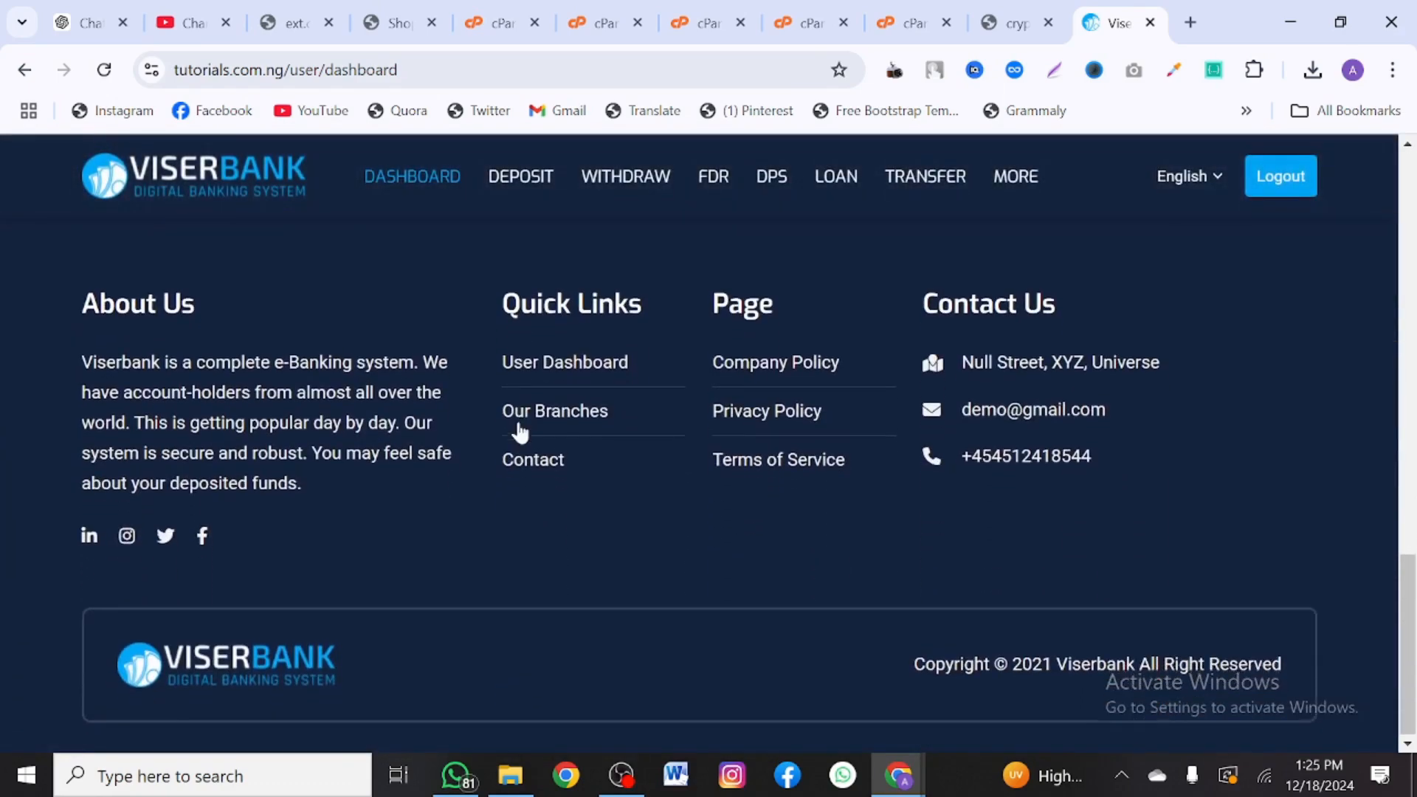
pyautogui.scroll(13, 522, 428)
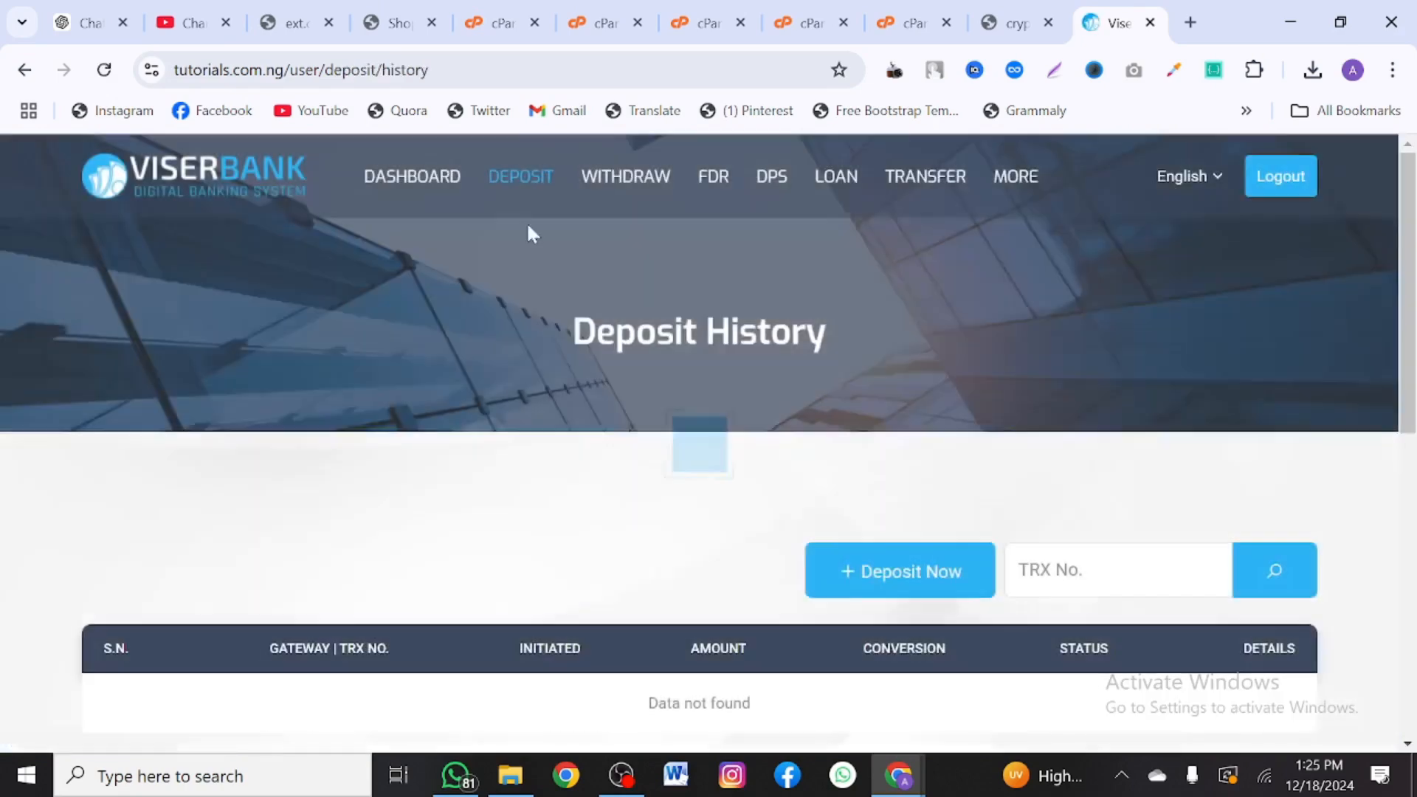
pyautogui.scroll(-4, 588, 433)
pyautogui.scroll(4, 593, 436)
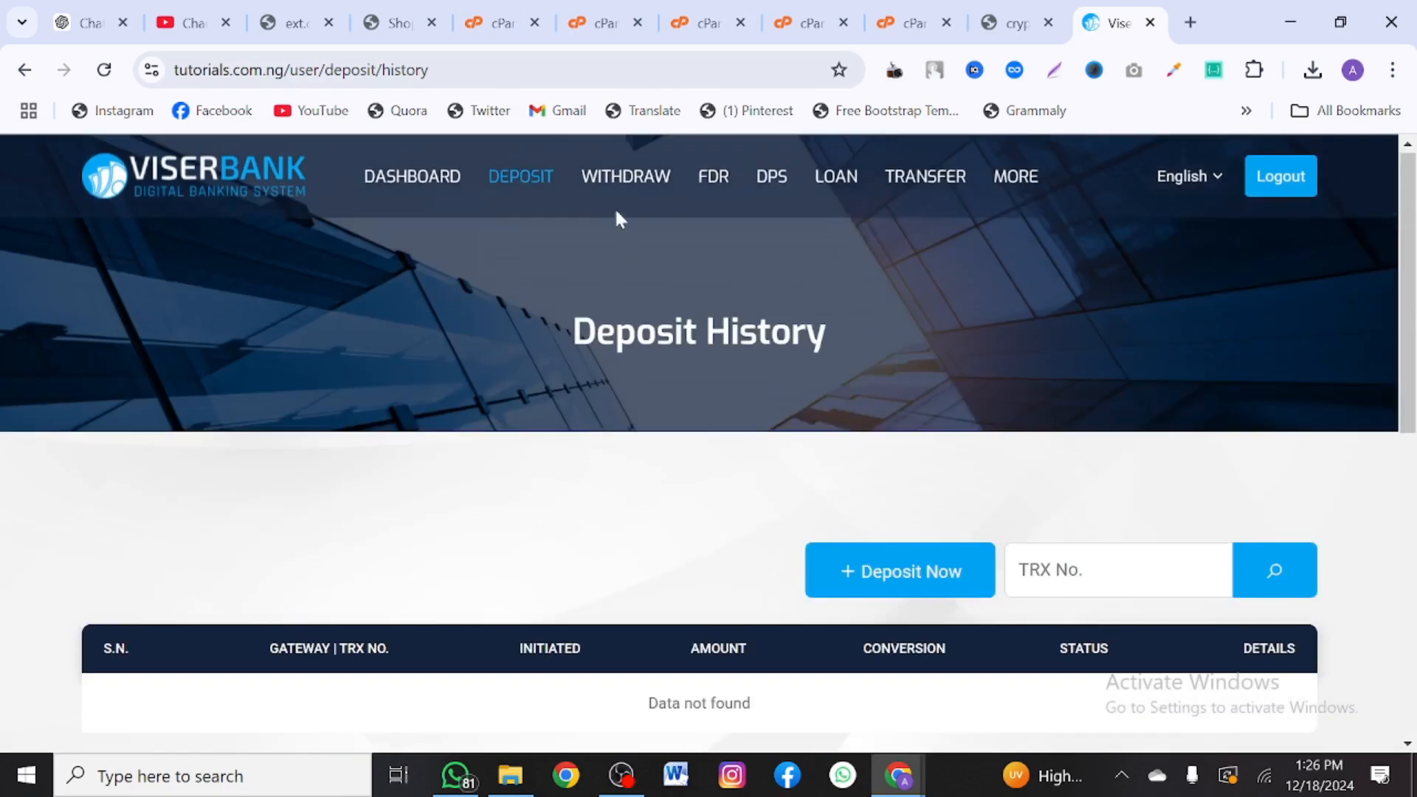
pyautogui.click(617, 185)
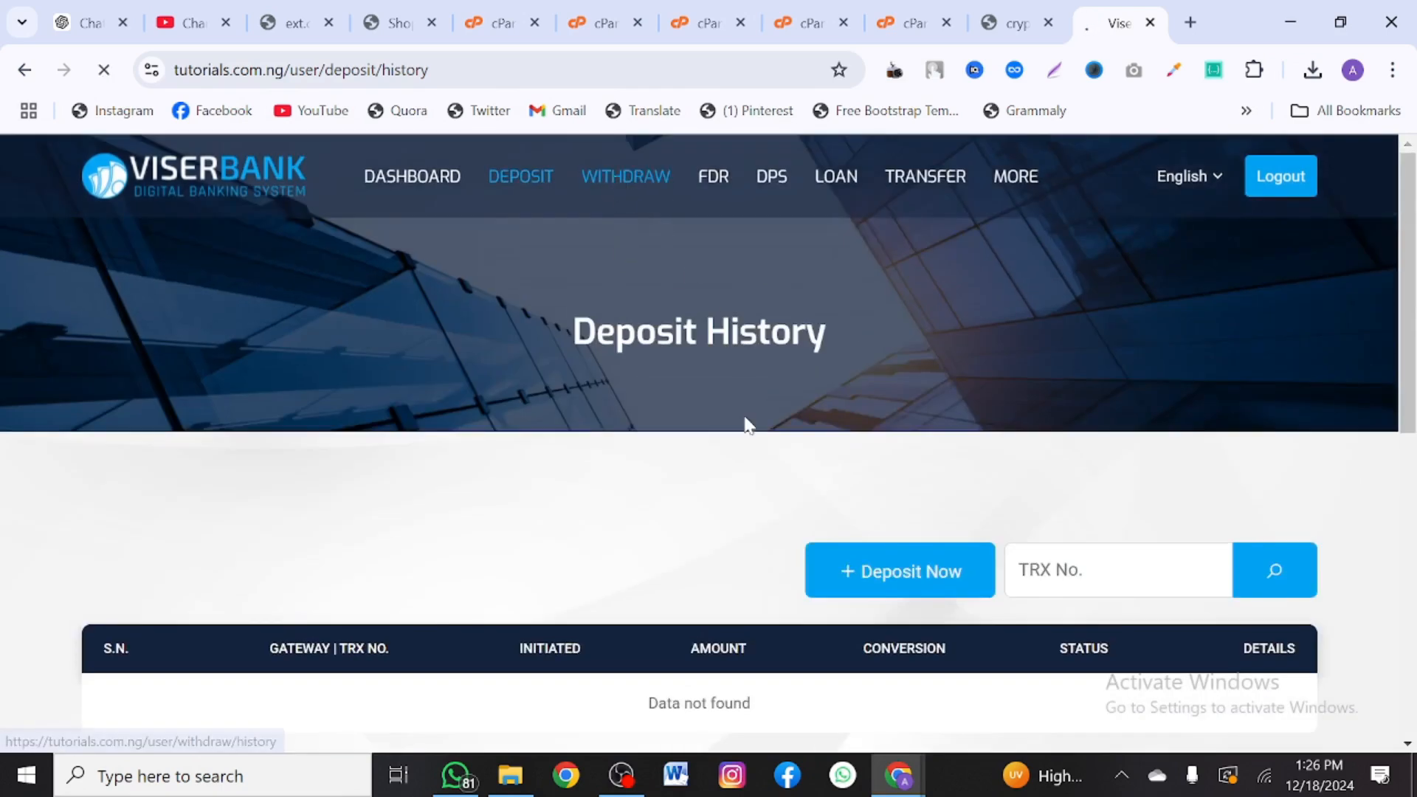
pyautogui.scroll(-5, 747, 422)
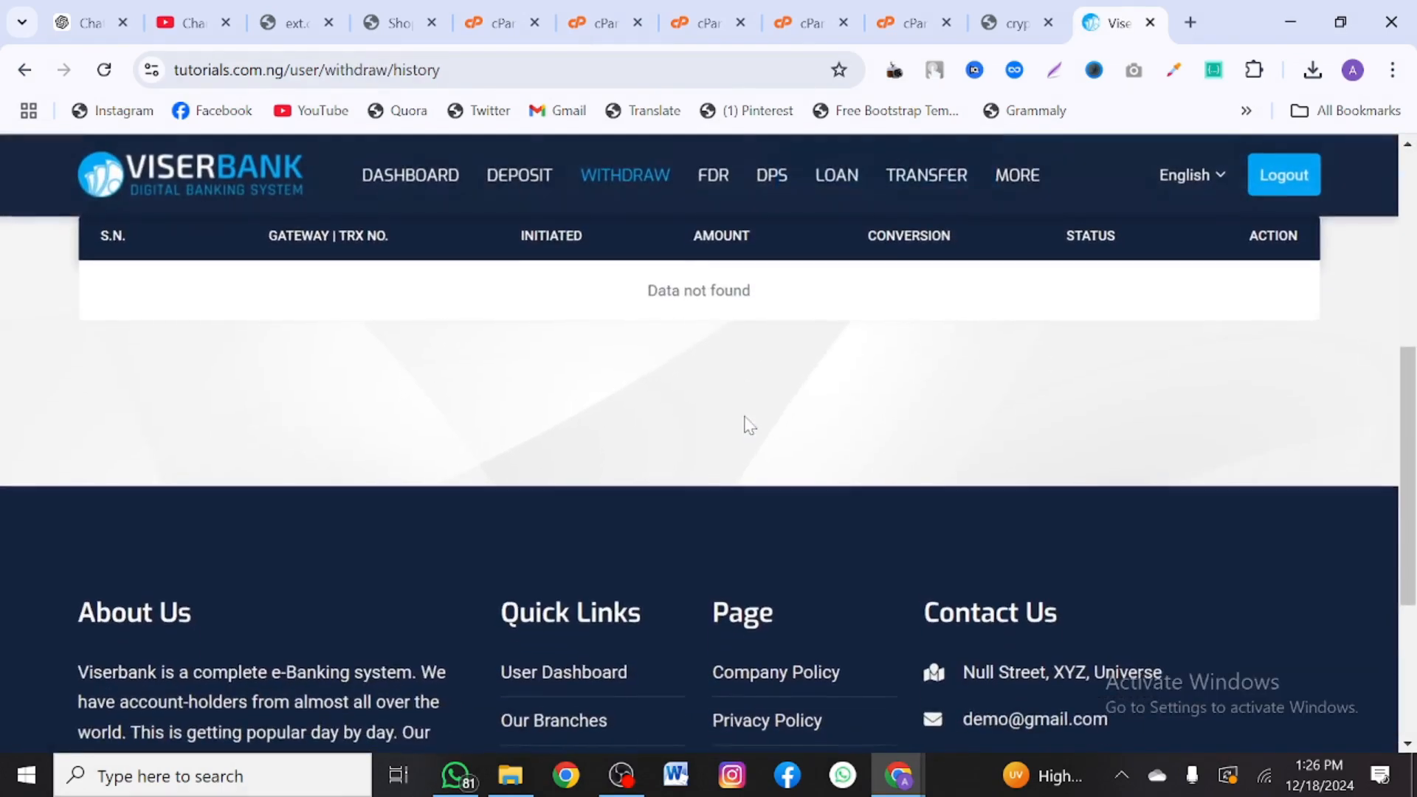
pyautogui.scroll(5, 745, 420)
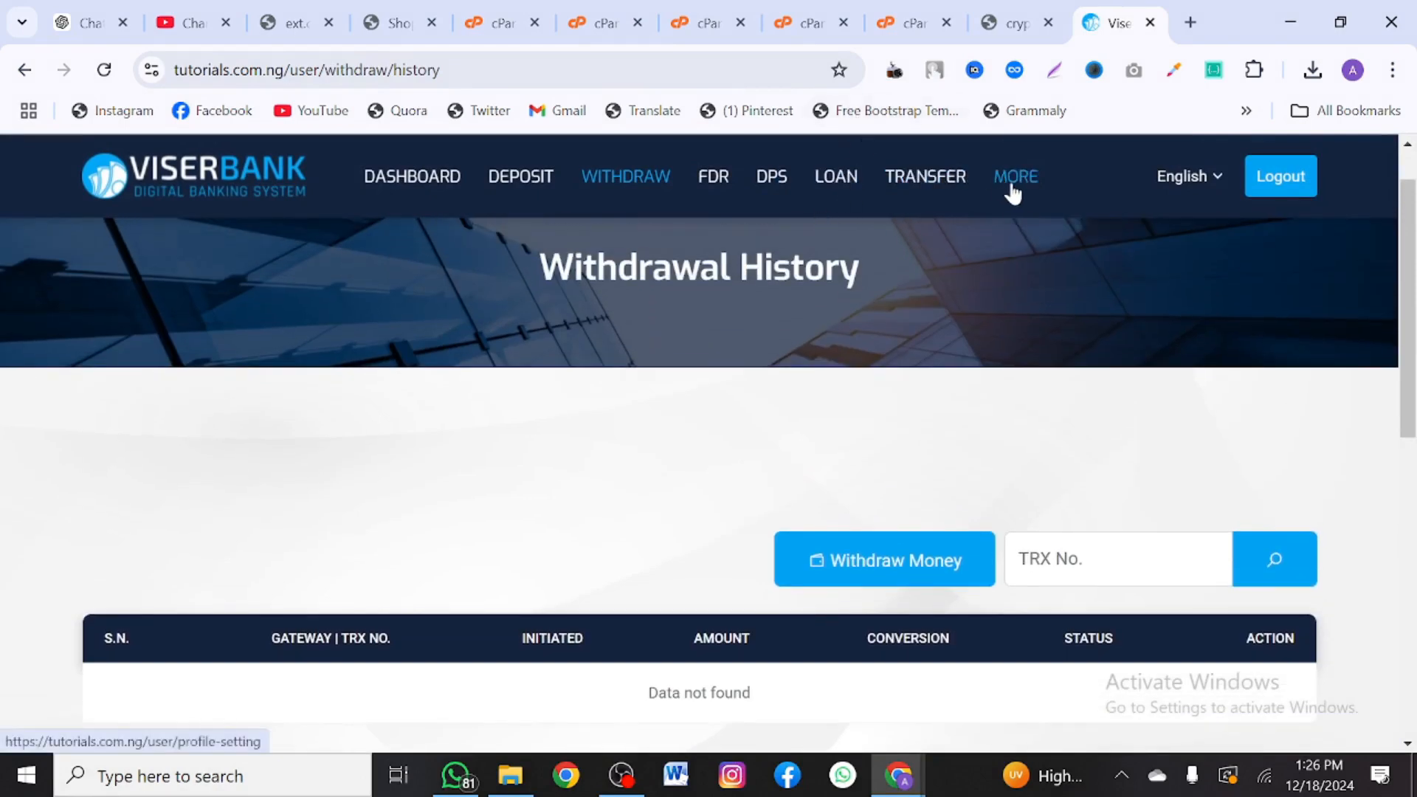
# - View the account's profile settings page and select the site address for editing
pyautogui.click(1017, 195)
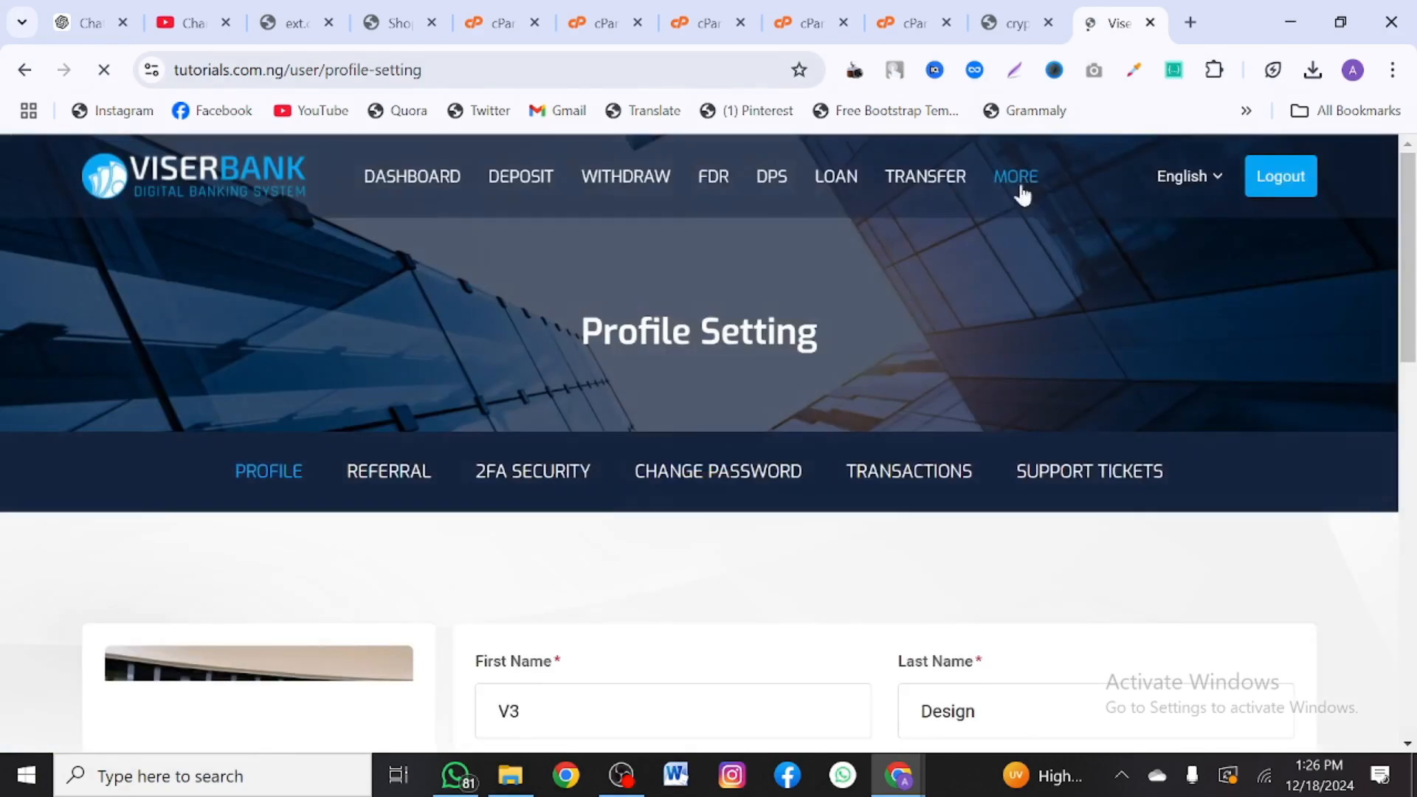
pyautogui.scroll(-5, 871, 538)
pyautogui.scroll(5, 871, 538)
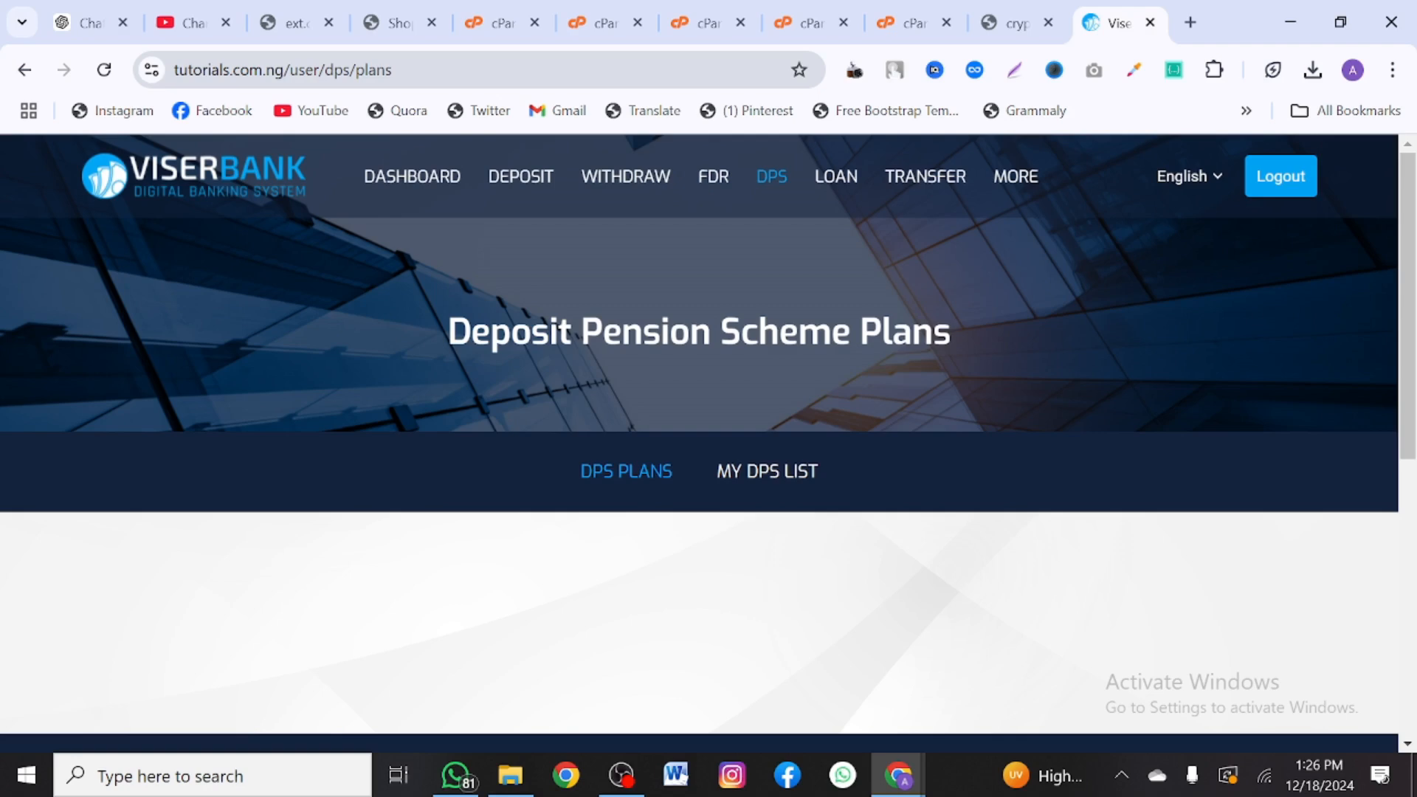
pyautogui.click(391, 69)
# - Navigate to tutorials.com.ng/admin to reach the admin login page
pyautogui.moveTo(443, 69); pyautogui.dragTo(349, 69)
pyautogui.write('a')
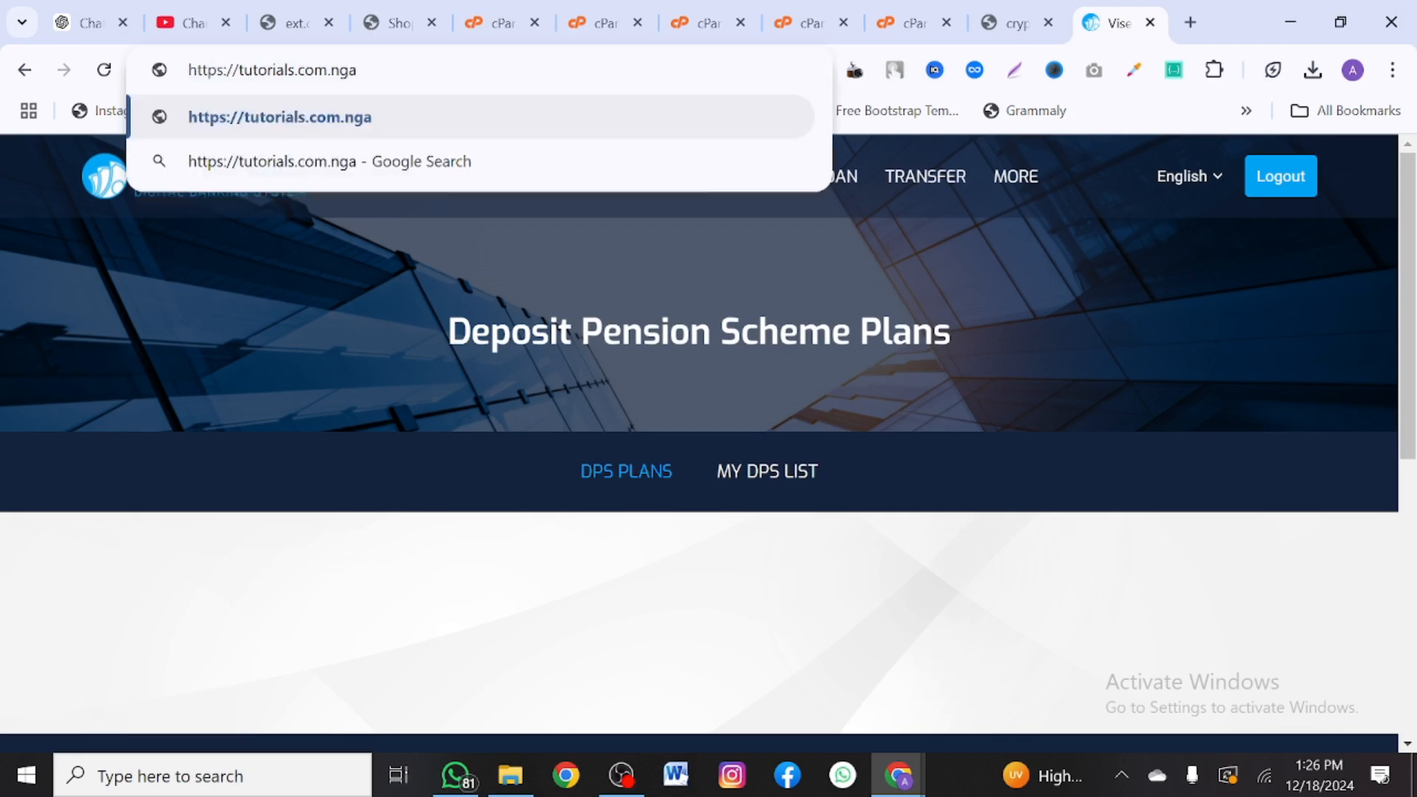
pyautogui.press('BackSpace')
pyautogui.write('/ad.')
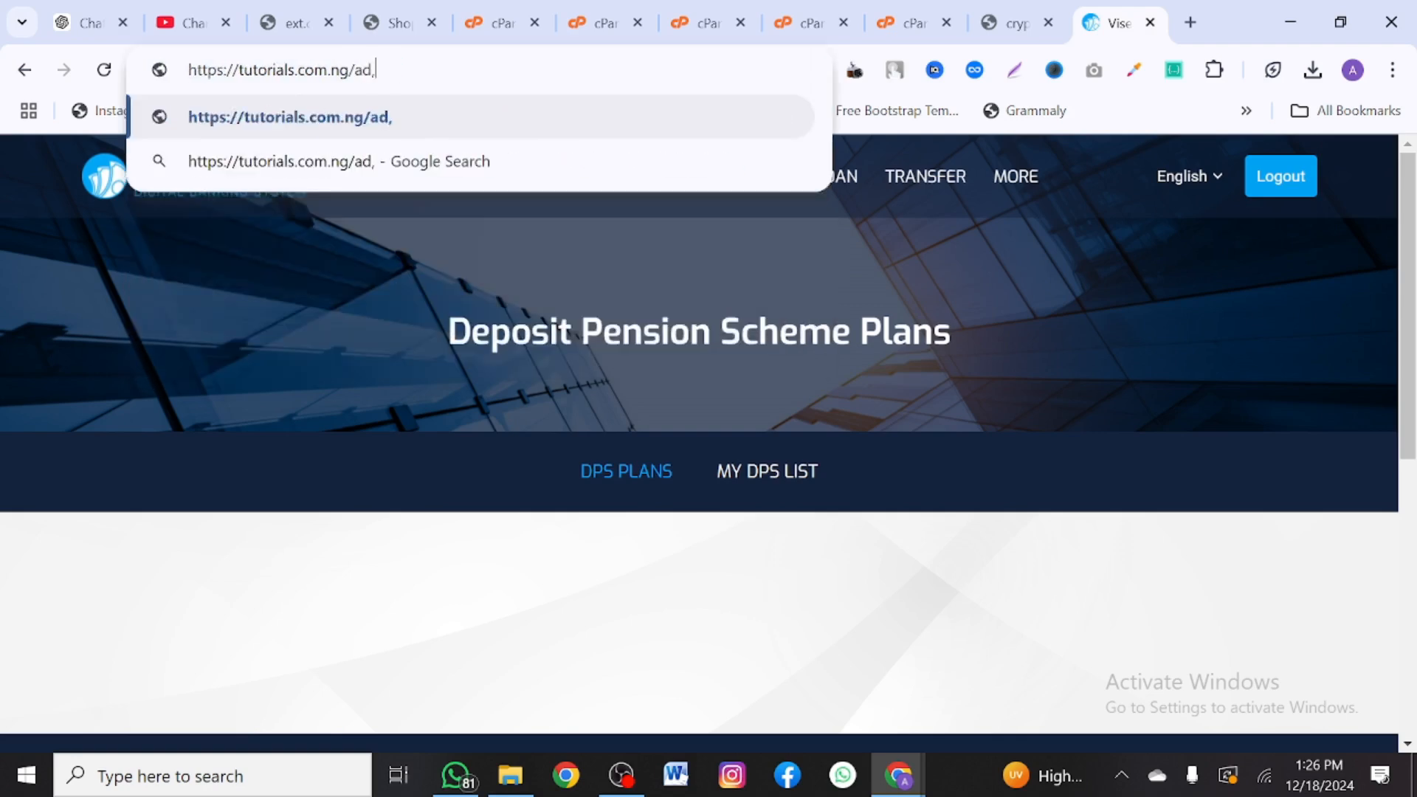
pyautogui.press('BackSpace')
pyautogui.write('mi')
pyautogui.press('Return')
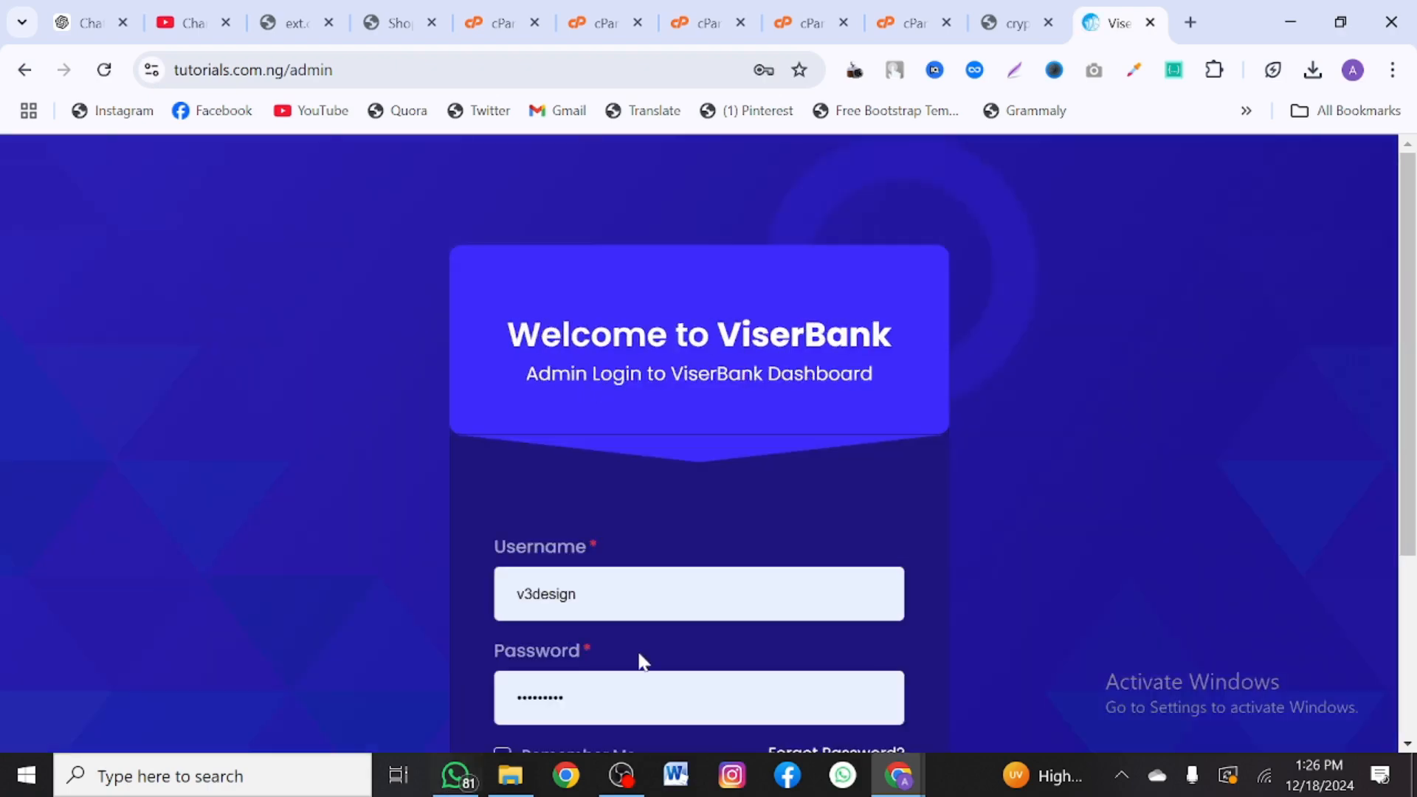
# - Sign in with the admin username and password to reach the admin dashboard
pyautogui.press('Tab')
pyautogui.write('adm')
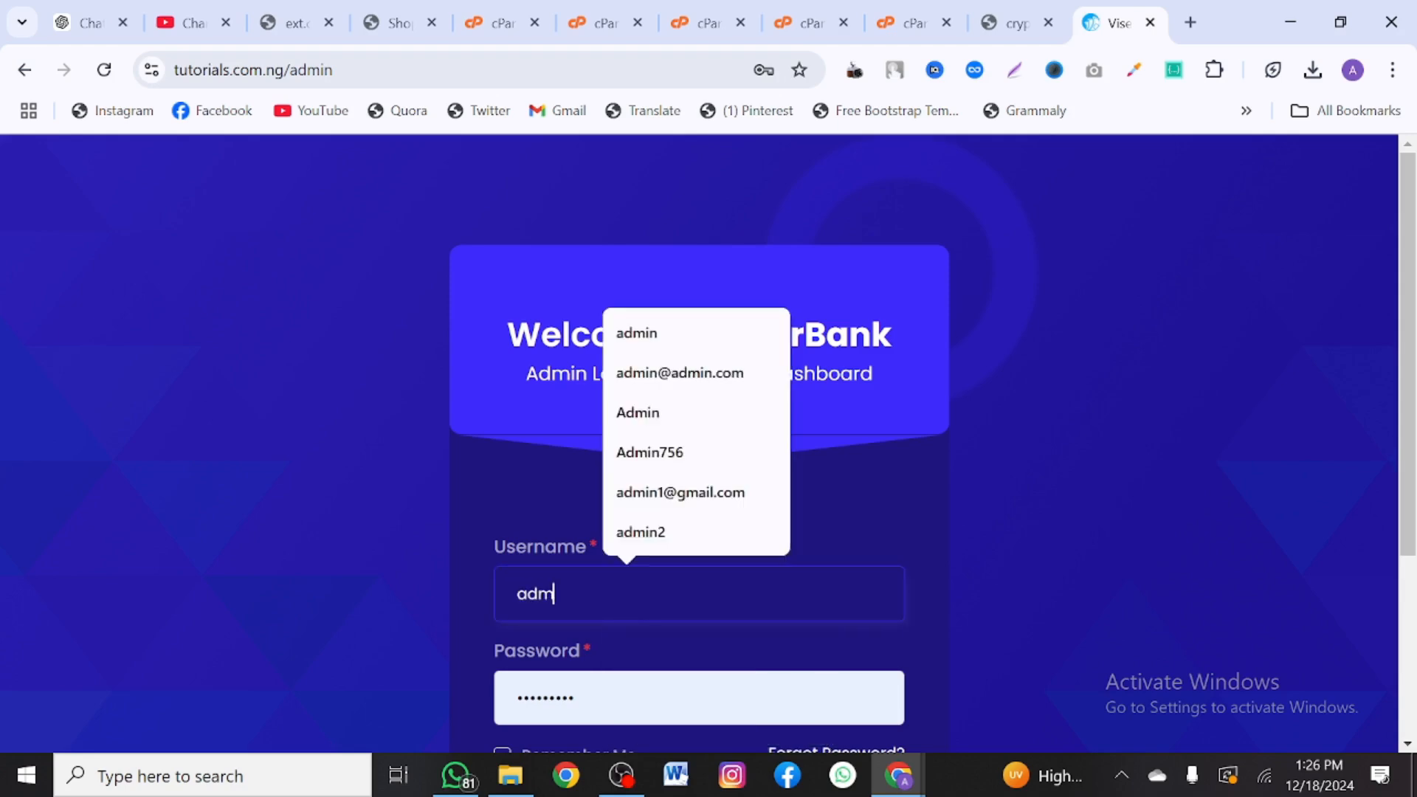
pyautogui.scroll(-2, 700, 443)
pyautogui.press('Tab')
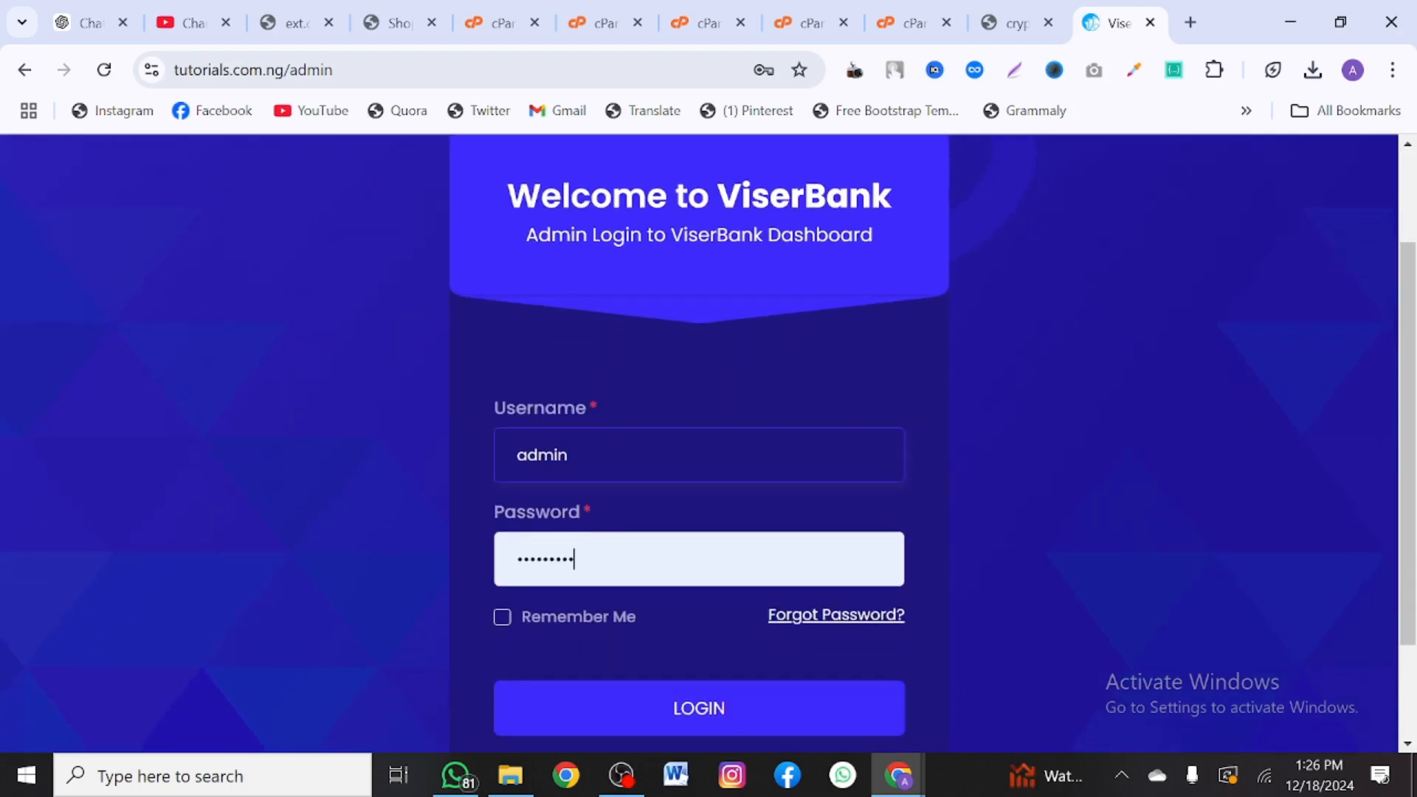
pyautogui.hotkey('ctrl', 'a')
pyautogui.write('ad')
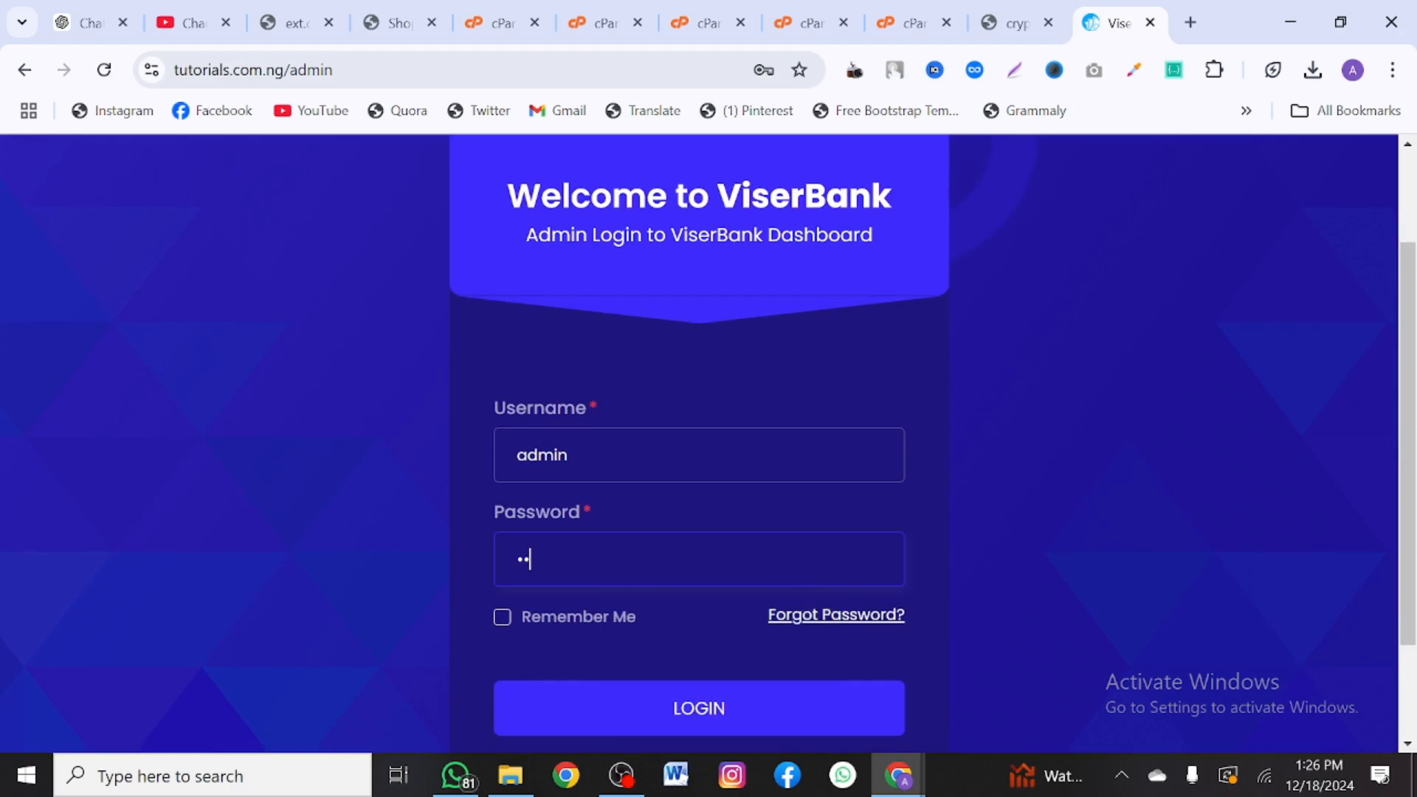
pyautogui.scroll(-1, 532, 547)
pyautogui.click(601, 645)
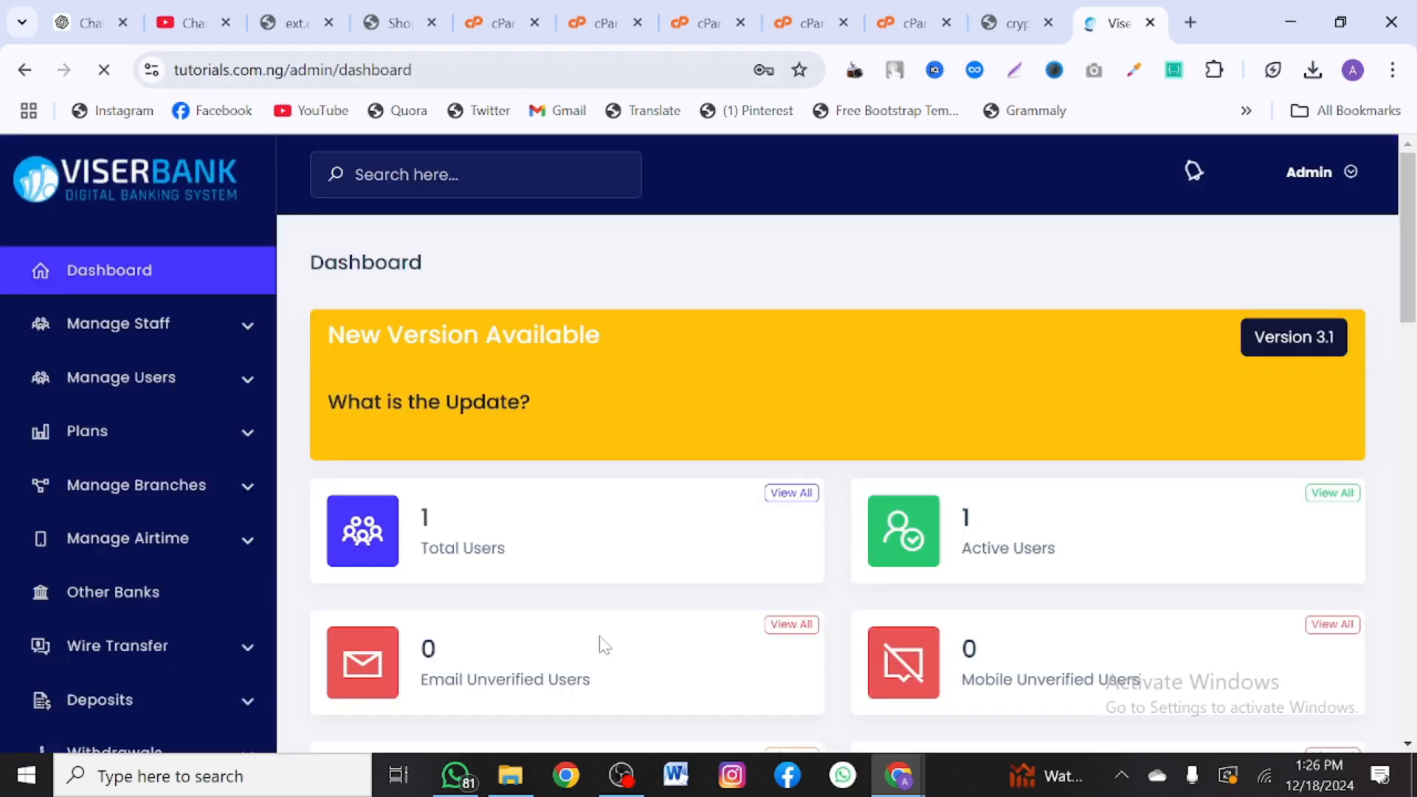
pyautogui.scroll(-3, 628, 524)
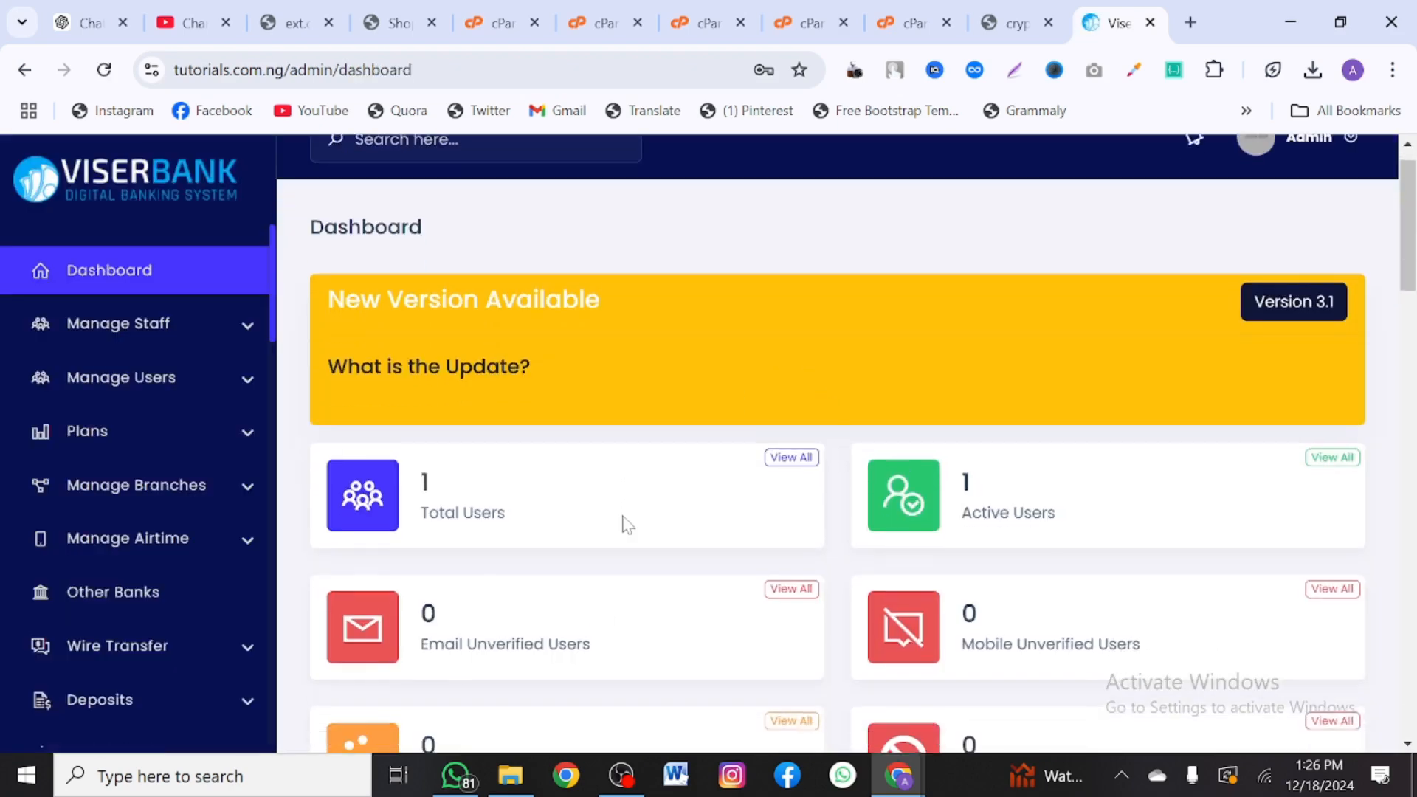
pyautogui.scroll(-5, 628, 524)
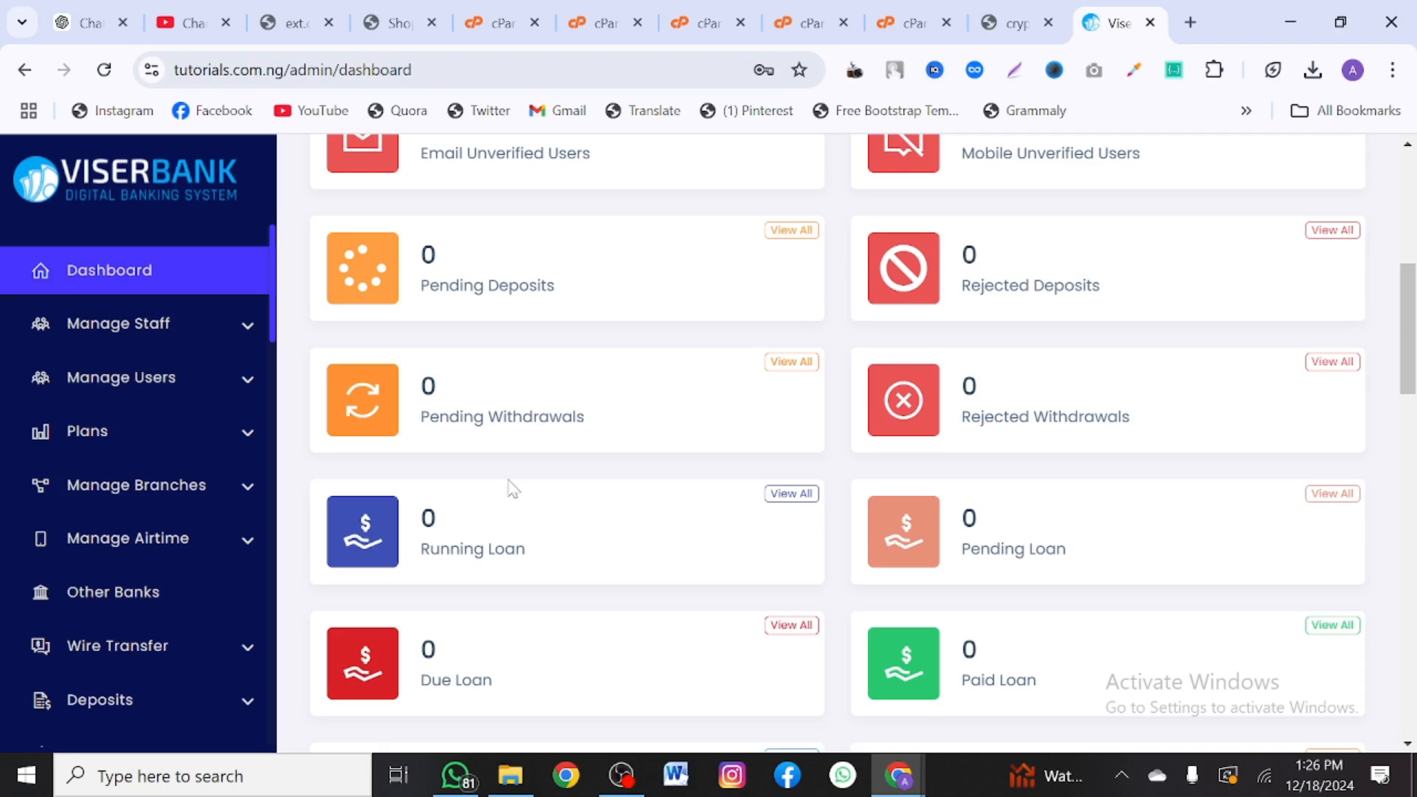
pyautogui.scroll(-10, 509, 487)
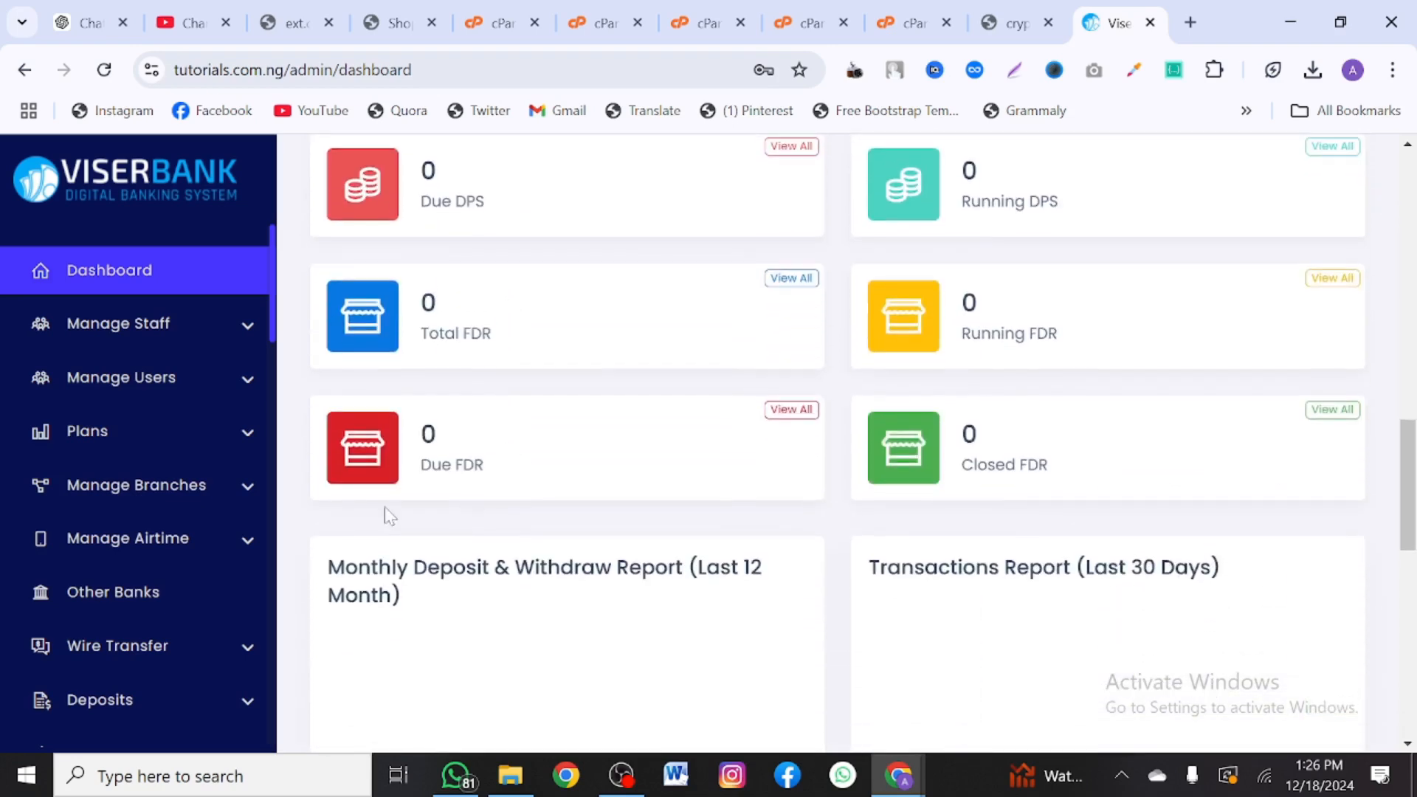
pyautogui.scroll(-10, 121, 487)
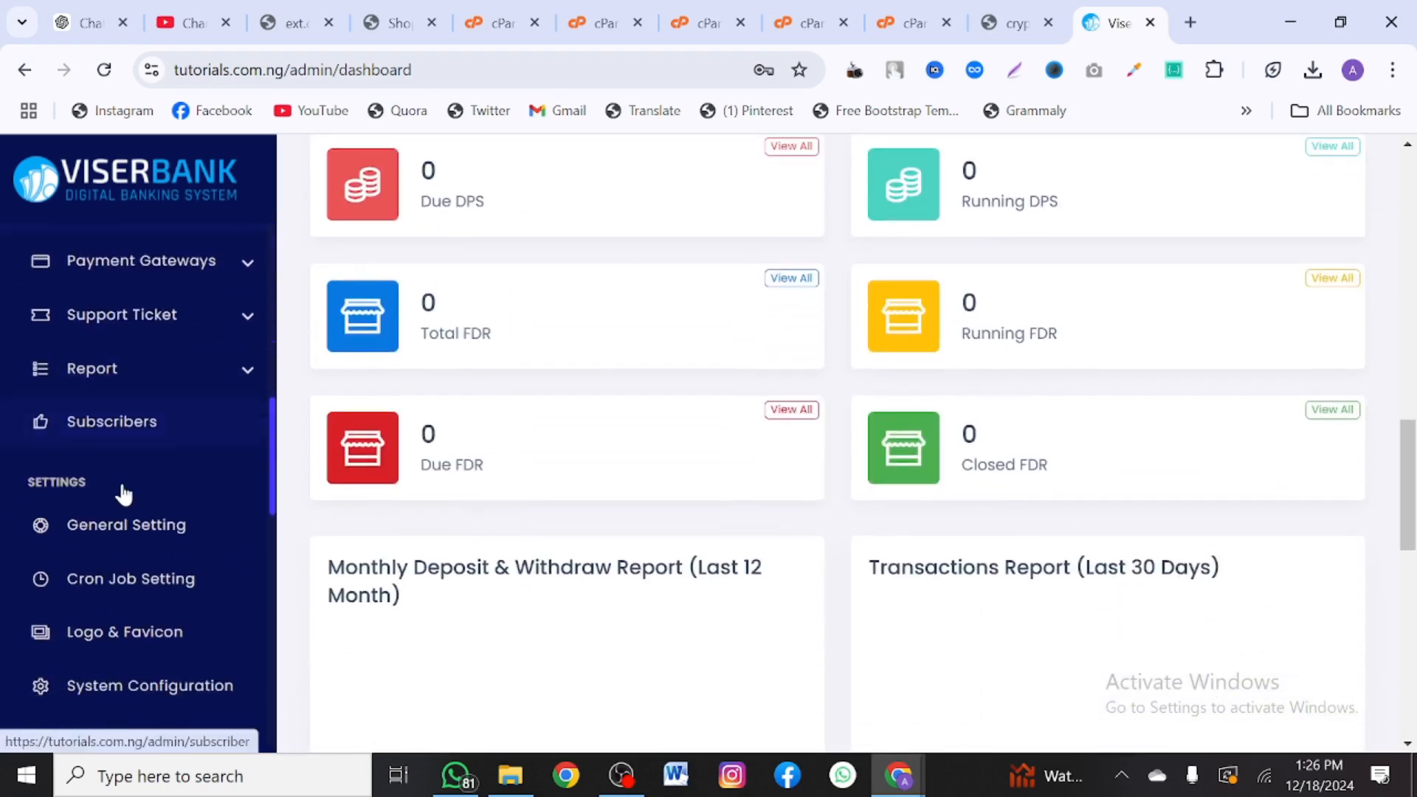
pyautogui.scroll(-7, 392, 509)
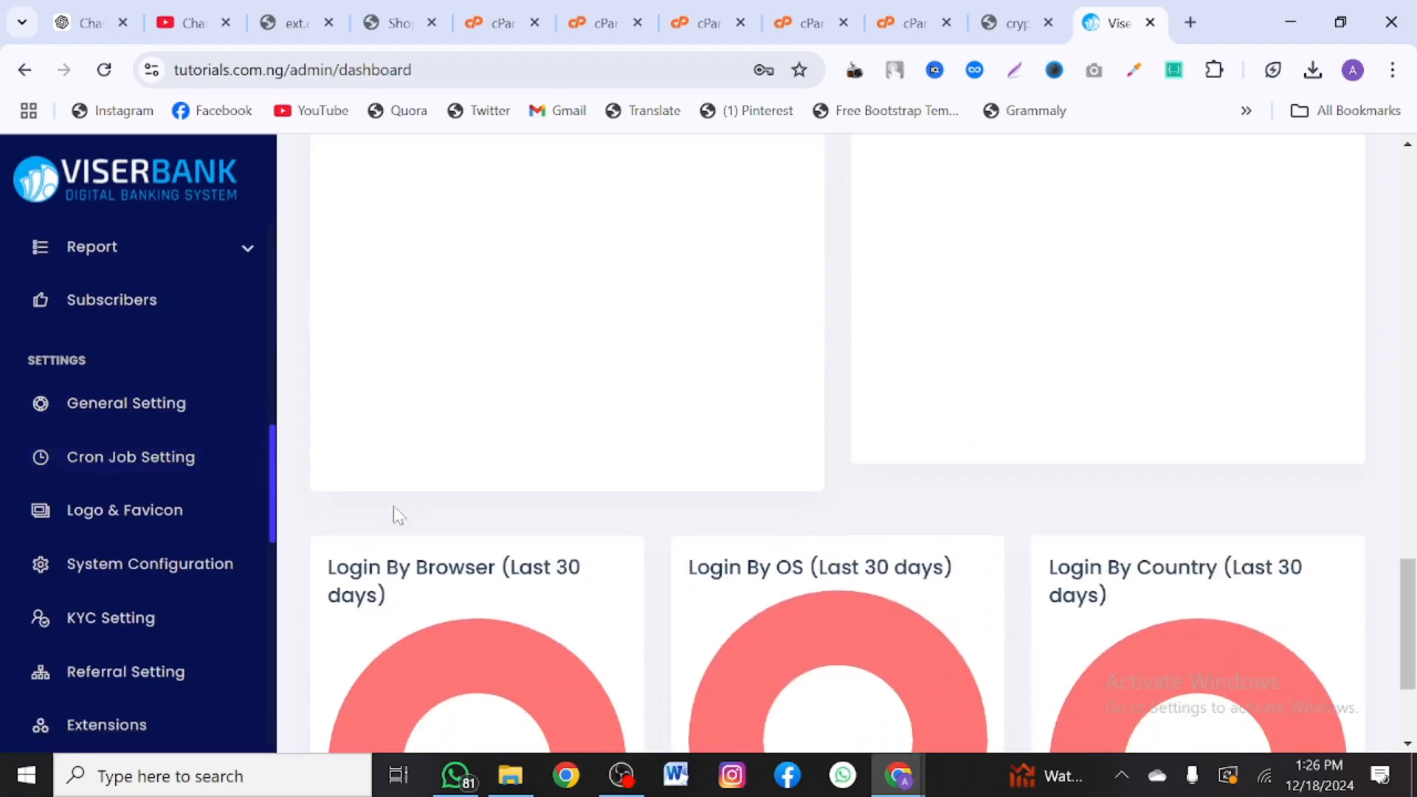
pyautogui.scroll(-6, 187, 590)
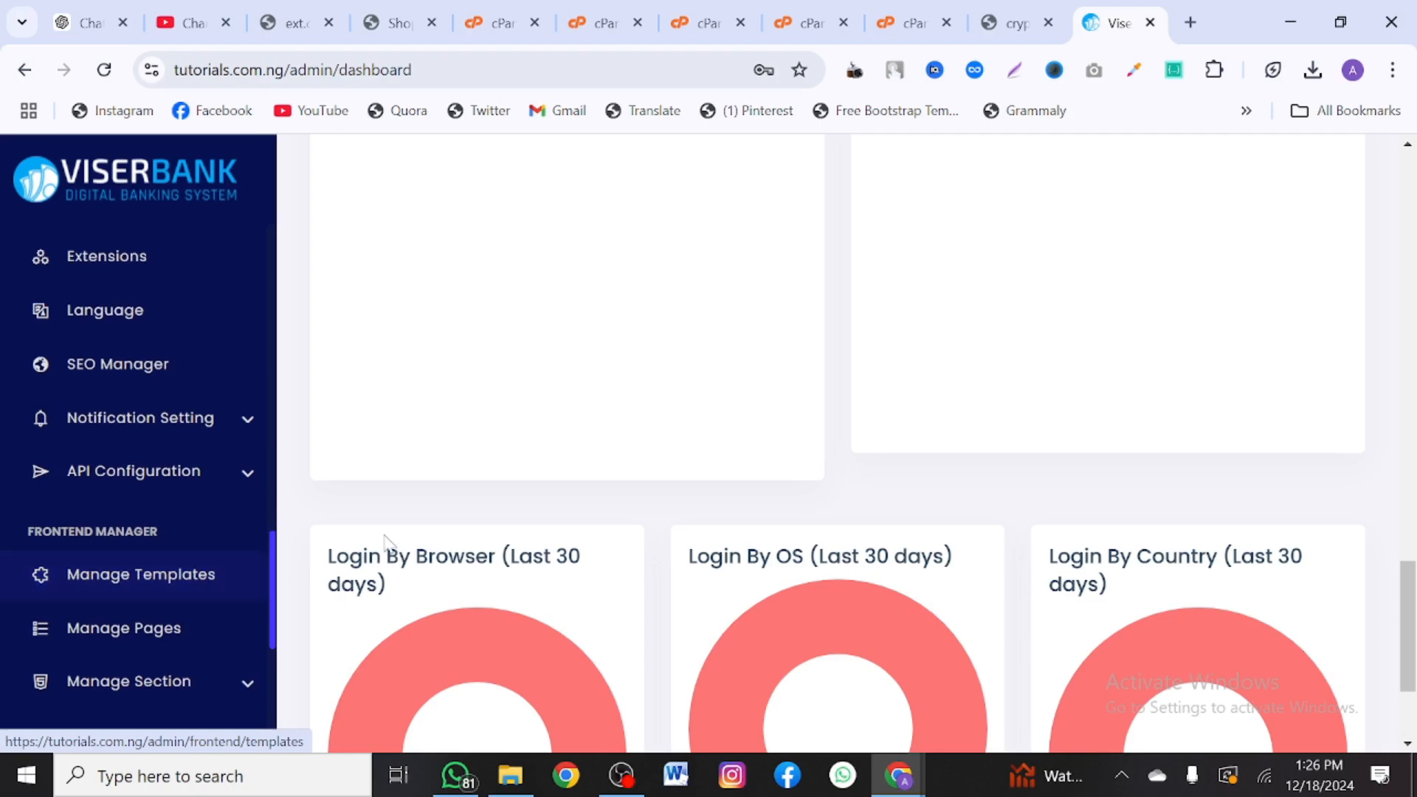
pyautogui.scroll(-3, 384, 543)
pyautogui.scroll(10, 384, 543)
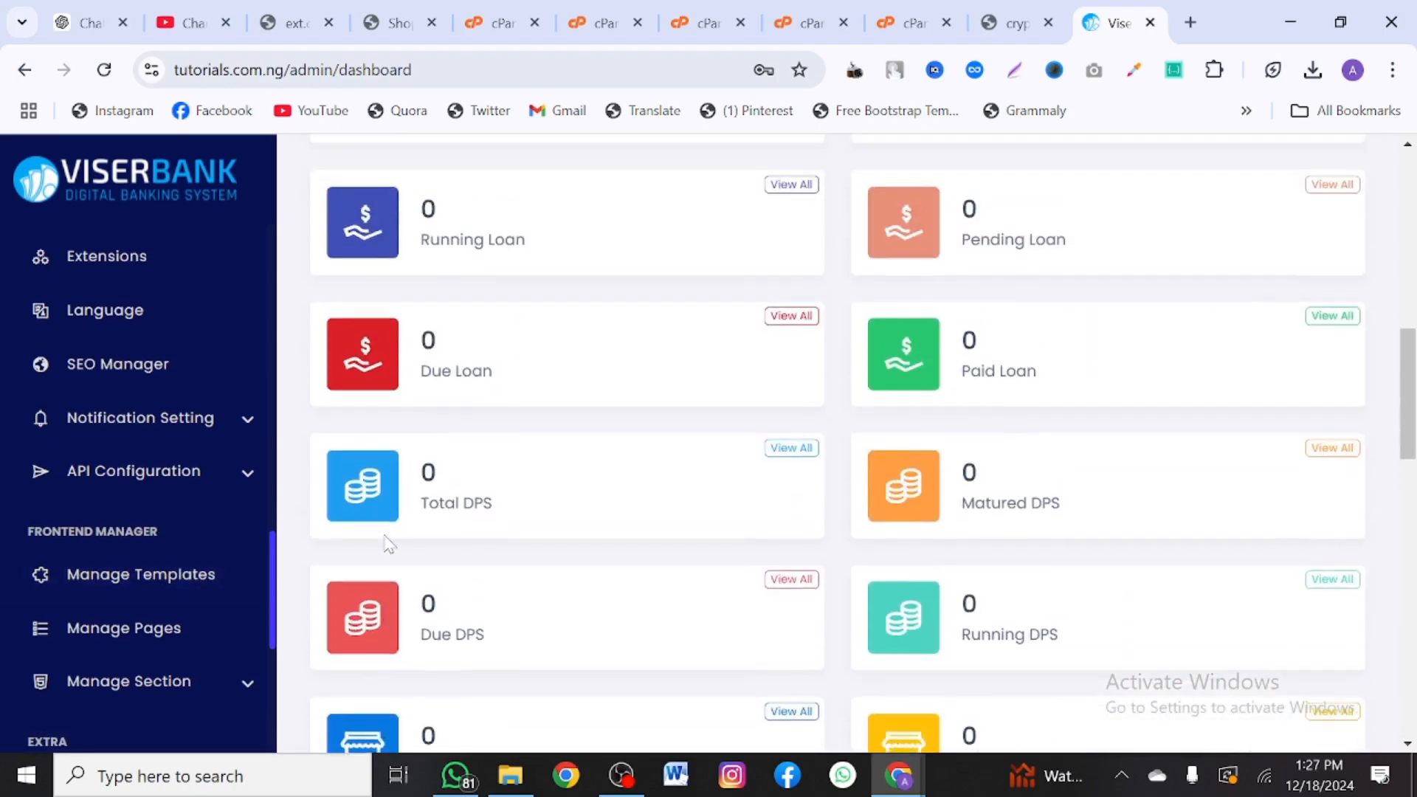
pyautogui.scroll(8, 385, 538)
pyautogui.scroll(-4, 384, 539)
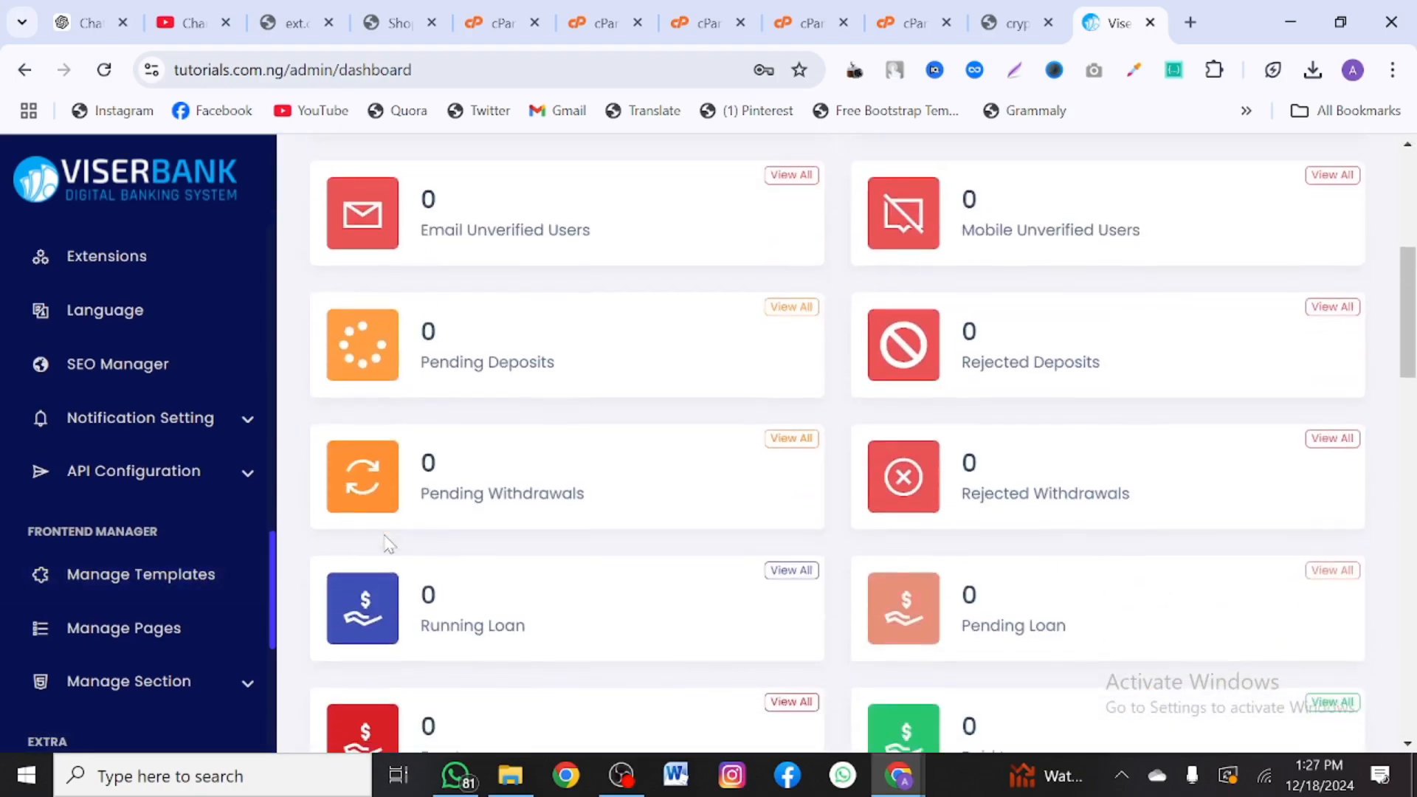
pyautogui.scroll(-9, 386, 544)
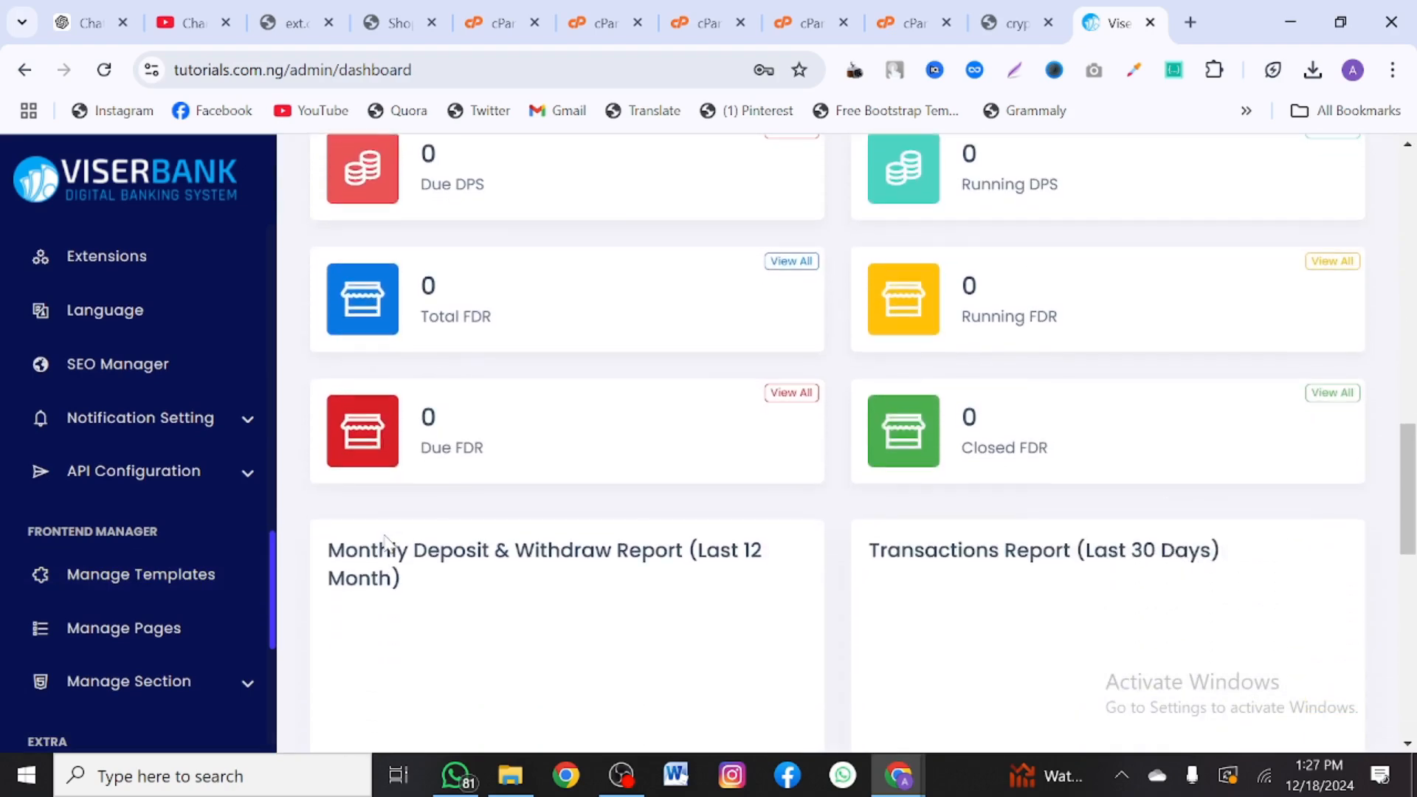